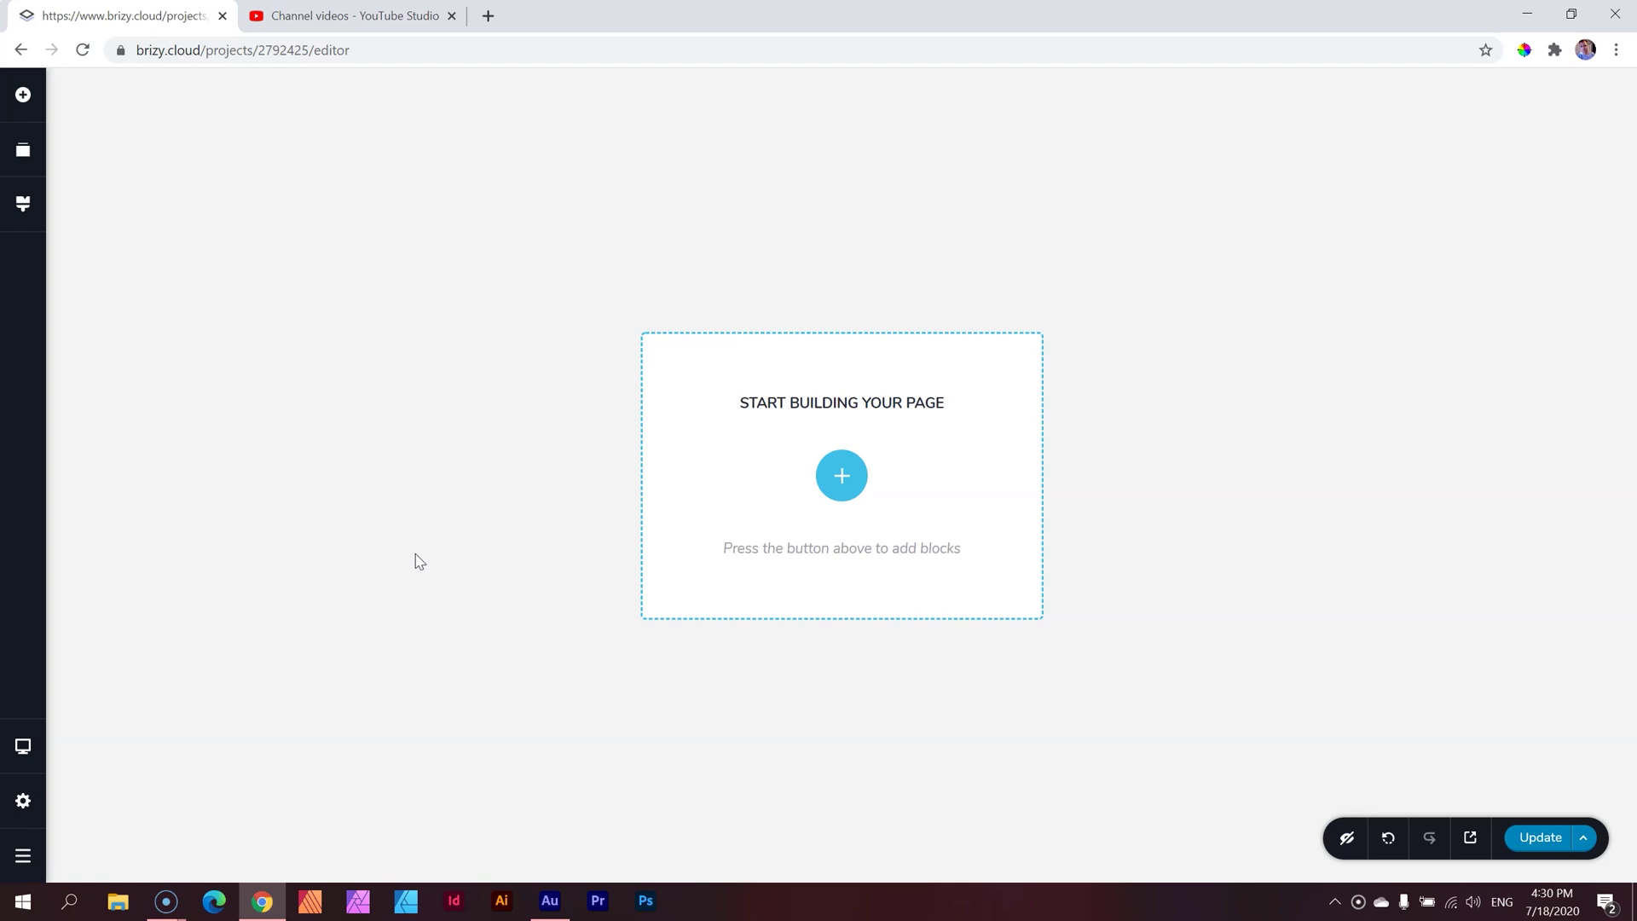
Create a blank custom section and drop a Playlist element with two placeholder videos into it.
{"action": "left_click", "coordinate": [841, 474]}
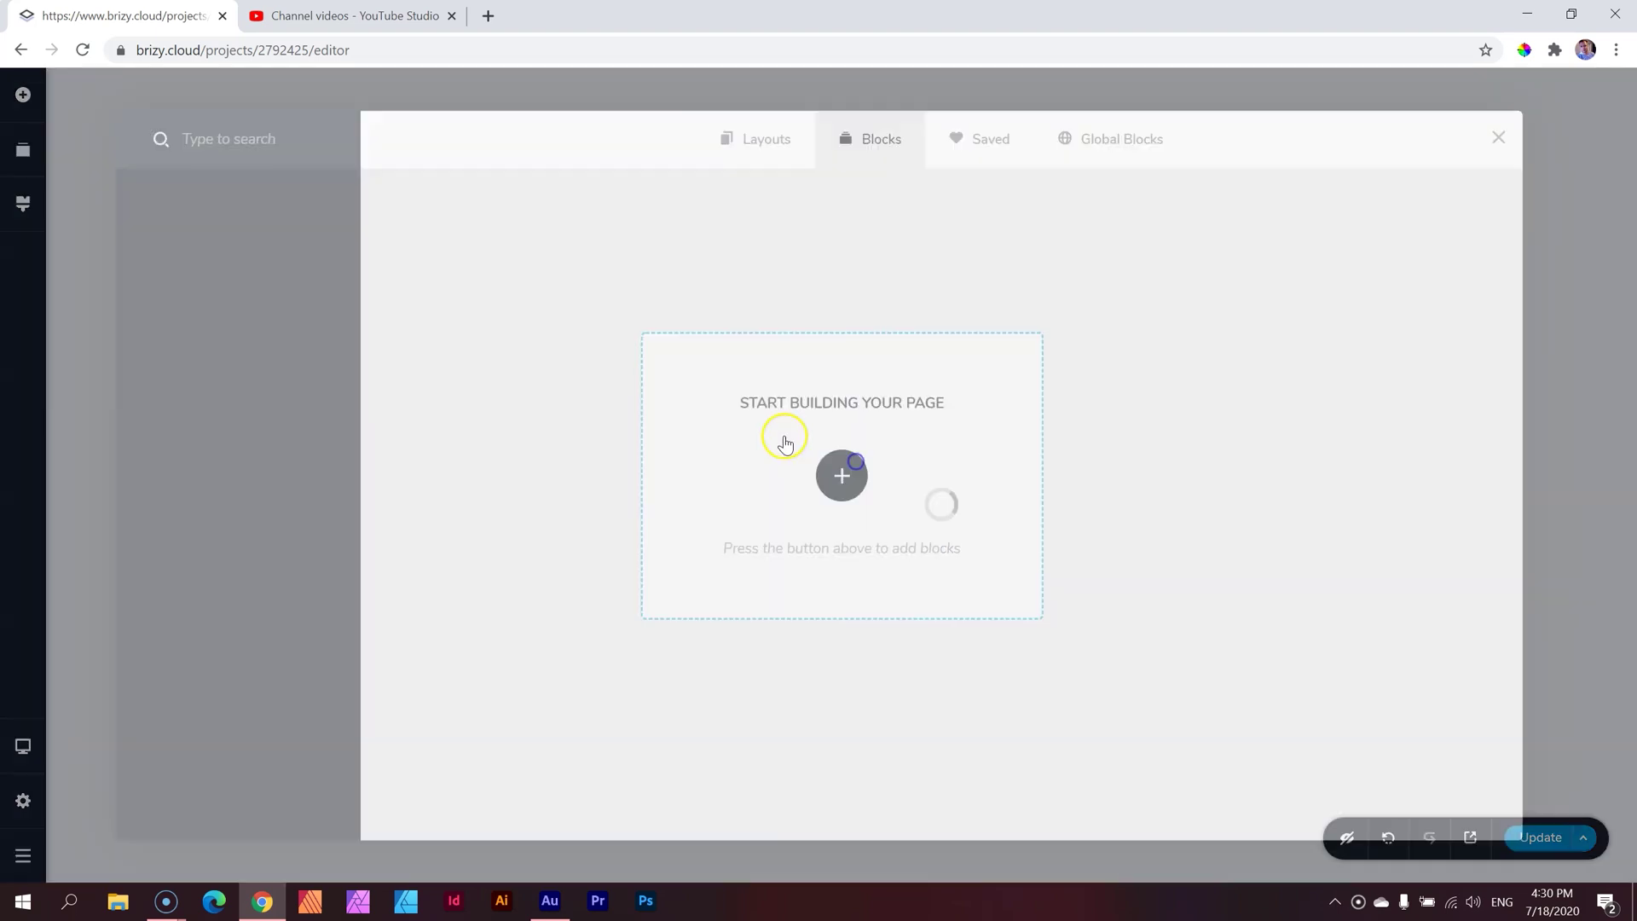
{"action": "left_click", "coordinate": [583, 286]}
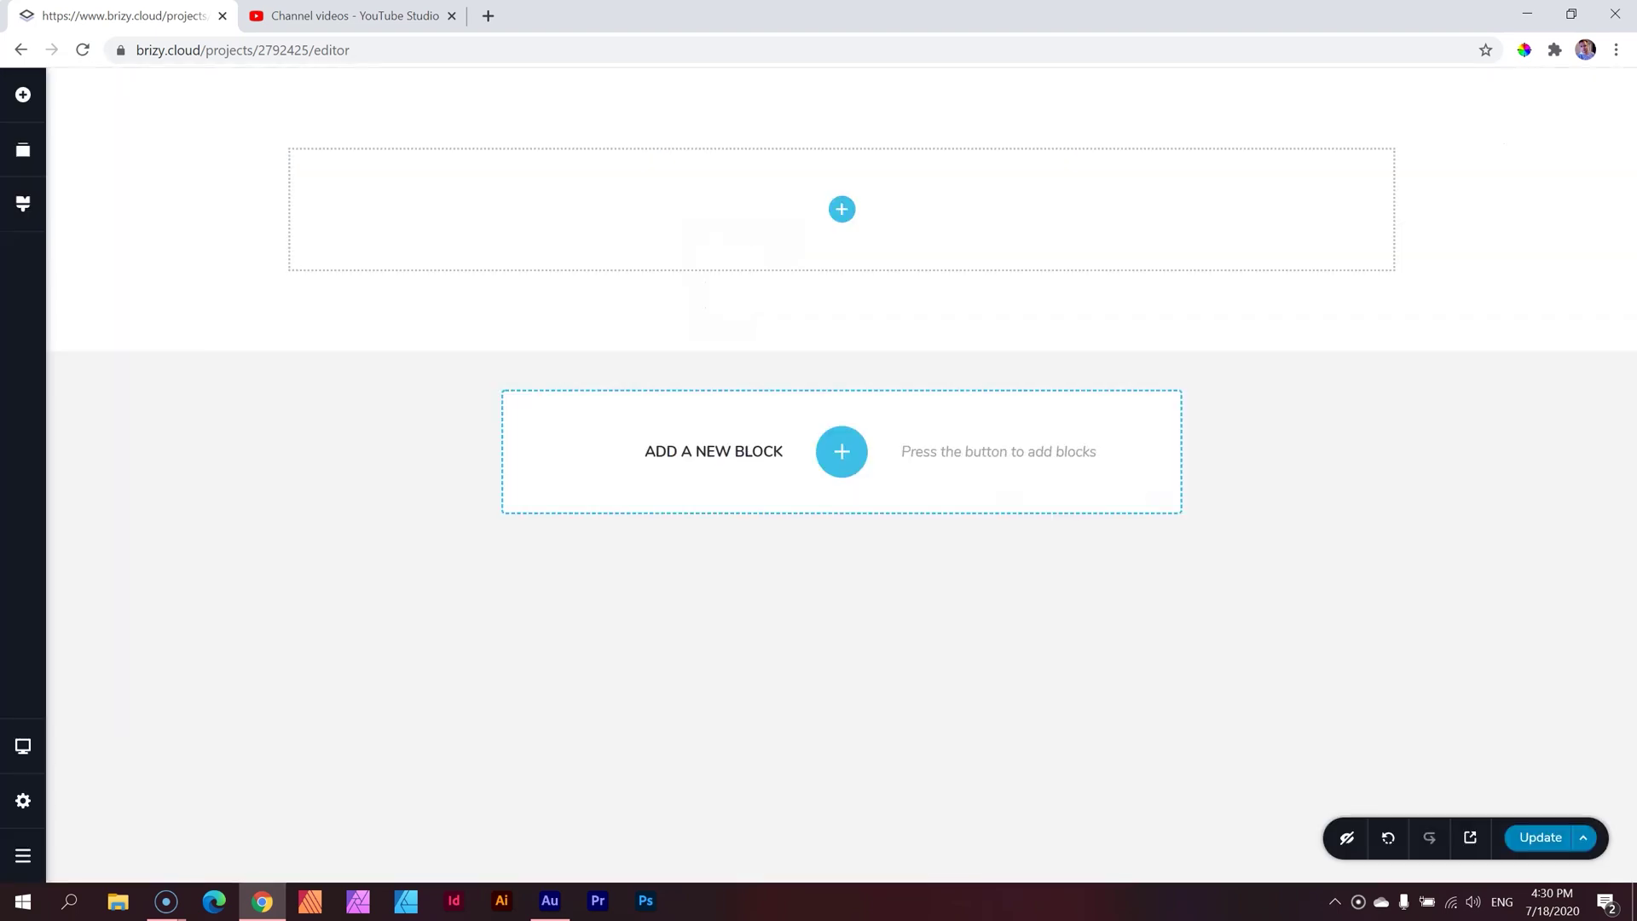
{"action": "left_click", "coordinate": [23, 95]}
{"action": "scroll", "coordinate": [177, 313], "scroll_direction": "down", "scroll_amount": 2}
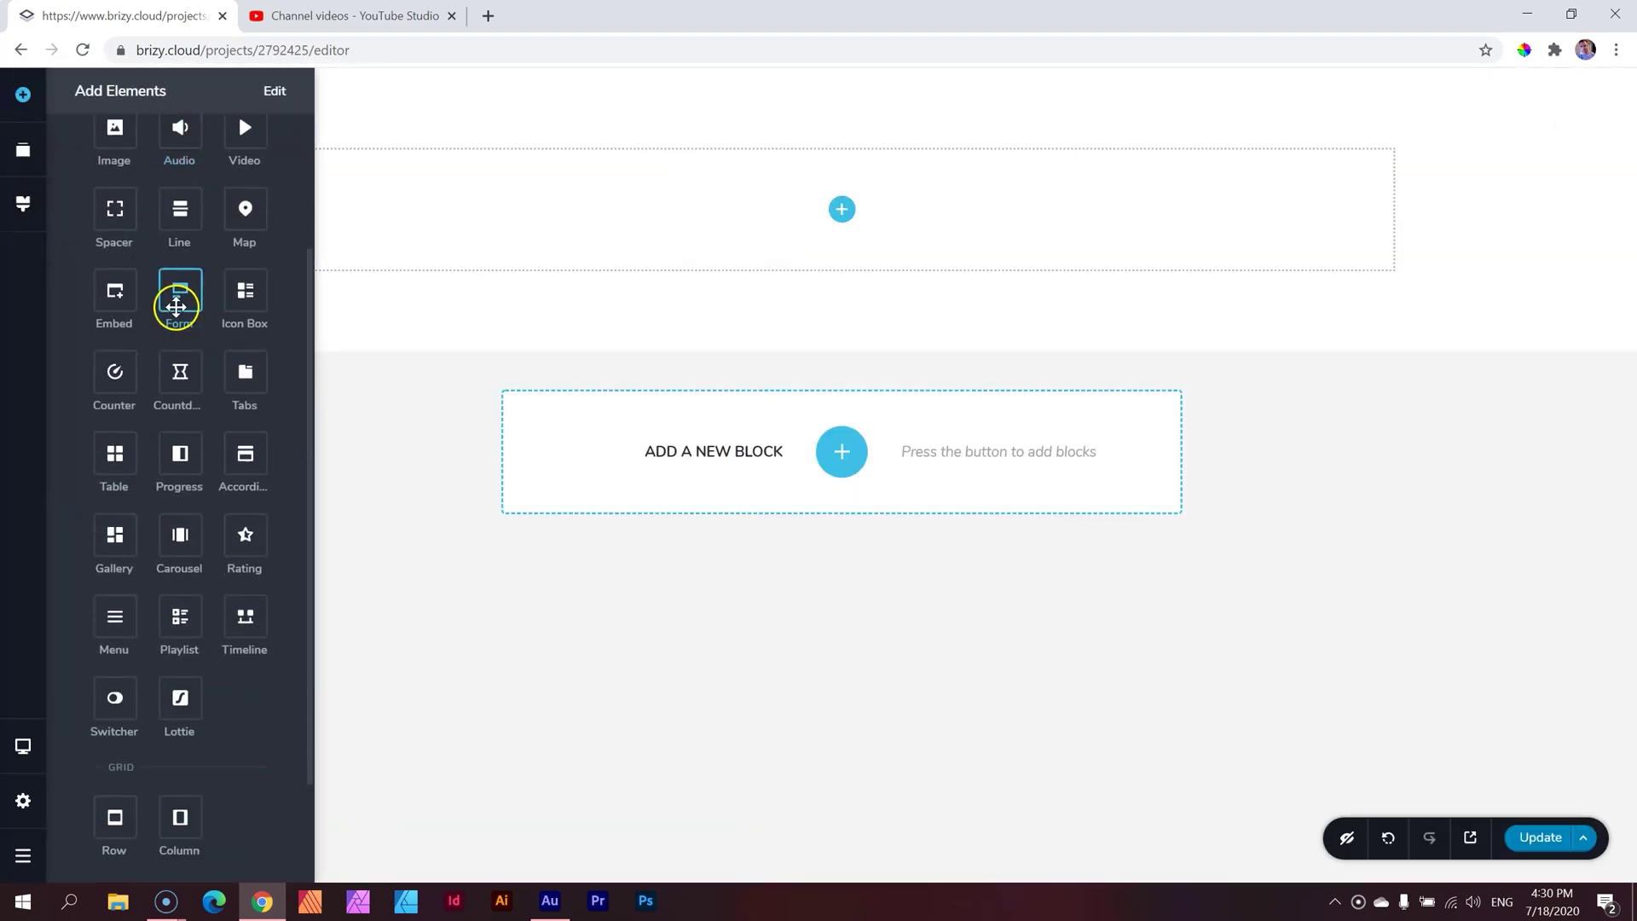
{"action": "left_click_drag", "start_coordinate": [181, 622], "coordinate": [836, 206]}
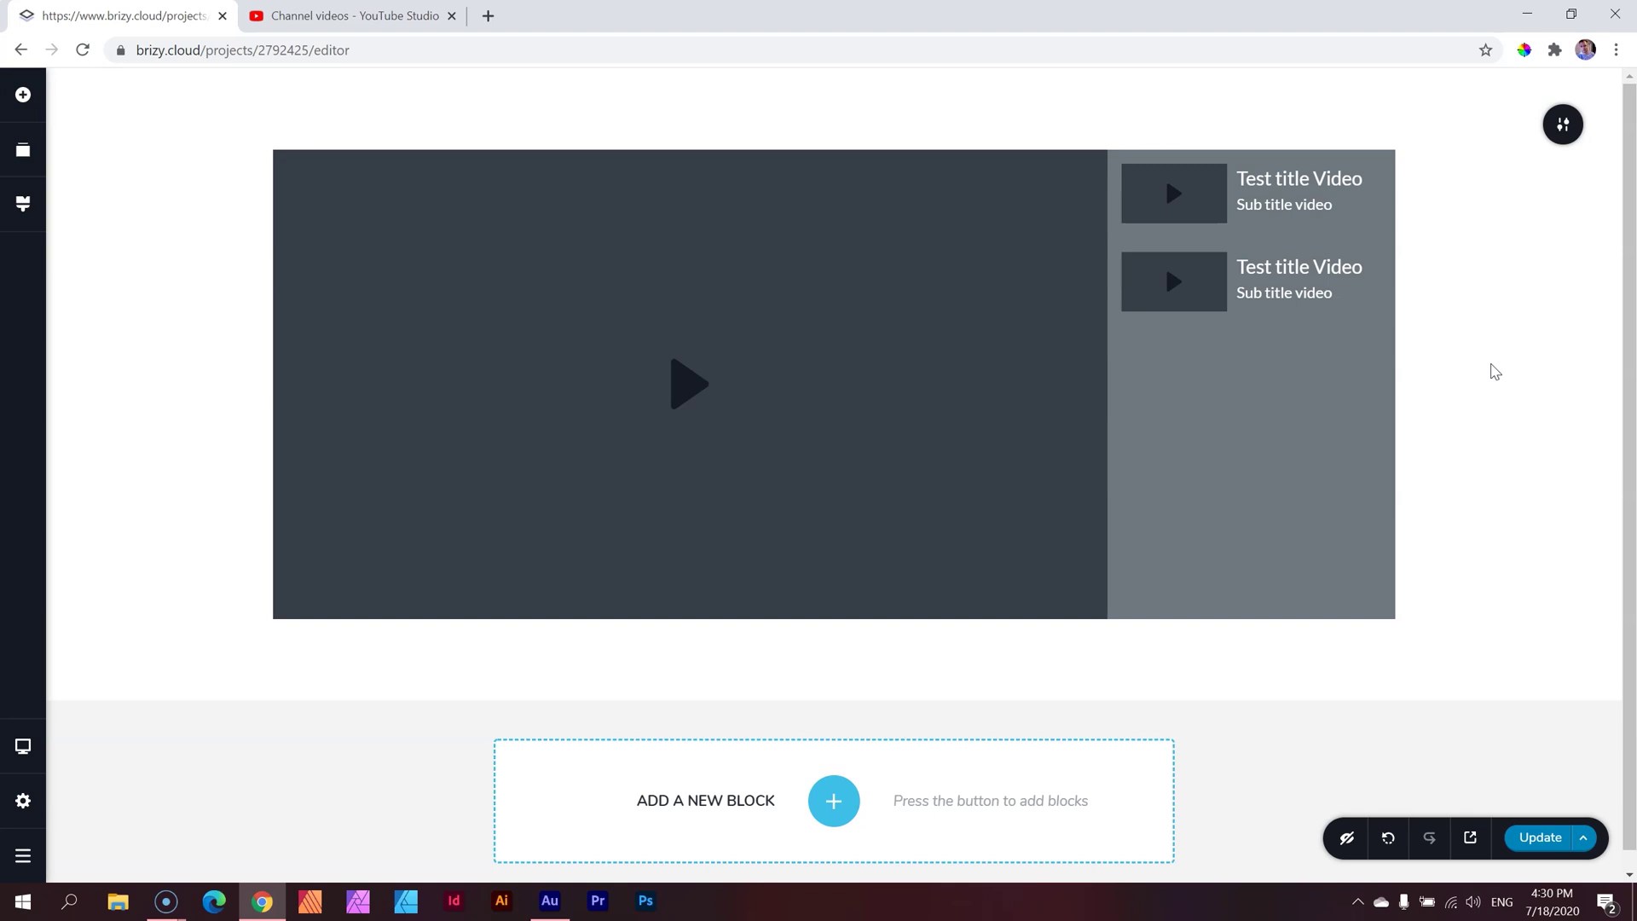
Open the first playlist item's video settings and keep Youtube as its source type.
{"action": "left_click", "coordinate": [1488, 368]}
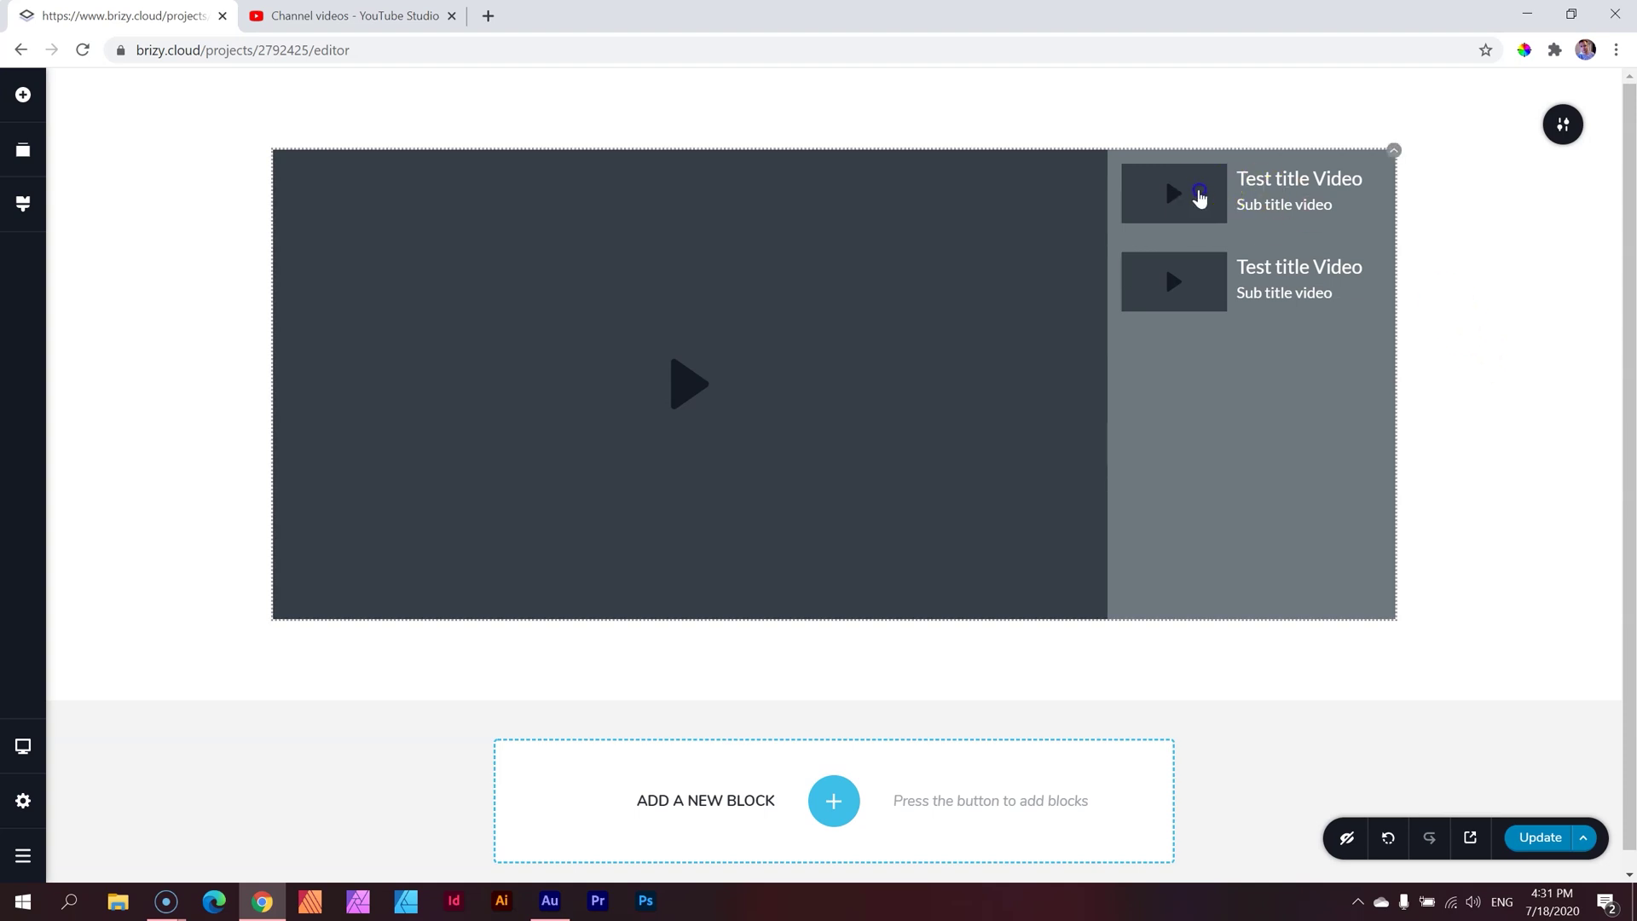
{"action": "left_click", "coordinate": [1199, 196]}
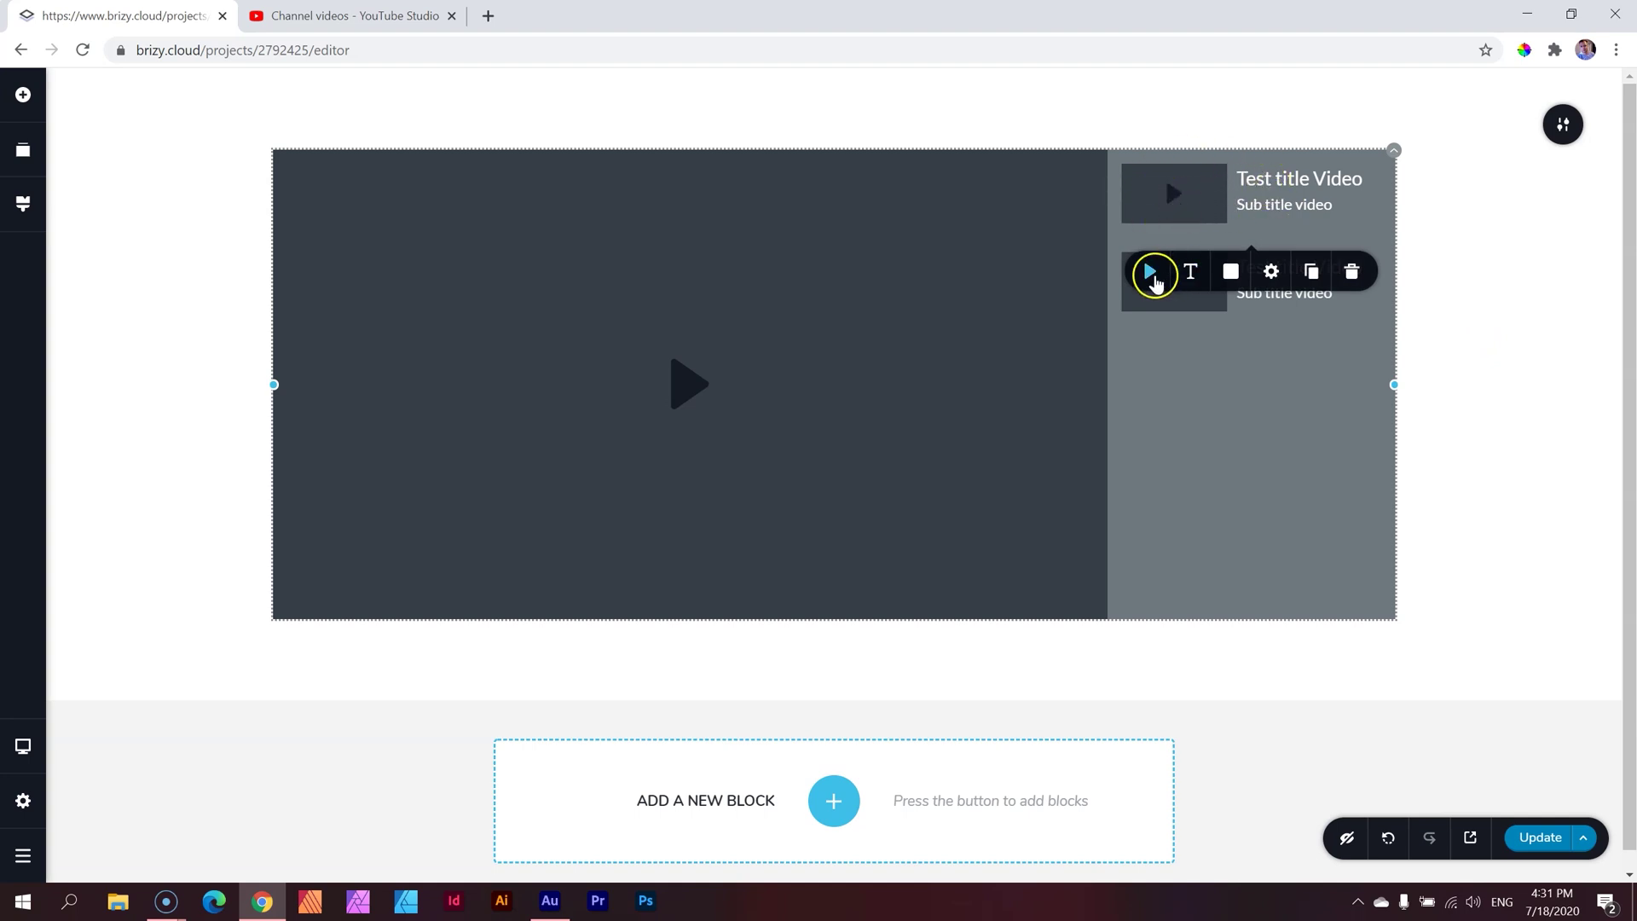
{"action": "left_click", "coordinate": [1151, 273]}
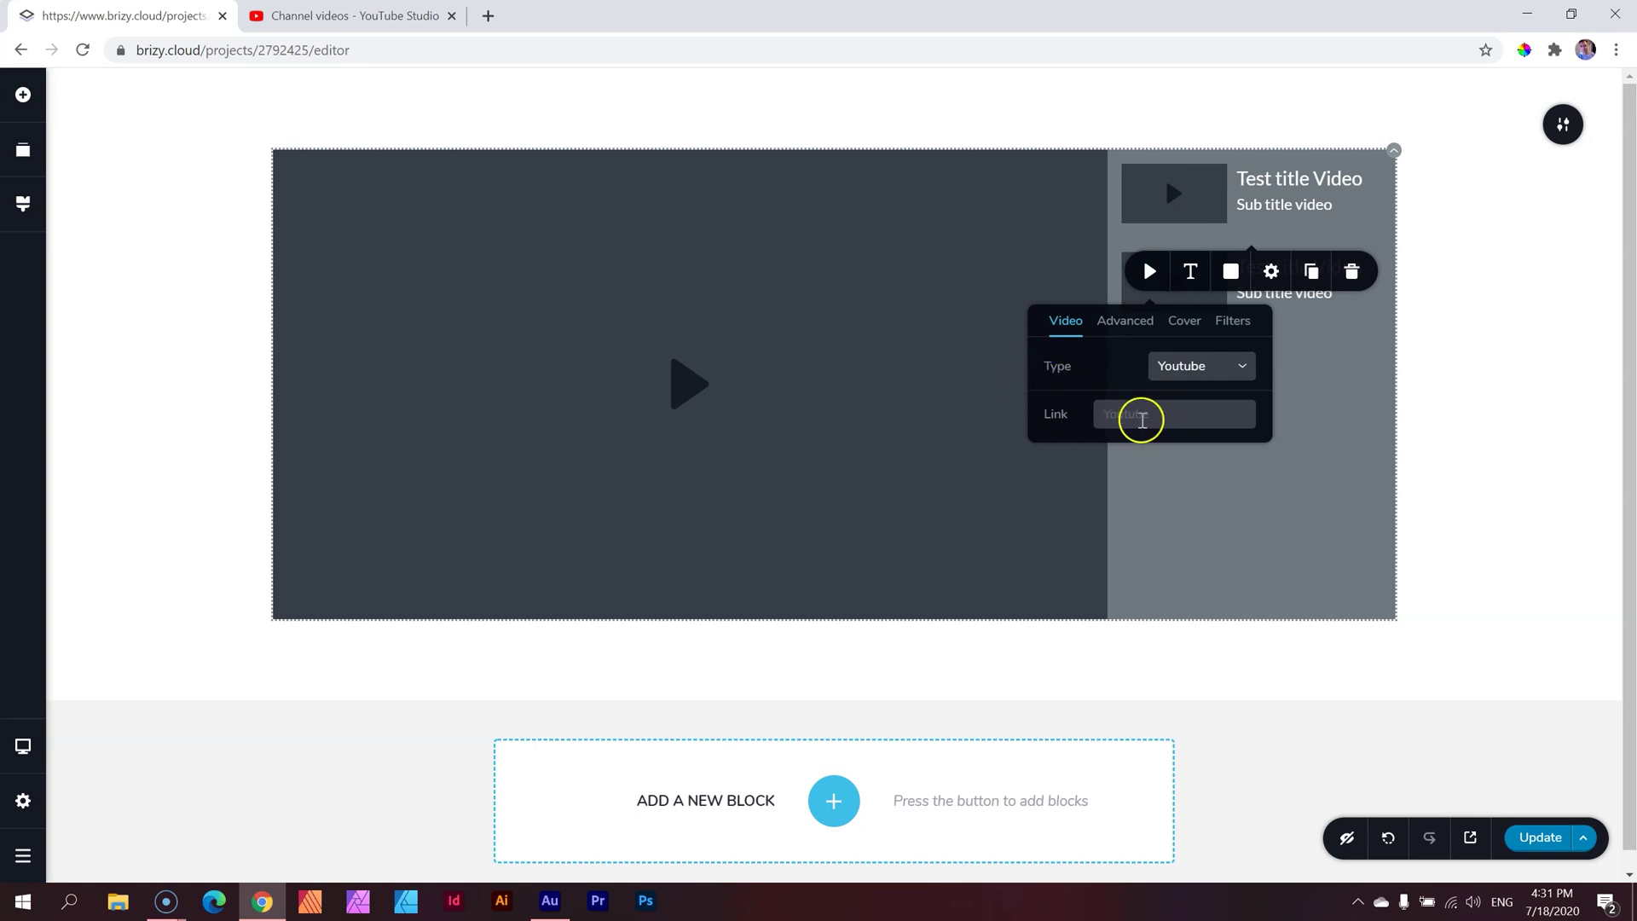
{"action": "left_click", "coordinate": [1194, 366]}
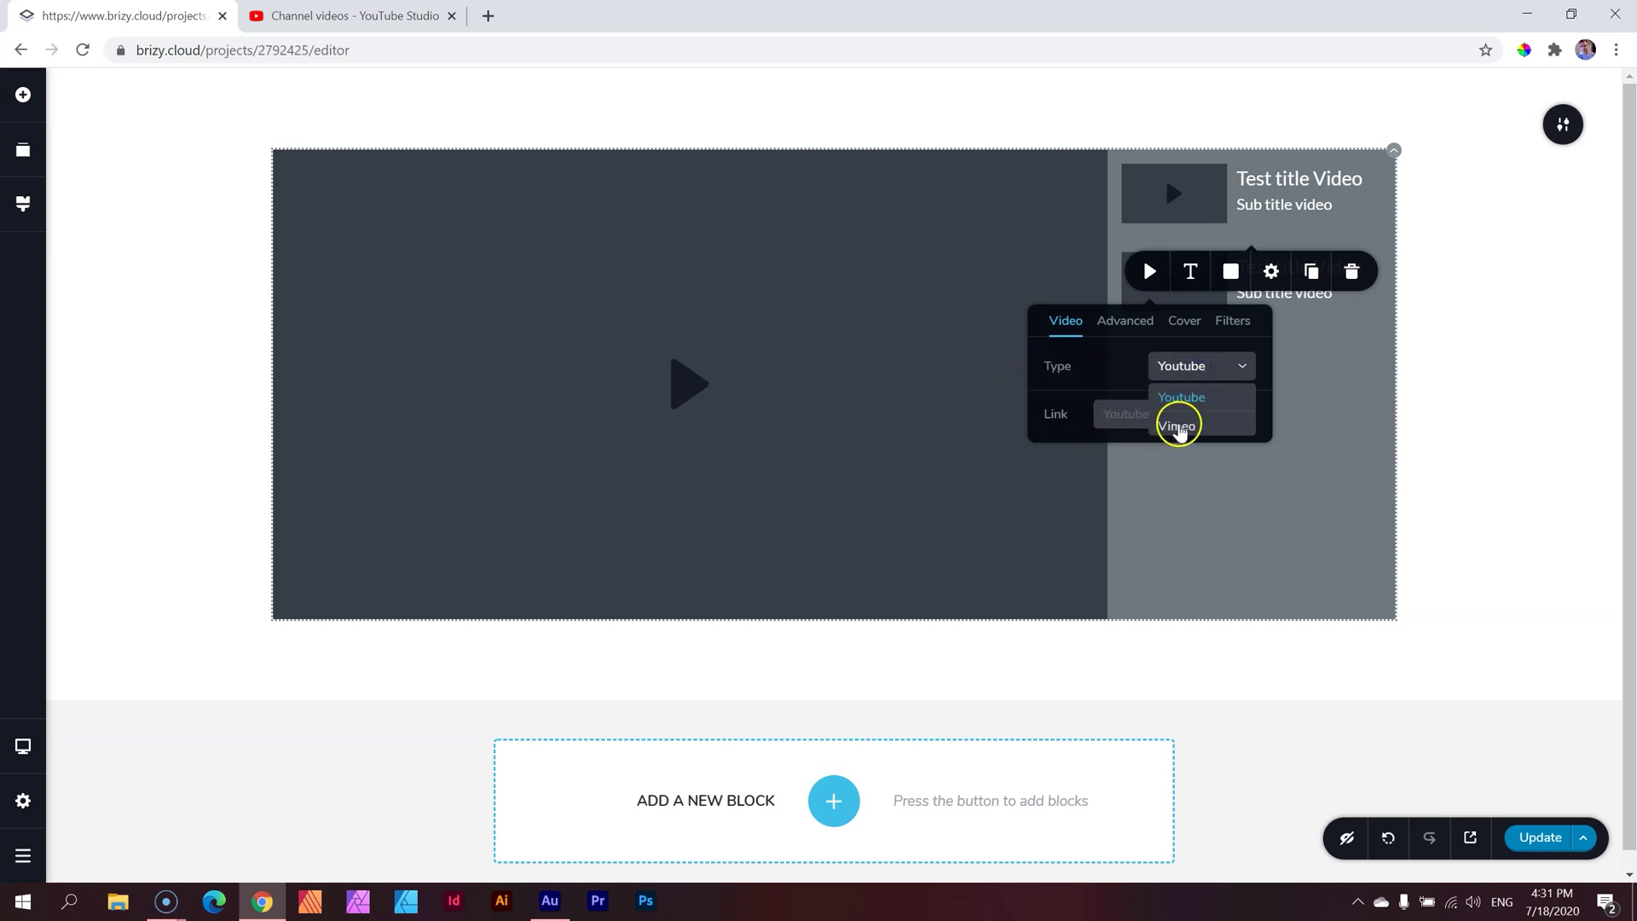
{"action": "left_click", "coordinate": [1119, 370]}
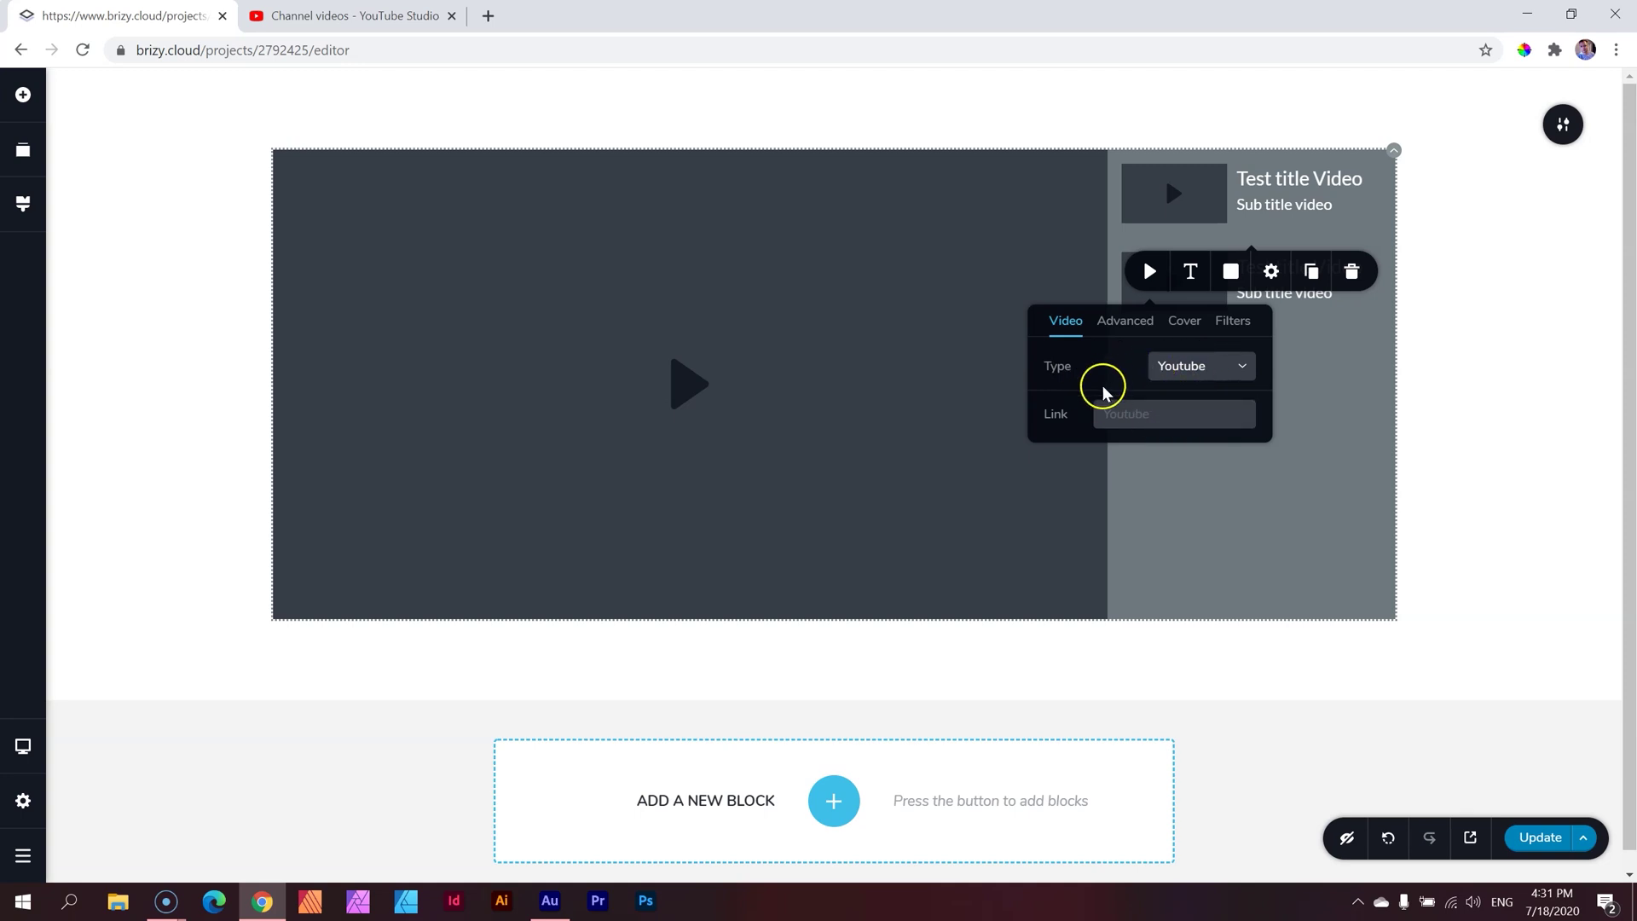
{"action": "left_click", "coordinate": [1178, 372]}
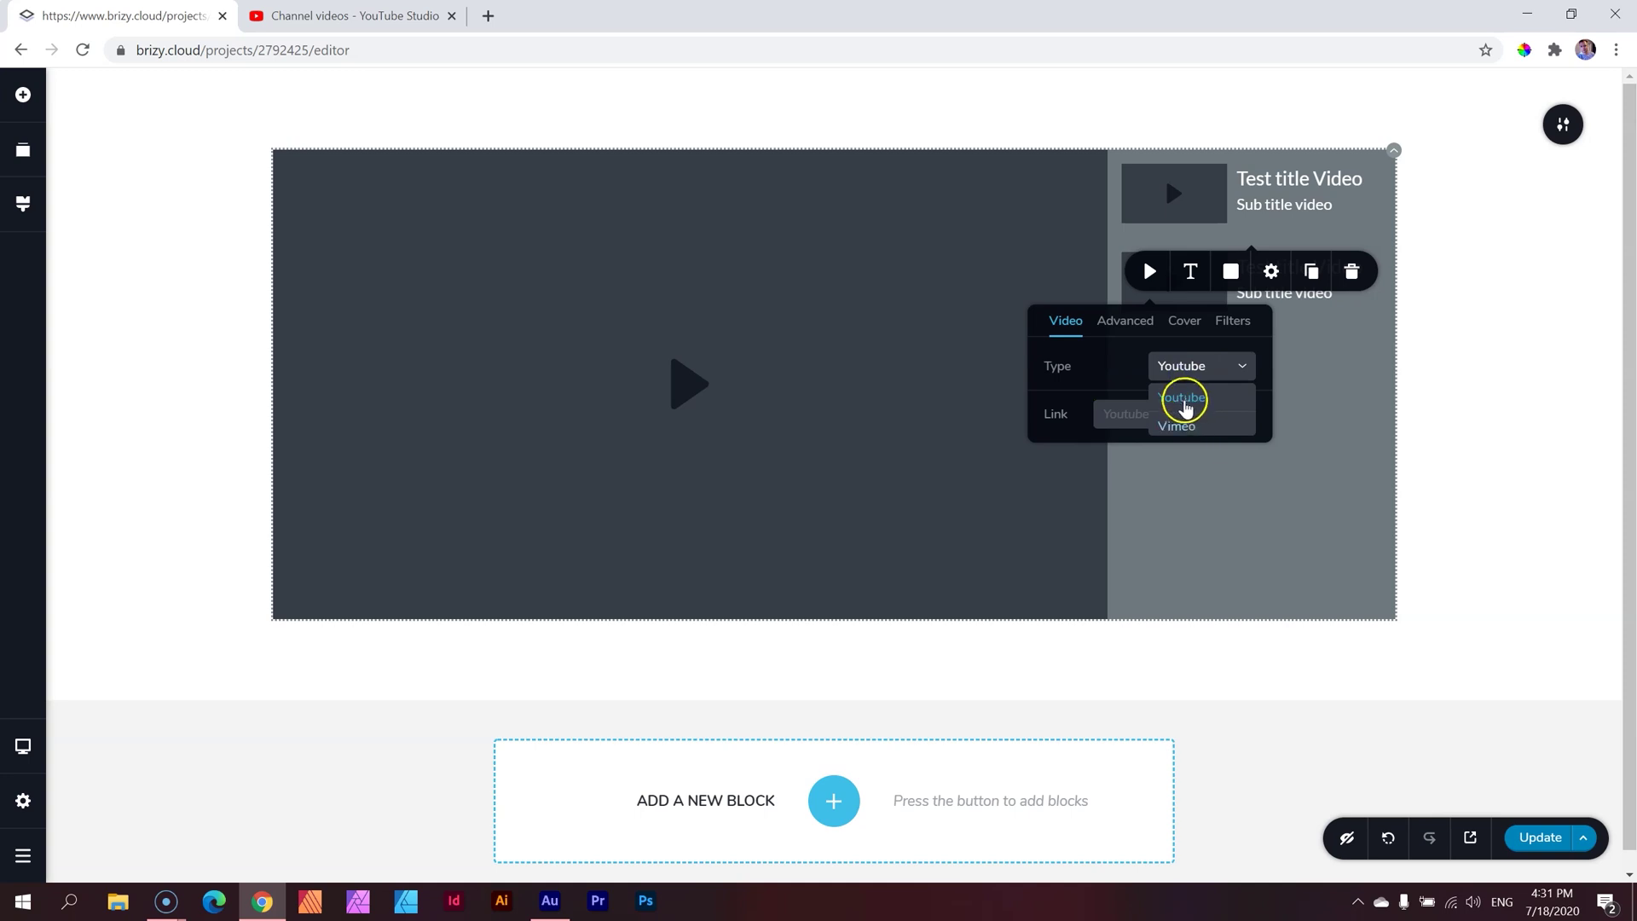
{"action": "left_click", "coordinate": [1184, 401]}
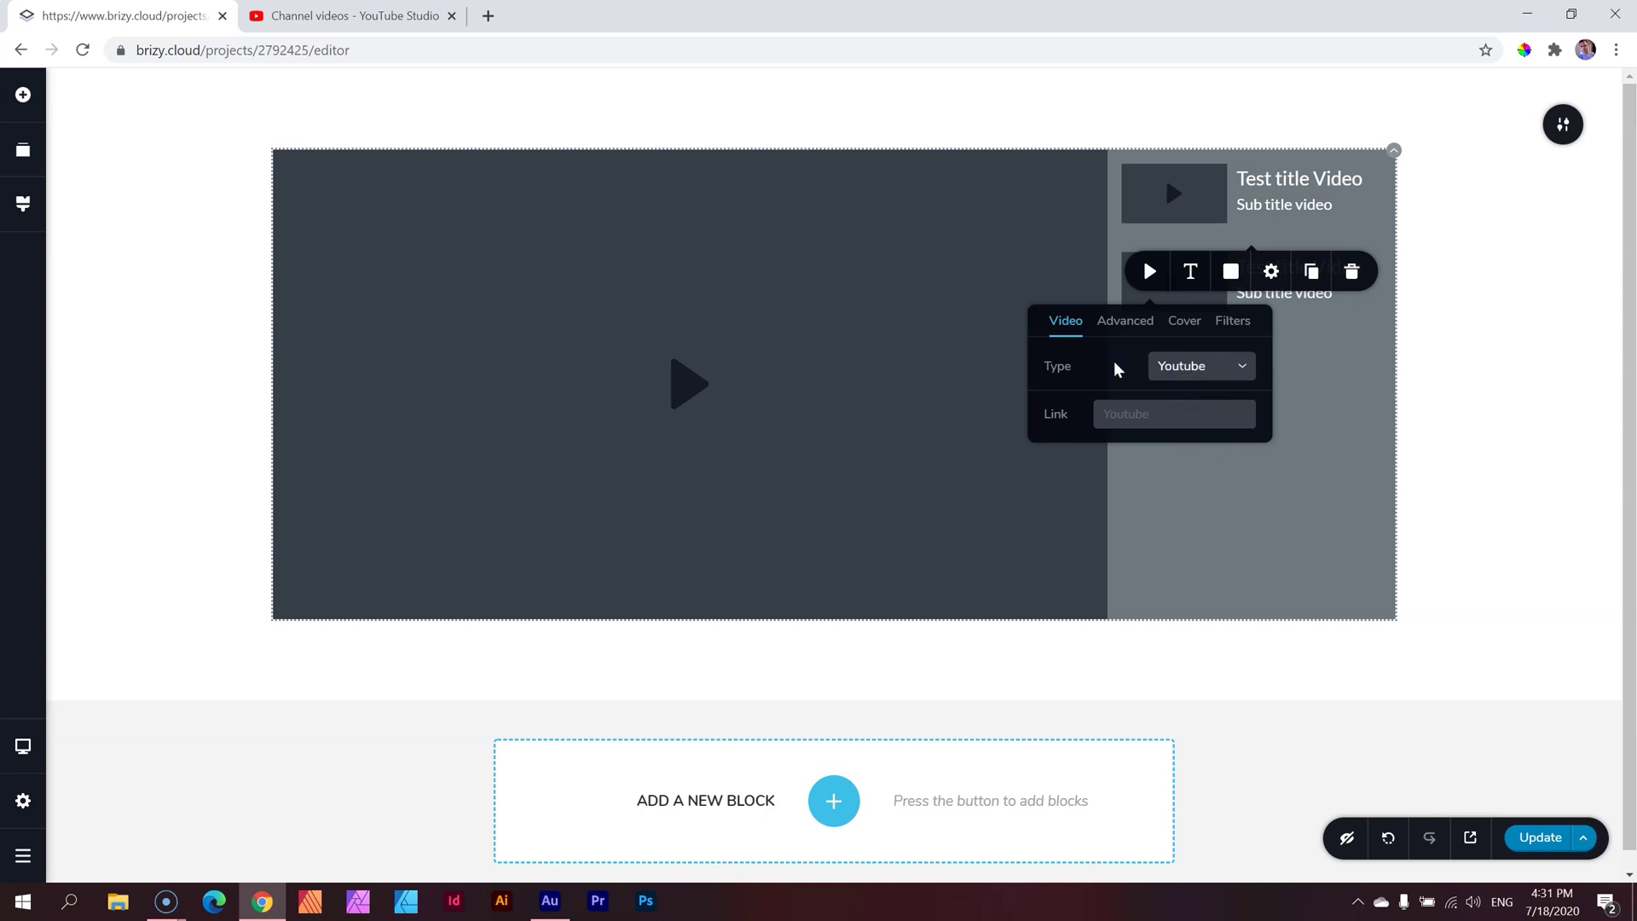
Paste the Table Element video's YouTube shareable link into the first item's Link field.
{"action": "left_click", "coordinate": [354, 15]}
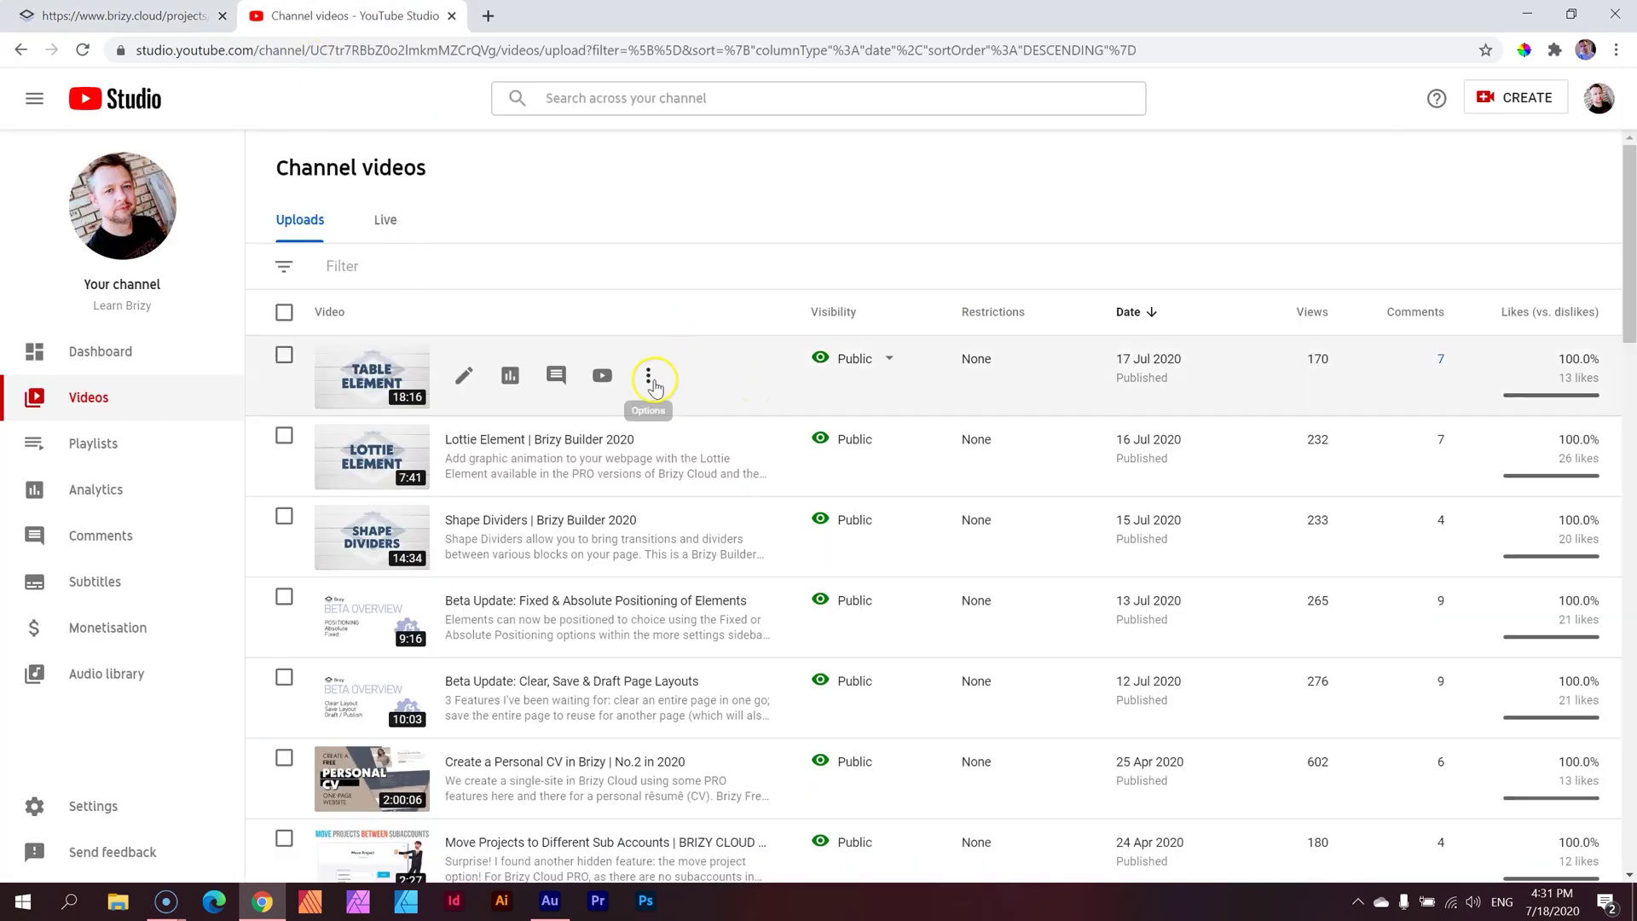
{"action": "left_click", "coordinate": [648, 376]}
{"action": "left_click", "coordinate": [563, 406]}
{"action": "left_click", "coordinate": [128, 15]}
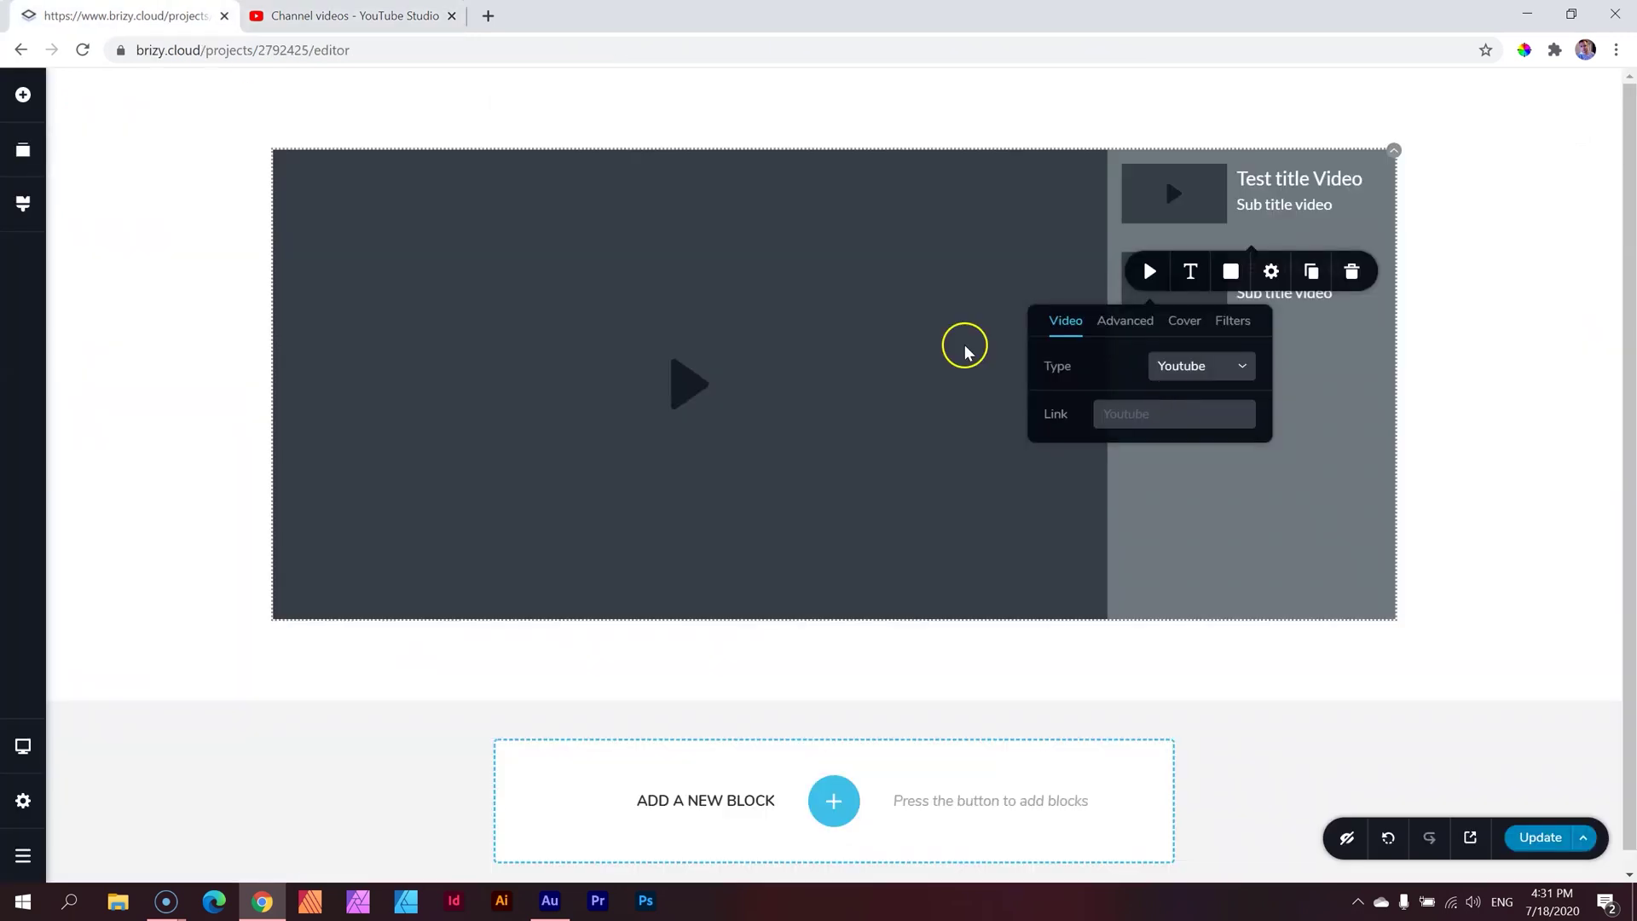
{"action": "left_click", "coordinate": [1188, 411]}
{"action": "key", "text": "ctrl+v"}
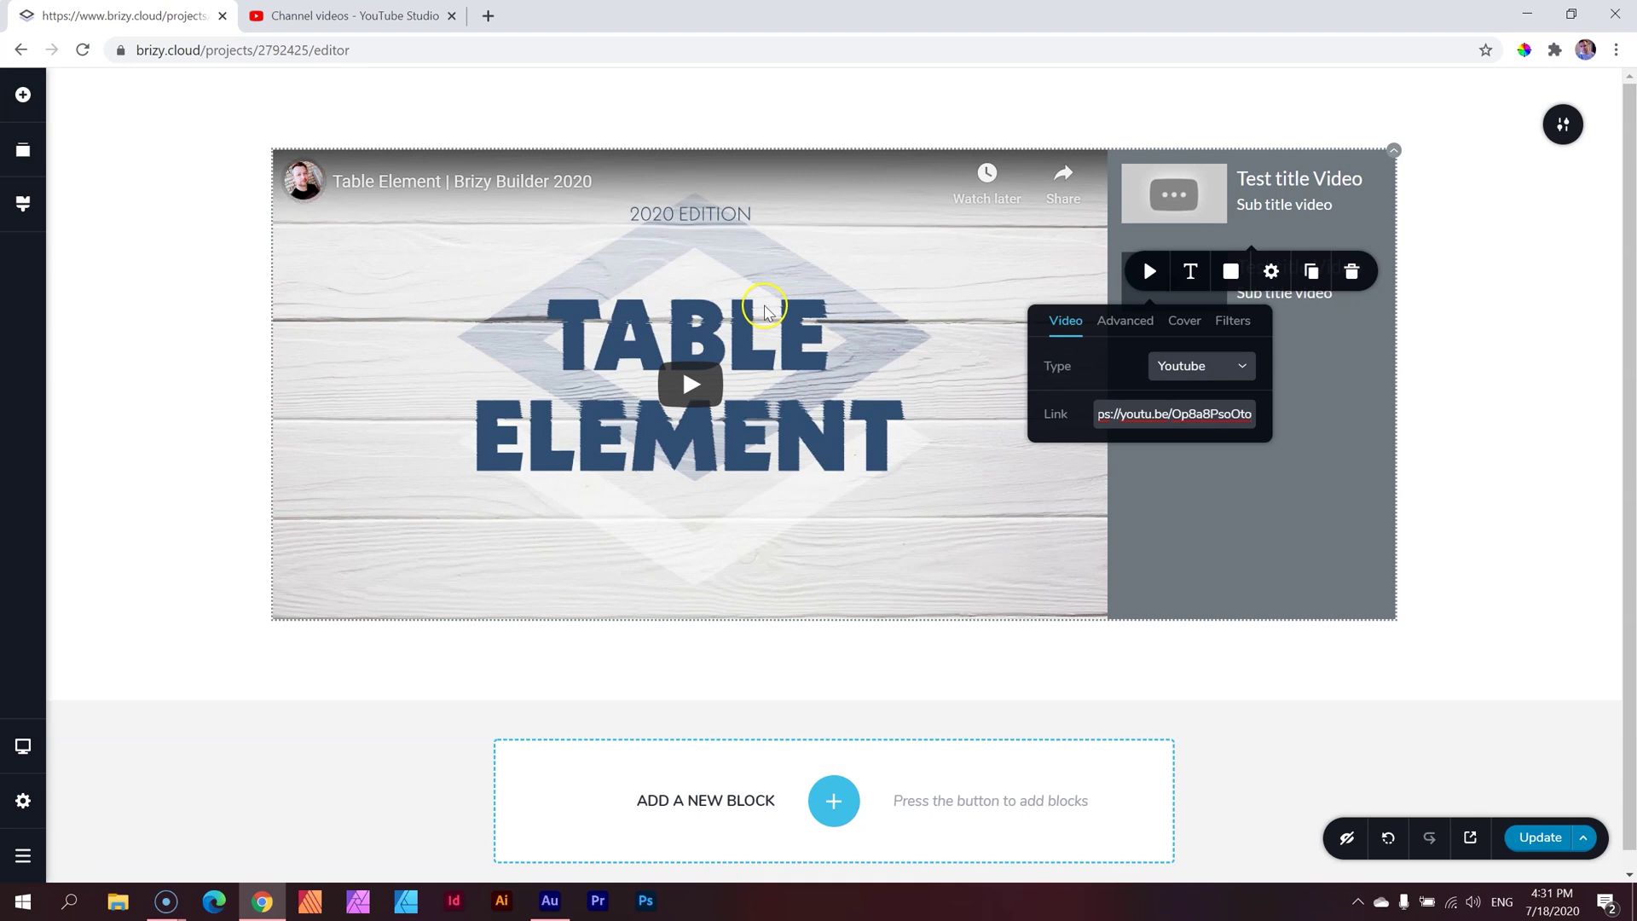
{"action": "left_click", "coordinate": [1449, 312]}
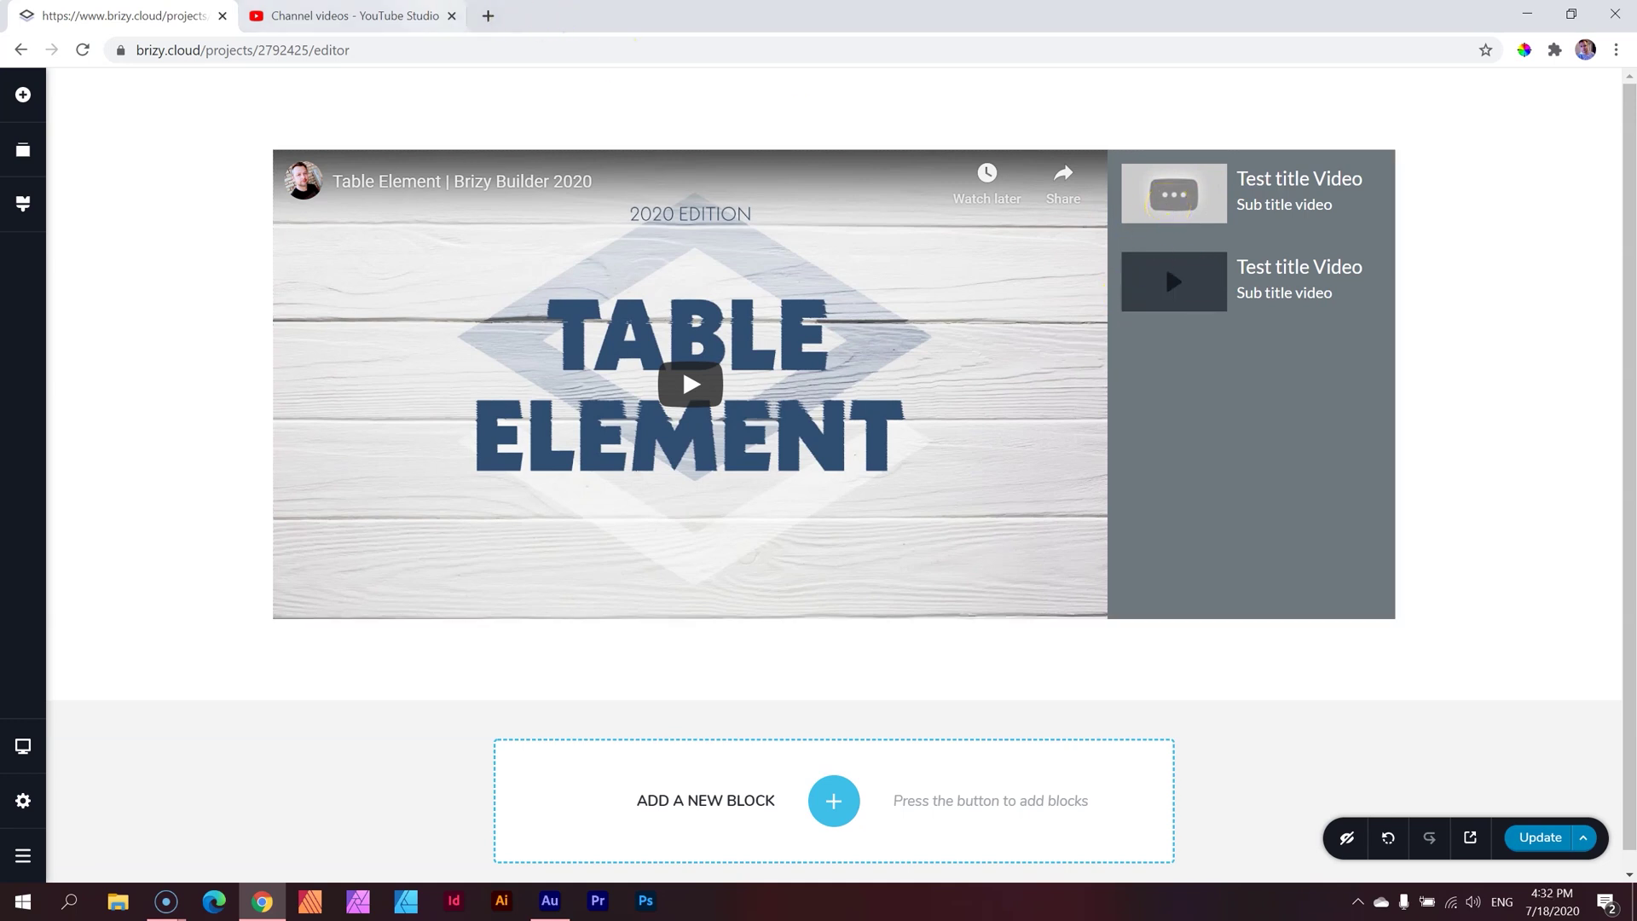
Paste the Lottie Element video's YouTube shareable link into the second item's Link field.
{"action": "left_click", "coordinate": [357, 15]}
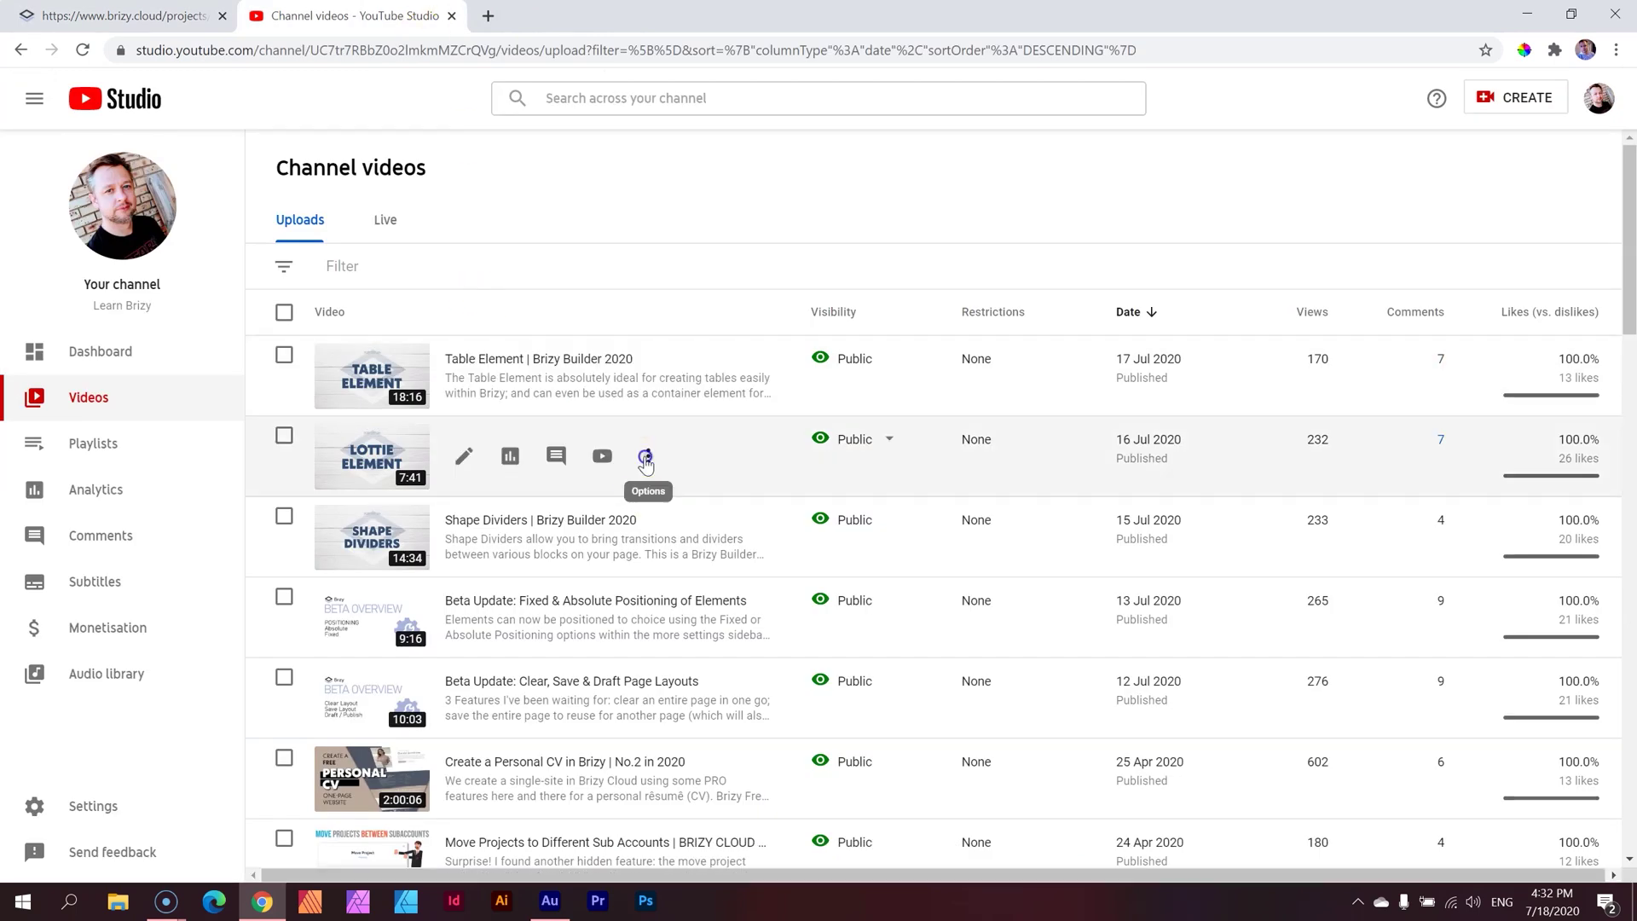
{"action": "left_click", "coordinate": [646, 453]}
{"action": "left_click", "coordinate": [588, 489]}
{"action": "key", "text": "ctrl+shift+Tab"}
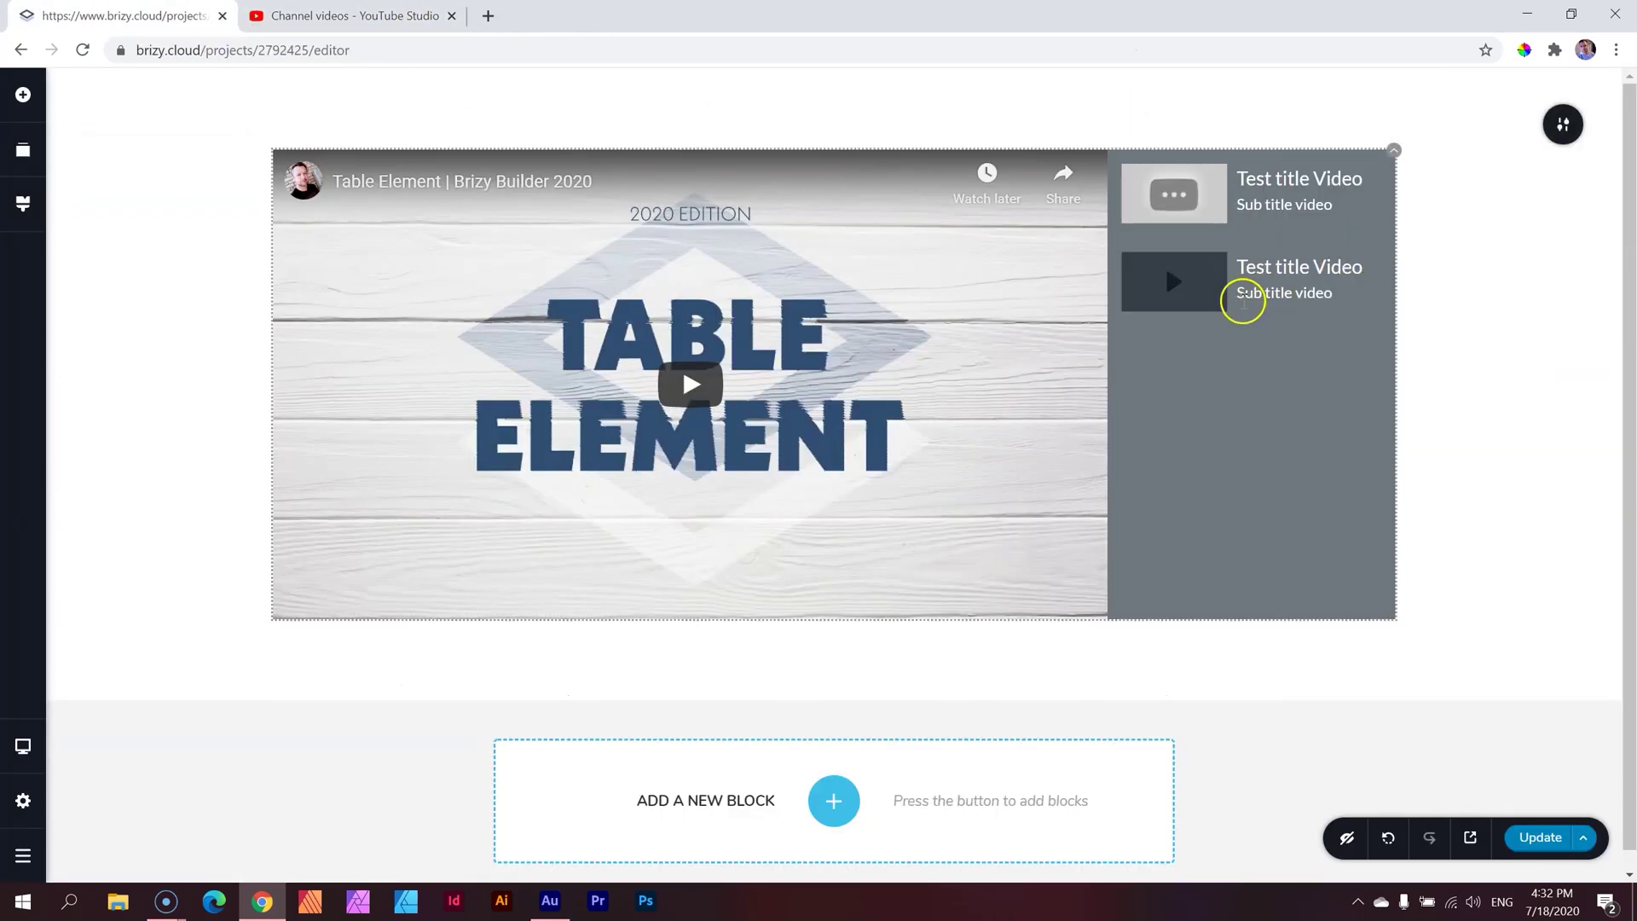
{"action": "left_click", "coordinate": [1173, 286]}
{"action": "left_click", "coordinate": [1157, 367]}
{"action": "left_click", "coordinate": [1146, 503]}
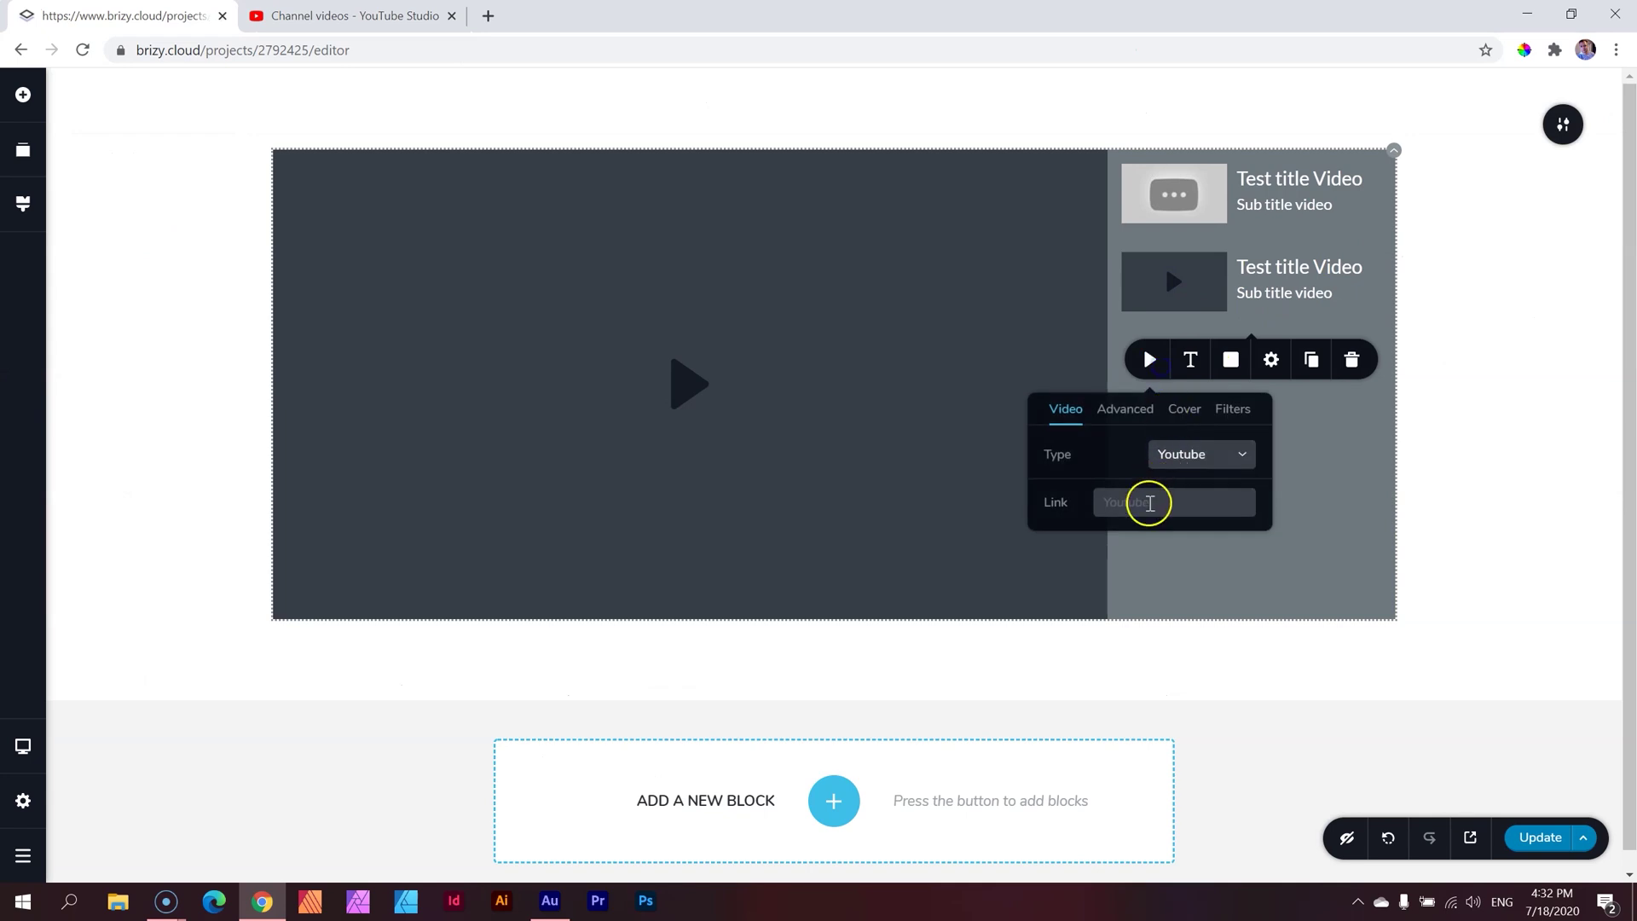
{"action": "key", "text": "ctrl+v"}
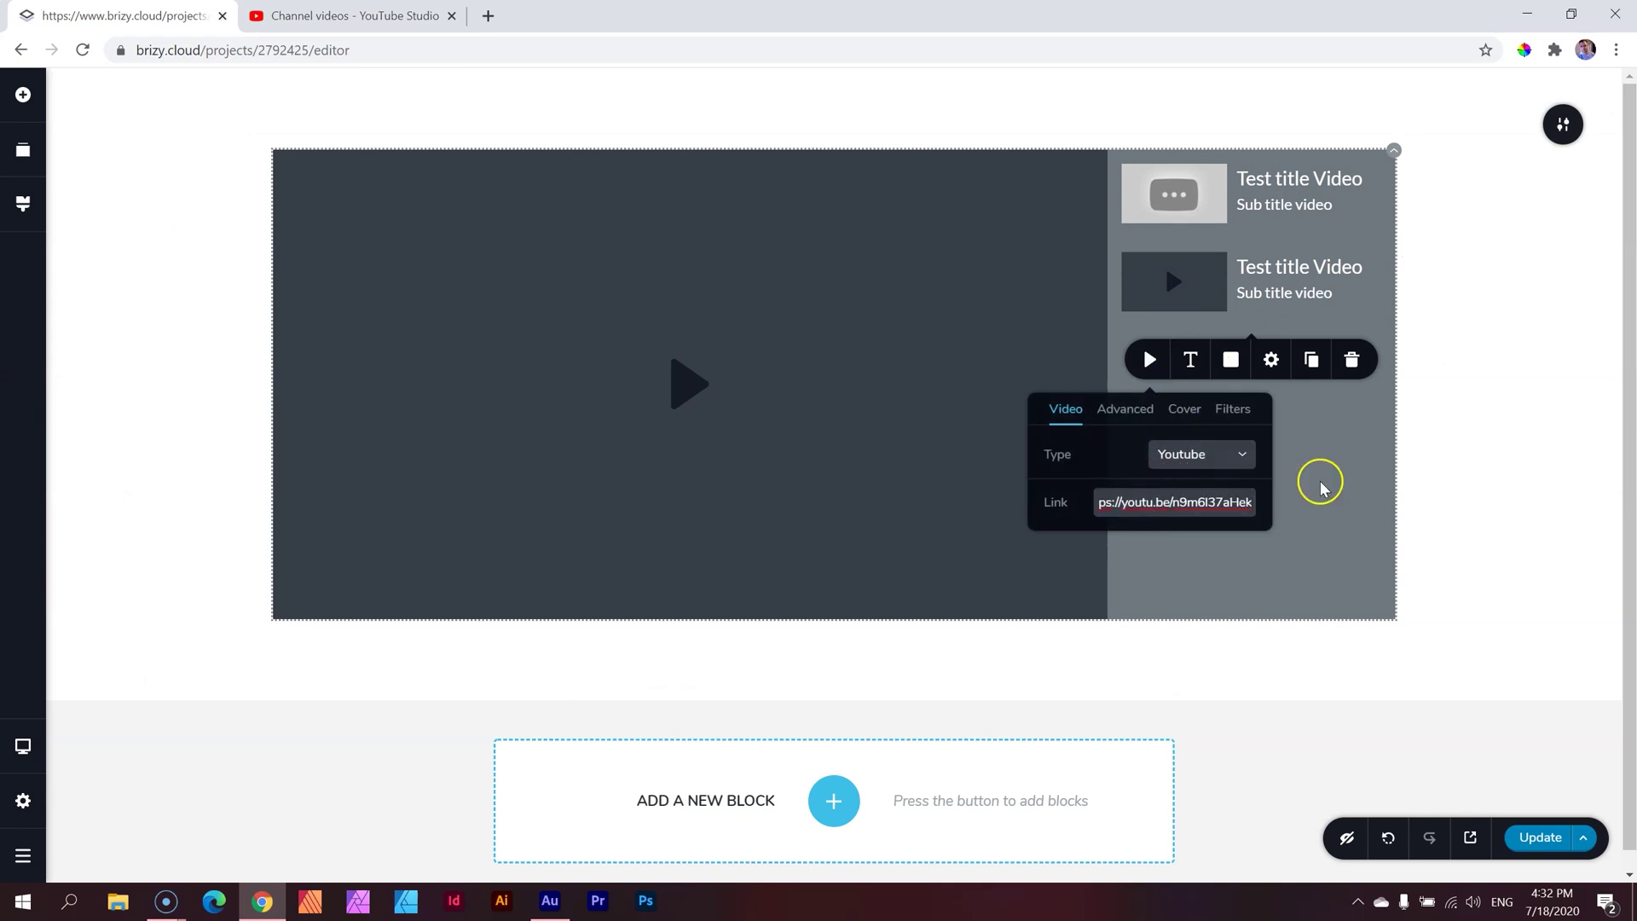
{"action": "left_click", "coordinate": [1475, 472]}
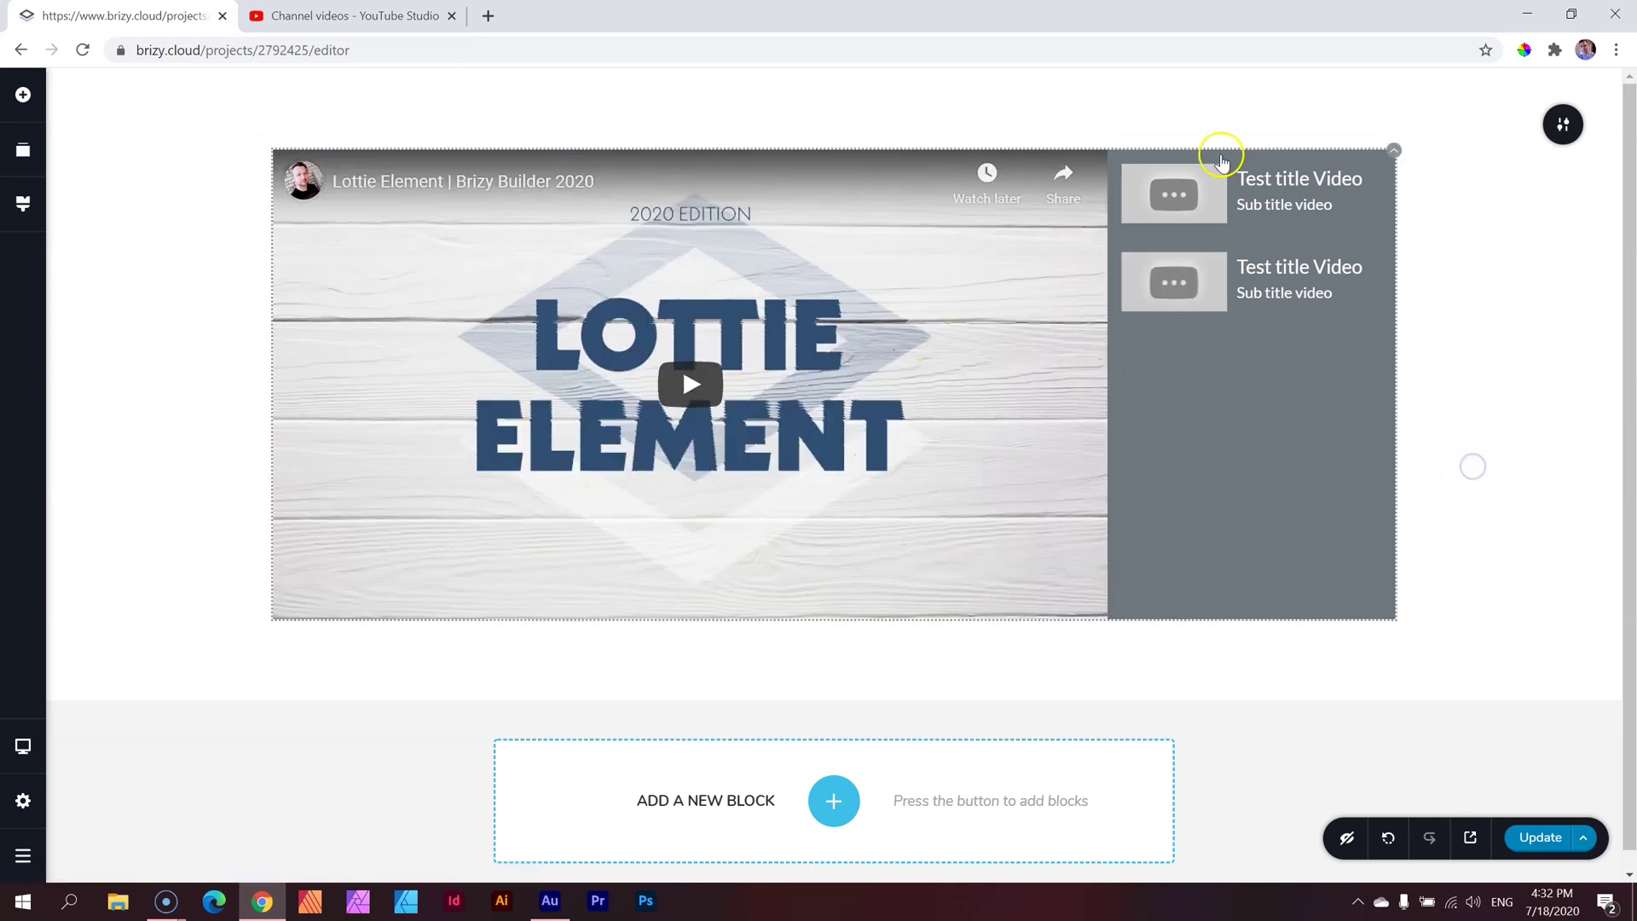
Check that the first item plays Table Element and the second plays Lottie Element.
{"action": "left_click", "coordinate": [1156, 209]}
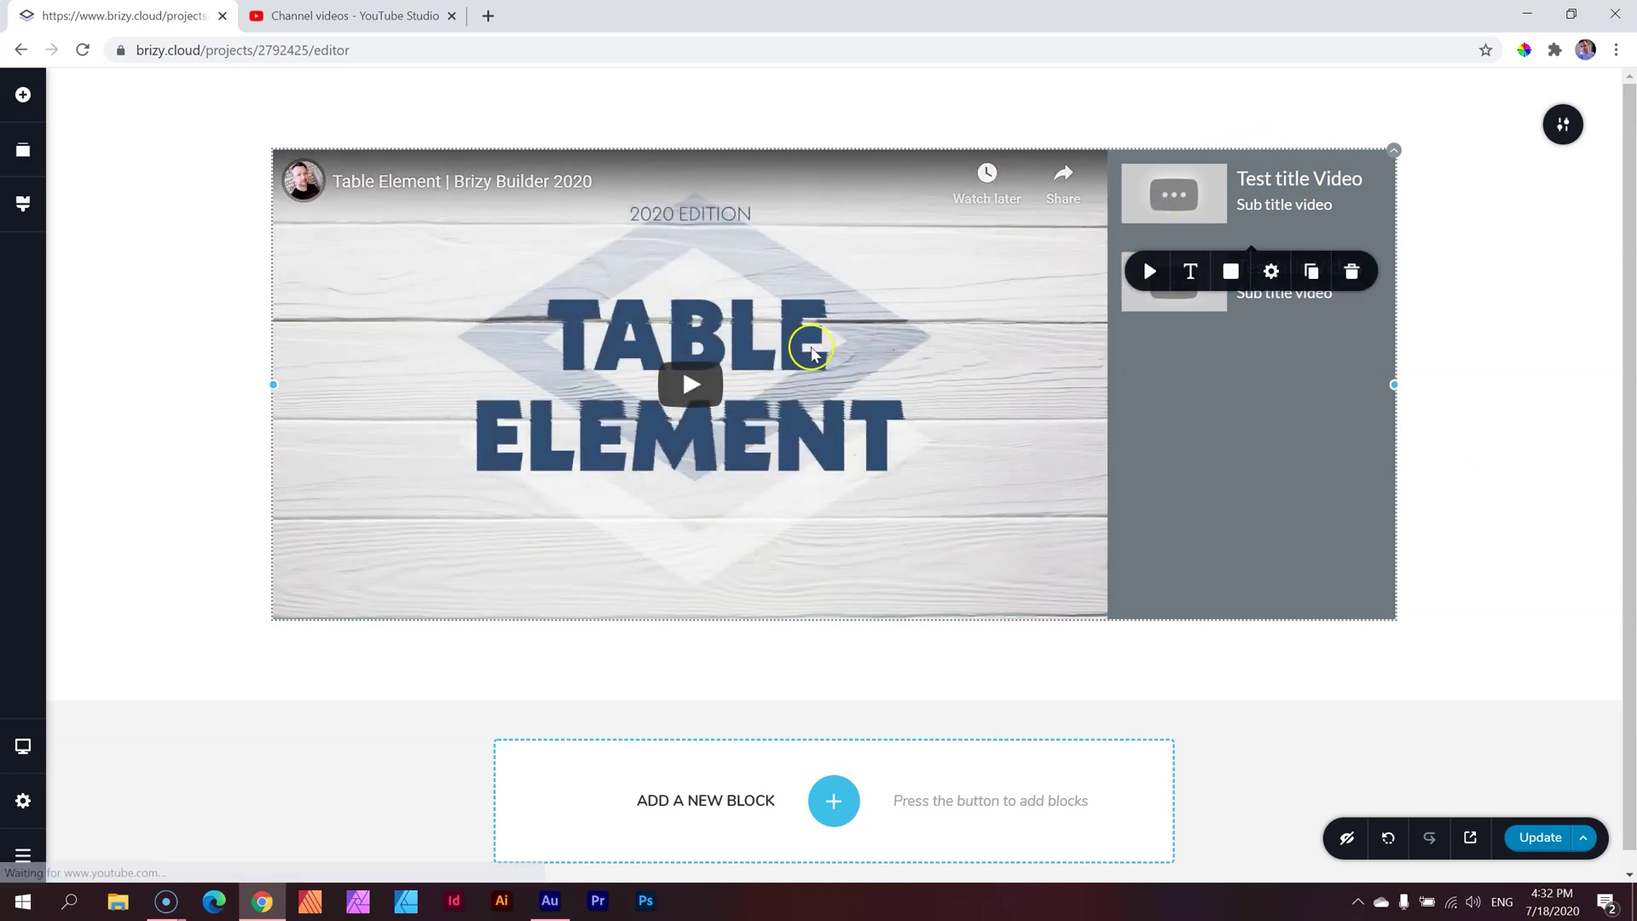
{"action": "left_click", "coordinate": [1175, 314]}
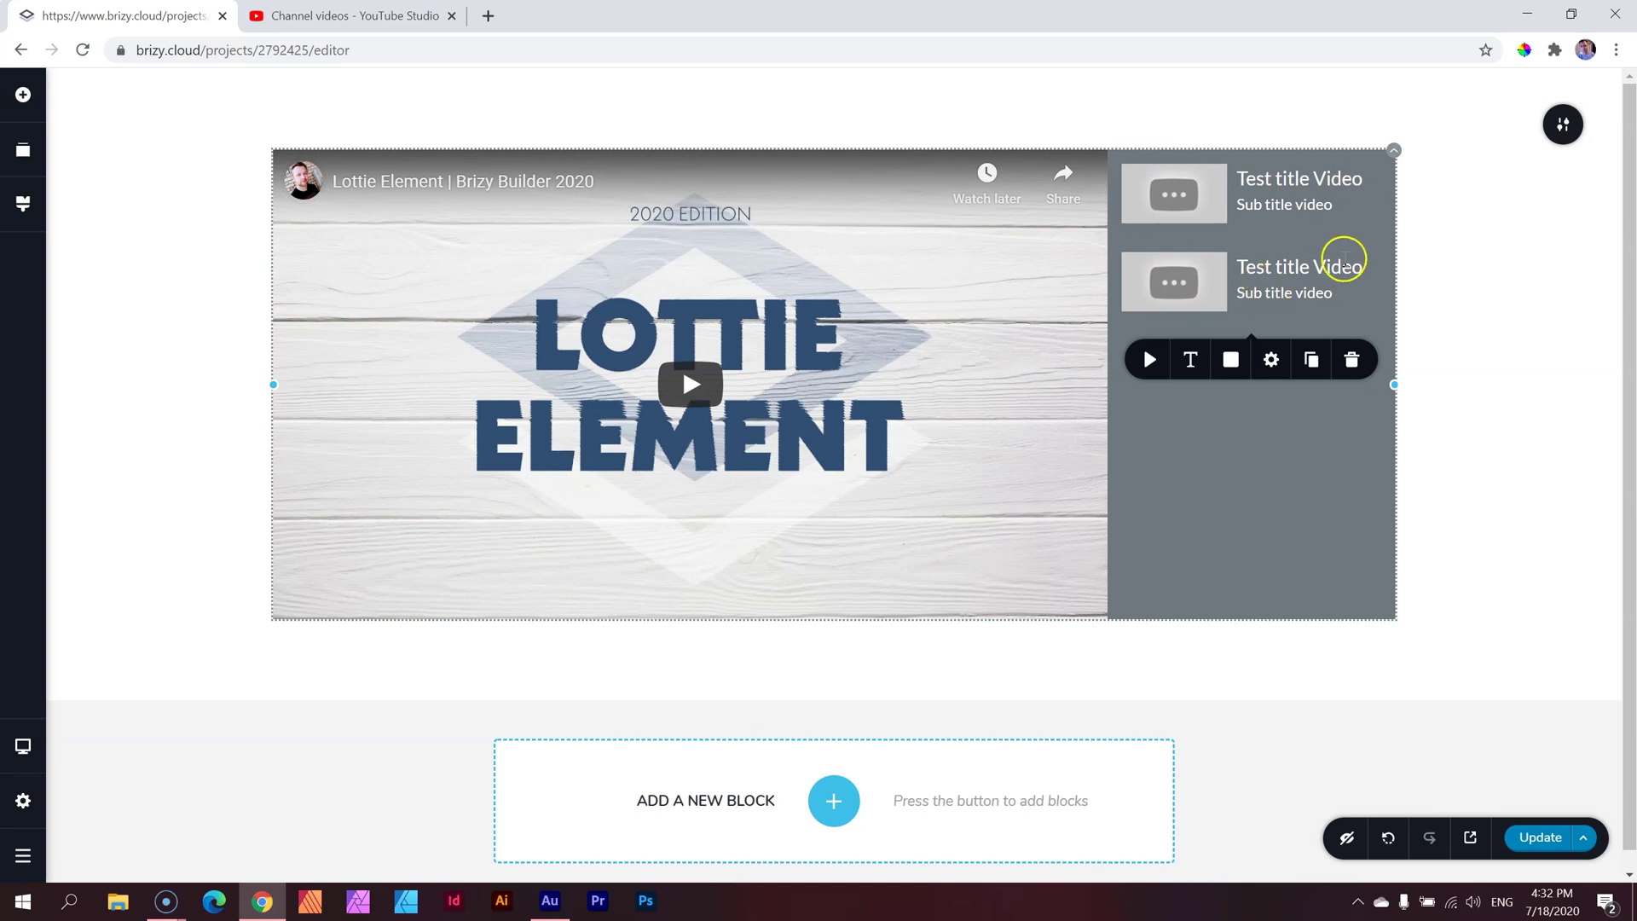
{"action": "left_click", "coordinate": [1447, 271]}
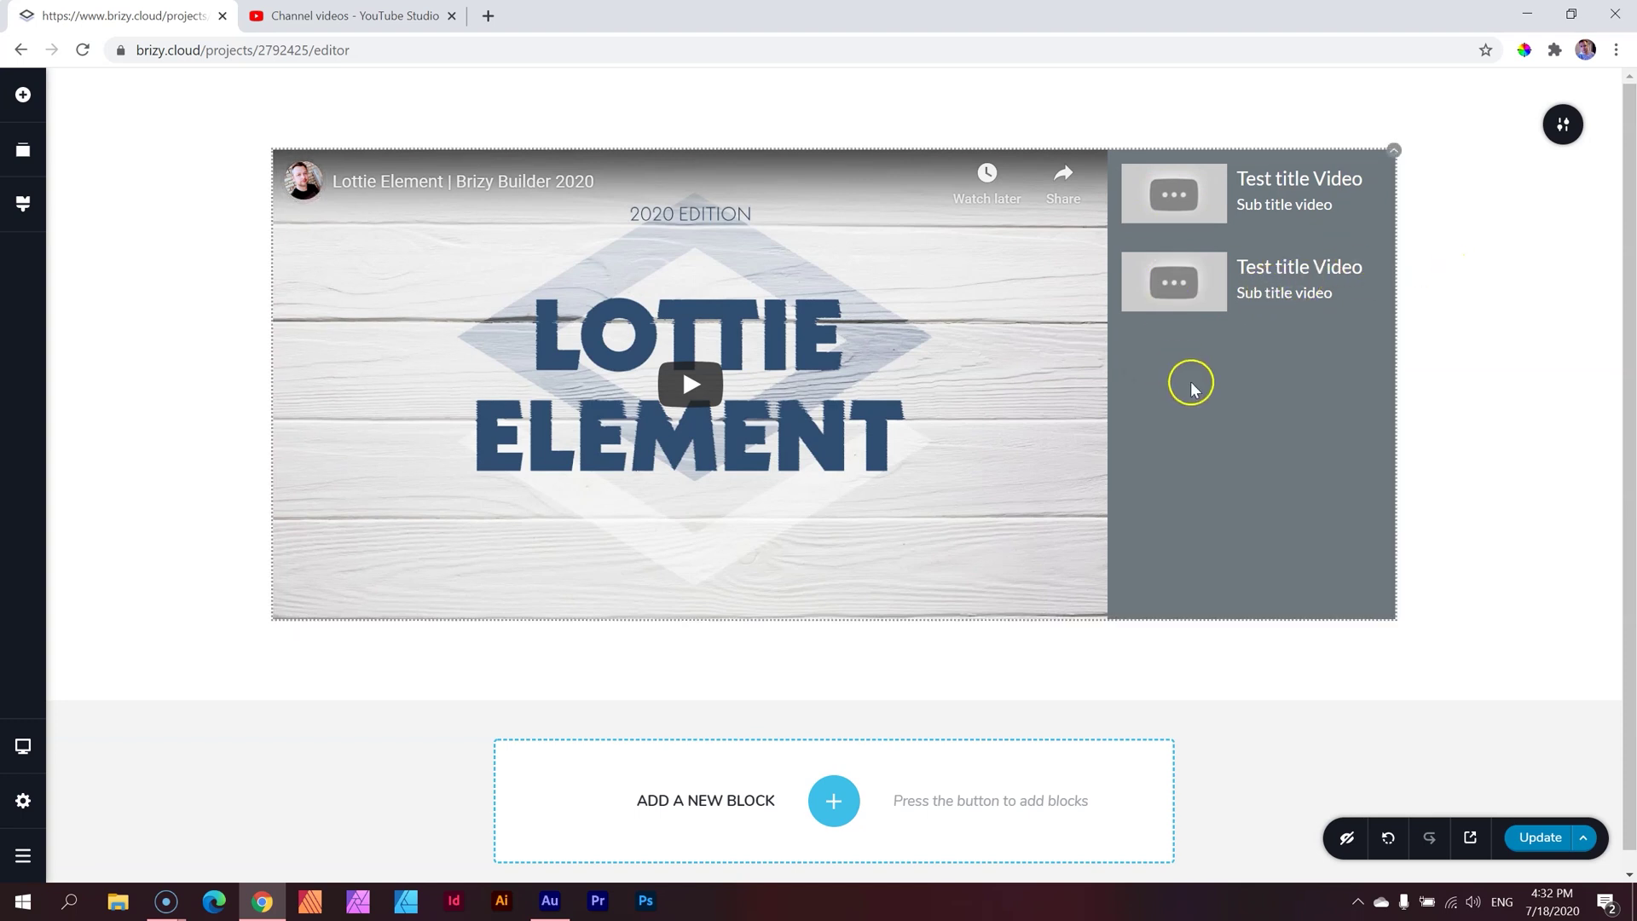
Duplicate the second playlist item to create a third entry.
{"action": "left_click", "coordinate": [1215, 281]}
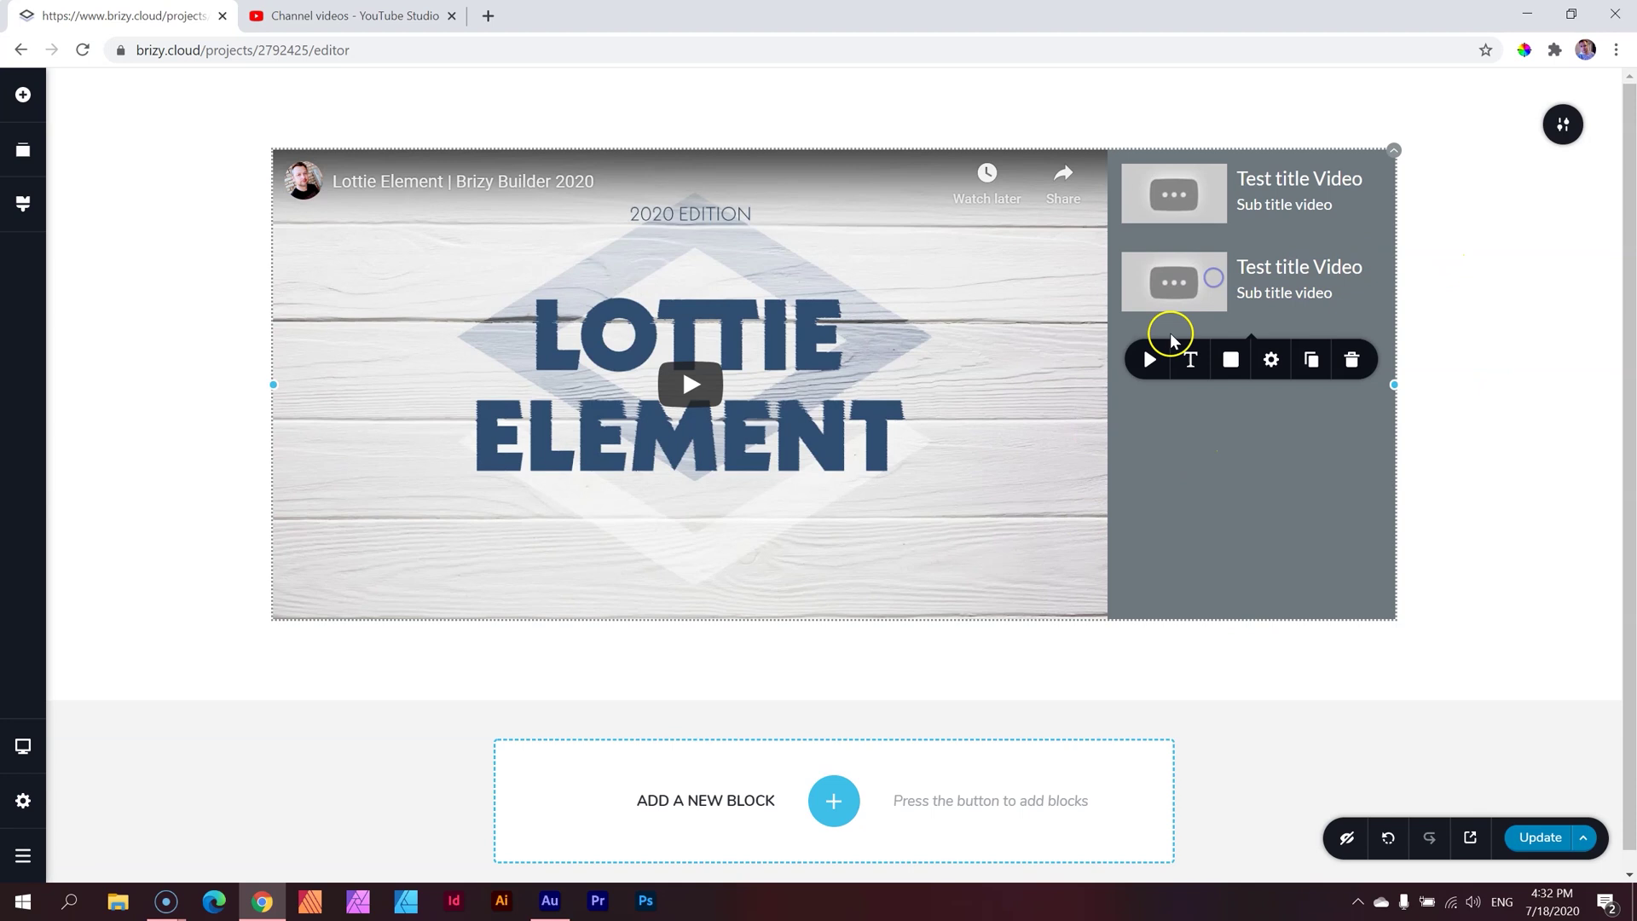
{"action": "left_click", "coordinate": [1307, 359]}
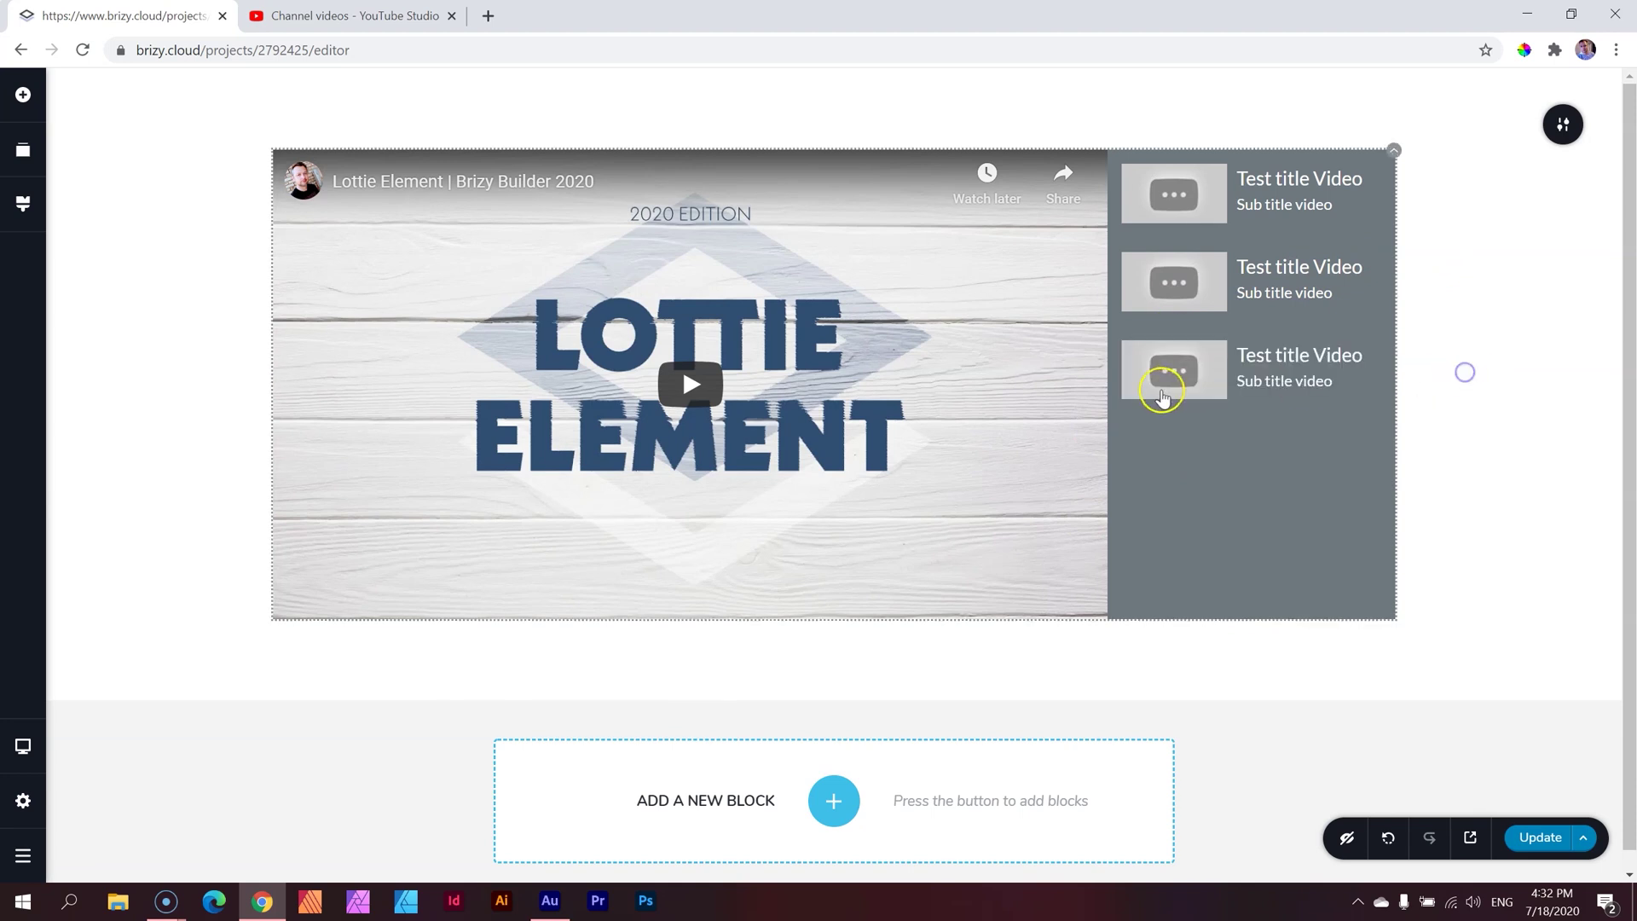
{"action": "left_click", "coordinate": [1169, 371]}
Replace the third item's link with the Shape Dividers video's YouTube shareable link.
{"action": "key", "text": "ctrl+Tab"}
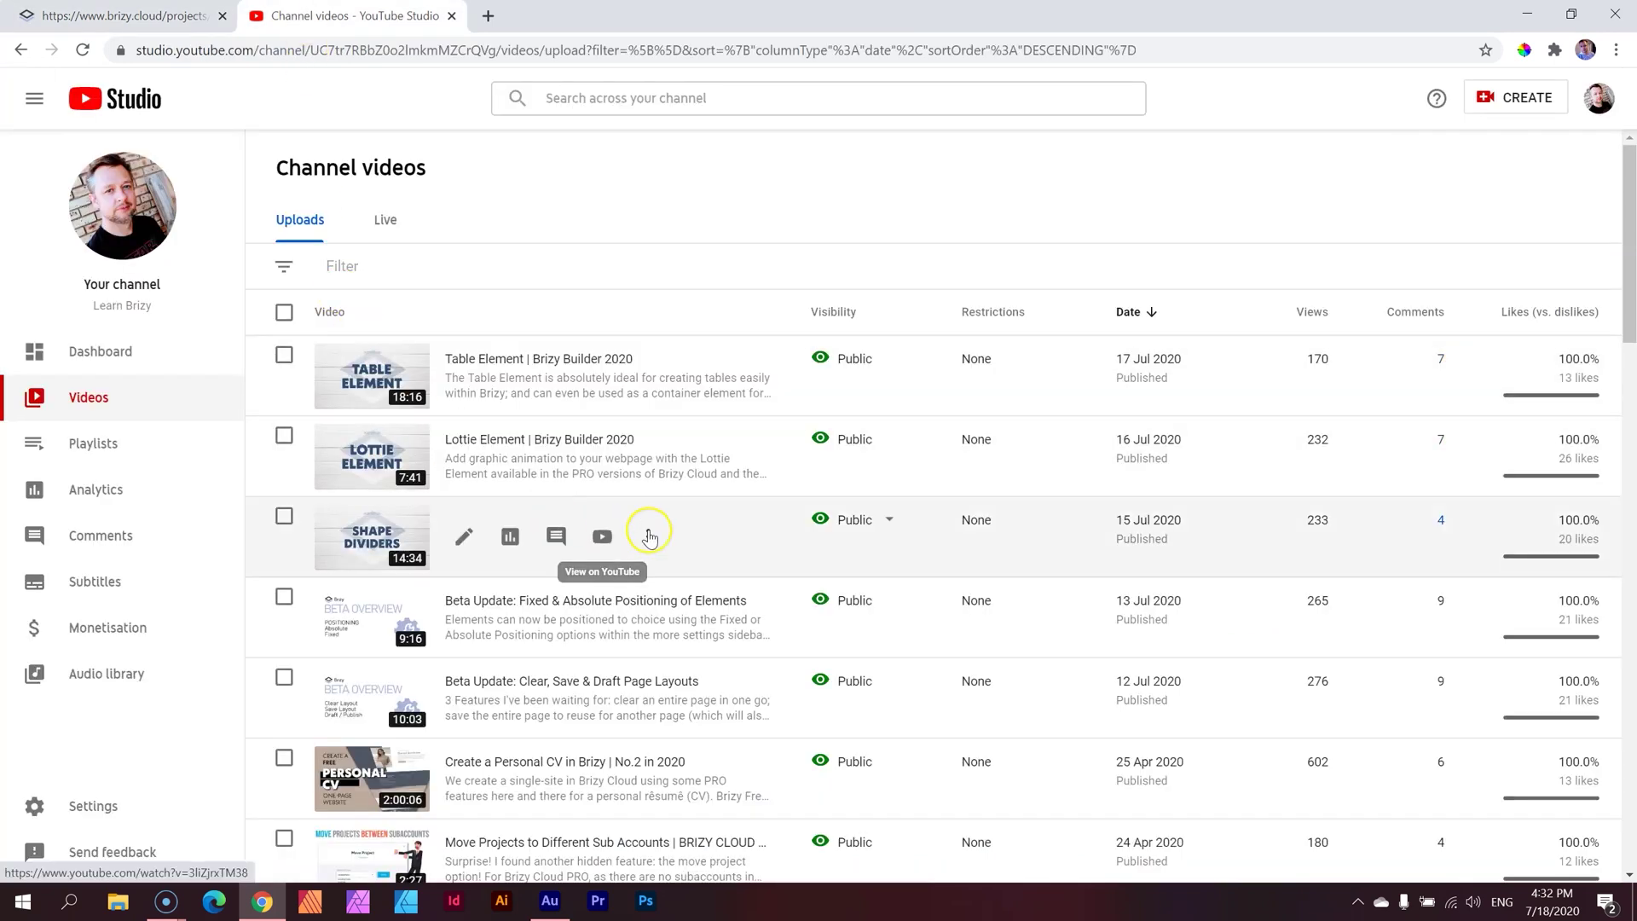
{"action": "left_click", "coordinate": [662, 533]}
{"action": "left_click", "coordinate": [587, 570]}
{"action": "key", "text": "ctrl+Tab"}
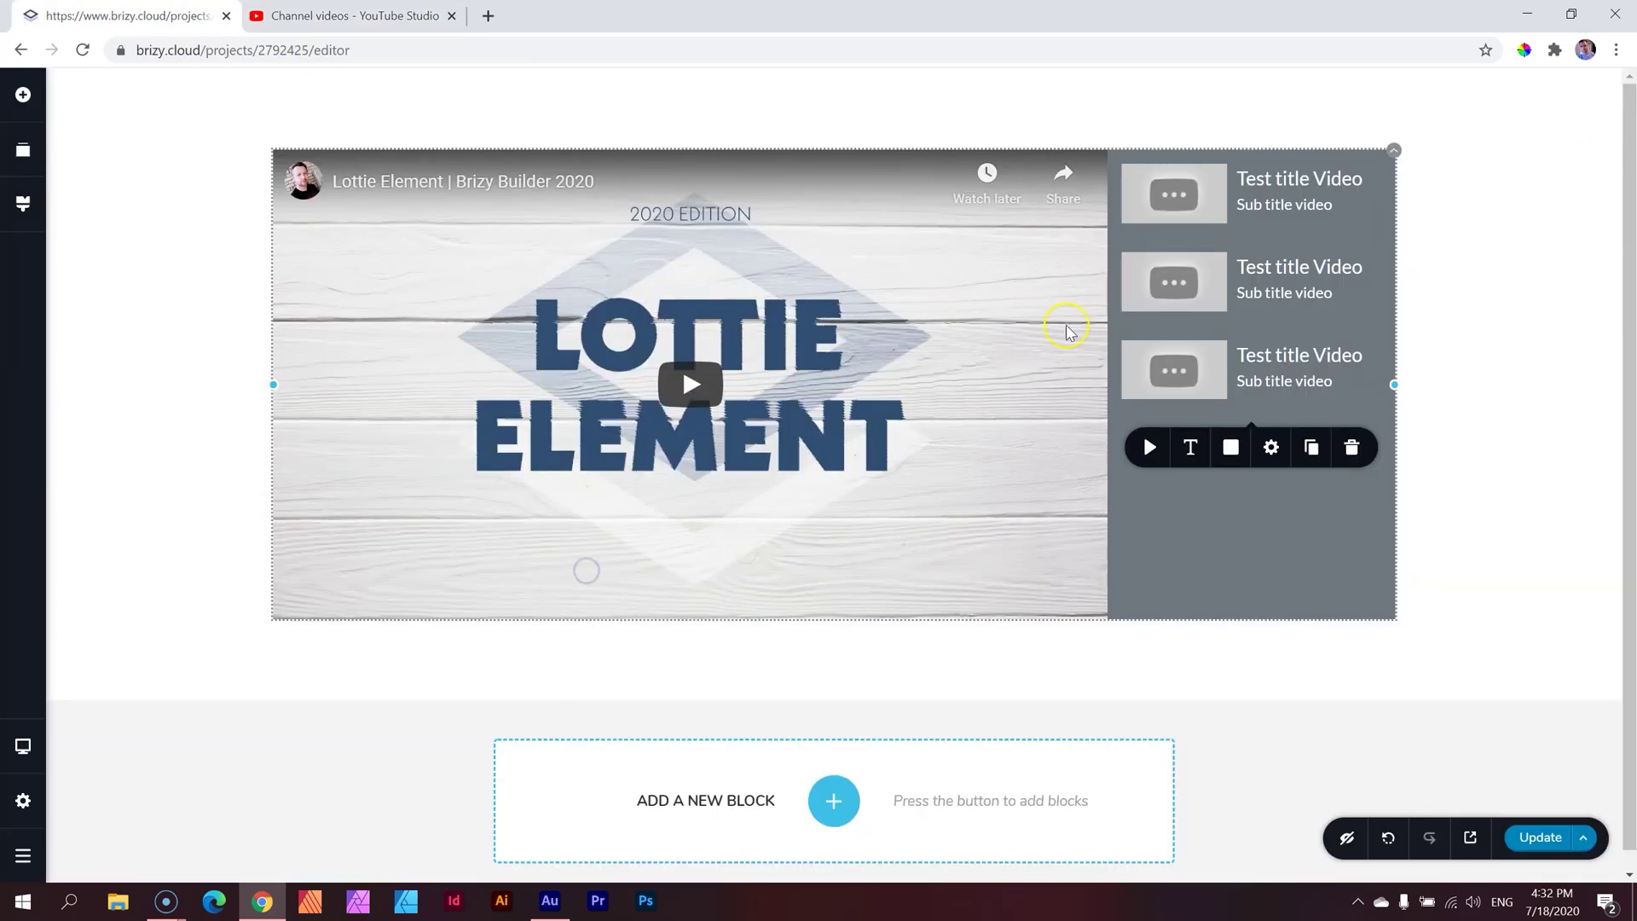
{"action": "left_click", "coordinate": [1151, 452]}
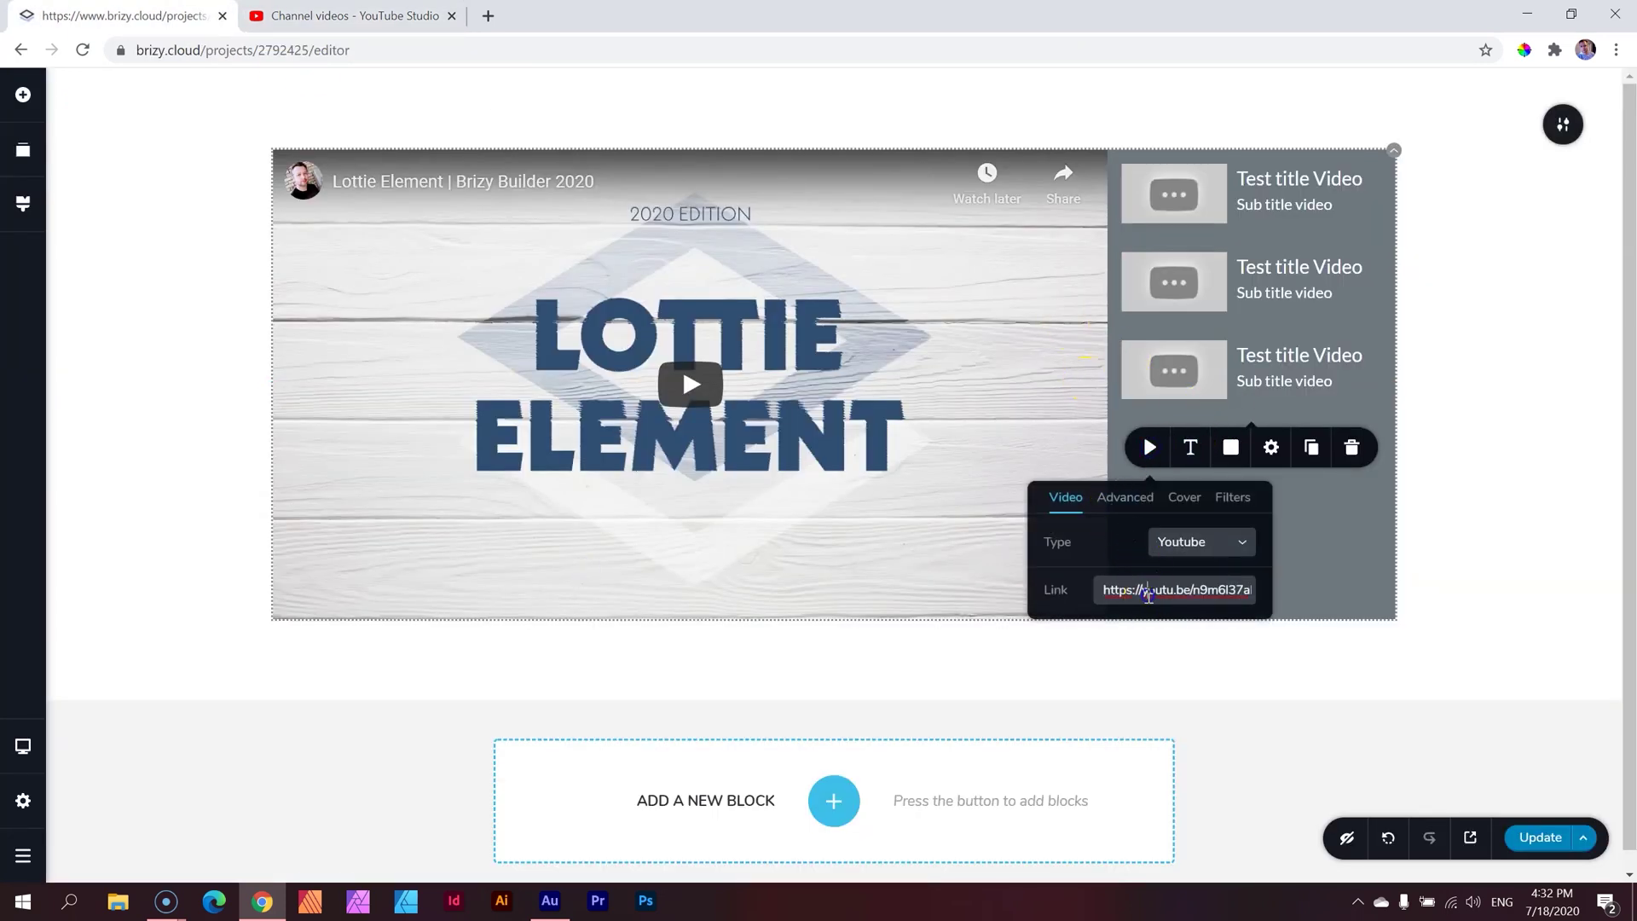
{"action": "triple_click", "coordinate": [1148, 590]}
{"action": "type", "text": "https://youtu.be/3liZjrxTM38"}
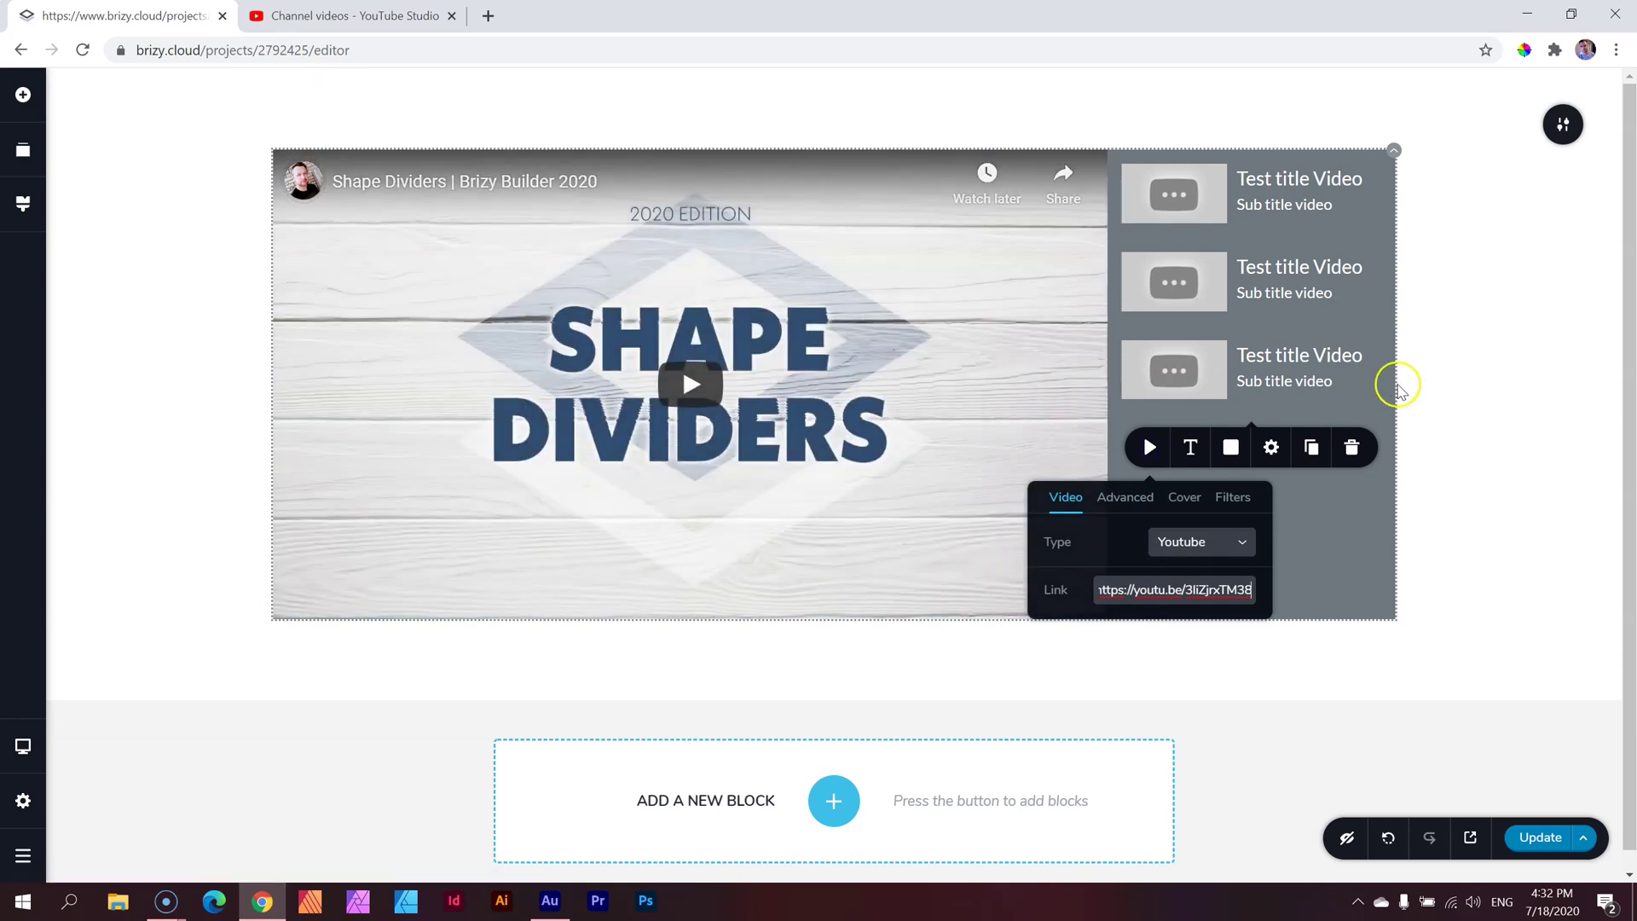
{"action": "left_click", "coordinate": [1510, 353]}
Preview each of the three playlist items in the player, then open the second item's video settings.
{"action": "left_click", "coordinate": [1217, 306]}
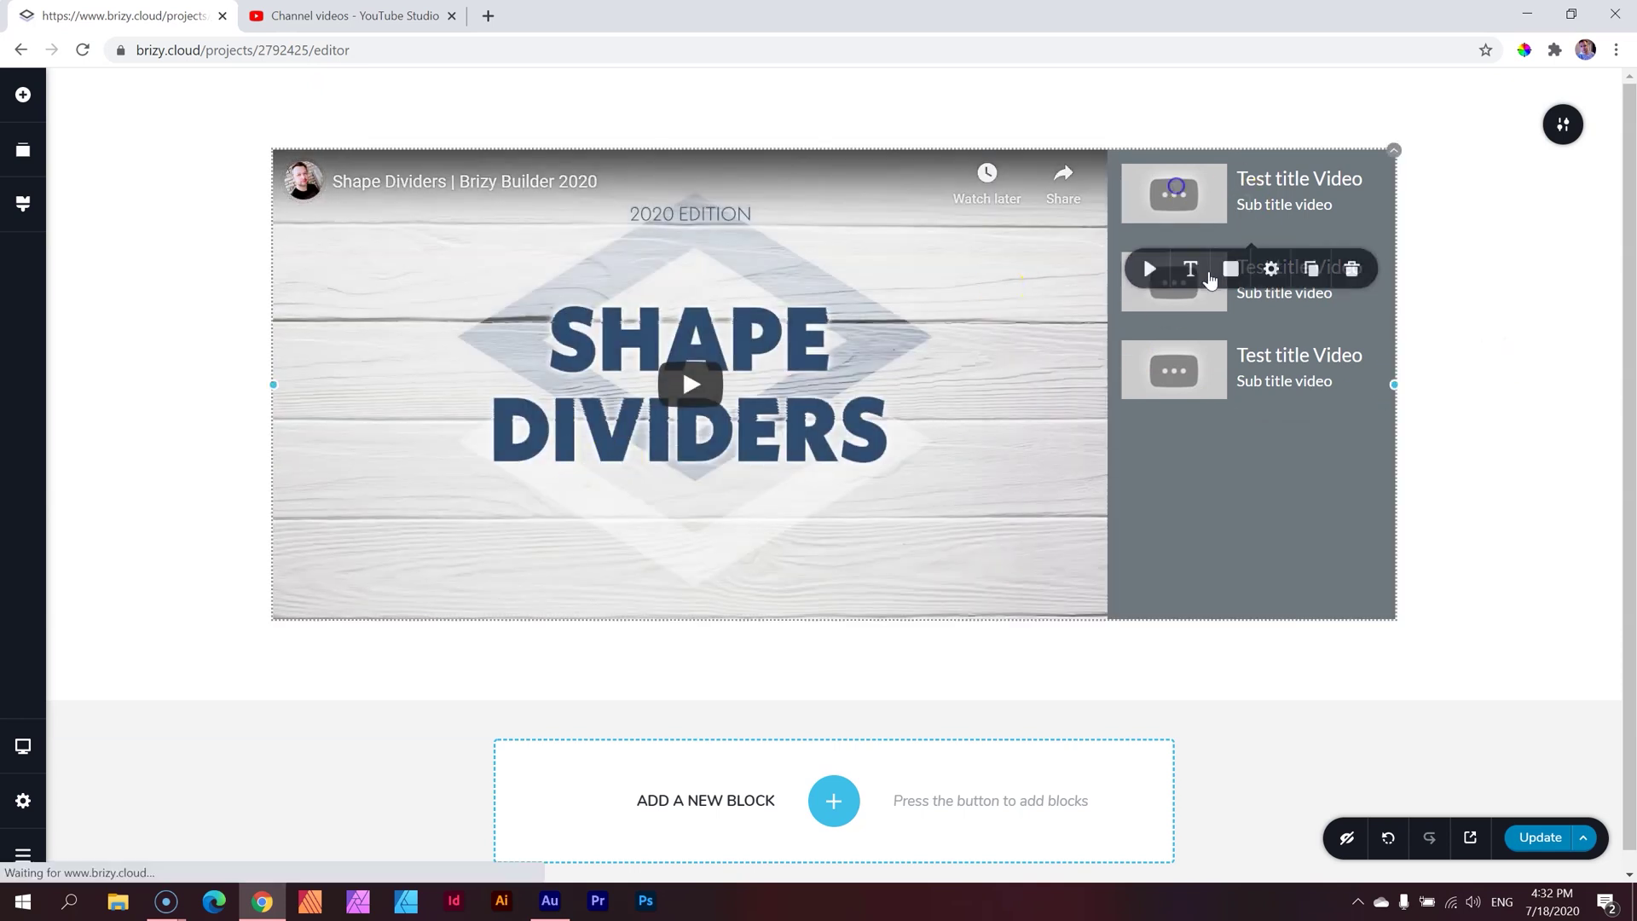
{"action": "left_click", "coordinate": [1210, 375]}
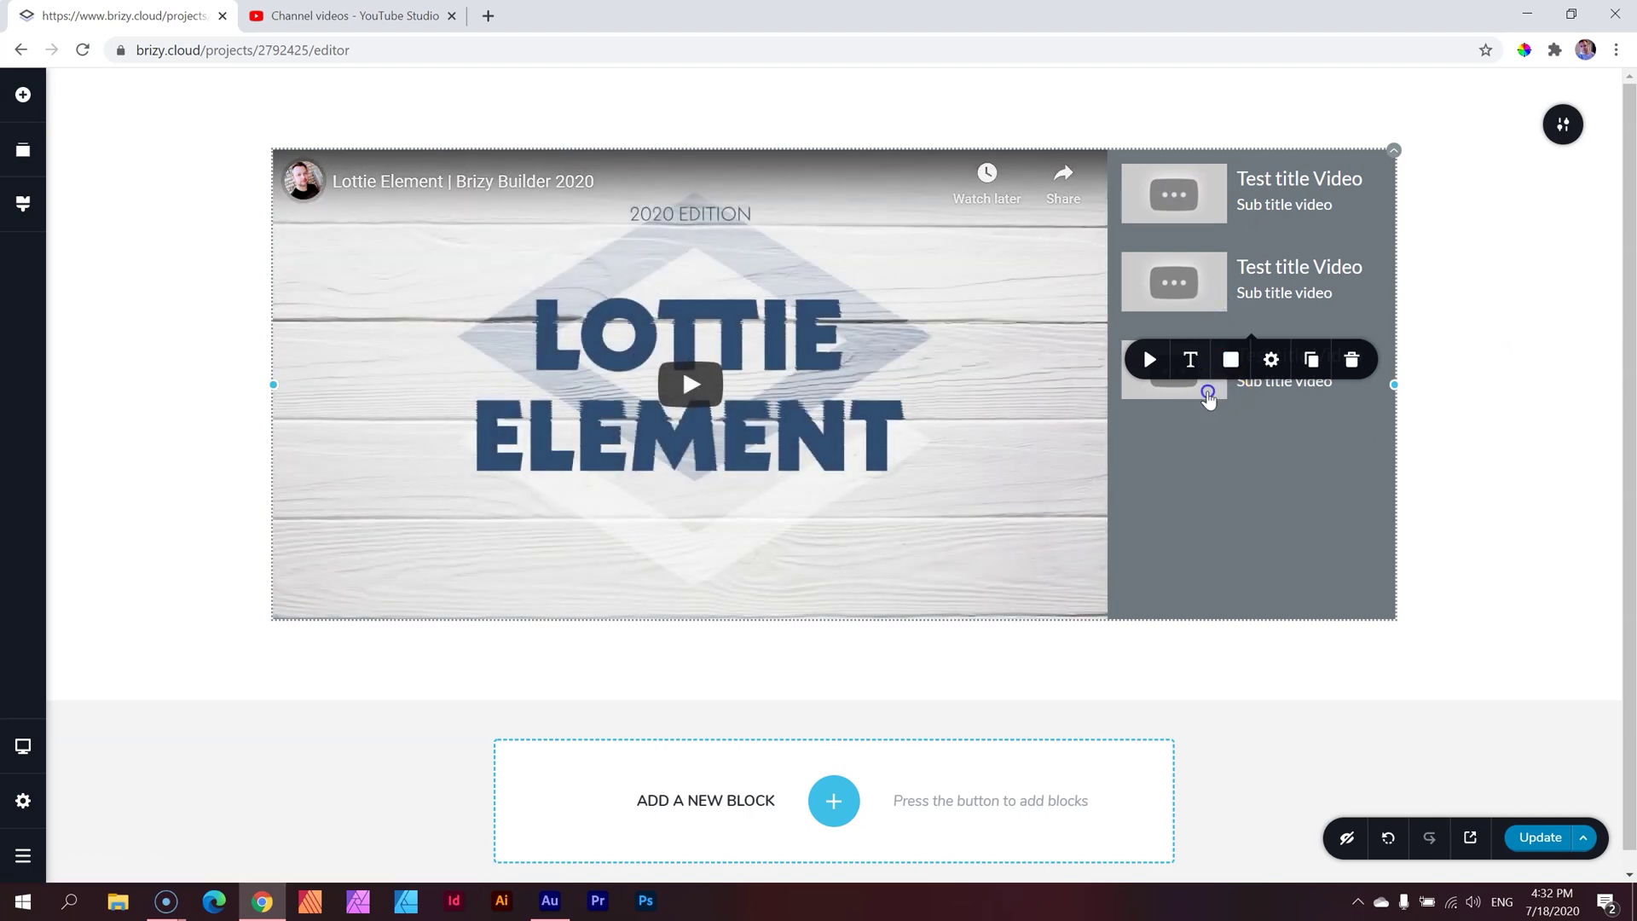
{"action": "left_click", "coordinate": [1181, 209]}
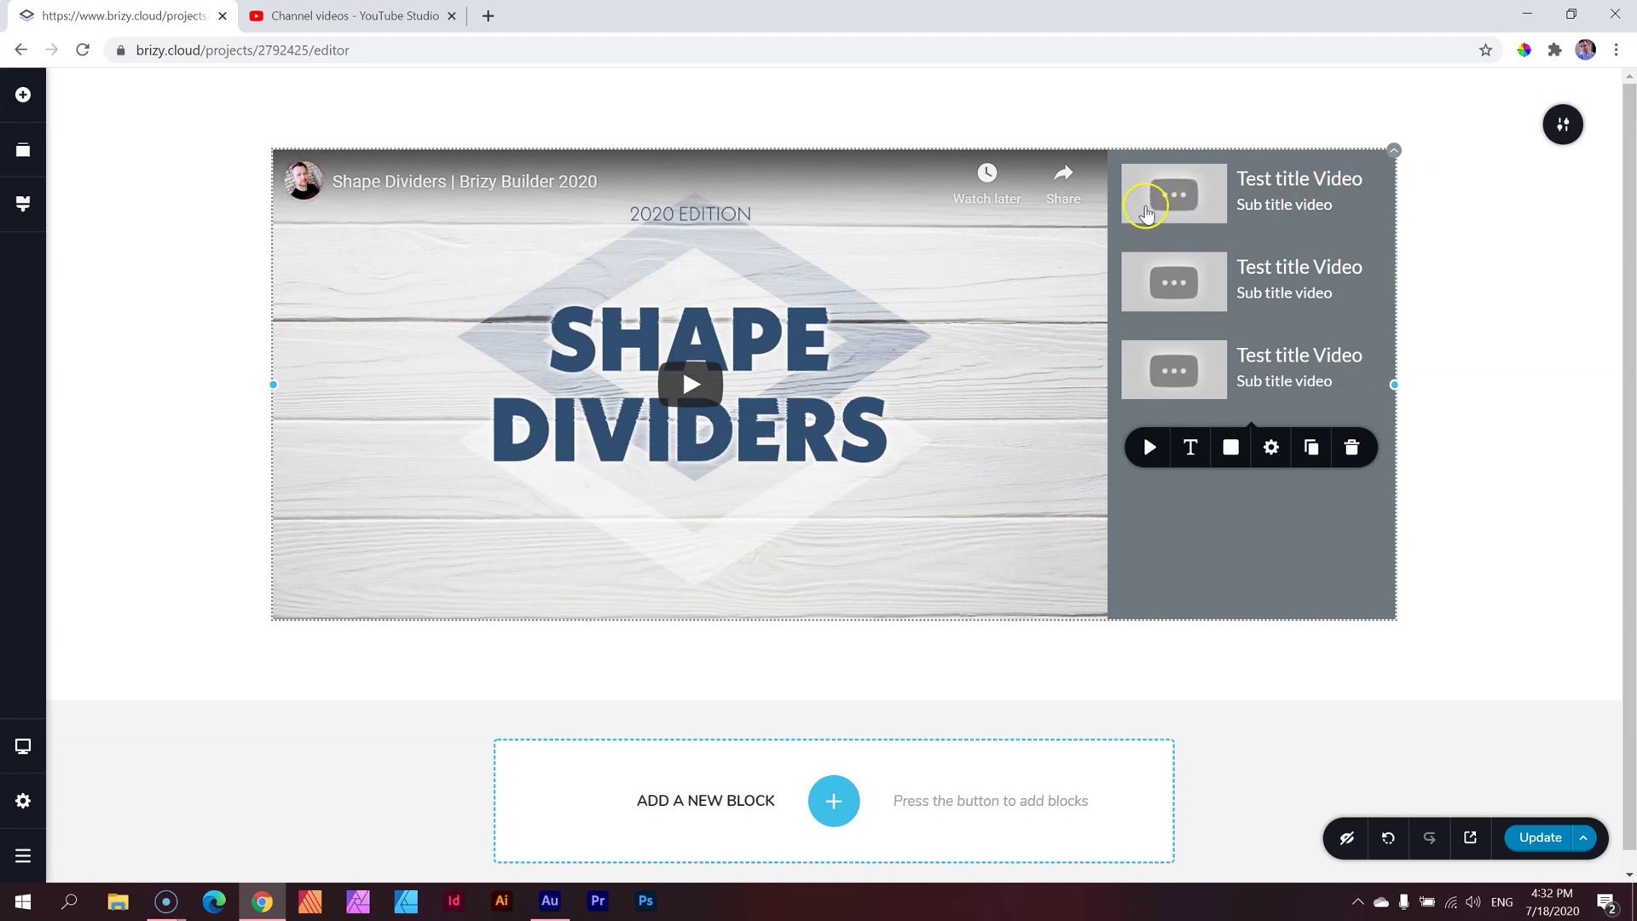
{"action": "left_click", "coordinate": [1174, 209]}
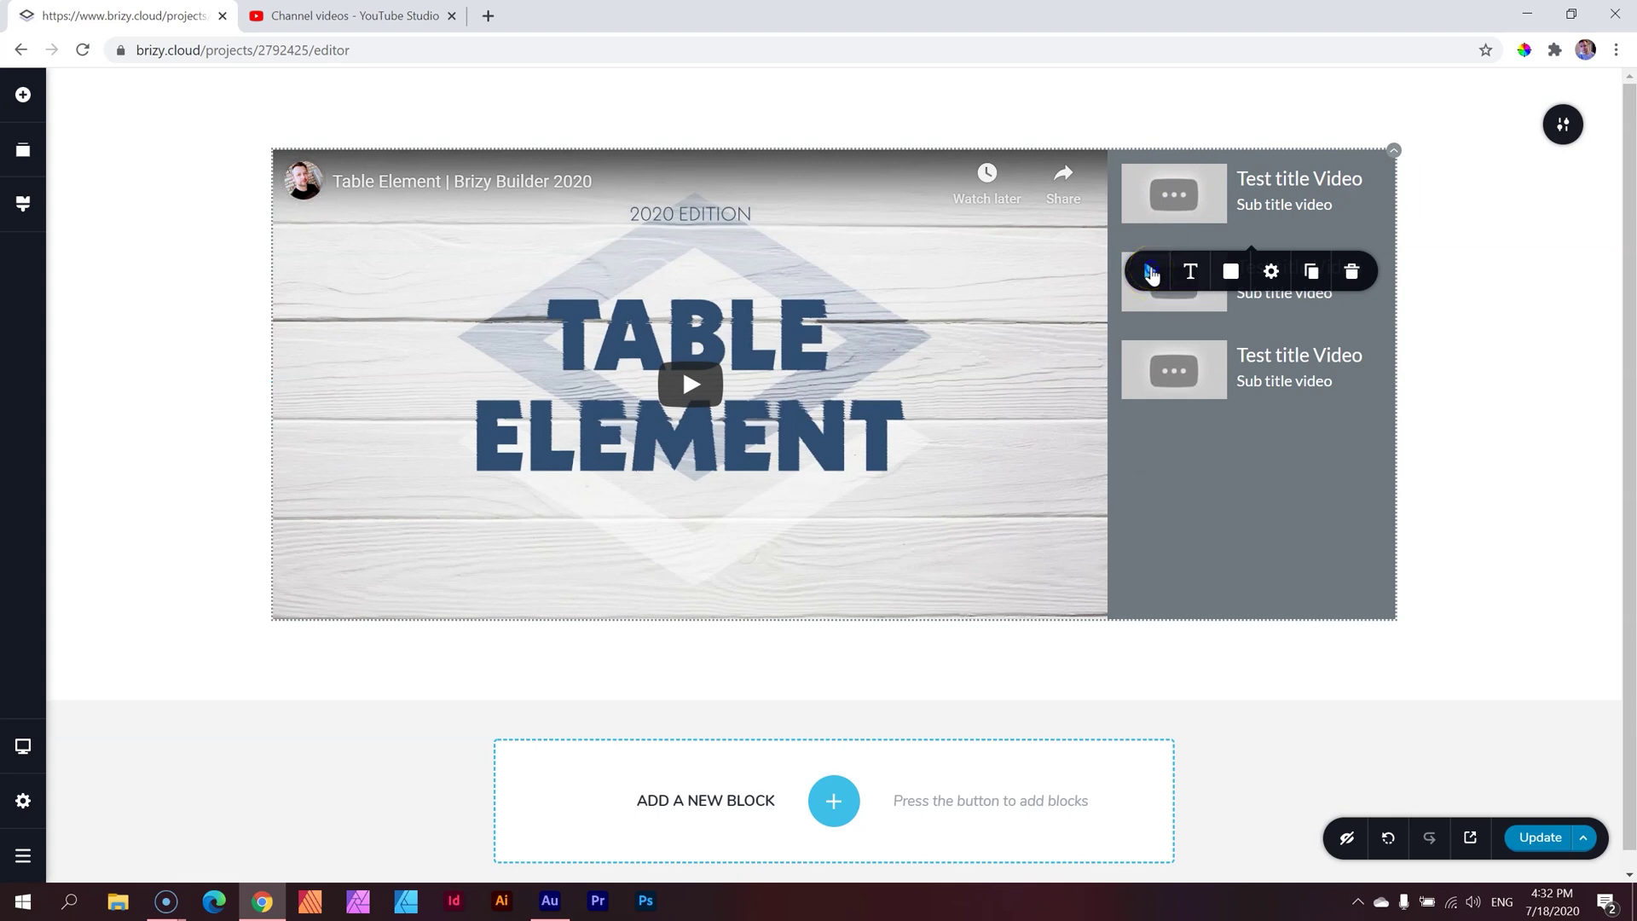
{"action": "left_click", "coordinate": [1151, 271]}
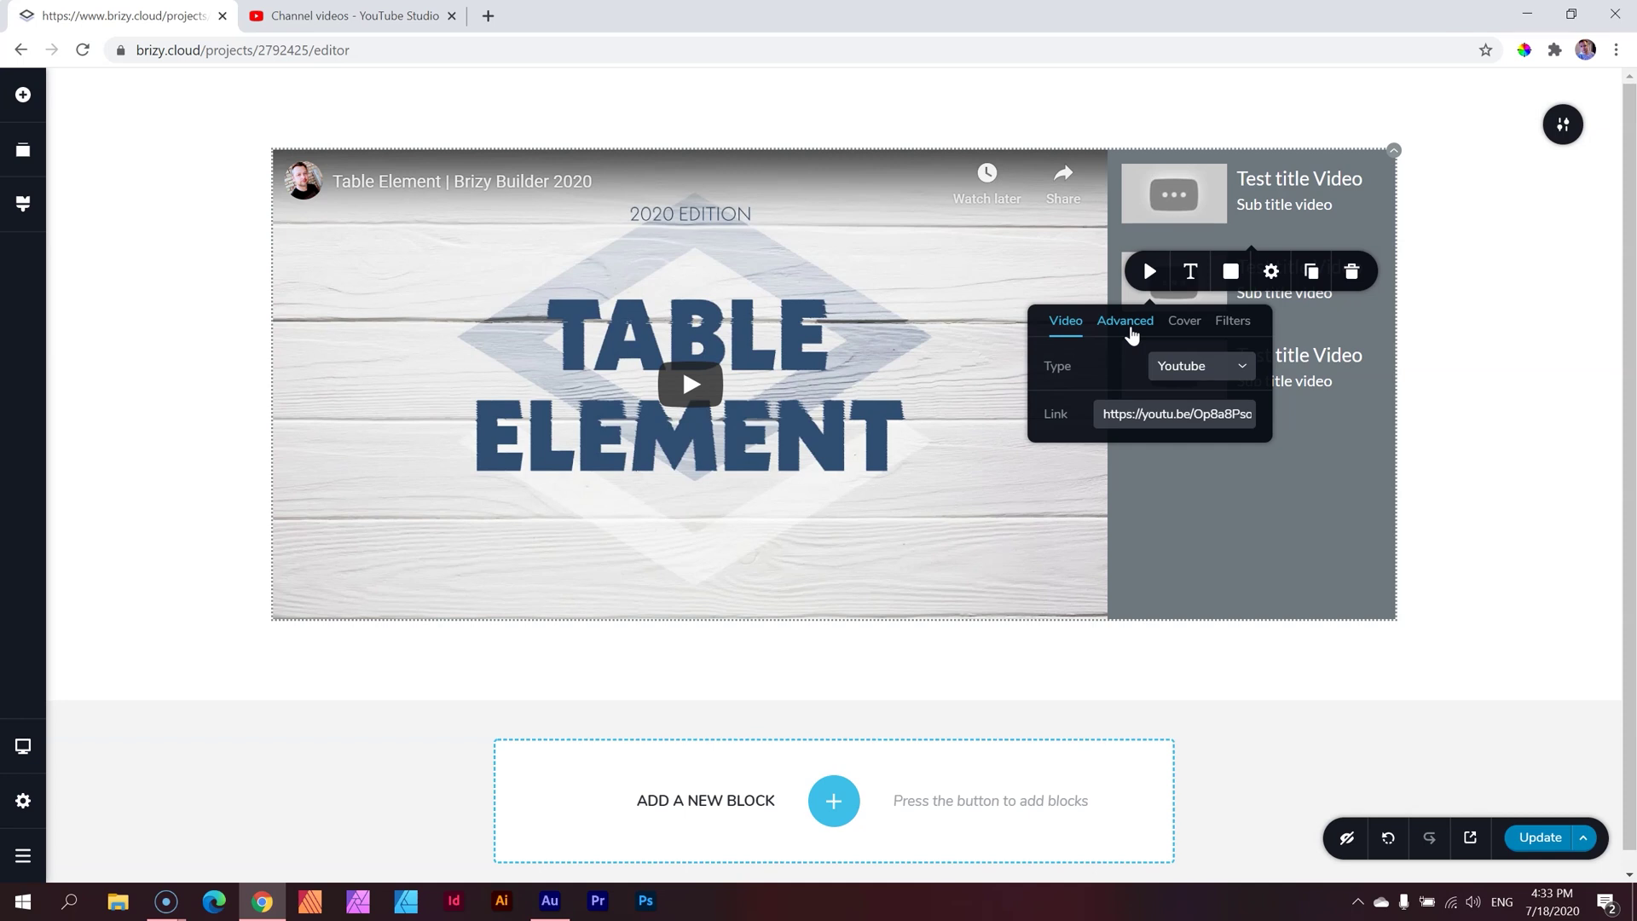
Toggle Controls off and back on in the Advanced video options, then publish with Update.
{"action": "left_click", "coordinate": [1132, 334]}
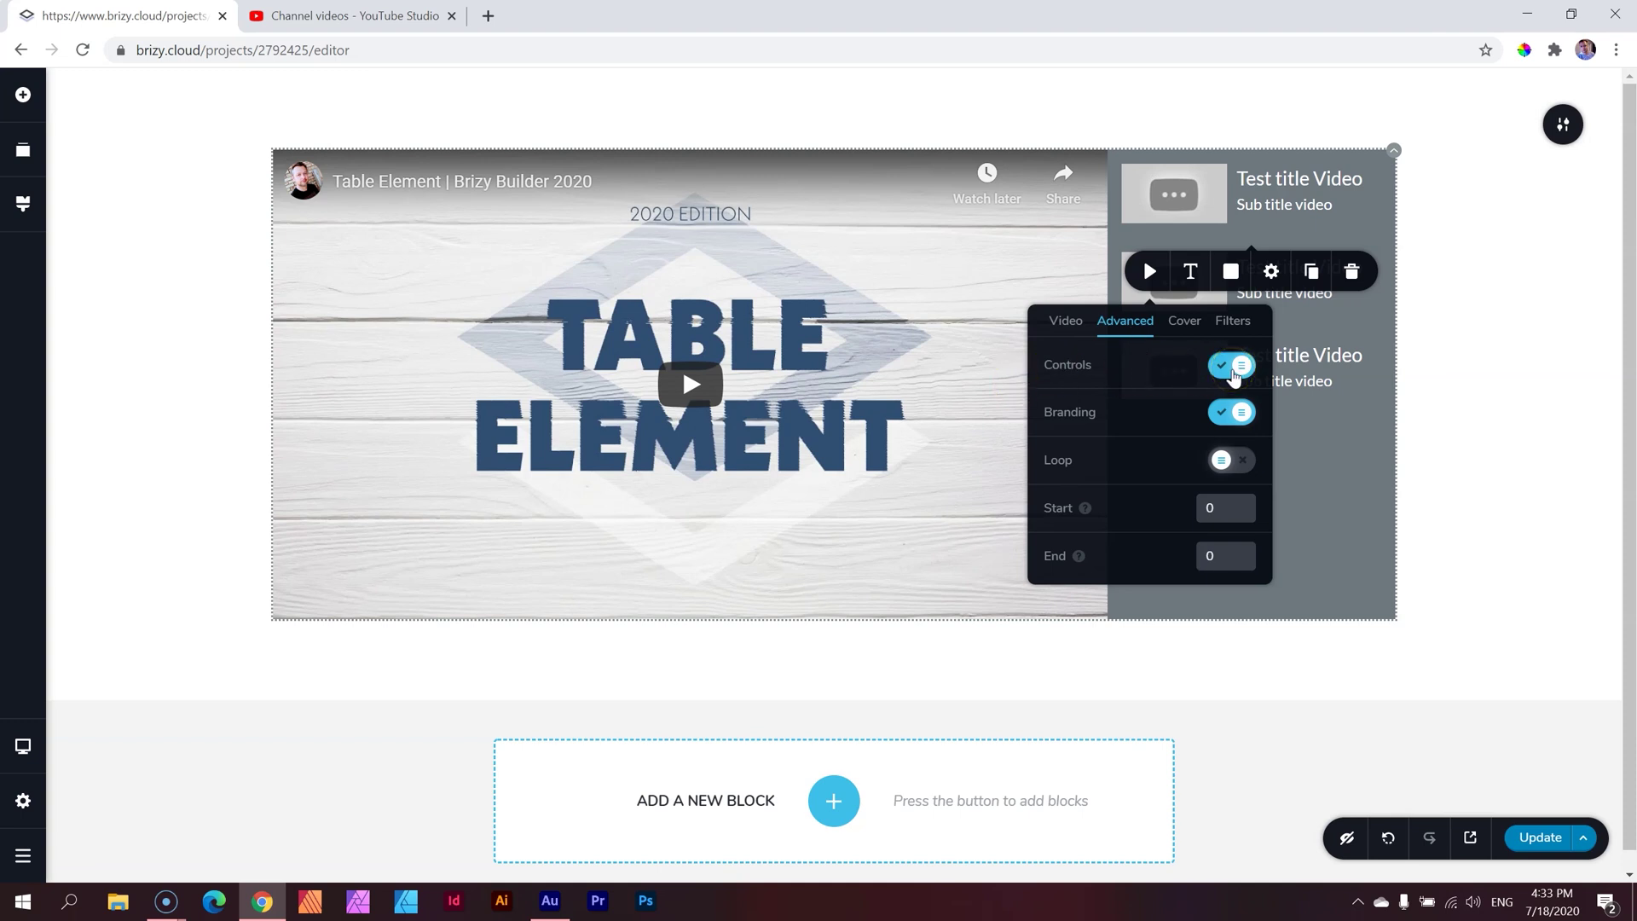
{"action": "left_click", "coordinate": [1232, 368]}
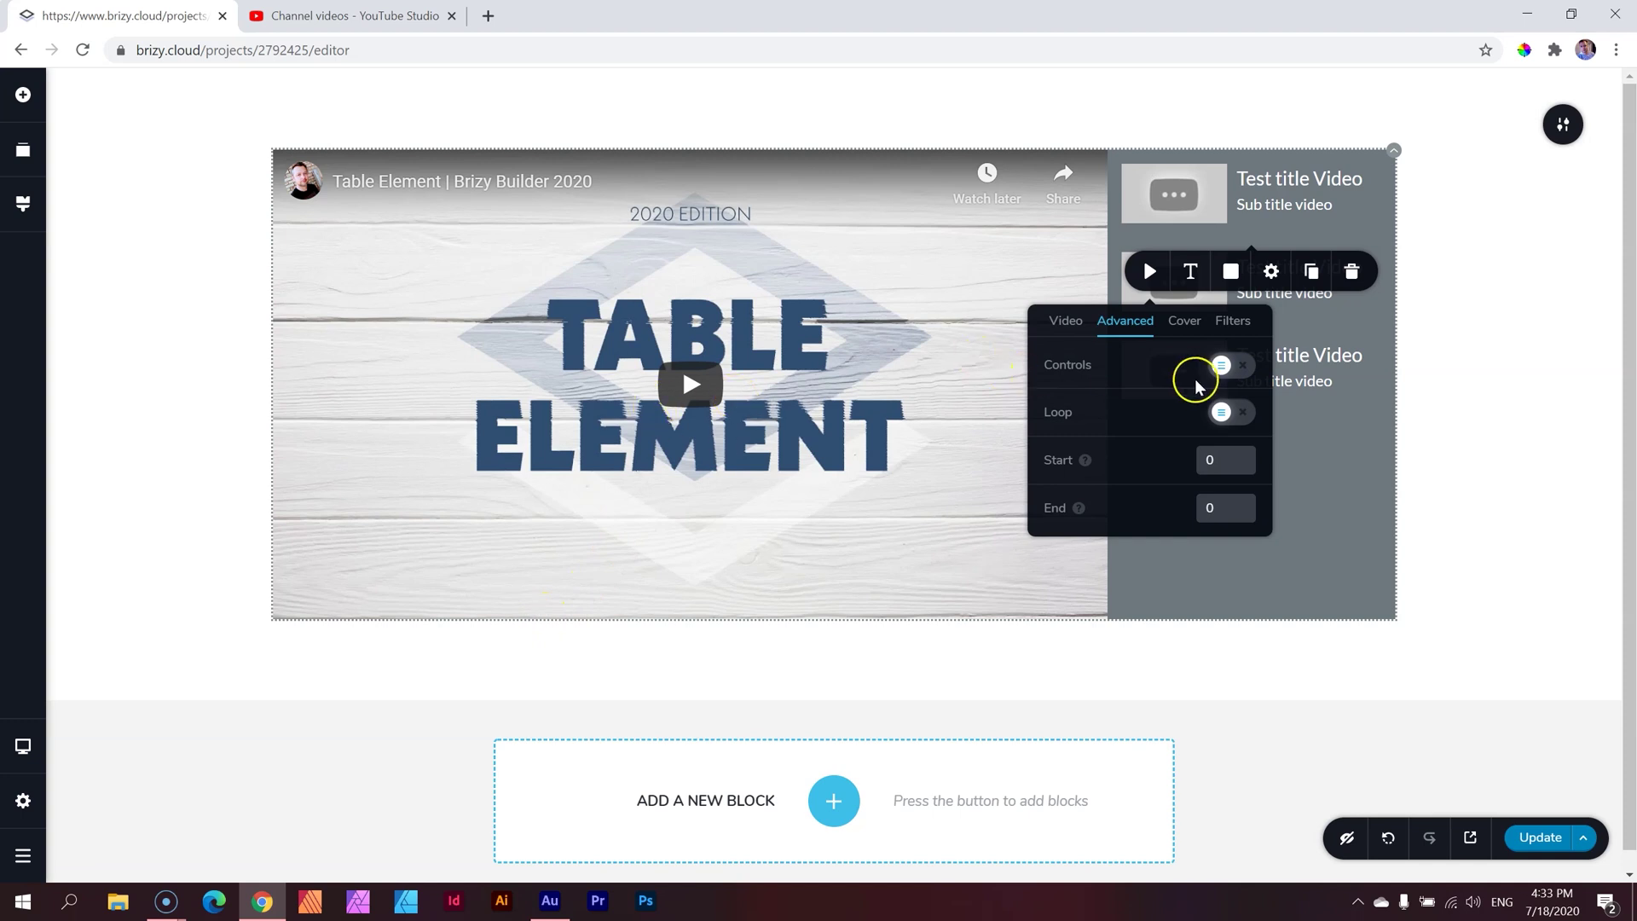
{"action": "left_click", "coordinate": [1236, 366]}
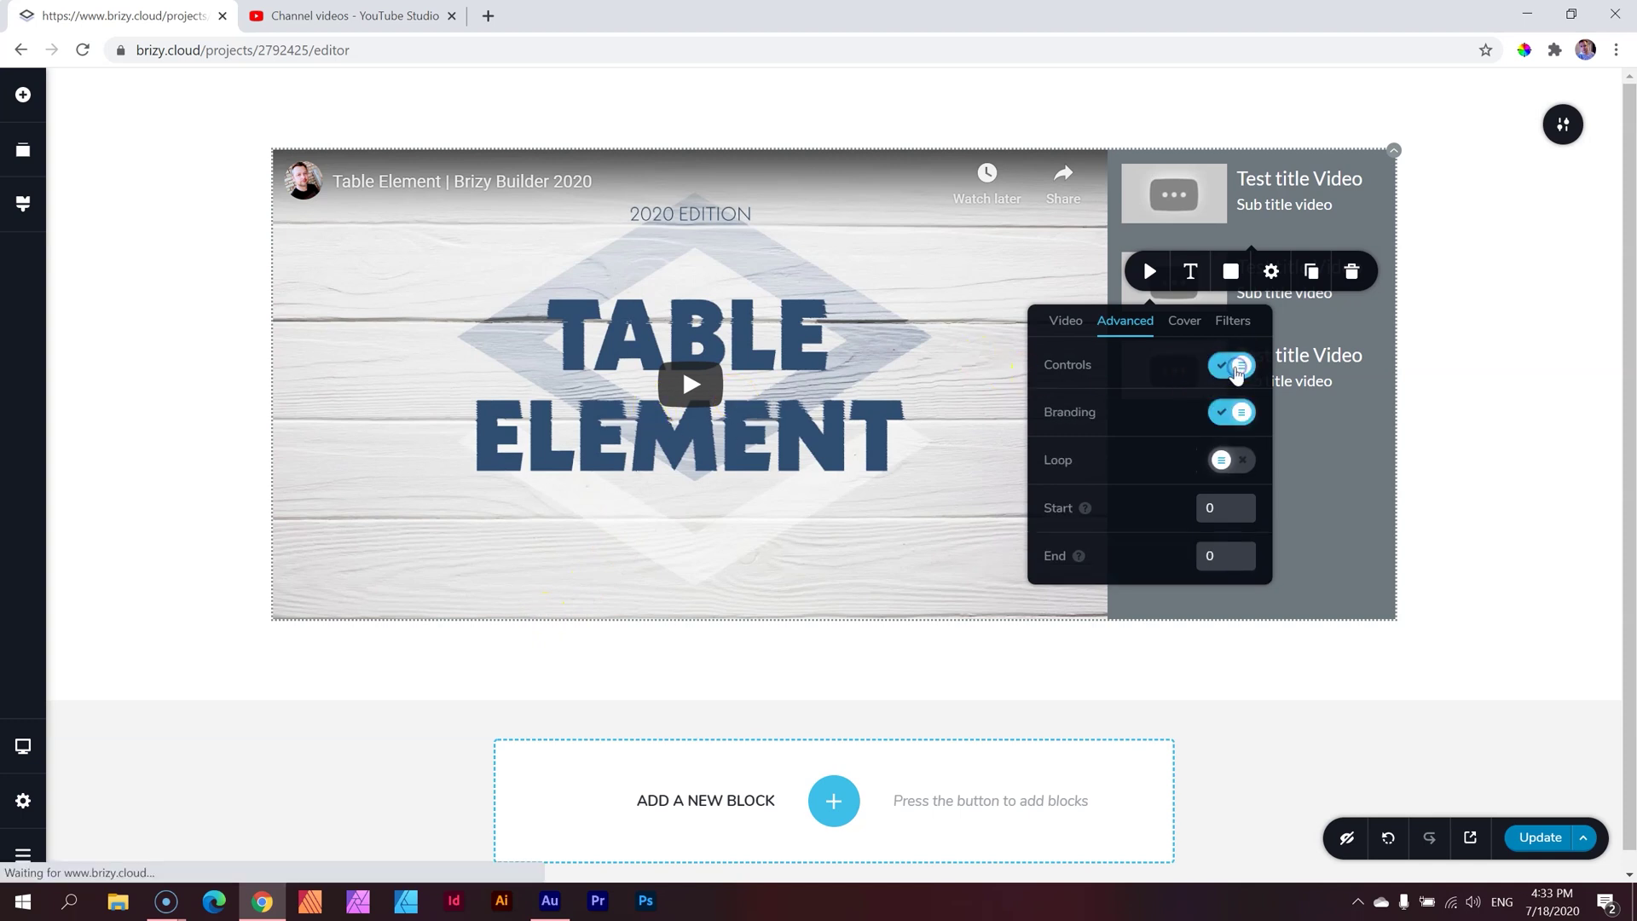
{"action": "left_click", "coordinate": [1545, 837]}
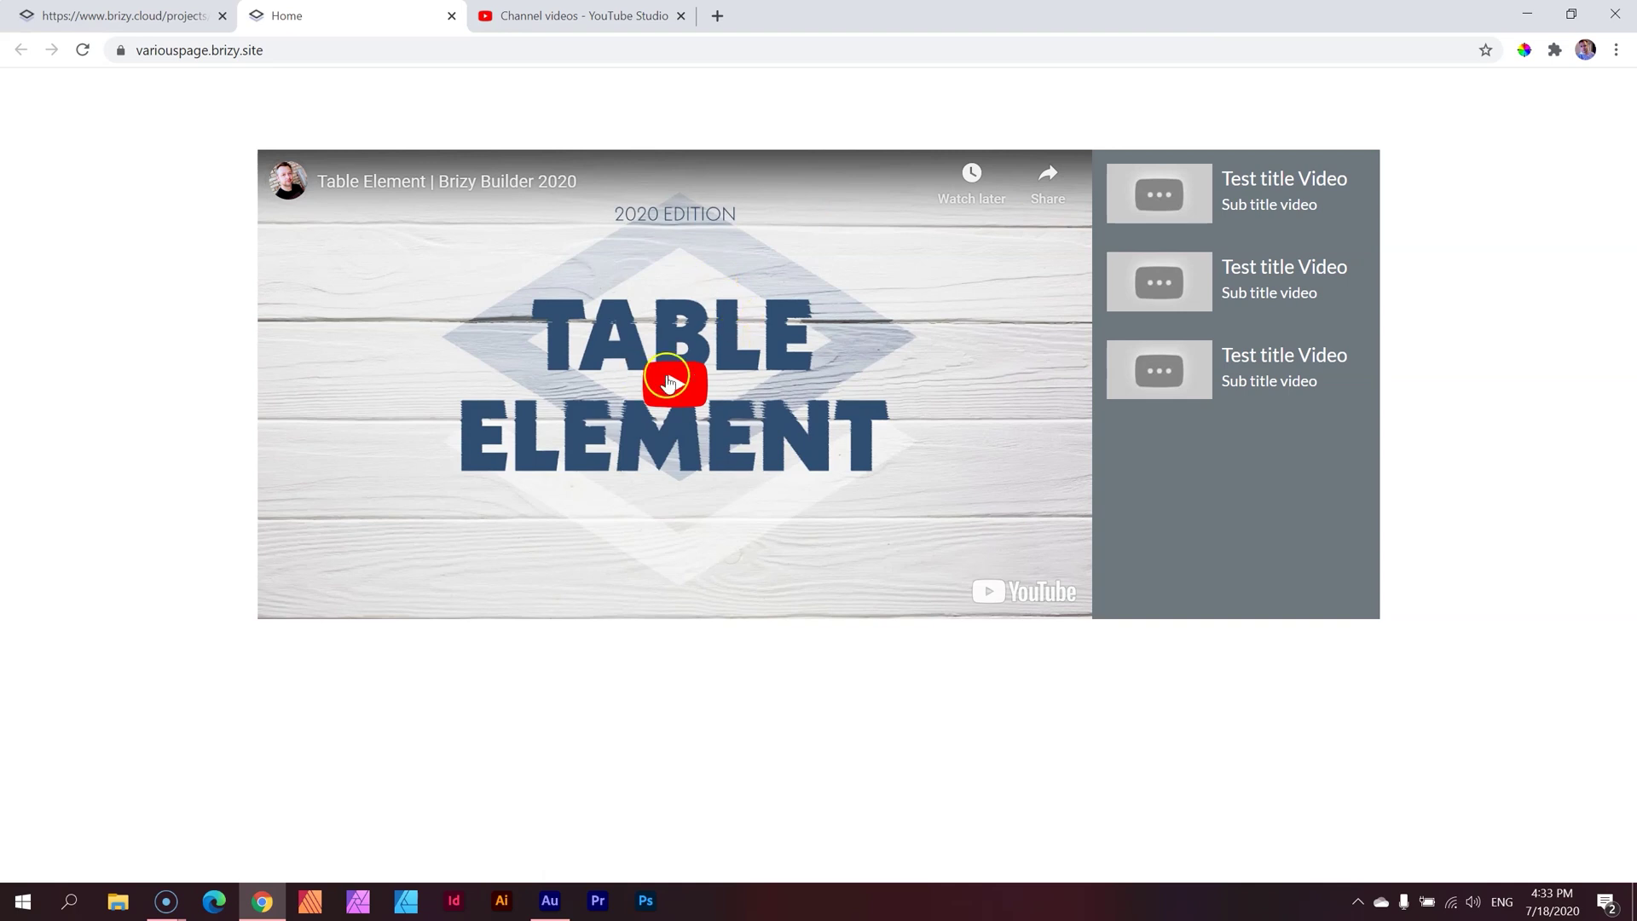
Play the Table Element video on the live page, then pause it.
{"action": "left_click", "coordinate": [669, 380]}
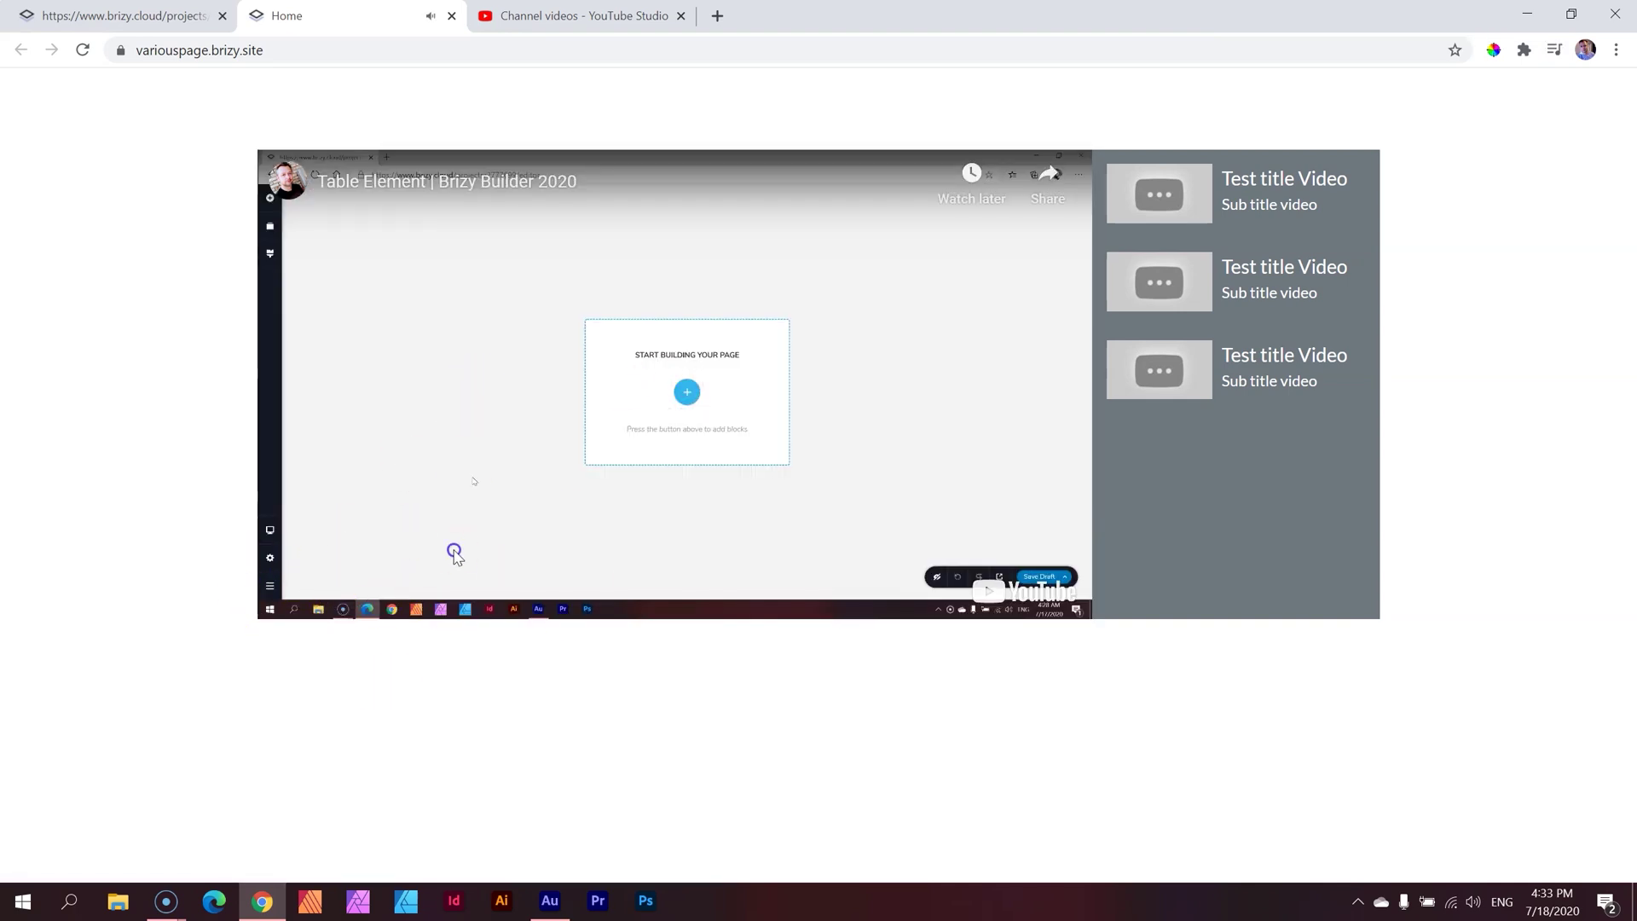
{"action": "left_click", "coordinate": [458, 524]}
Turn off the player controls for the Table Element item and publish with Update.
{"action": "left_click", "coordinate": [674, 388]}
{"action": "key", "text": "ctrl+shift+Tab"}
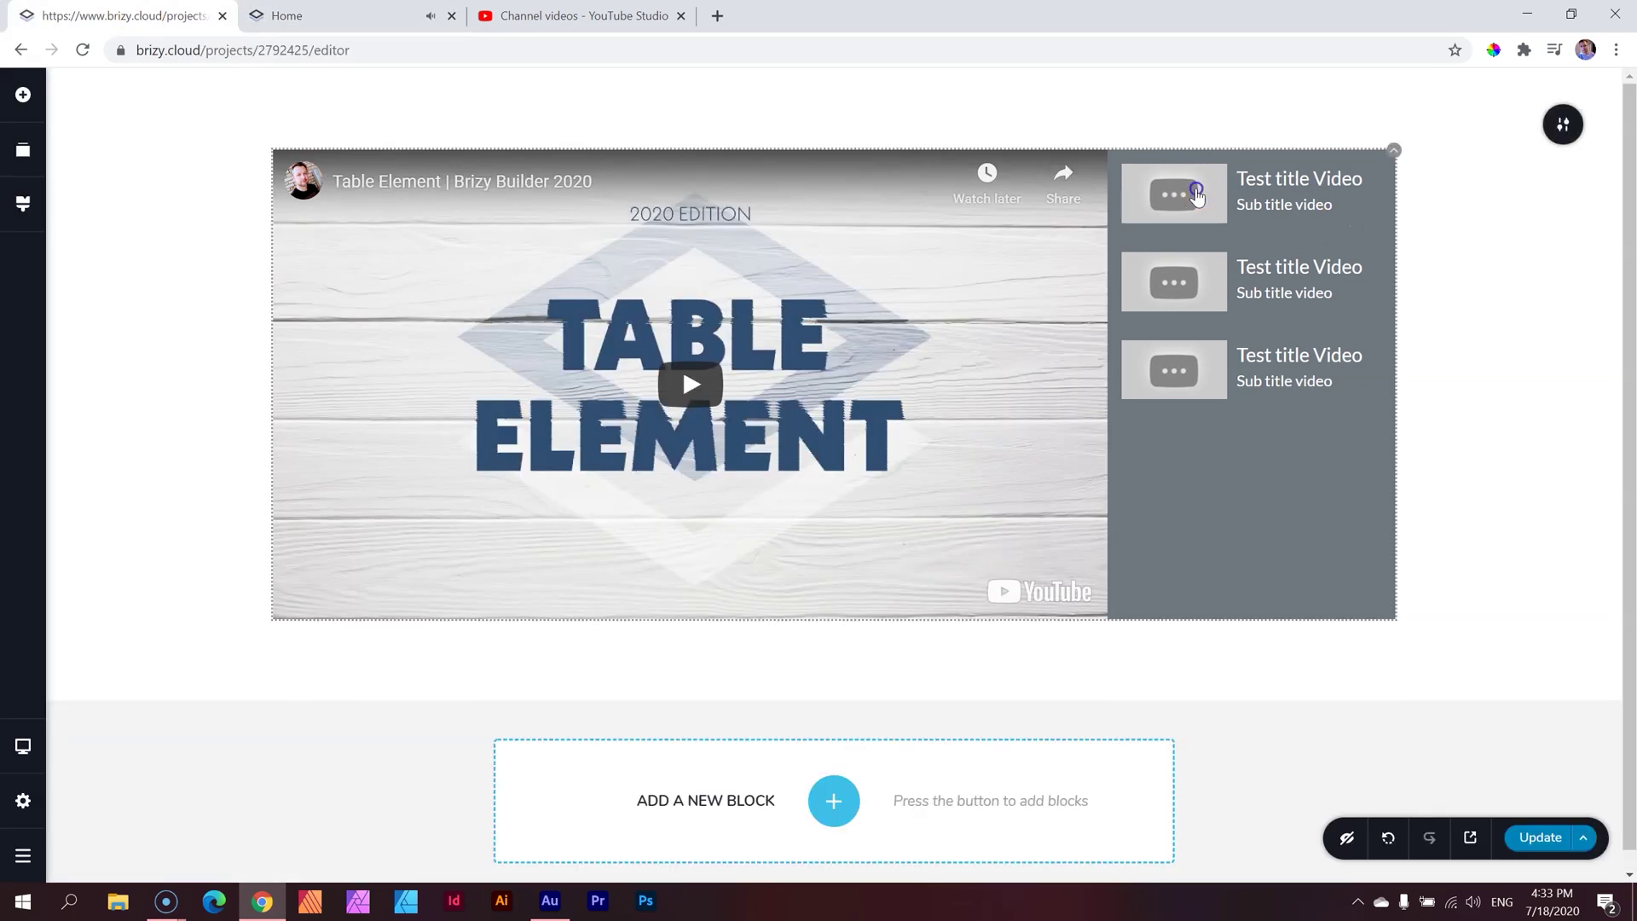
{"action": "left_click", "coordinate": [1198, 195]}
{"action": "left_click", "coordinate": [1150, 278]}
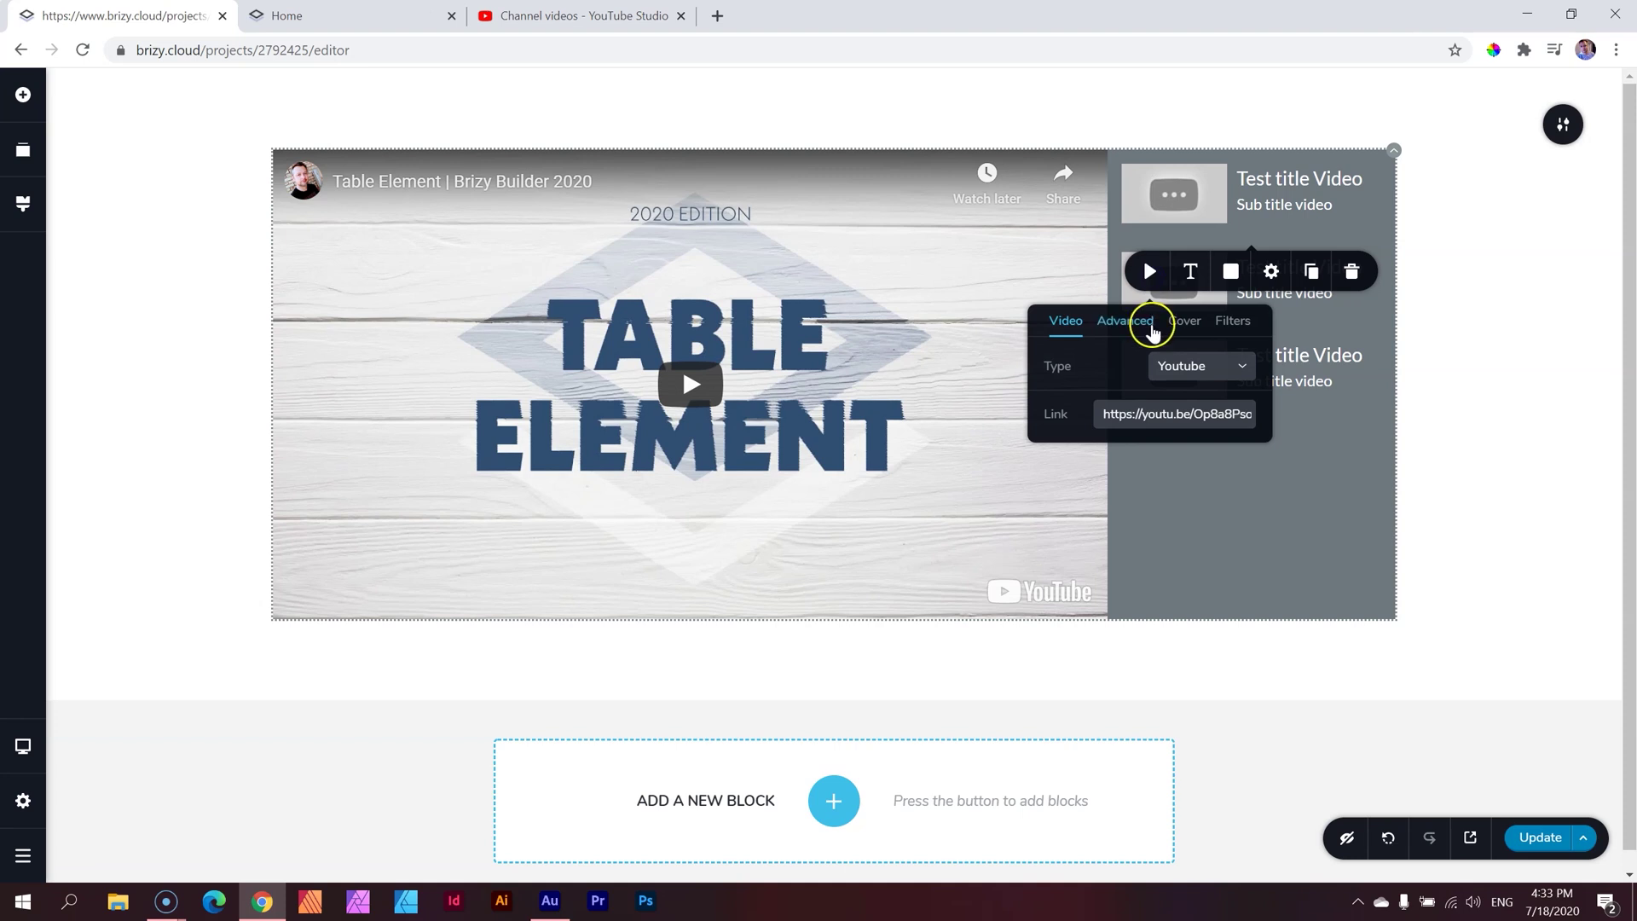
{"action": "left_click", "coordinate": [1125, 321]}
{"action": "left_click", "coordinate": [1237, 365]}
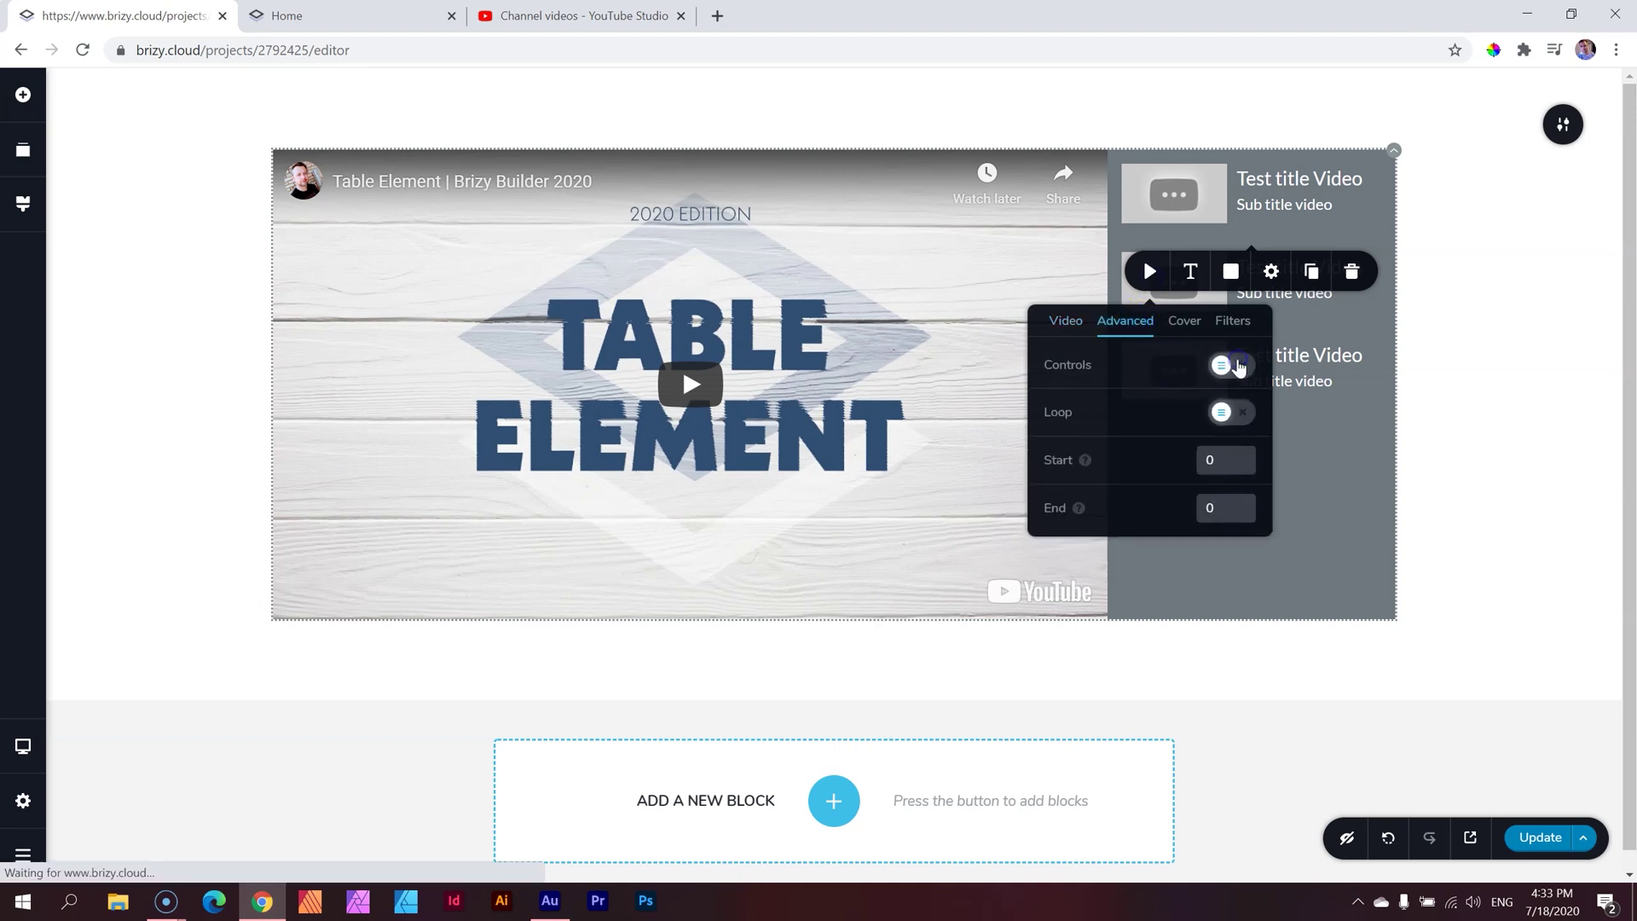
{"action": "left_click", "coordinate": [1534, 839]}
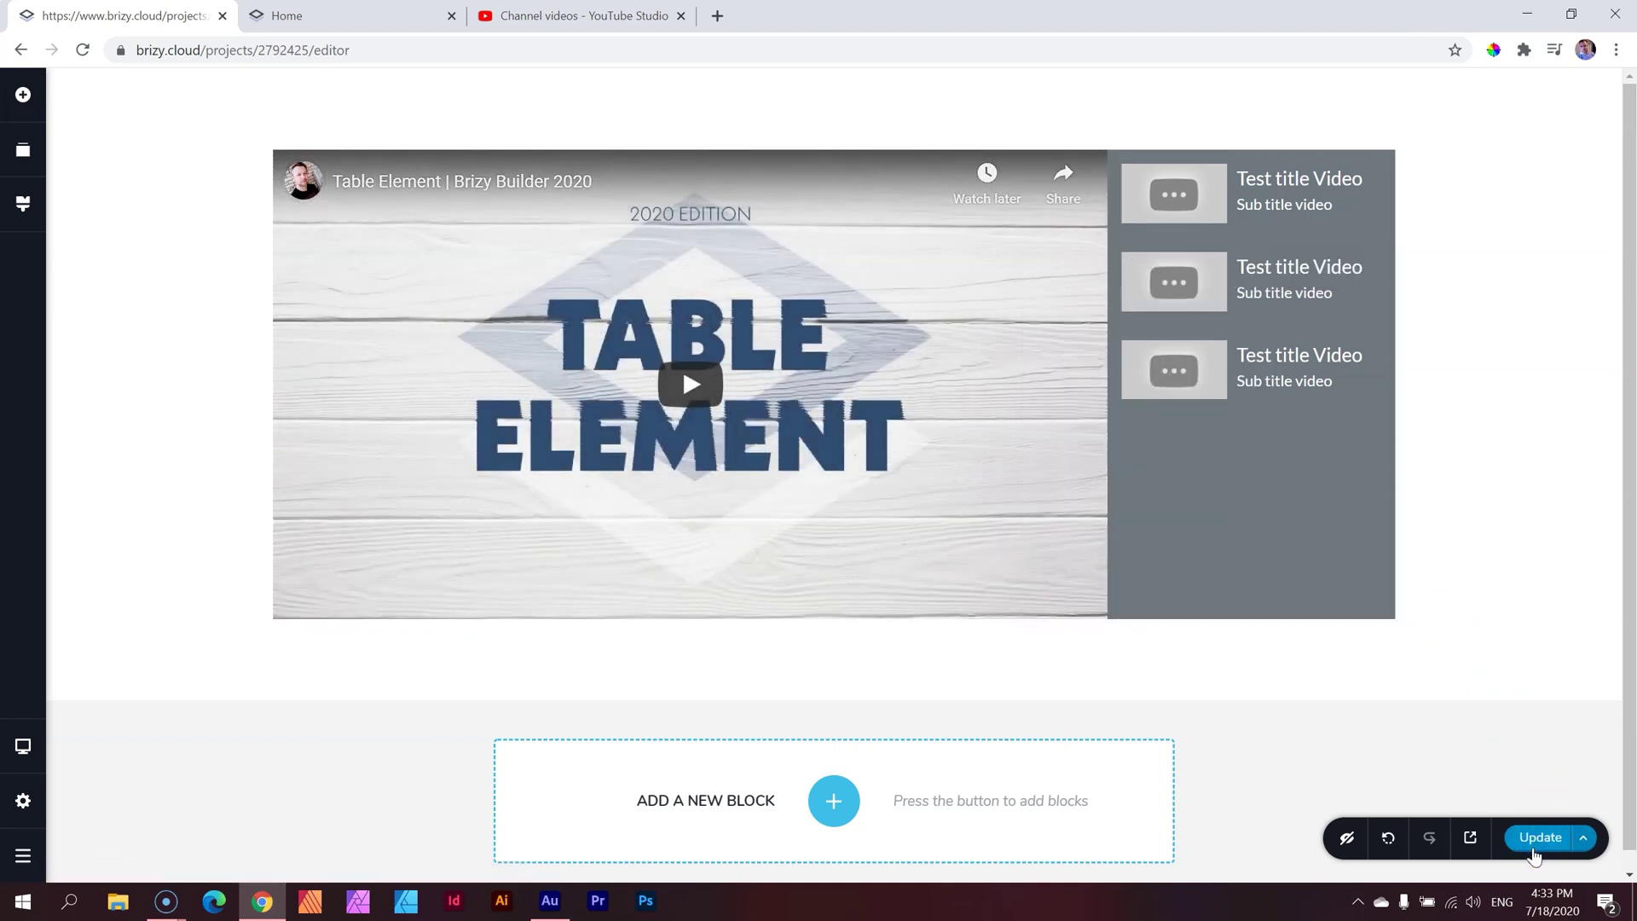
Reload the live variouspage.brizy.site and play, then pause, the Table Element video.
{"action": "left_click", "coordinate": [341, 15]}
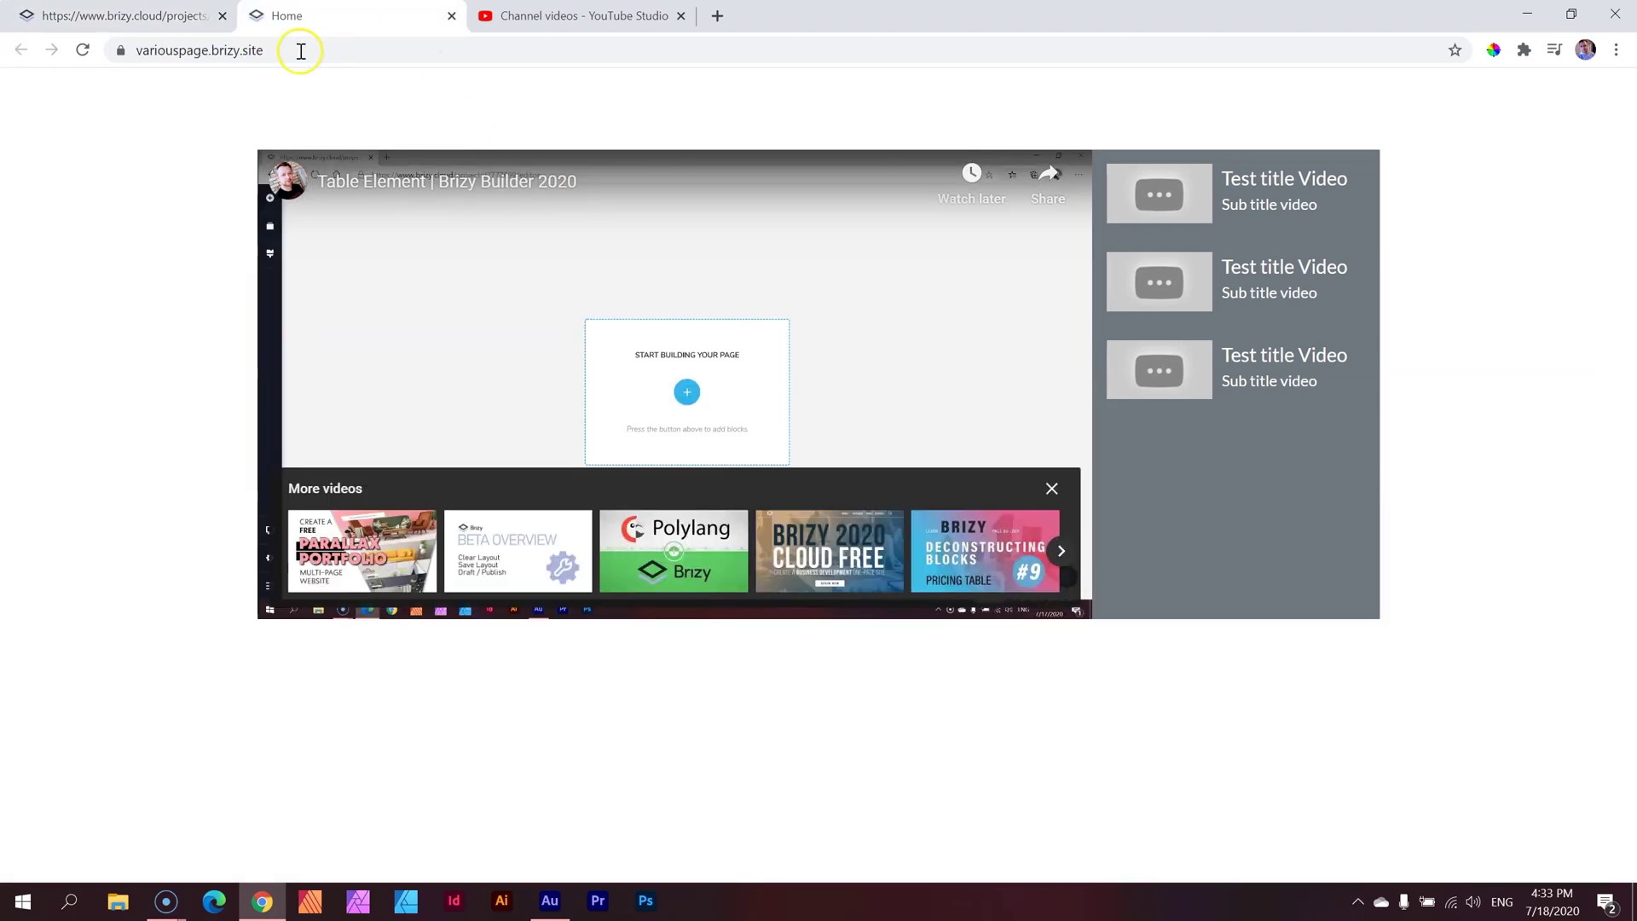
{"action": "left_click", "coordinate": [83, 51]}
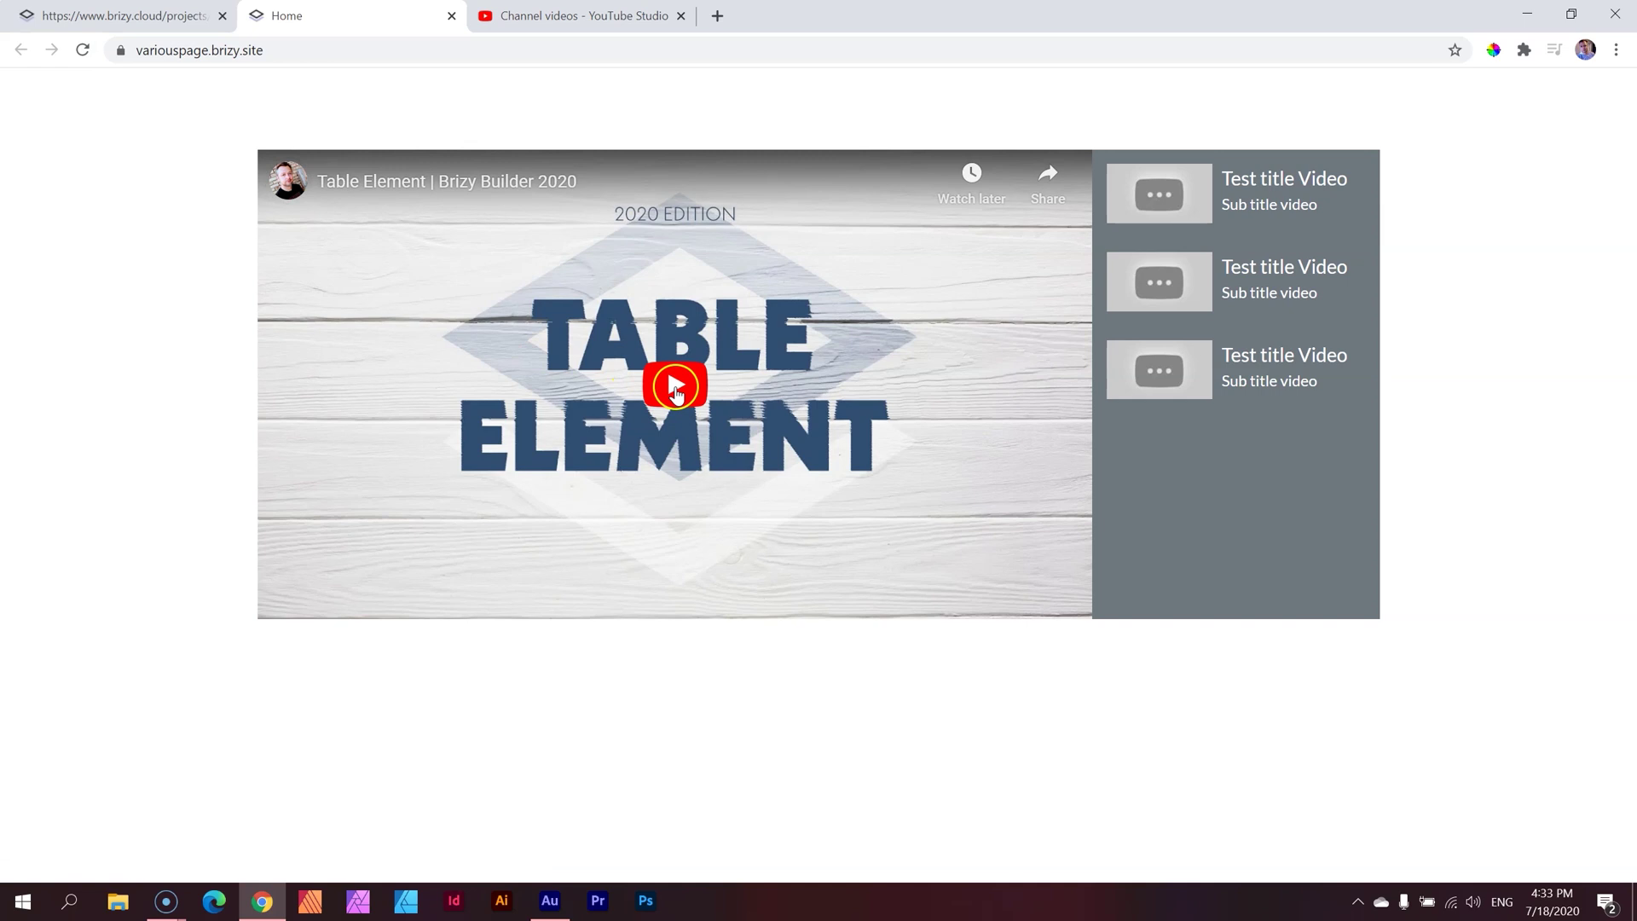
{"action": "left_click", "coordinate": [676, 391]}
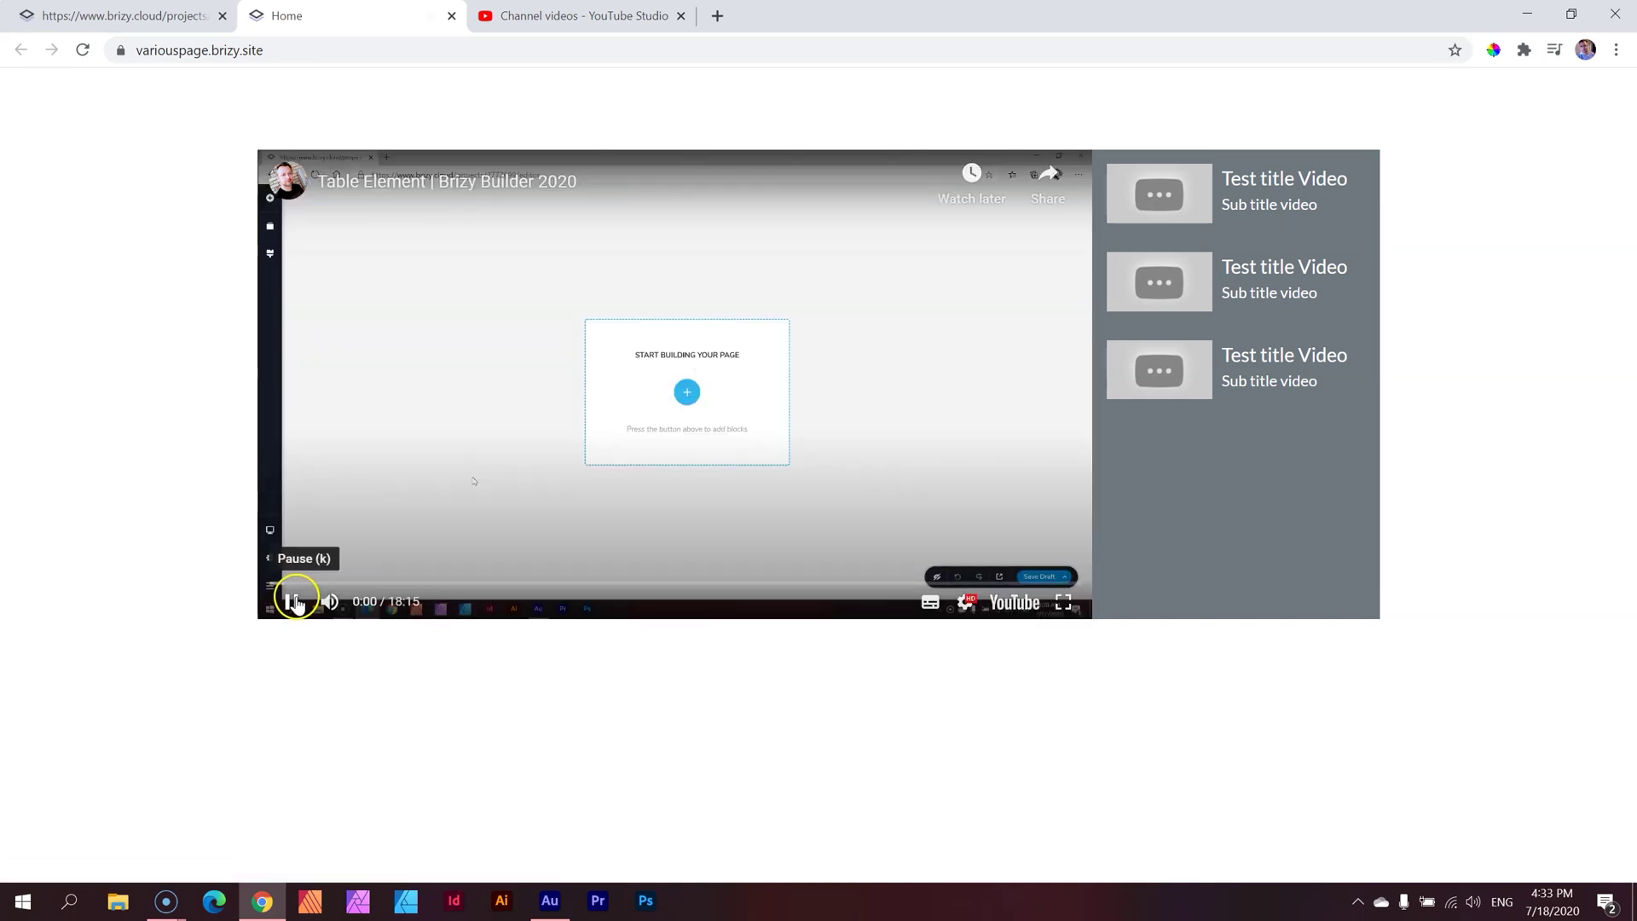
{"action": "left_click", "coordinate": [292, 602]}
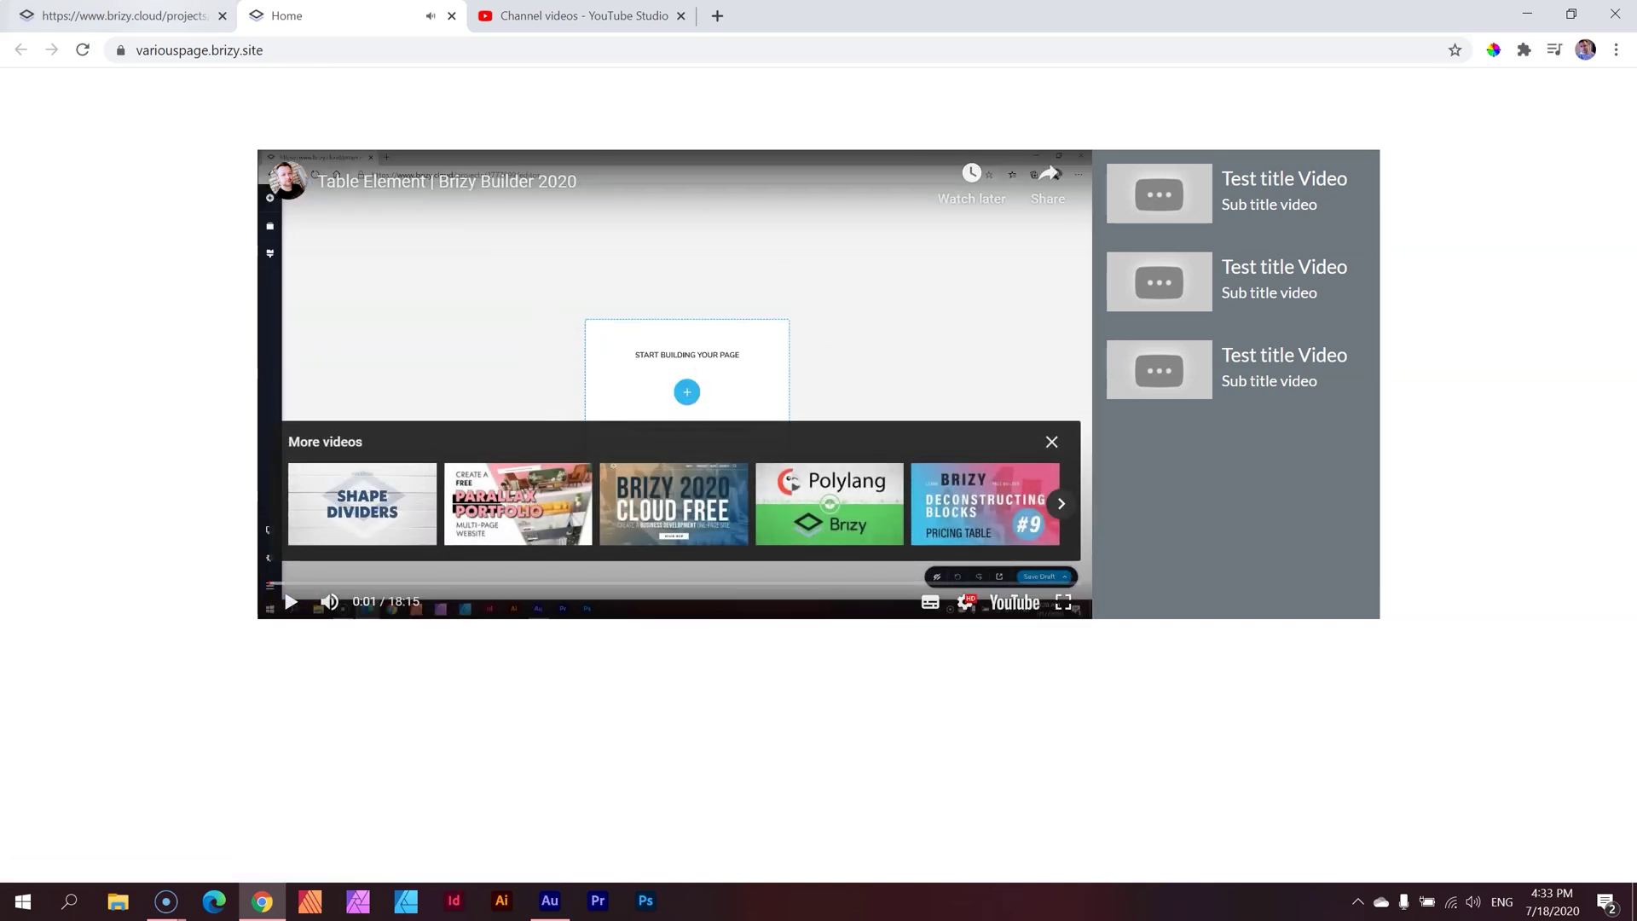
Set the Table Element video's Advanced options to Controls on and Loop off.
{"action": "left_click", "coordinate": [160, 12]}
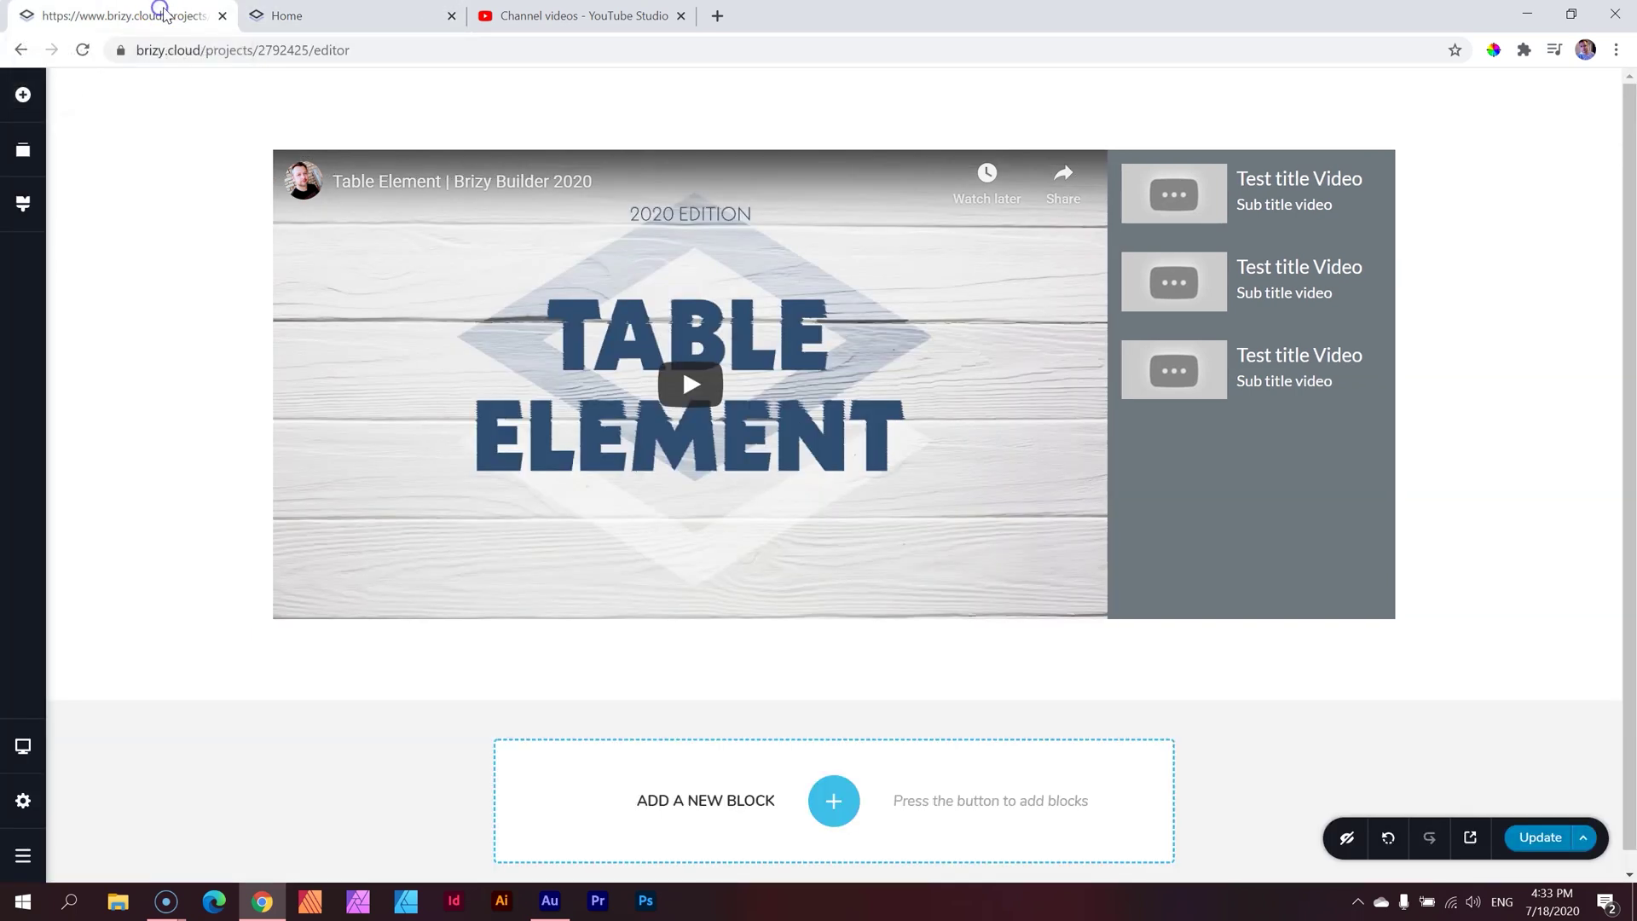
{"action": "left_click", "coordinate": [1127, 258]}
{"action": "left_click", "coordinate": [1142, 266]}
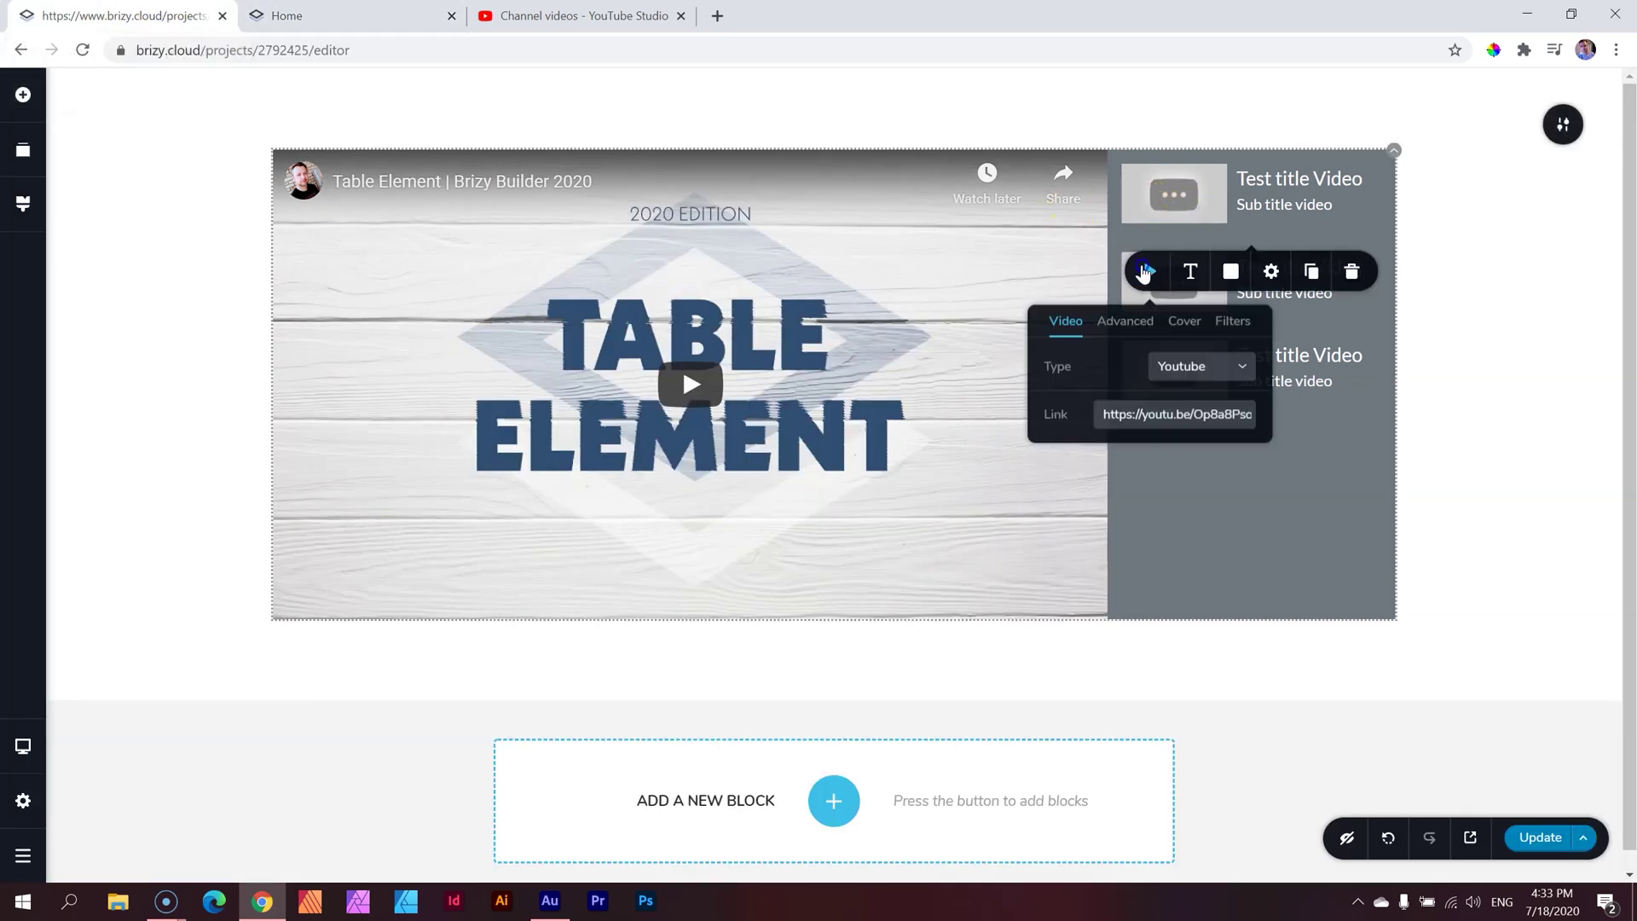
{"action": "left_click", "coordinate": [1123, 322]}
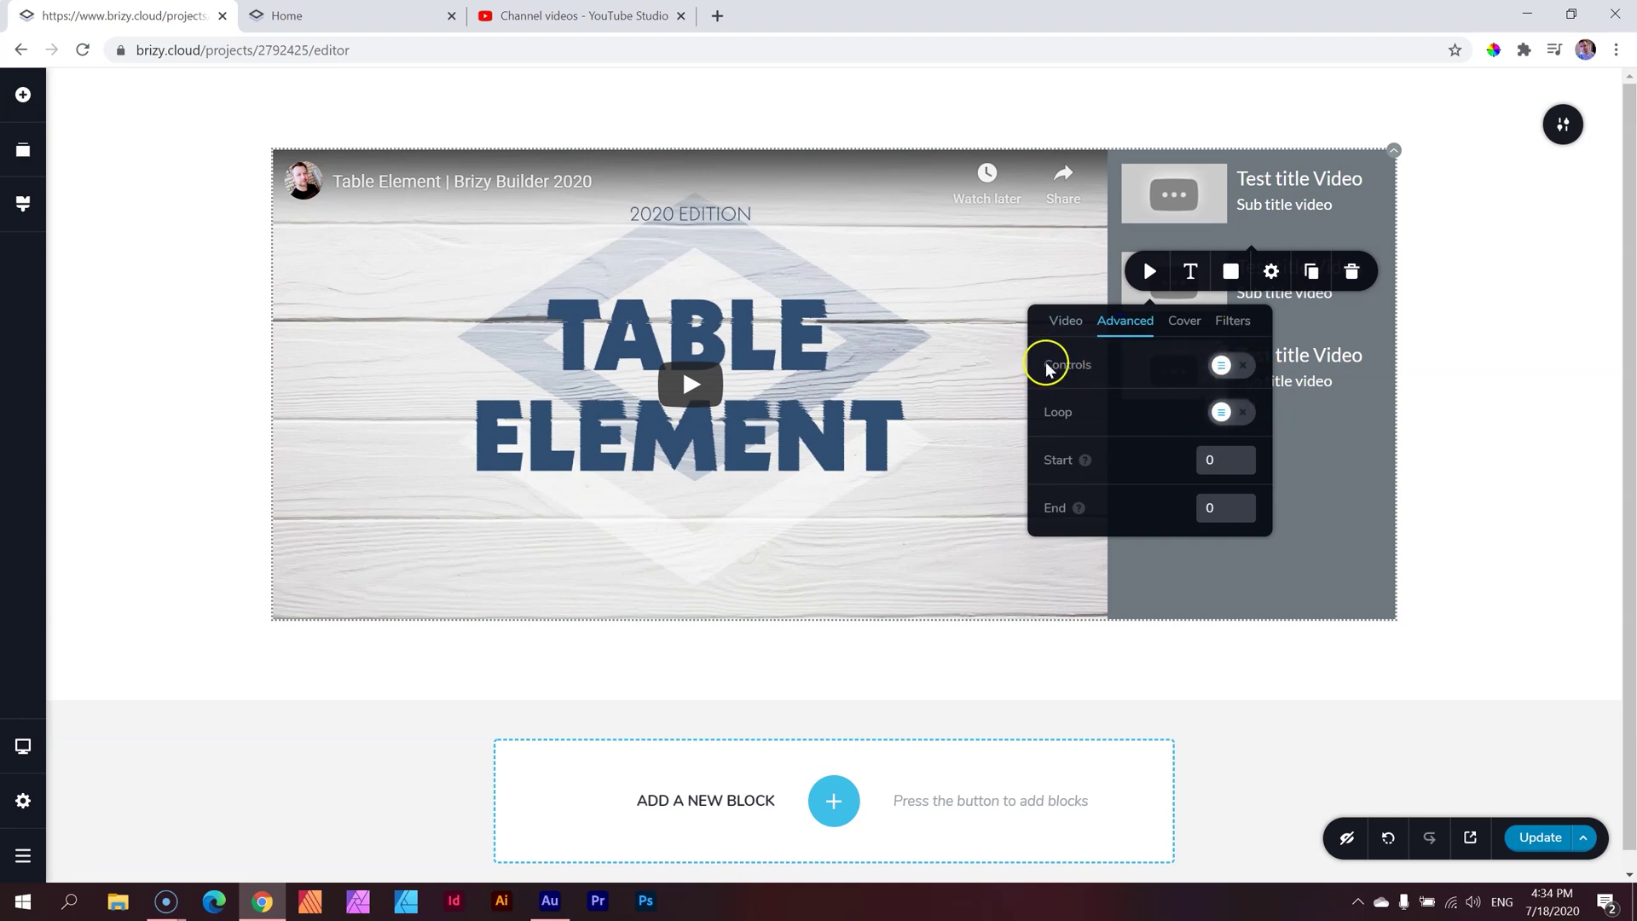
{"action": "left_click", "coordinate": [1215, 375]}
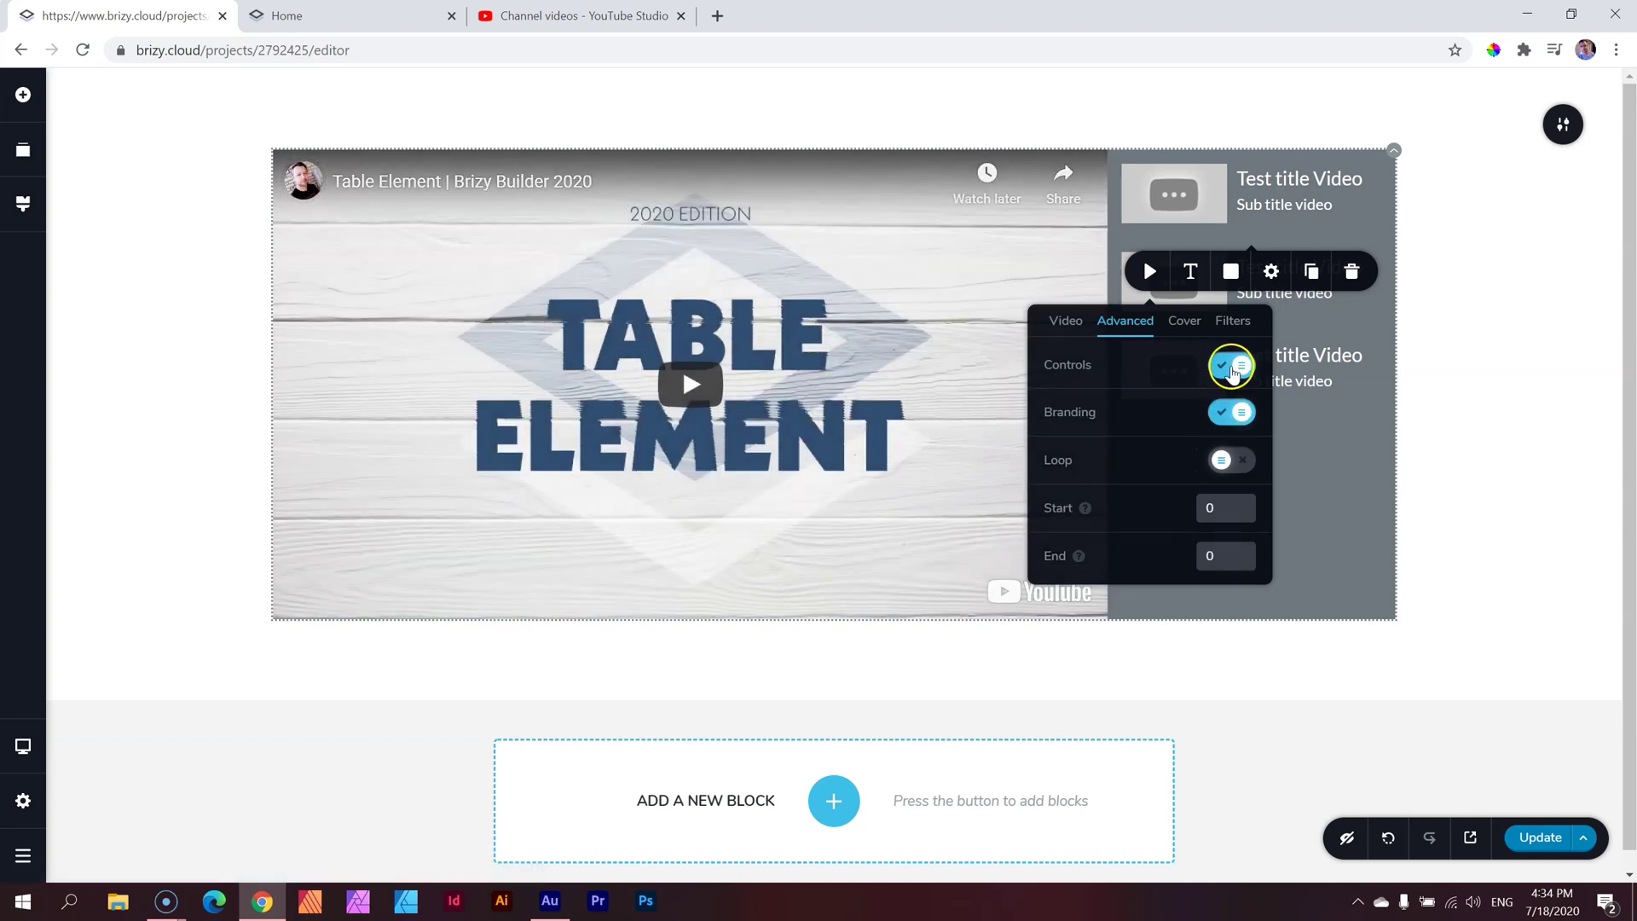
{"action": "left_click", "coordinate": [1229, 375]}
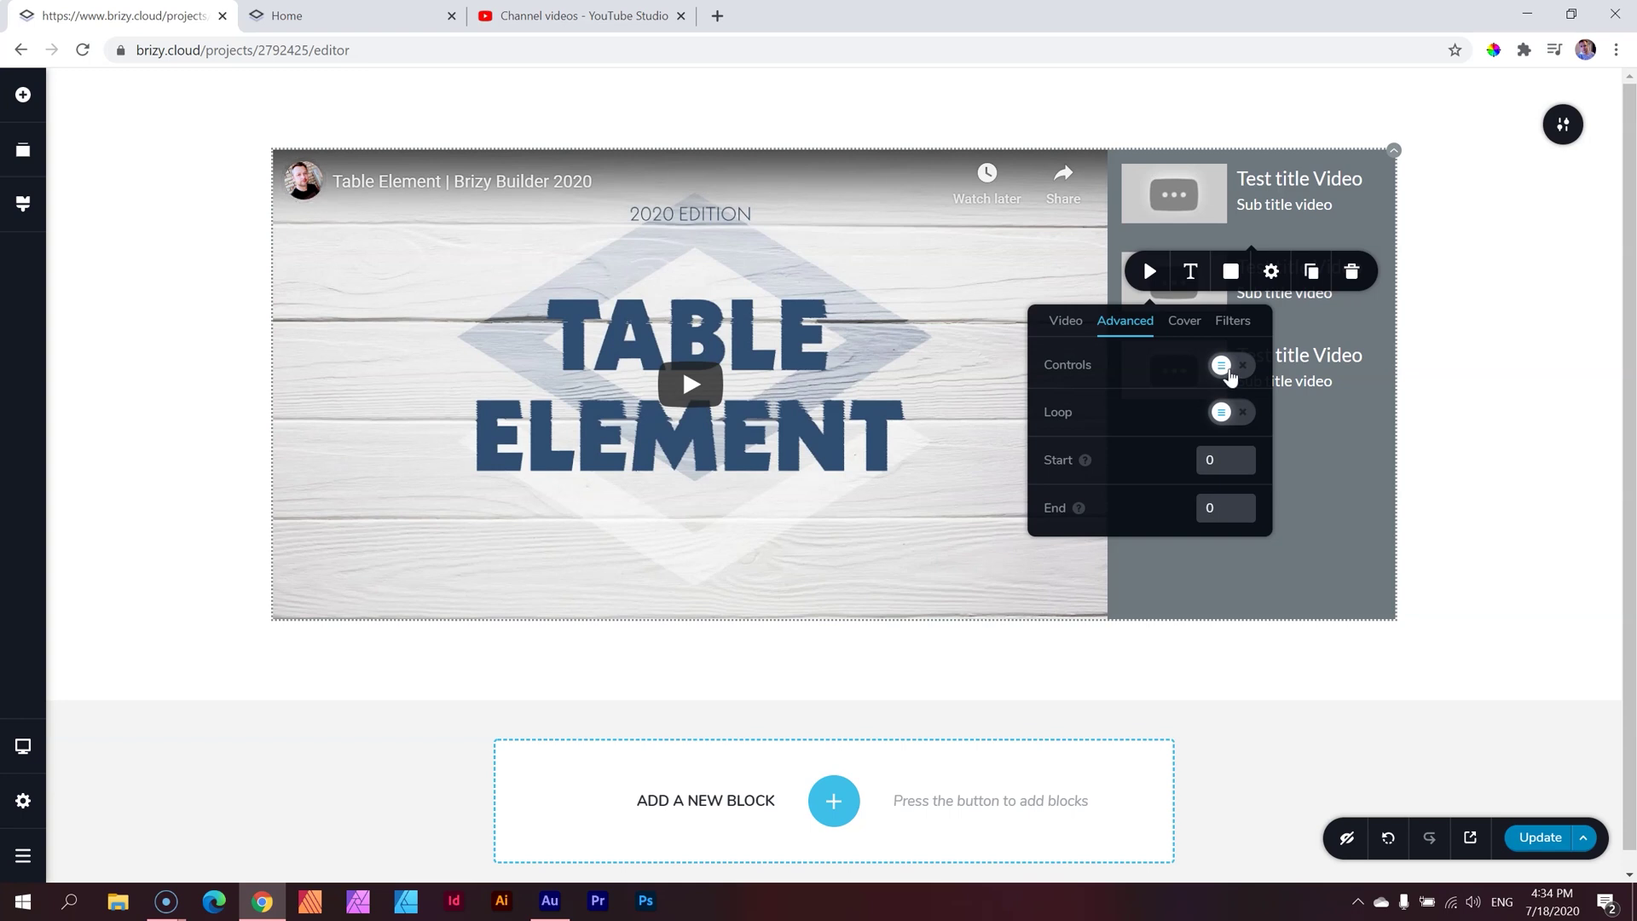
{"action": "left_click", "coordinate": [1226, 414]}
{"action": "left_click", "coordinate": [1226, 414]}
{"action": "left_click", "coordinate": [1228, 366]}
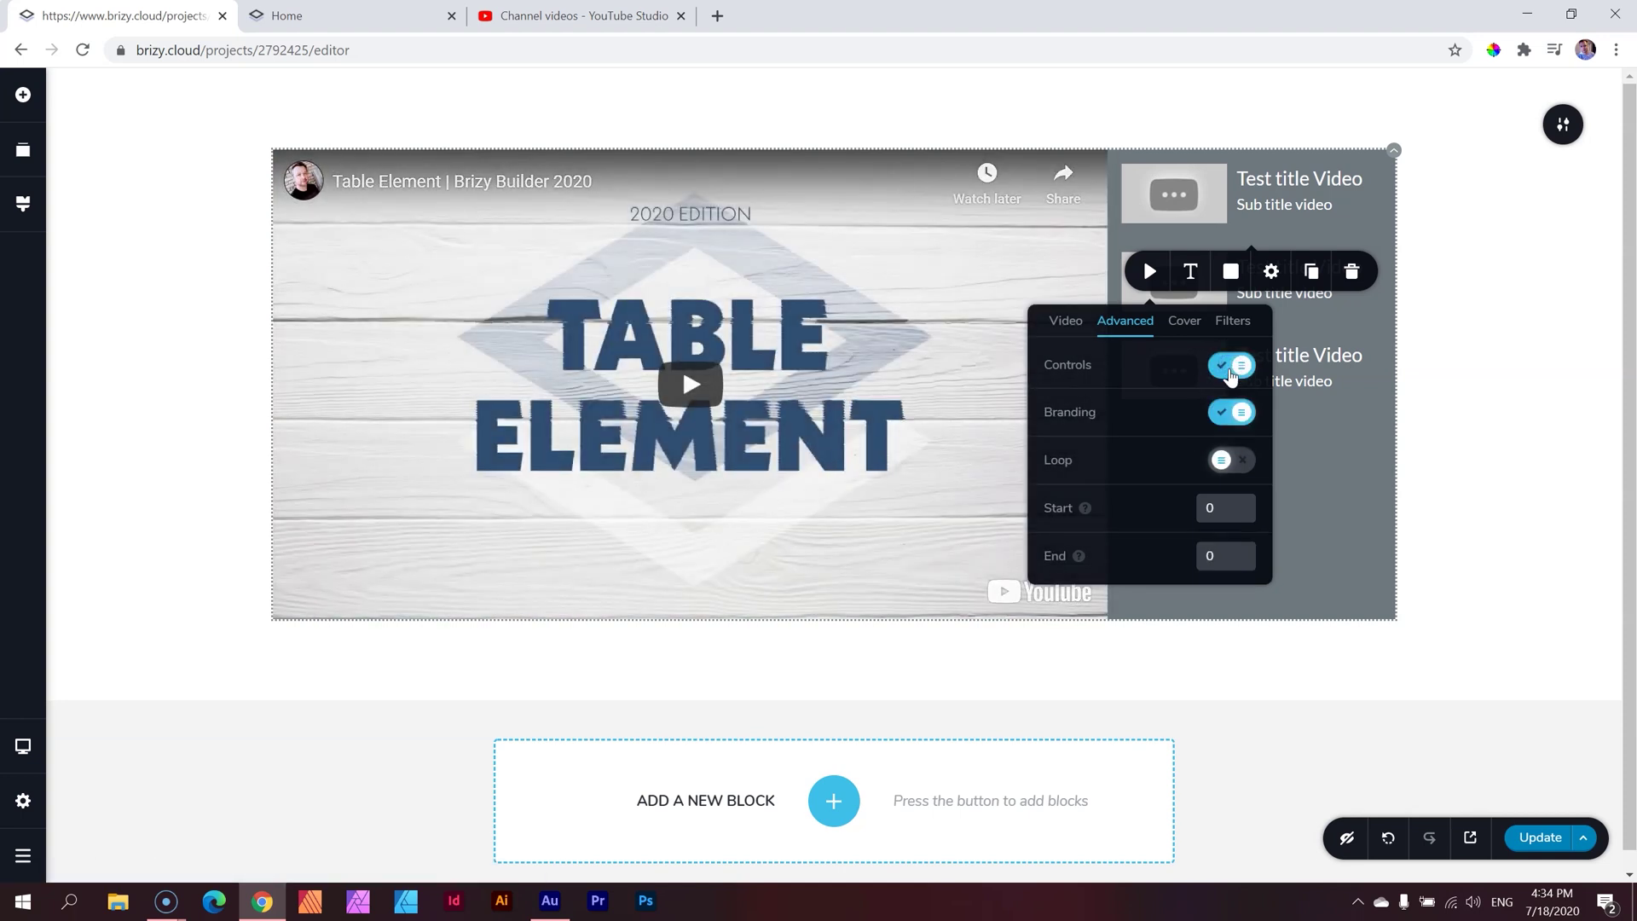
{"action": "left_click", "coordinate": [1239, 469]}
{"action": "mouse_move", "coordinate": [1086, 510]}
Upload '03 _ Table Element' as the cover image of the first playlist item.
{"action": "left_click", "coordinate": [1190, 326]}
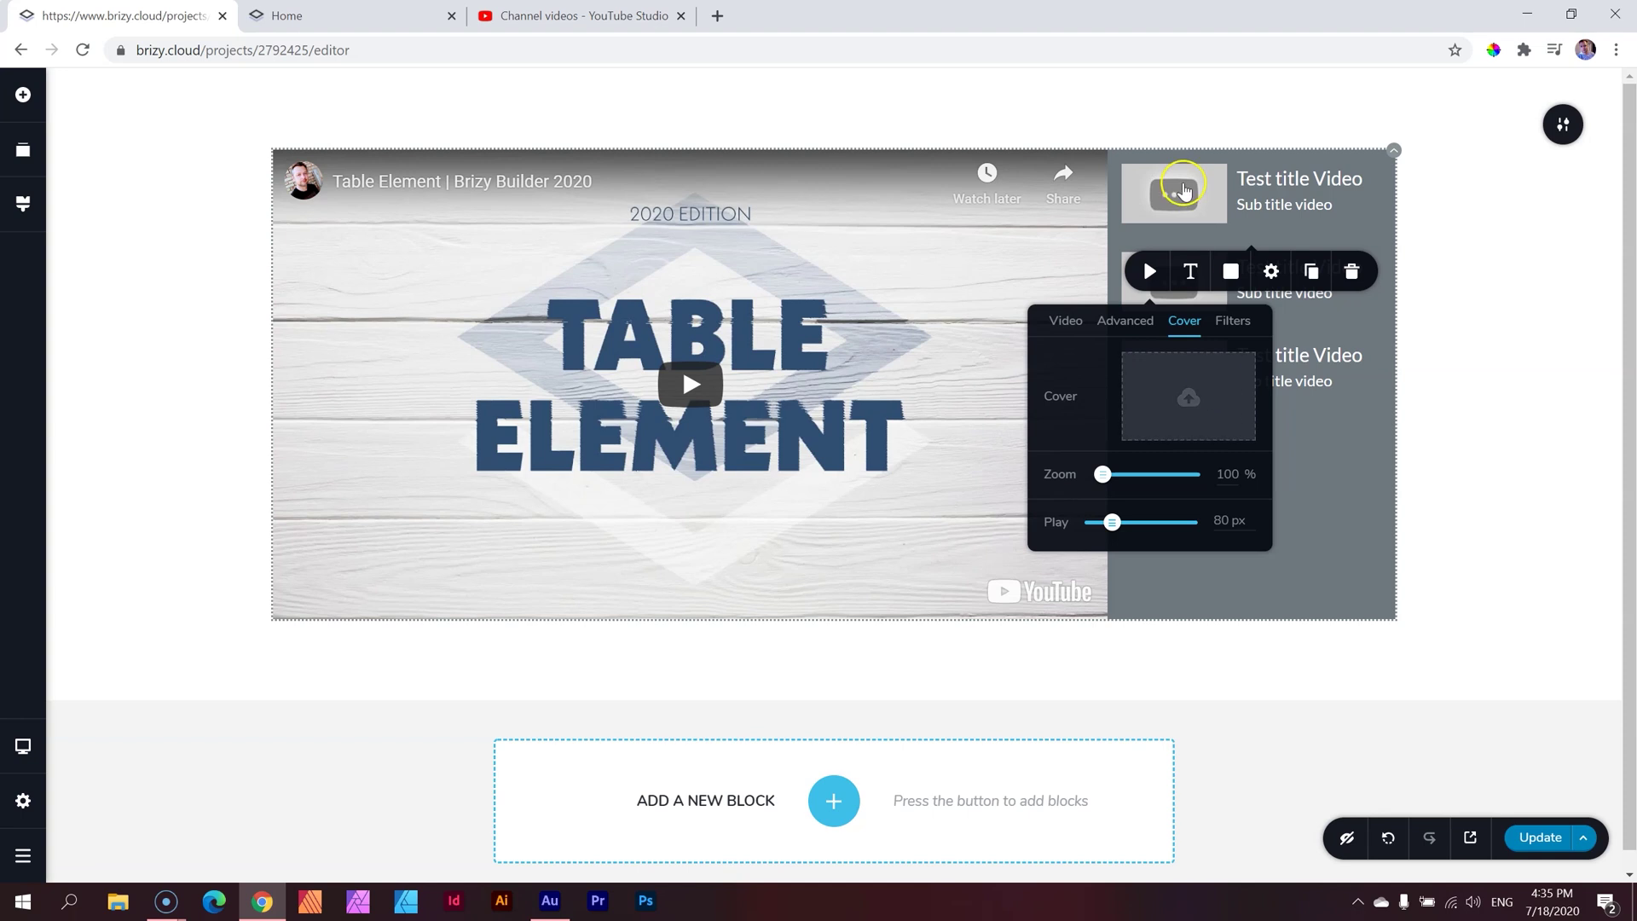
{"action": "left_click", "coordinate": [1185, 188]}
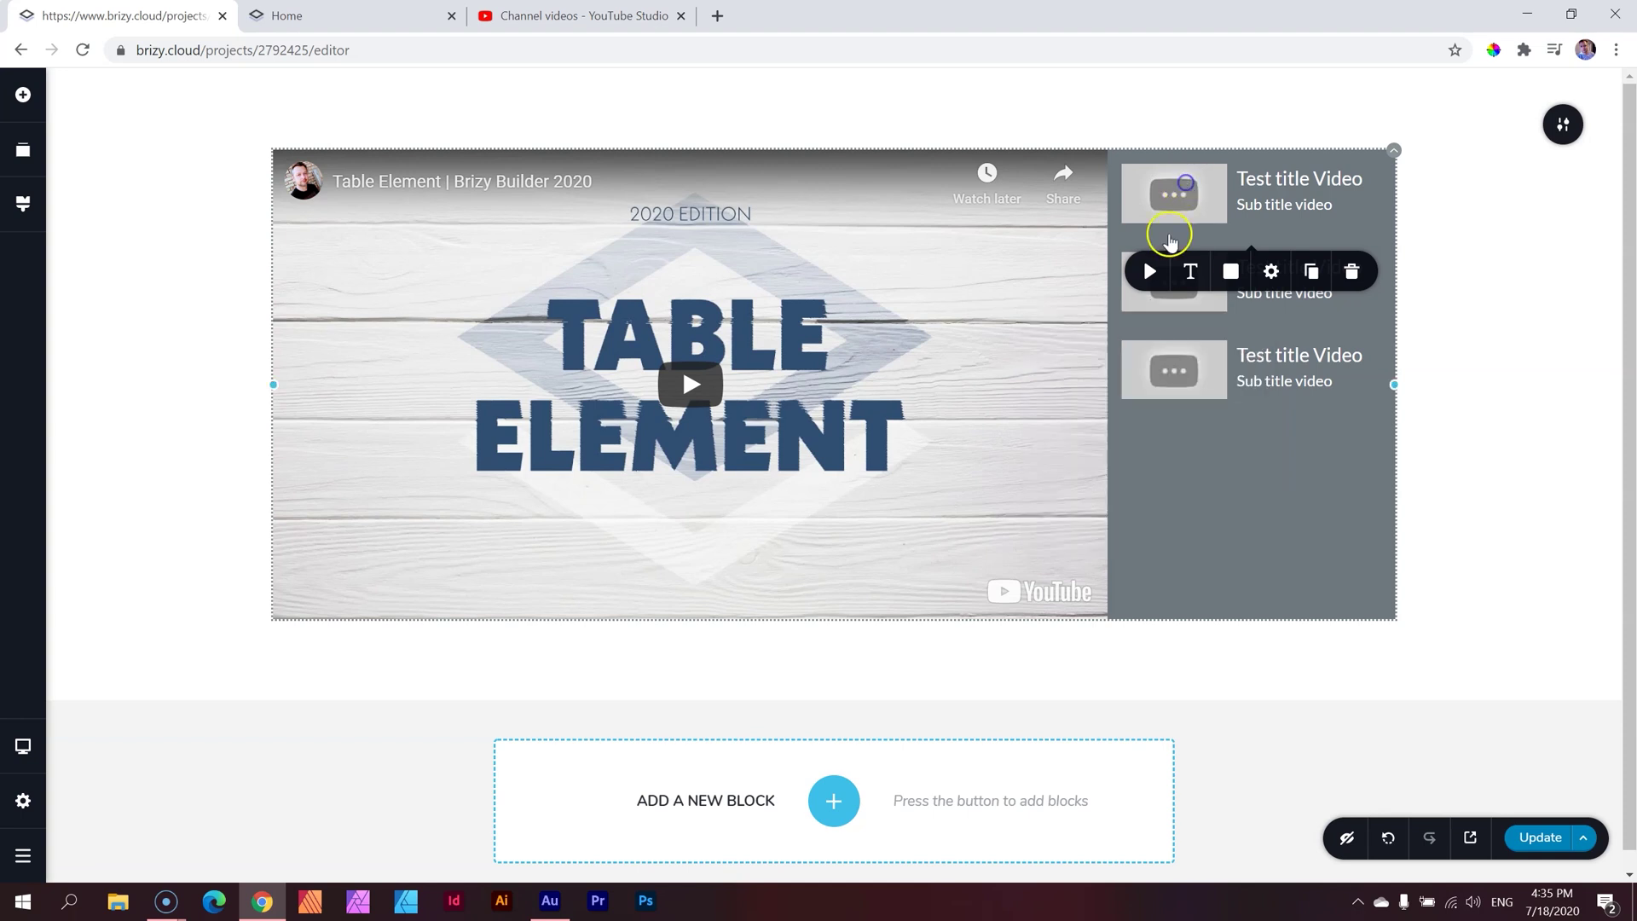
{"action": "left_click", "coordinate": [1151, 271]}
{"action": "left_click", "coordinate": [1184, 328]}
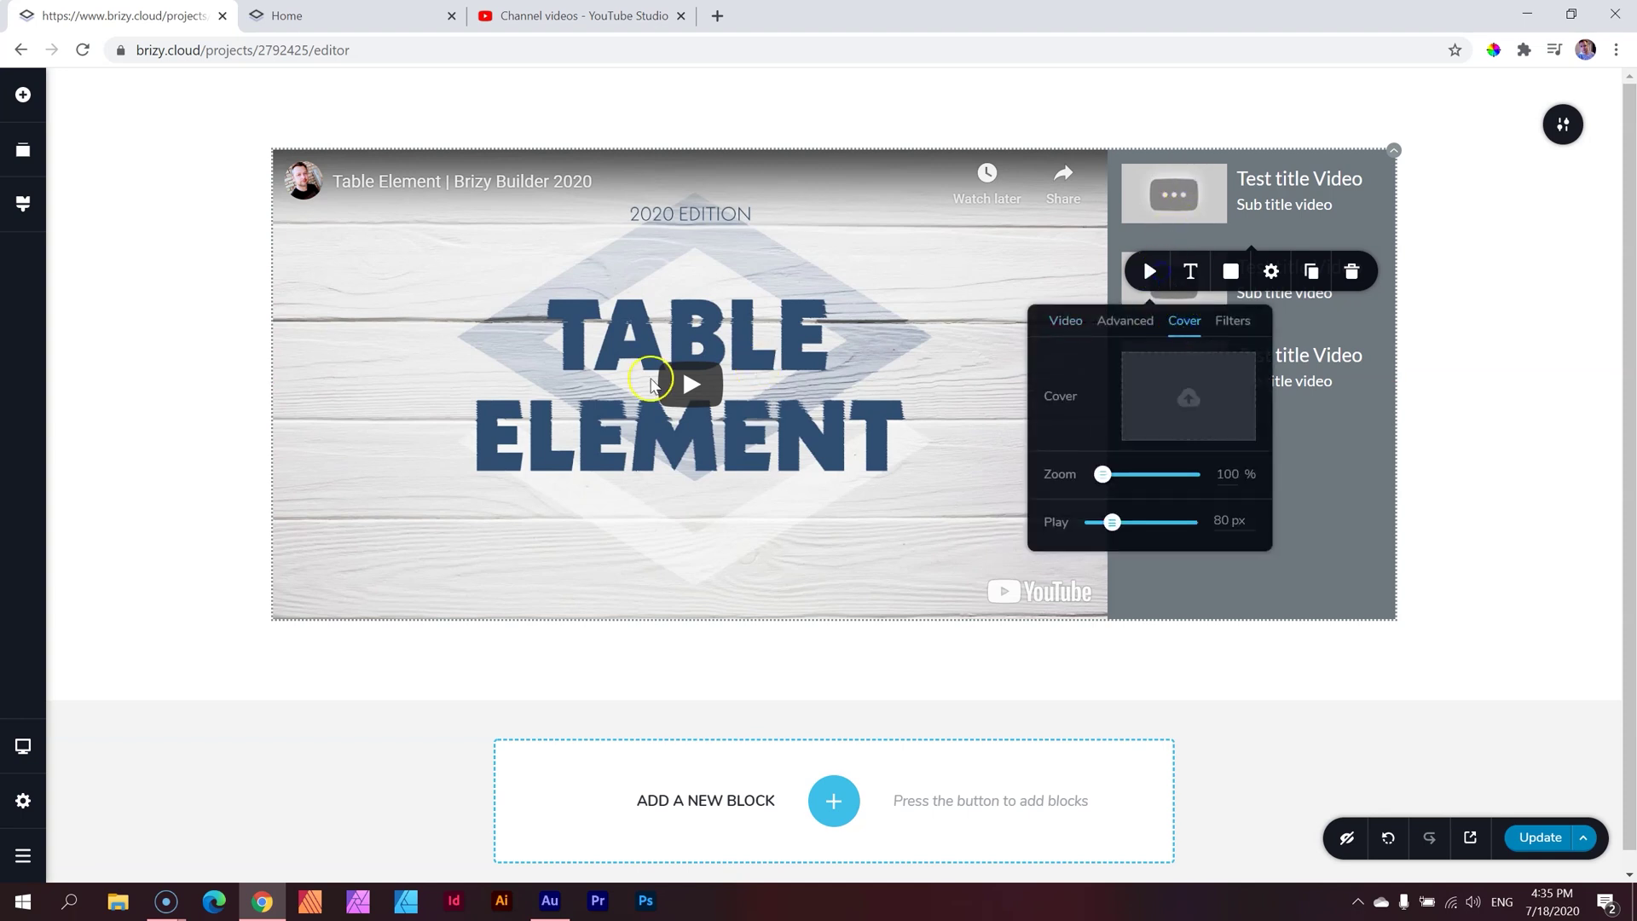
{"action": "left_click", "coordinate": [1190, 399]}
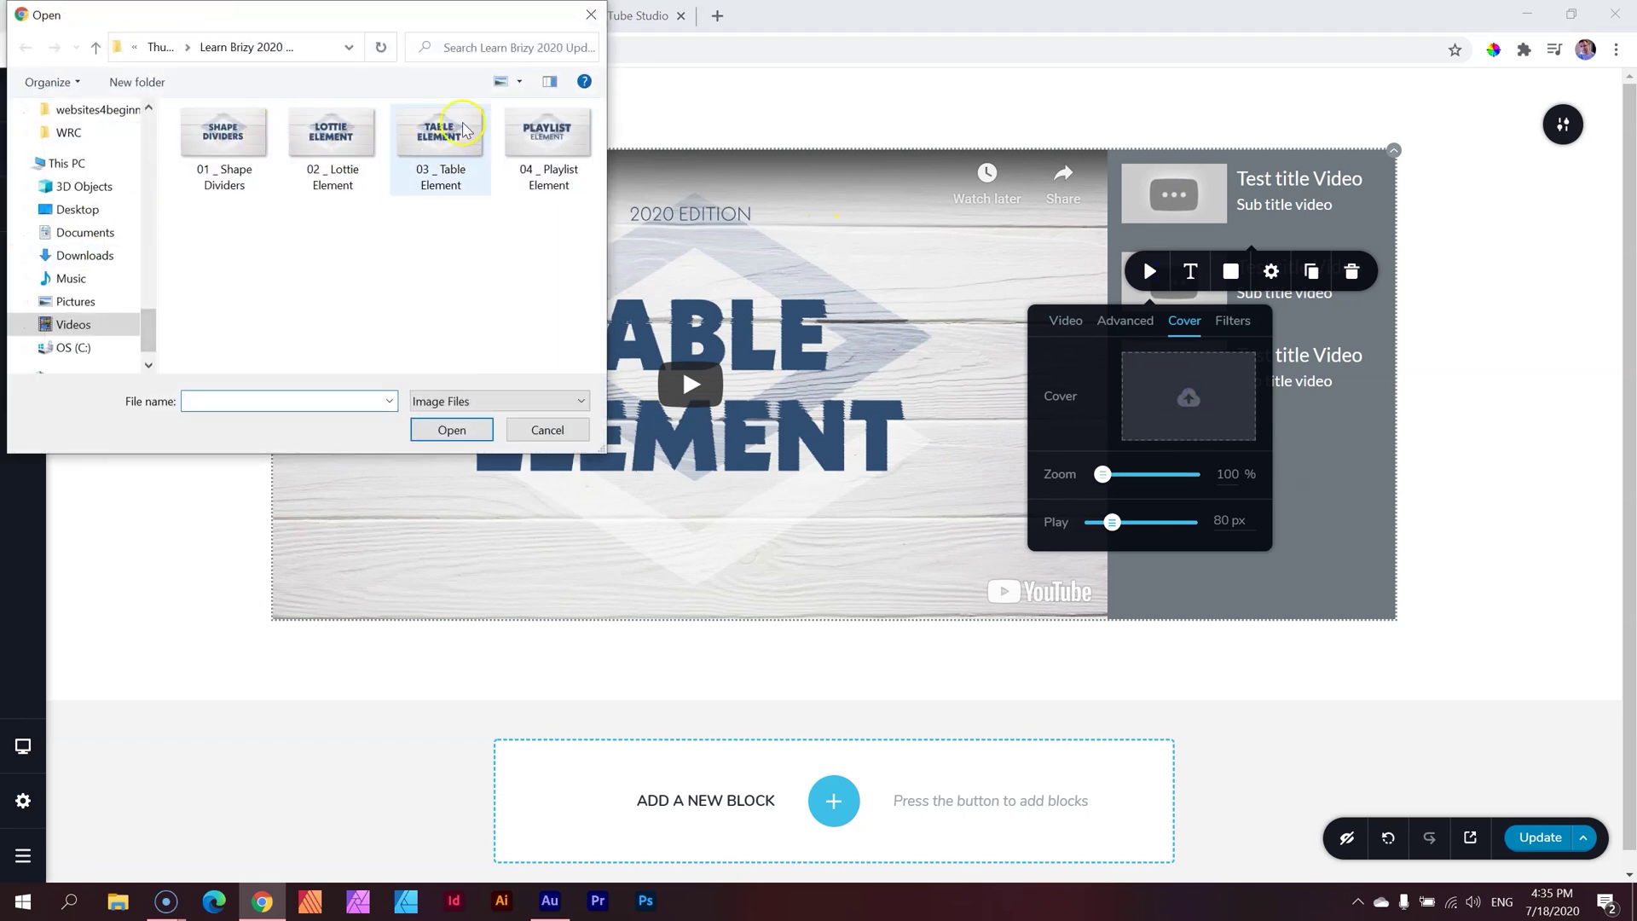
{"action": "left_click", "coordinate": [439, 136]}
{"action": "left_click", "coordinate": [416, 436]}
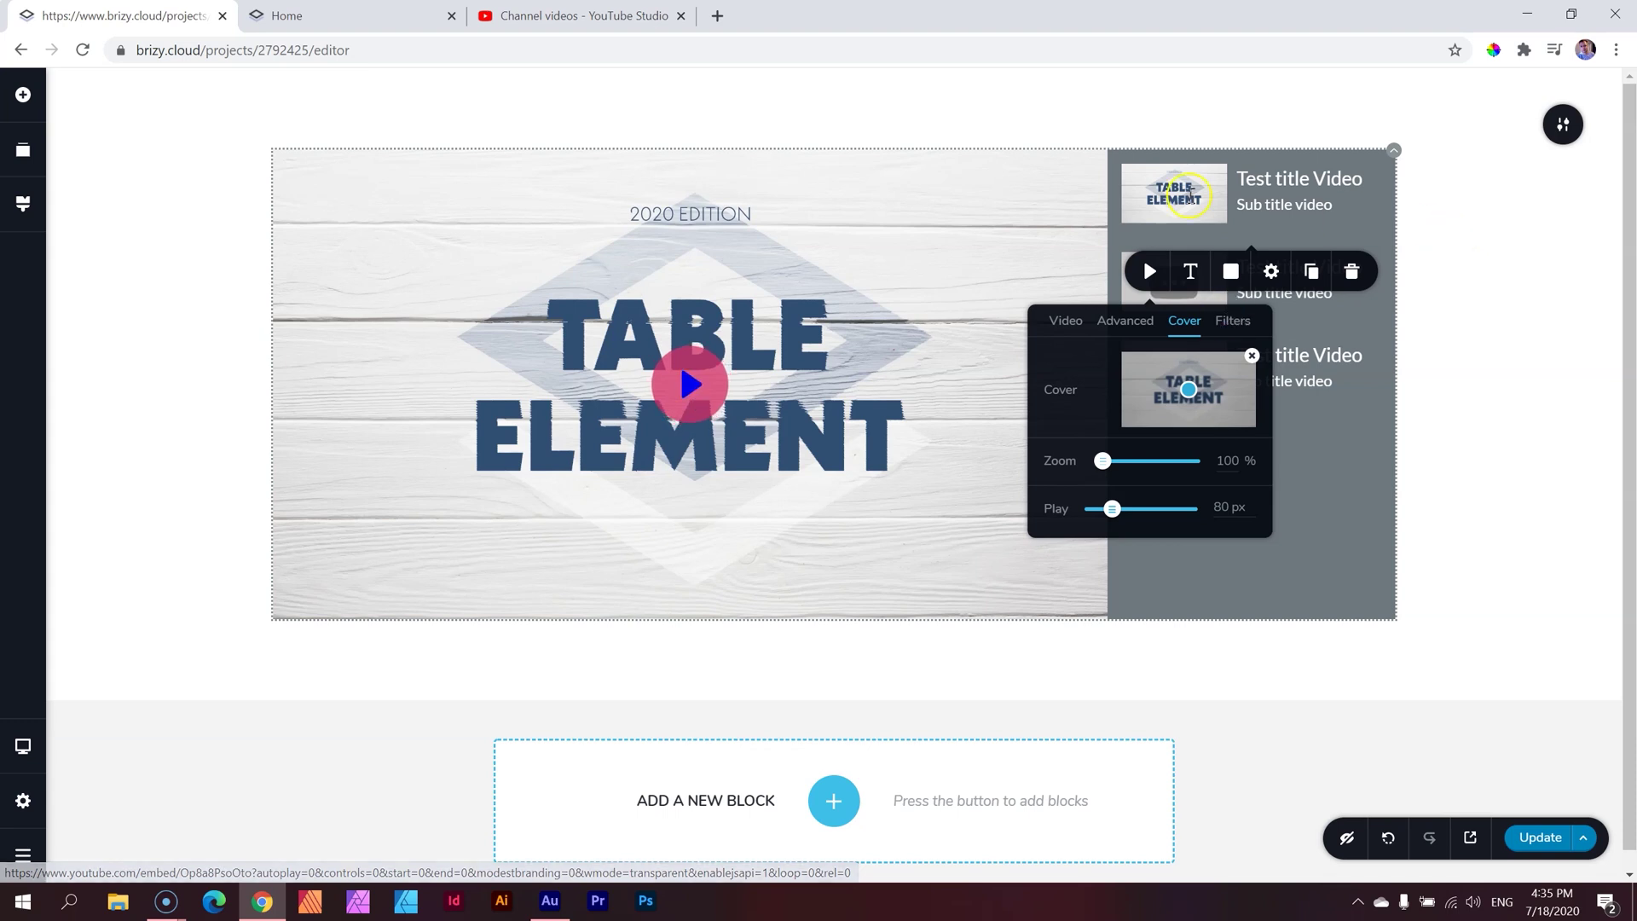
{"action": "left_click", "coordinate": [1178, 210]}
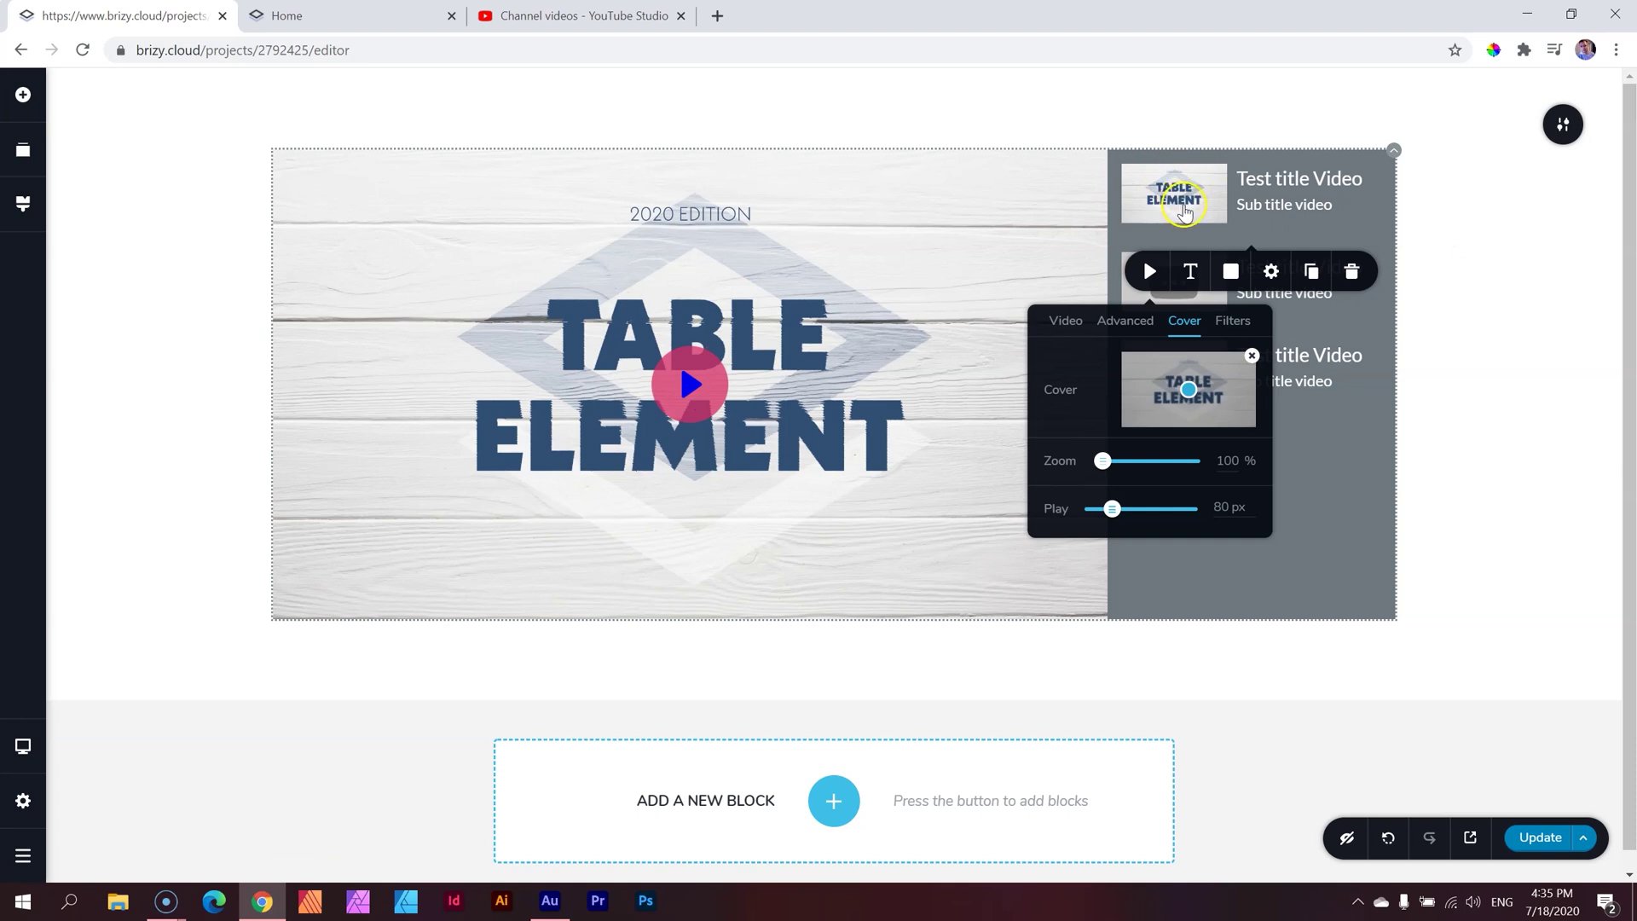
Upload '02 _ Lottie Element' as the second playlist item's cover image.
{"action": "left_click", "coordinate": [1161, 277]}
{"action": "left_click", "coordinate": [1152, 363]}
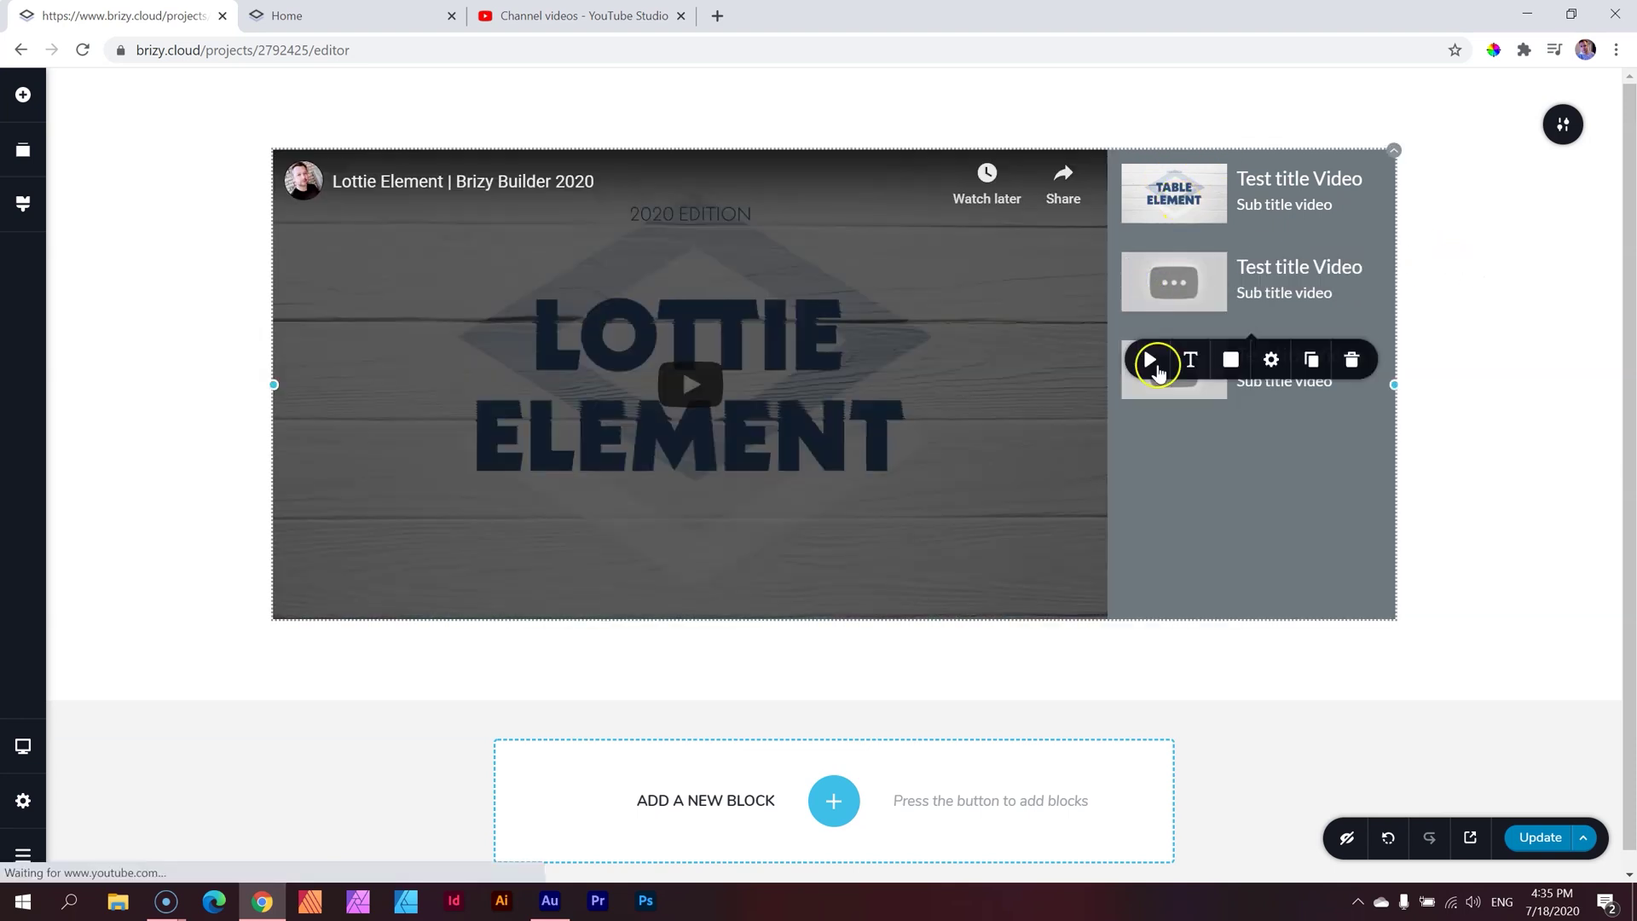
{"action": "left_click", "coordinate": [1151, 359]}
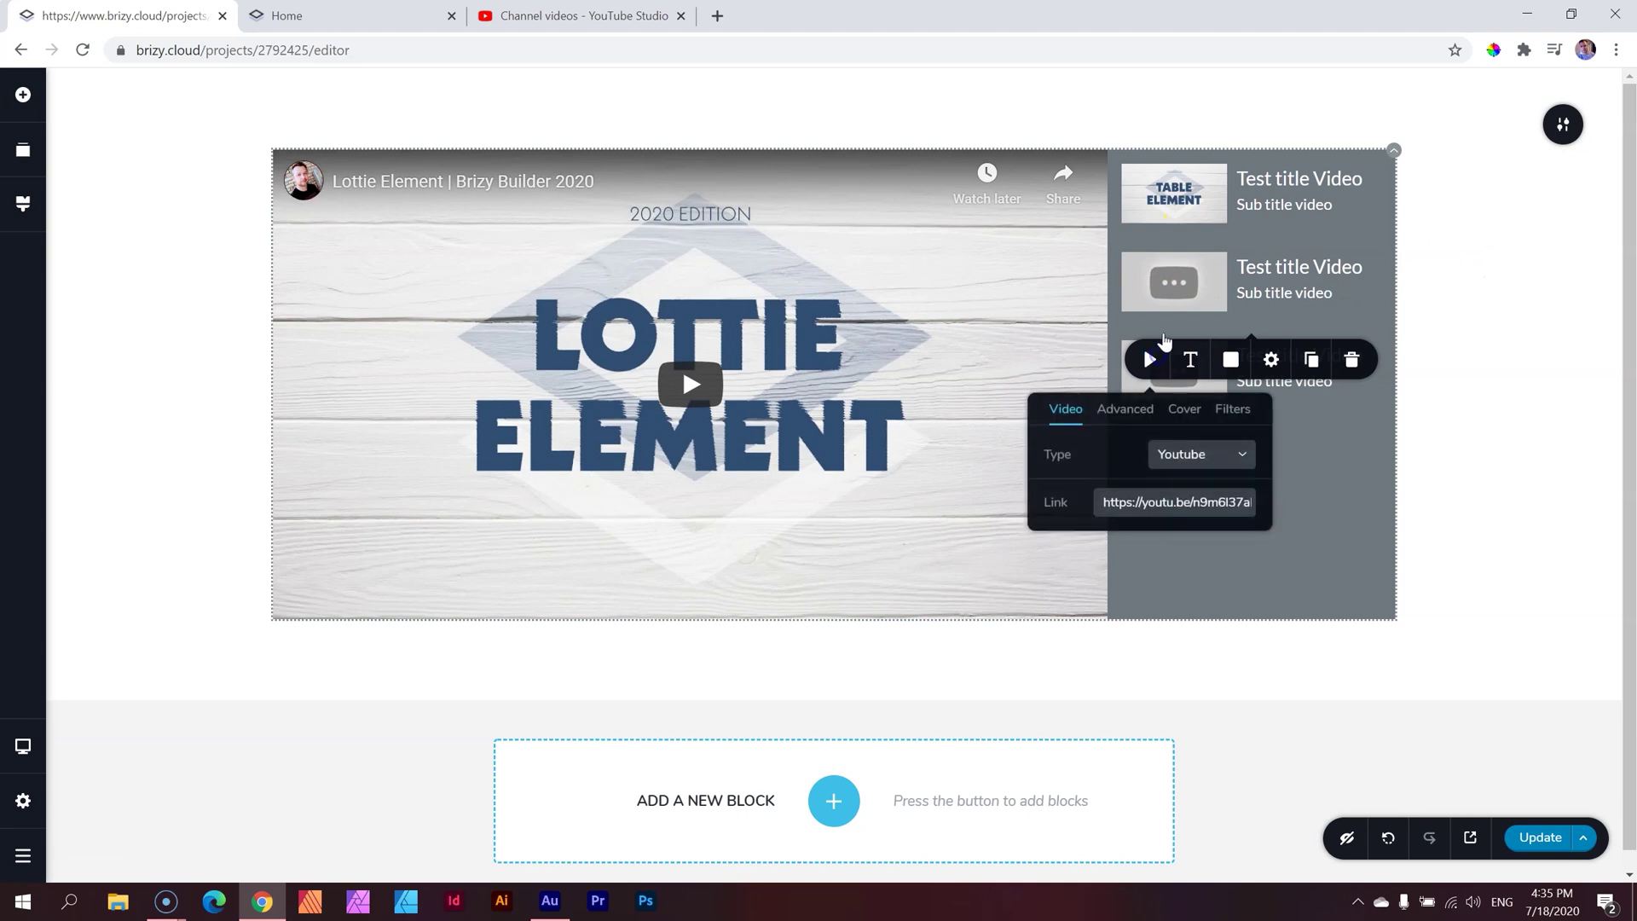
{"action": "left_click", "coordinate": [1184, 409]}
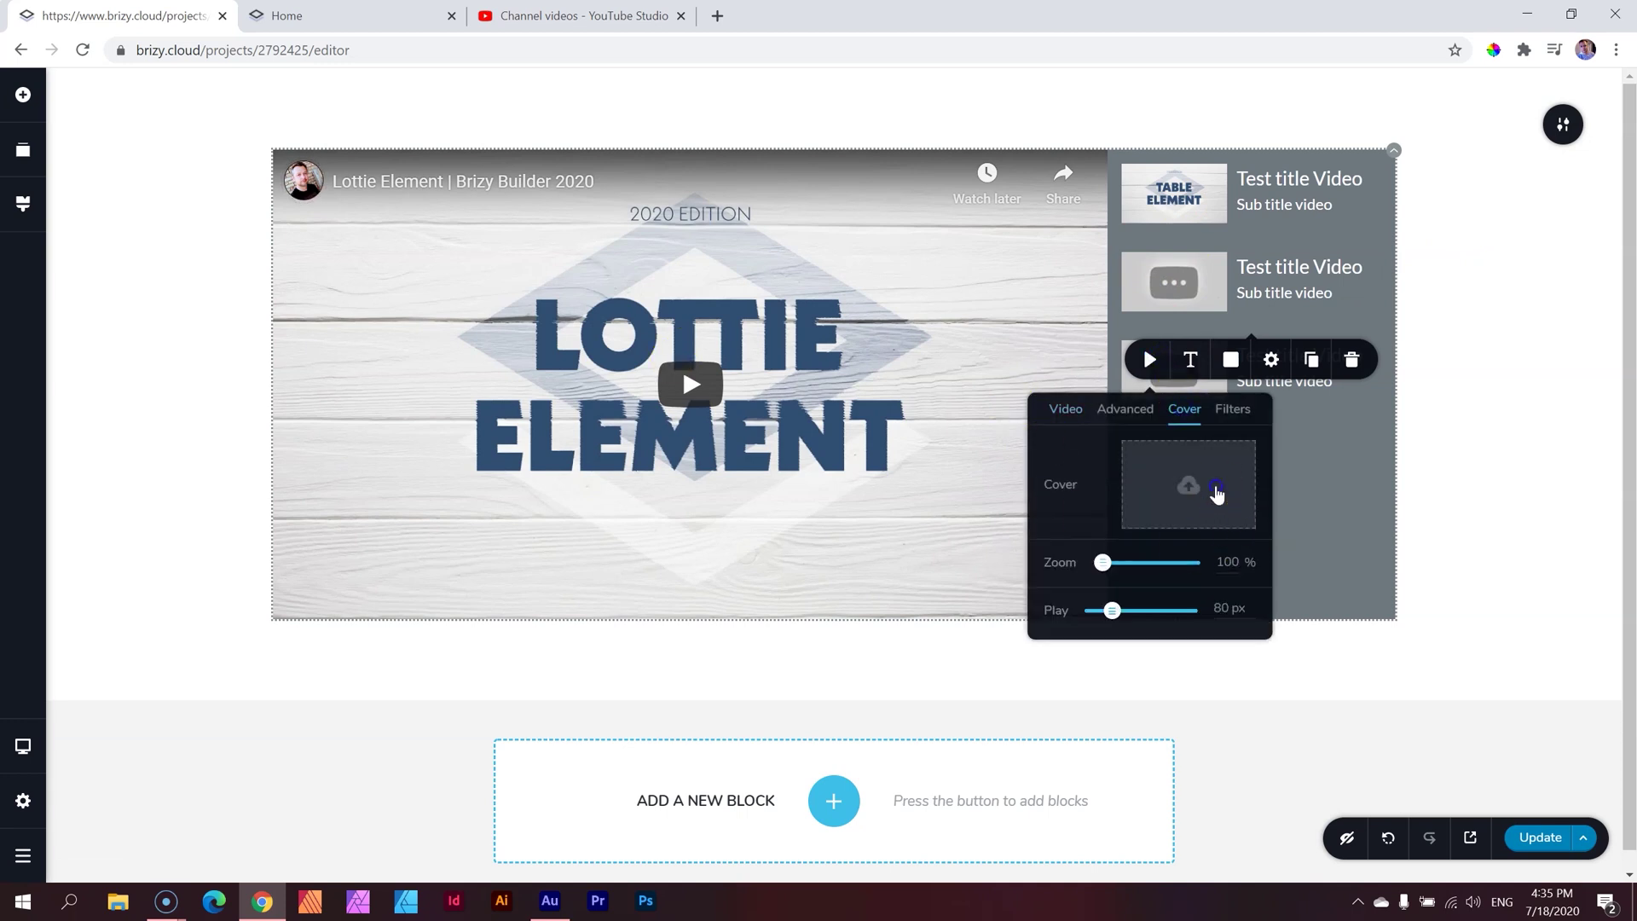
{"action": "left_click", "coordinate": [1217, 492]}
{"action": "left_click", "coordinate": [338, 127]}
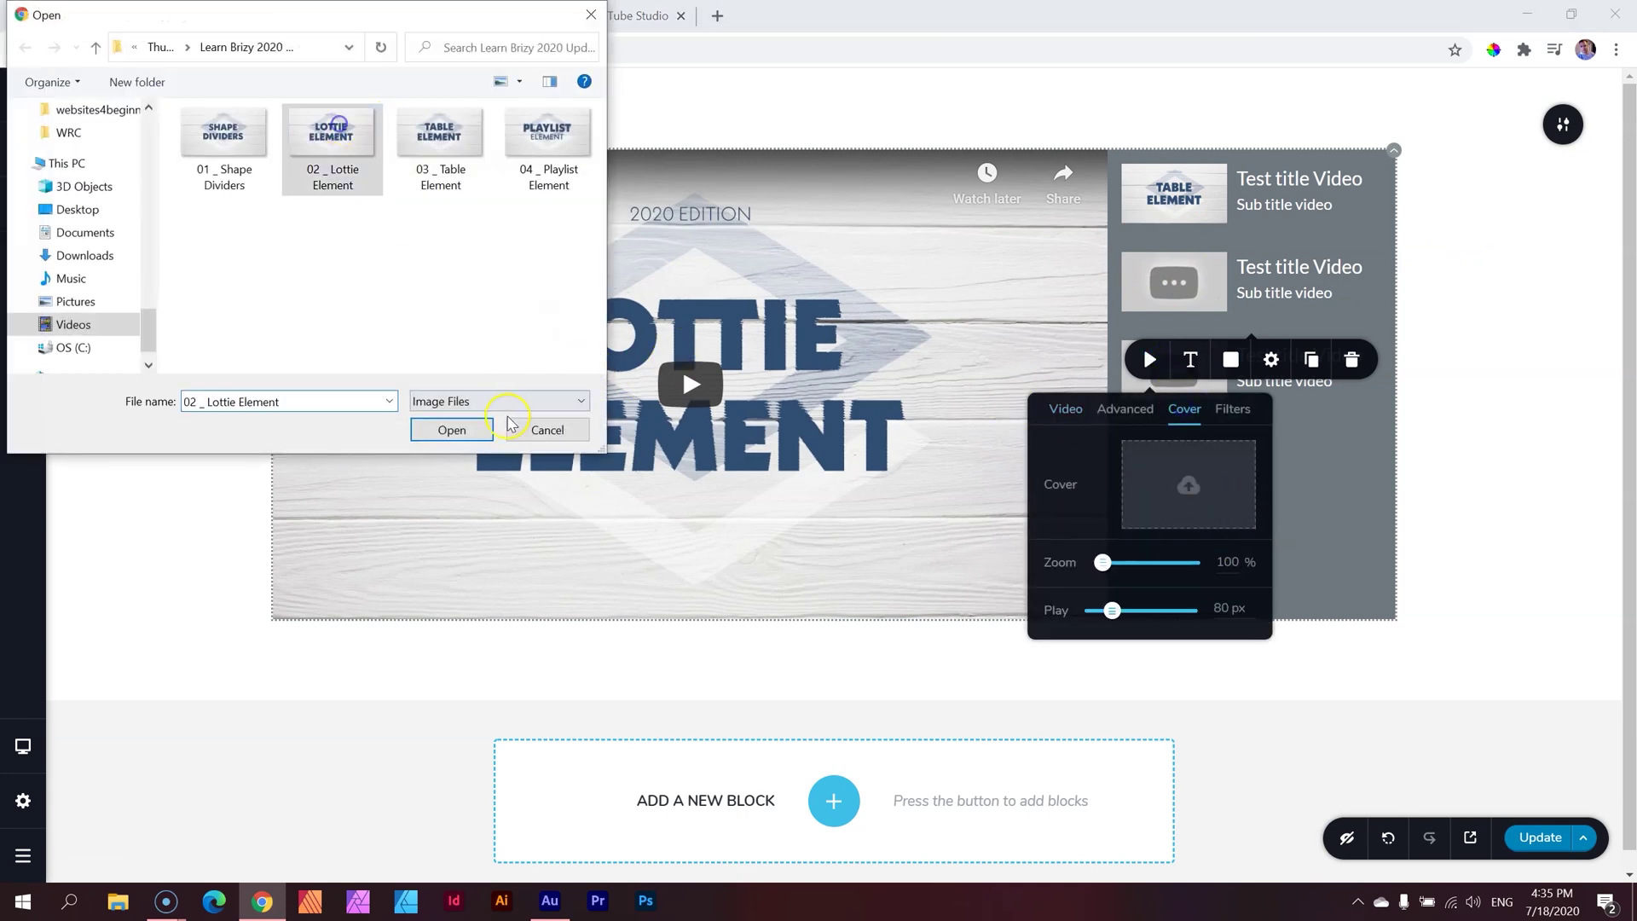
{"action": "left_click", "coordinate": [451, 429]}
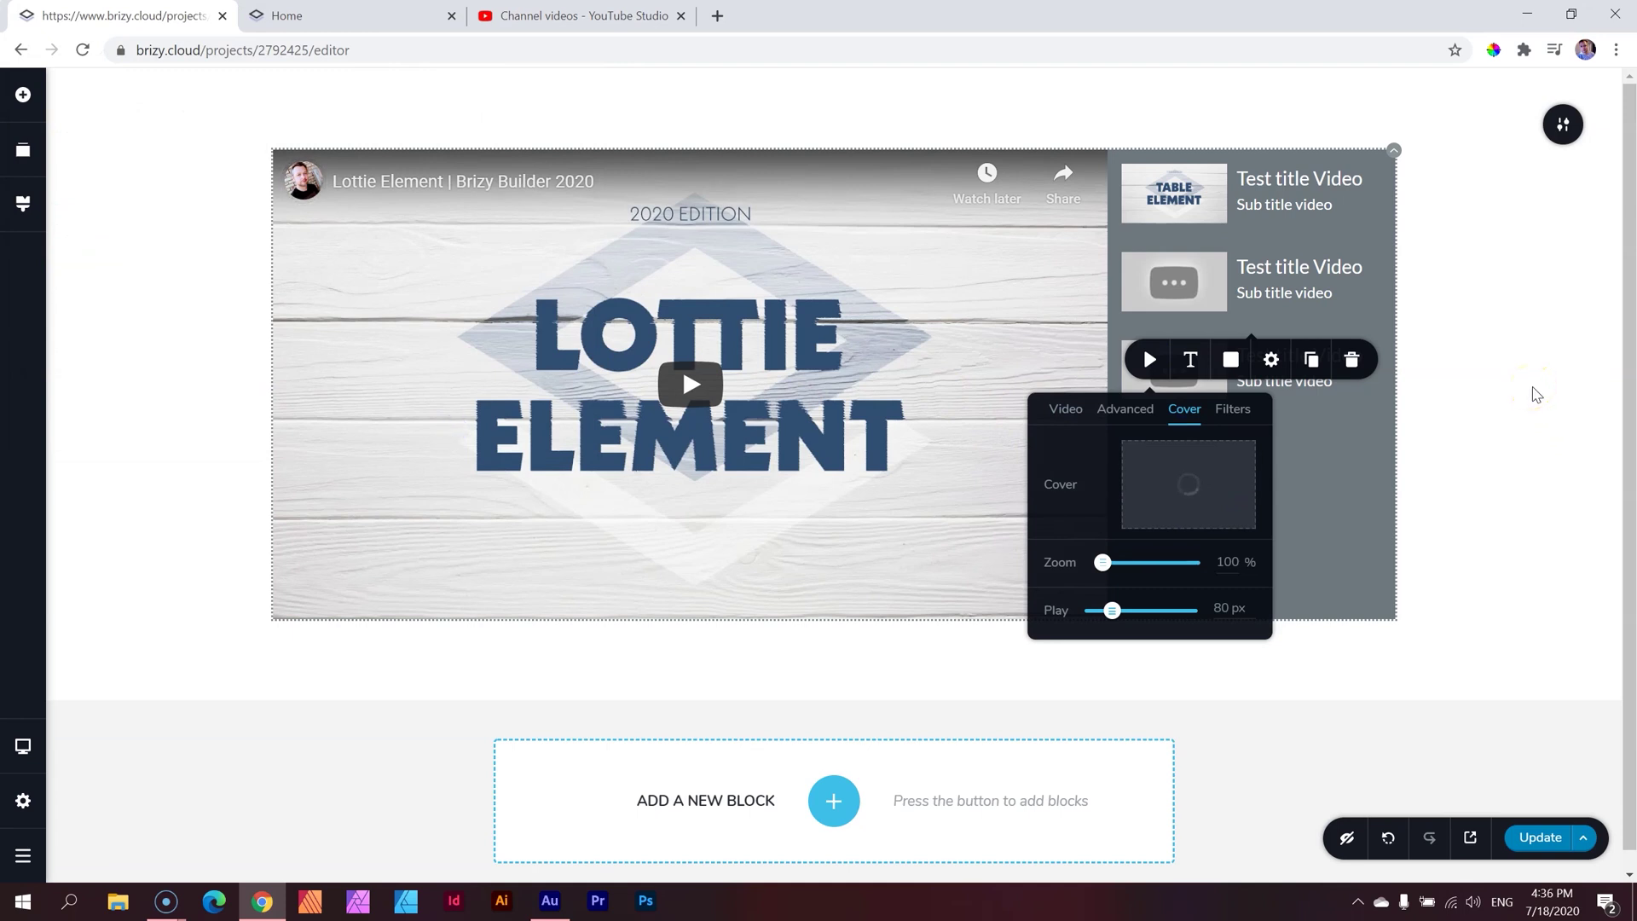
Upload '01 _ Shape Dividers' as the third playlist item's cover image.
{"action": "left_click", "coordinate": [1533, 391]}
{"action": "left_click", "coordinate": [1170, 372]}
{"action": "left_click", "coordinate": [1142, 467]}
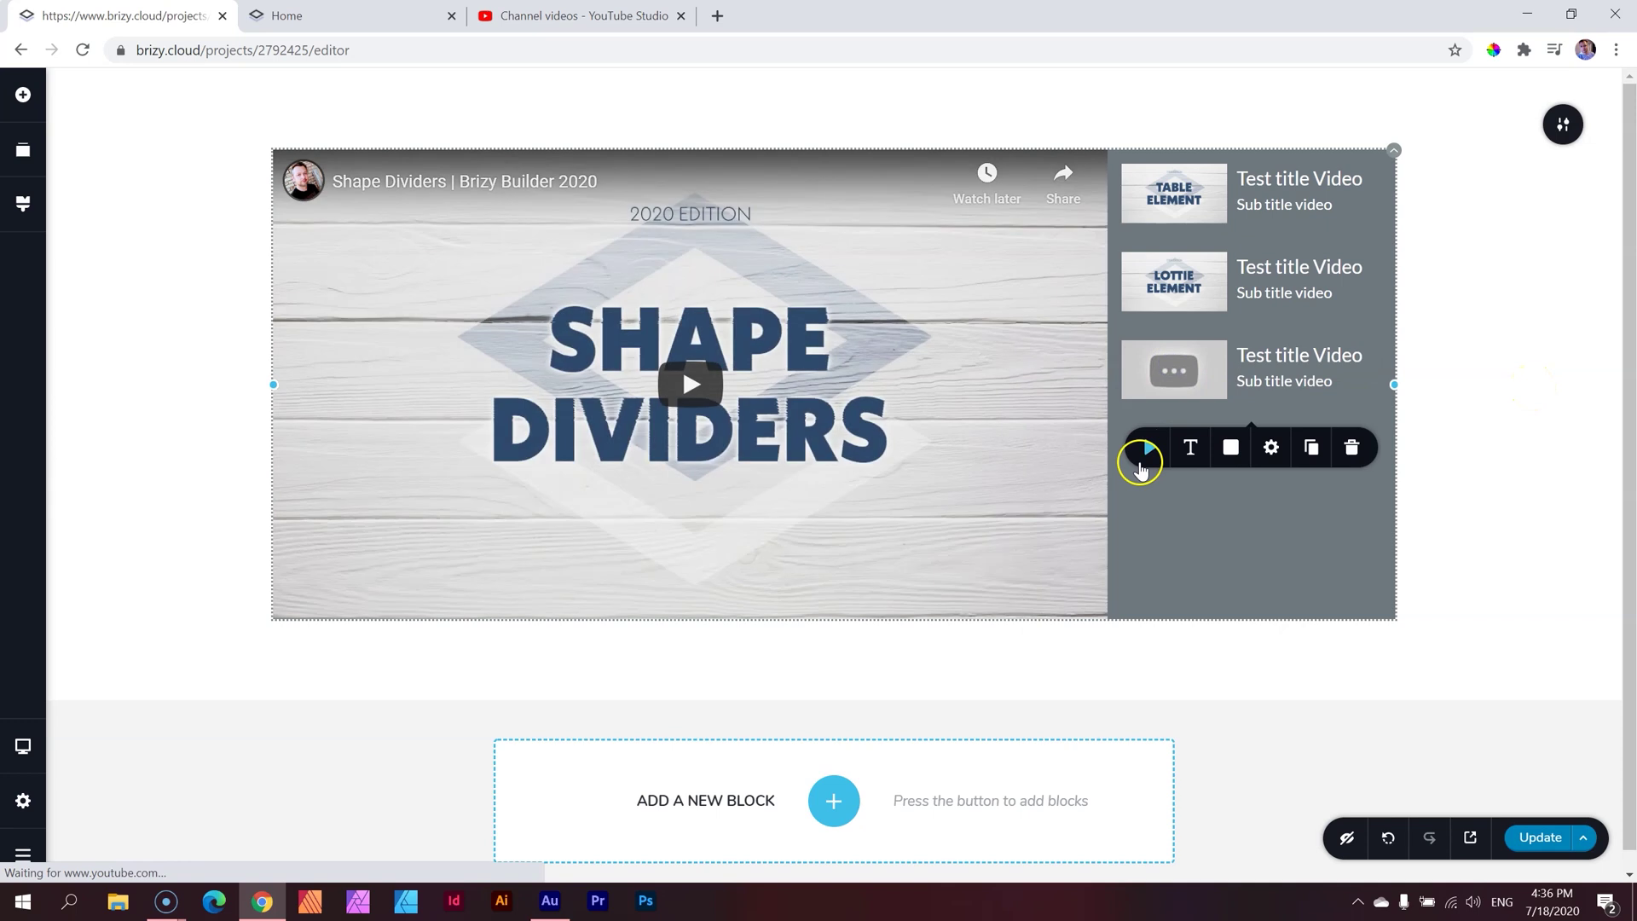
{"action": "left_click", "coordinate": [1183, 498]}
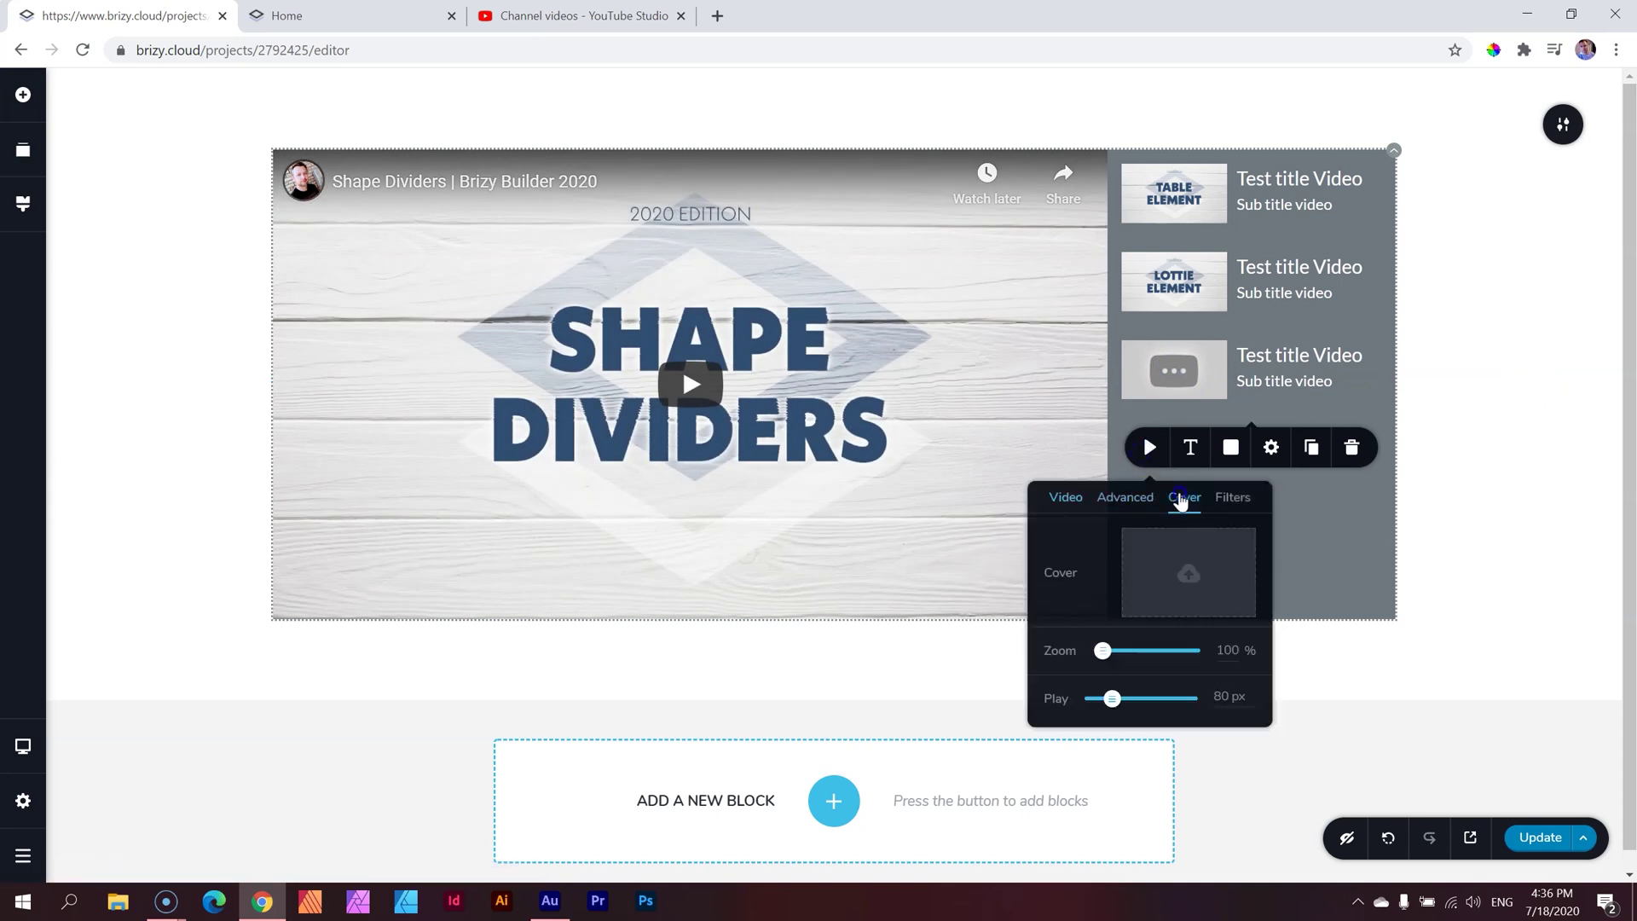
{"action": "left_click", "coordinate": [1177, 575]}
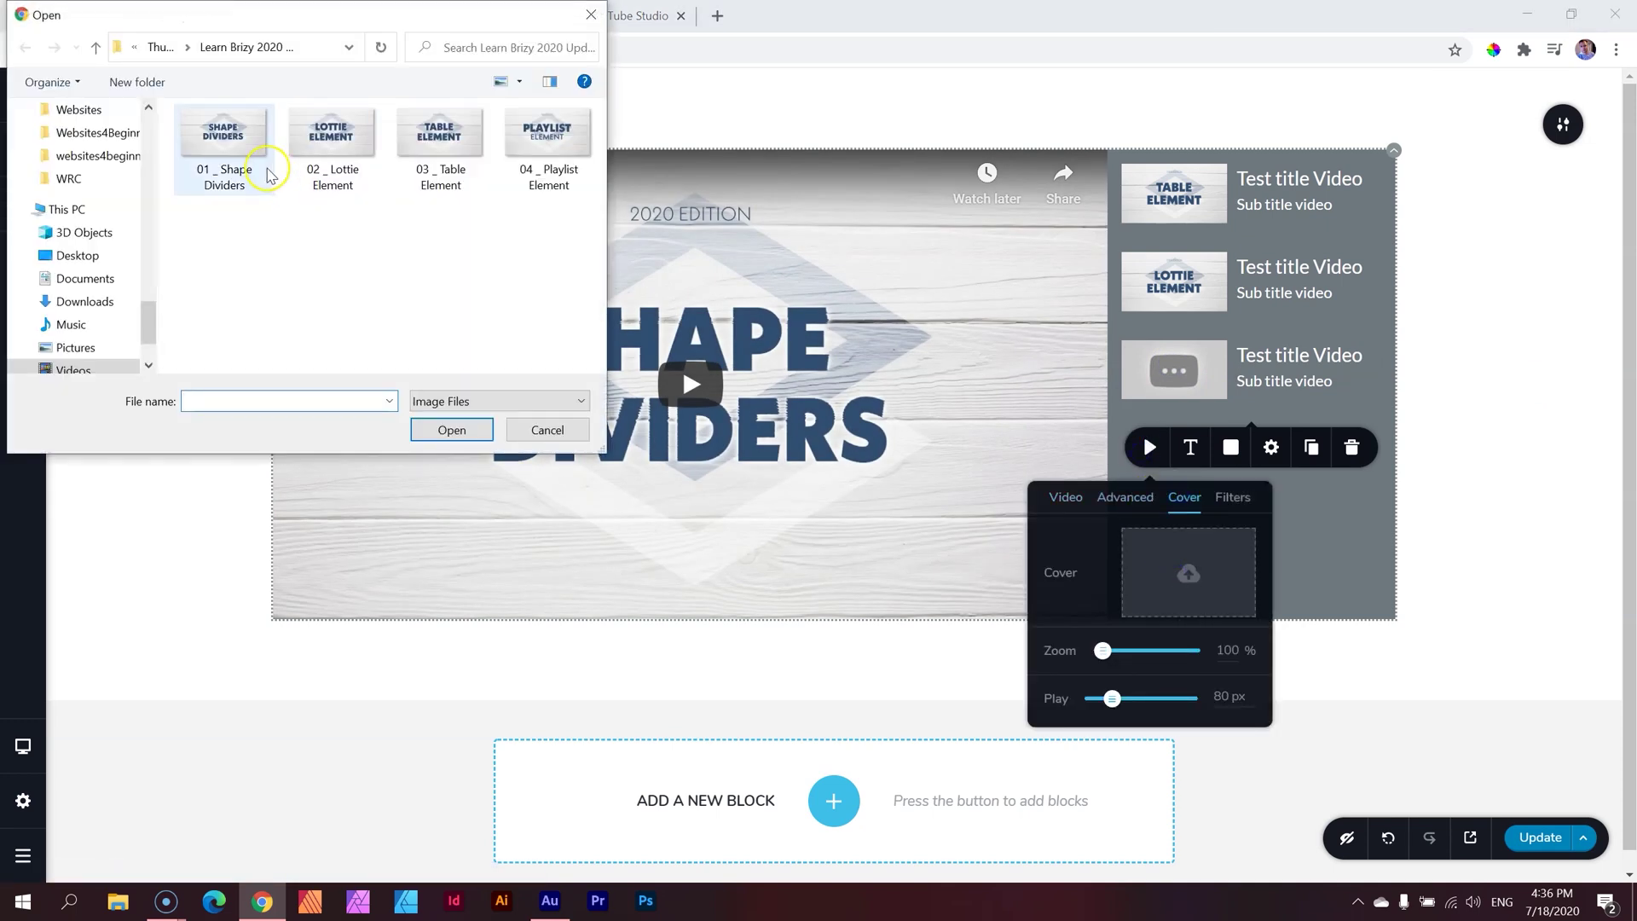
{"action": "left_click", "coordinate": [267, 174]}
{"action": "left_click", "coordinate": [452, 430]}
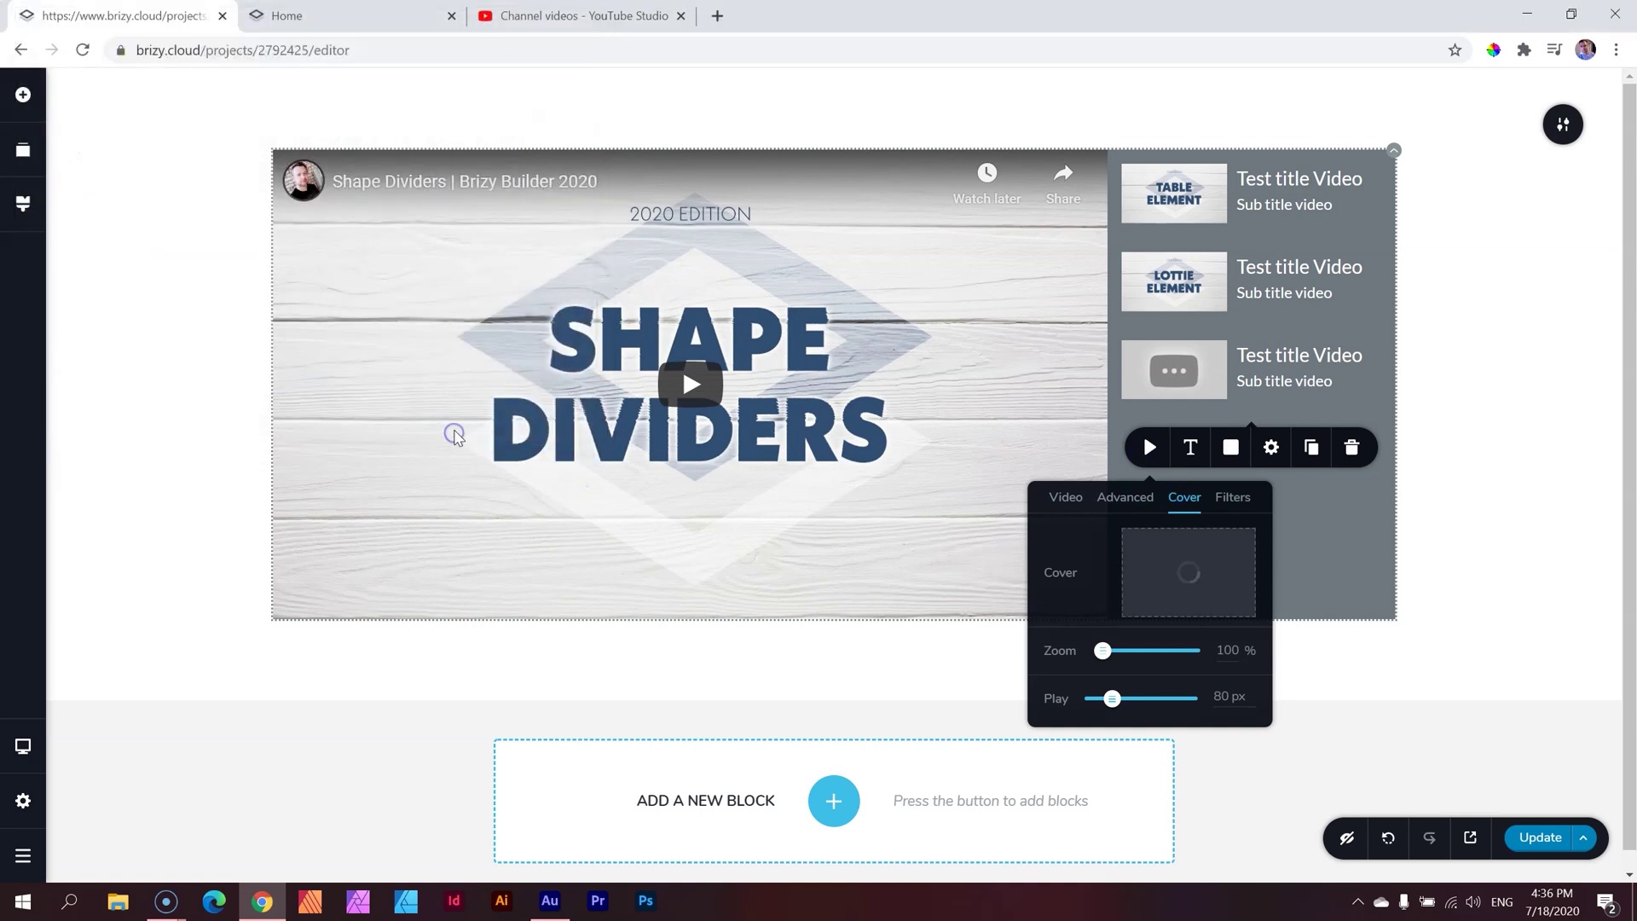
Deselect the playlist, glance at the published Home page, and return to the editor.
{"action": "left_click", "coordinate": [1526, 321]}
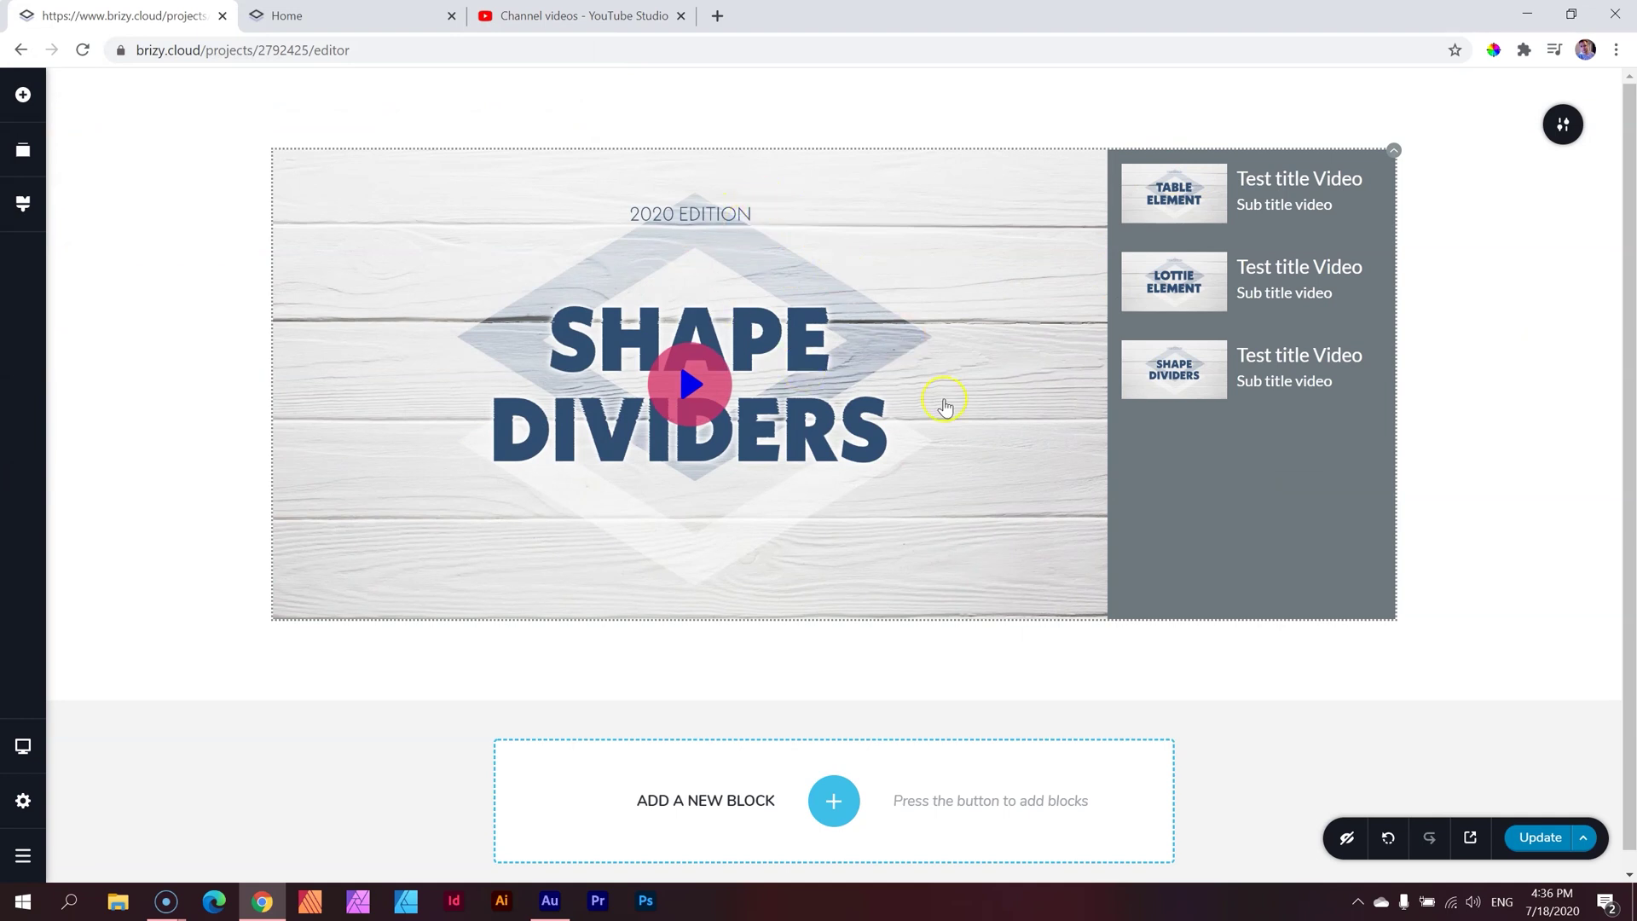
{"action": "left_click", "coordinate": [286, 15]}
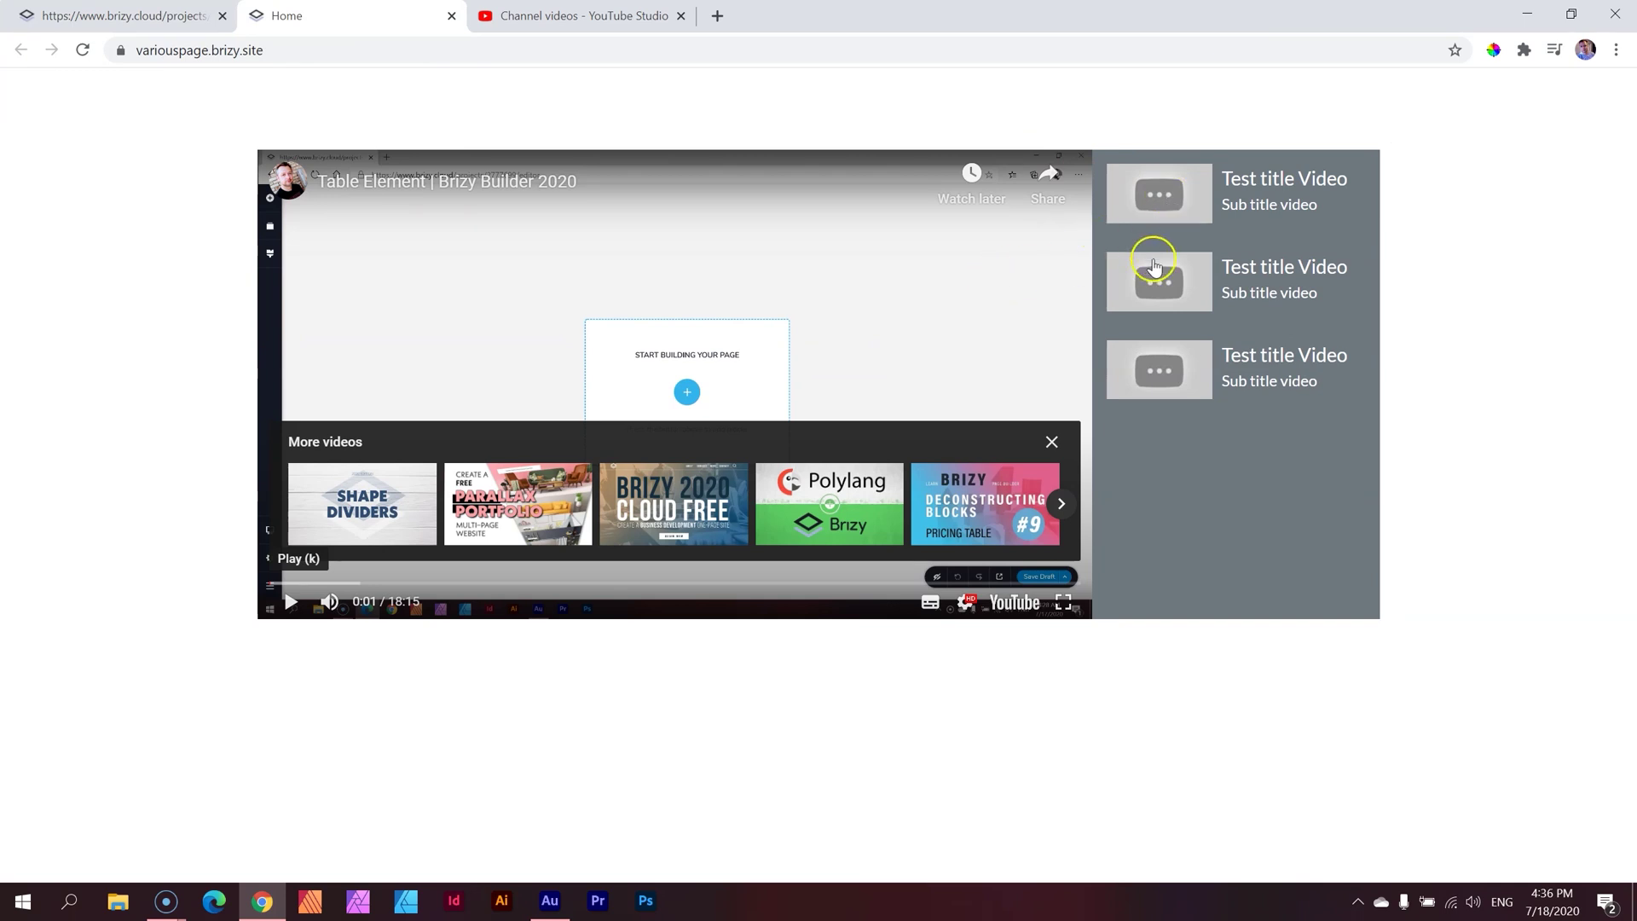
{"action": "left_click", "coordinate": [119, 15]}
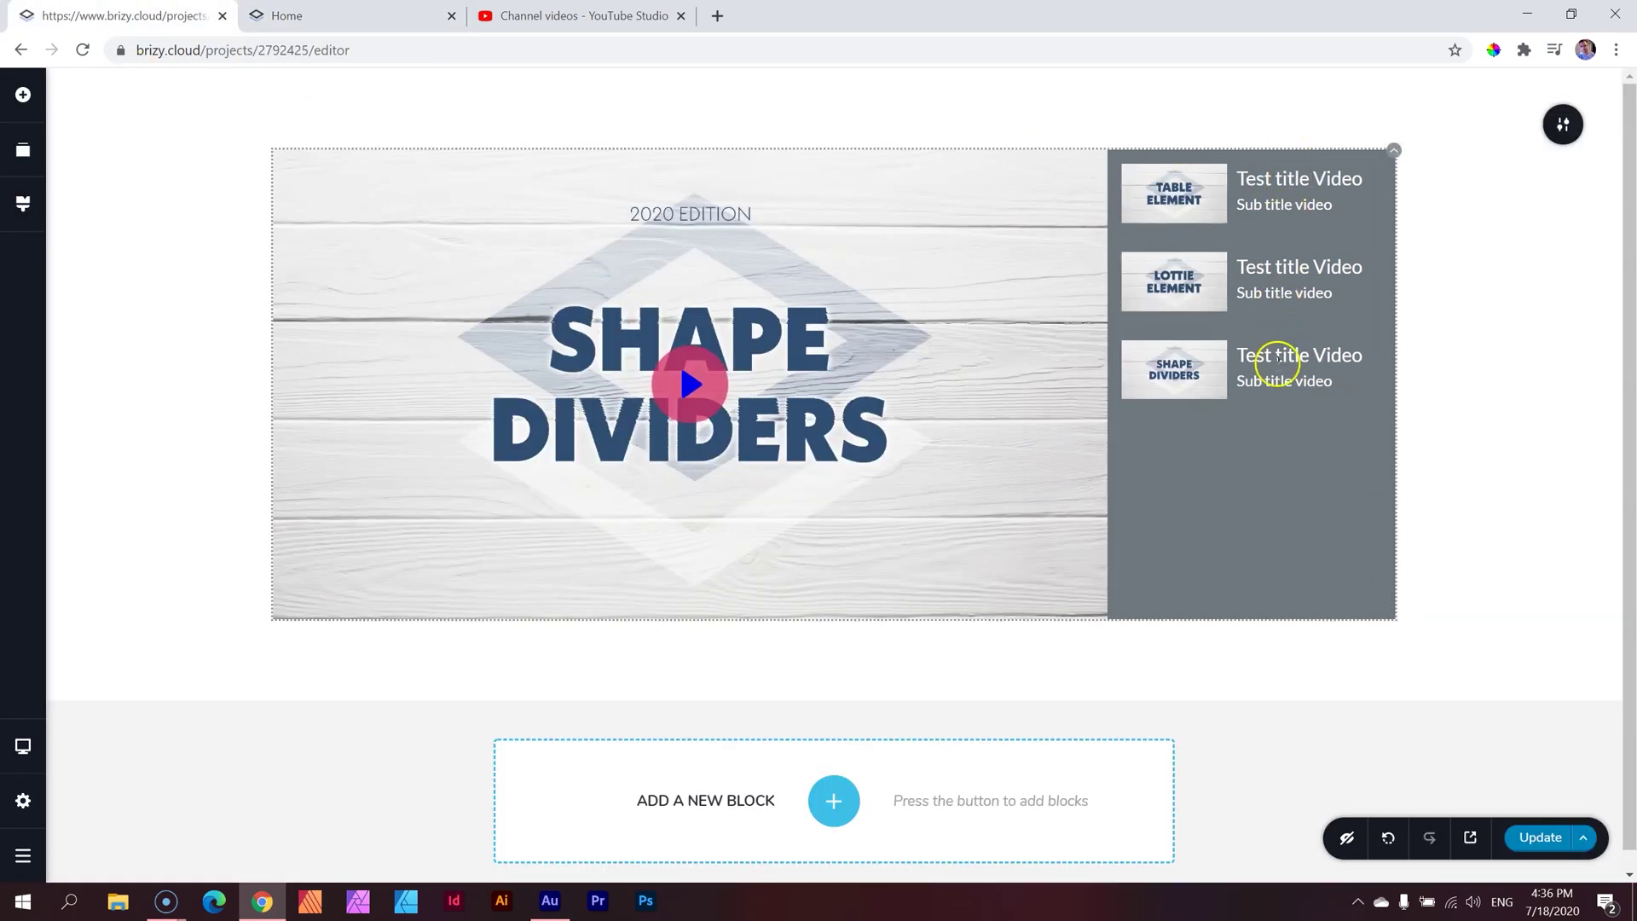
Retitle the first two items 'Video 1' and 'Video 2' and delete the second item's subtitle.
{"action": "triple_click", "coordinate": [1250, 181]}
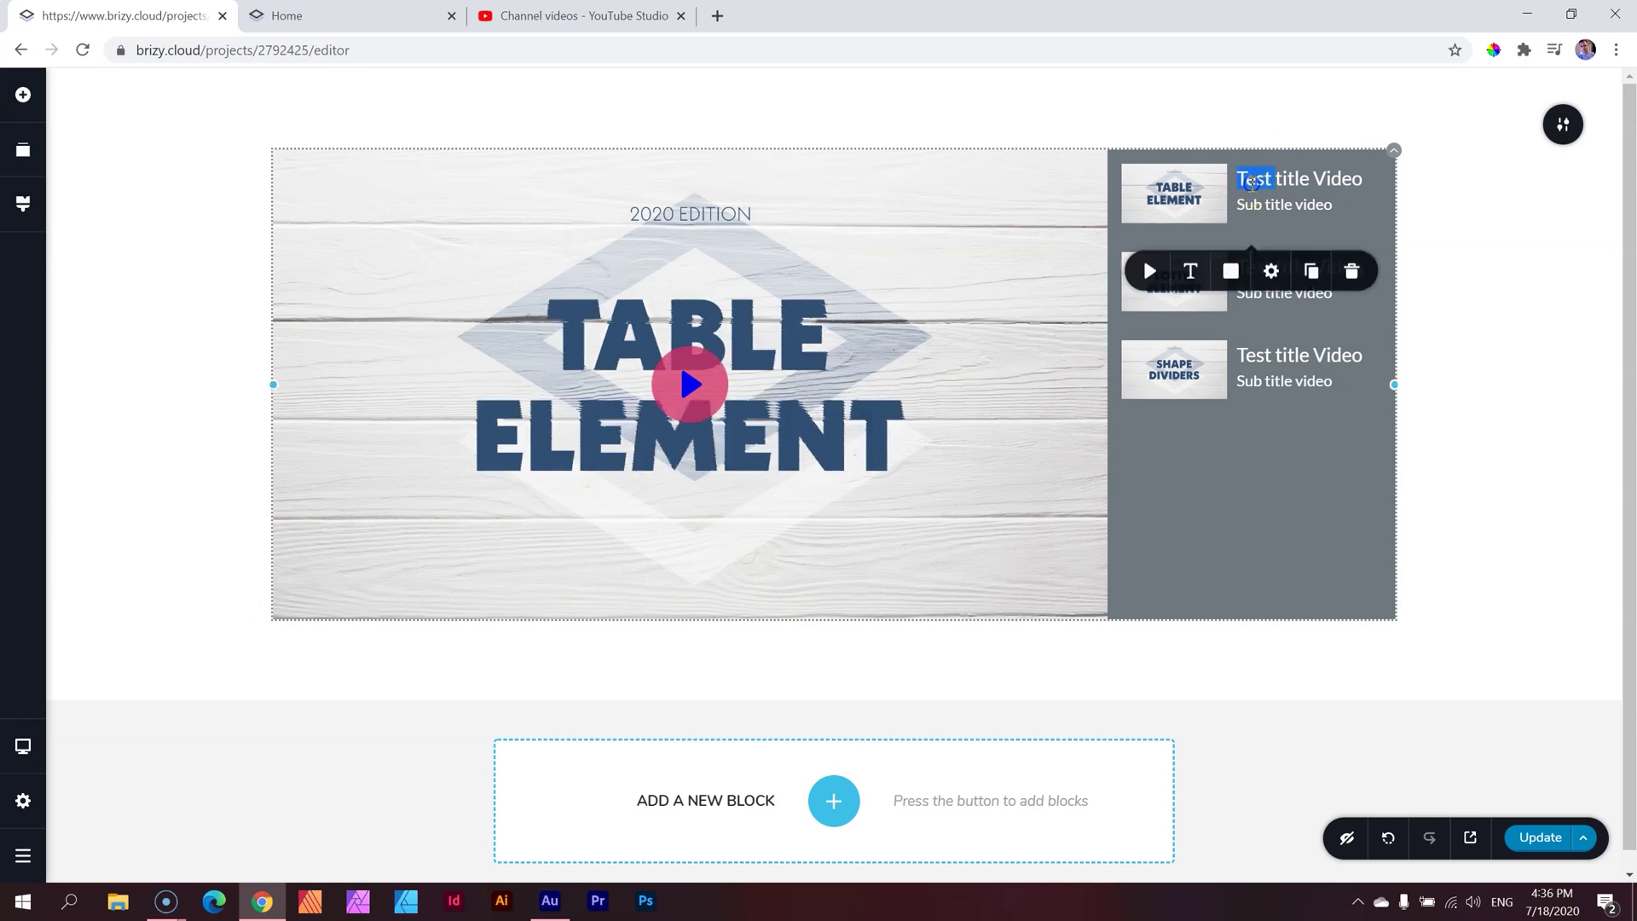
{"action": "type", "text": "Video 1"}
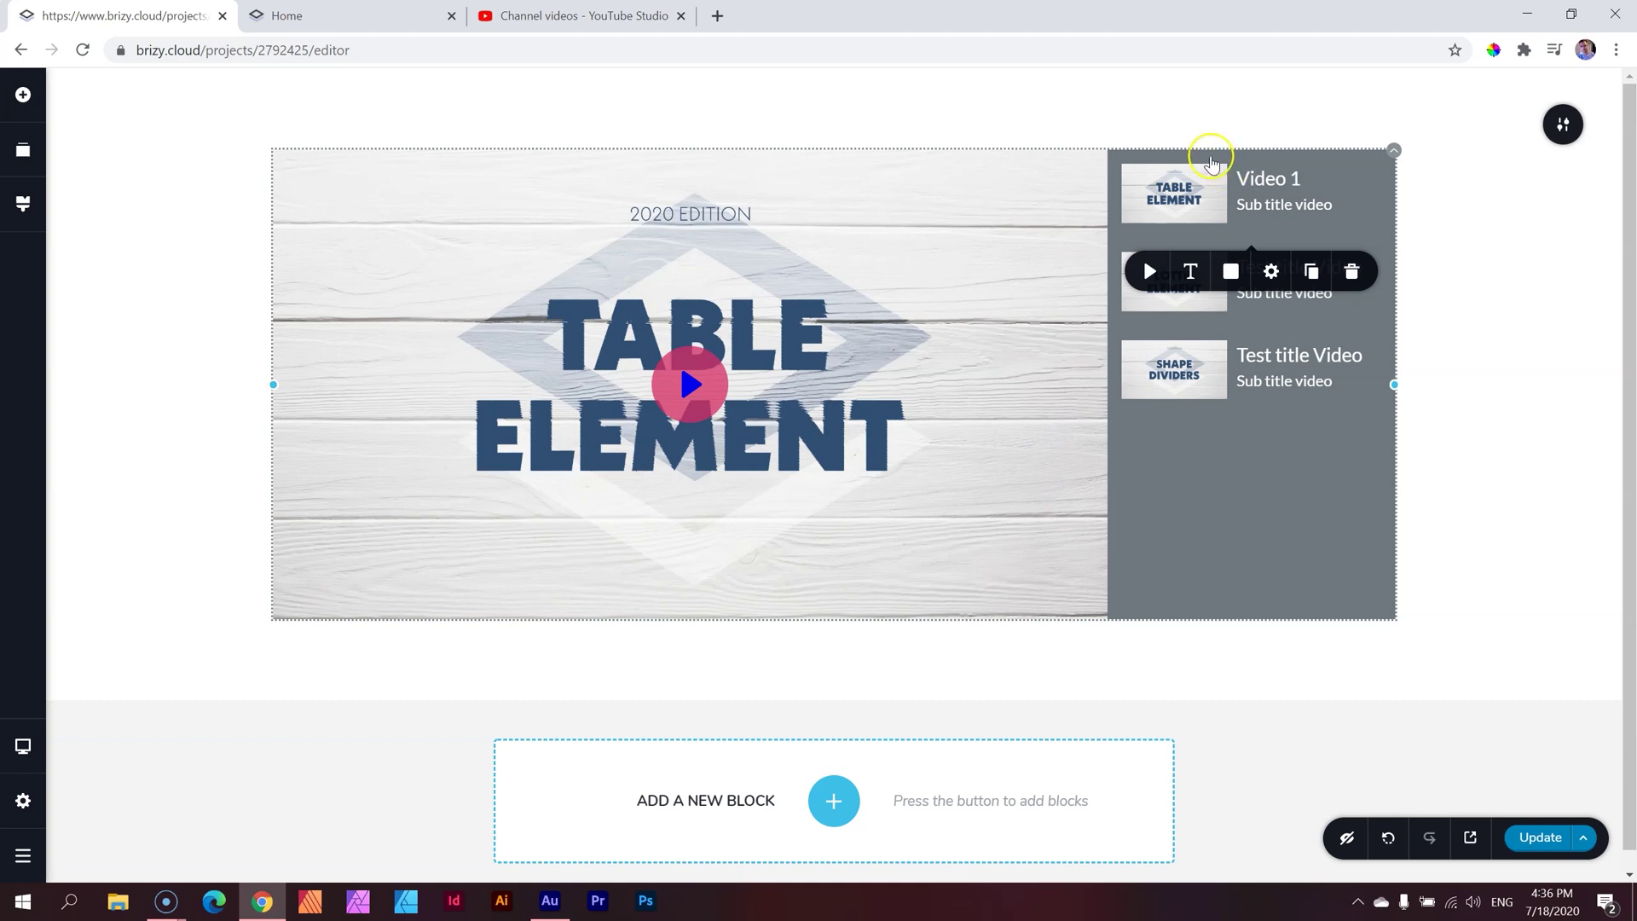
{"action": "left_click", "coordinate": [1452, 311]}
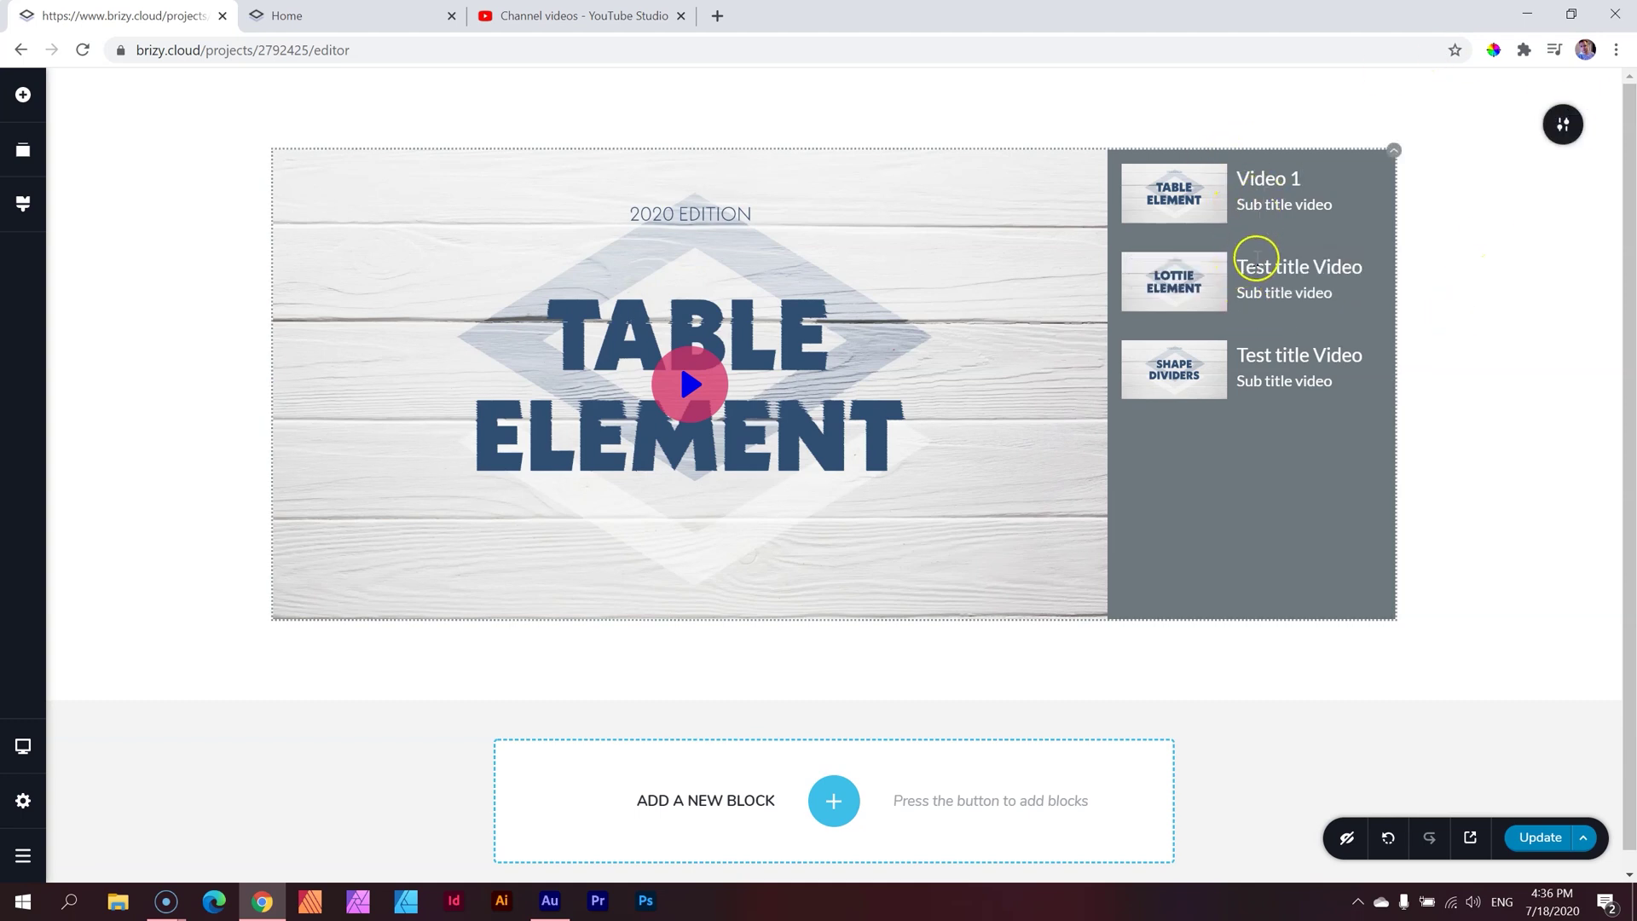
{"action": "triple_click", "coordinate": [1256, 258]}
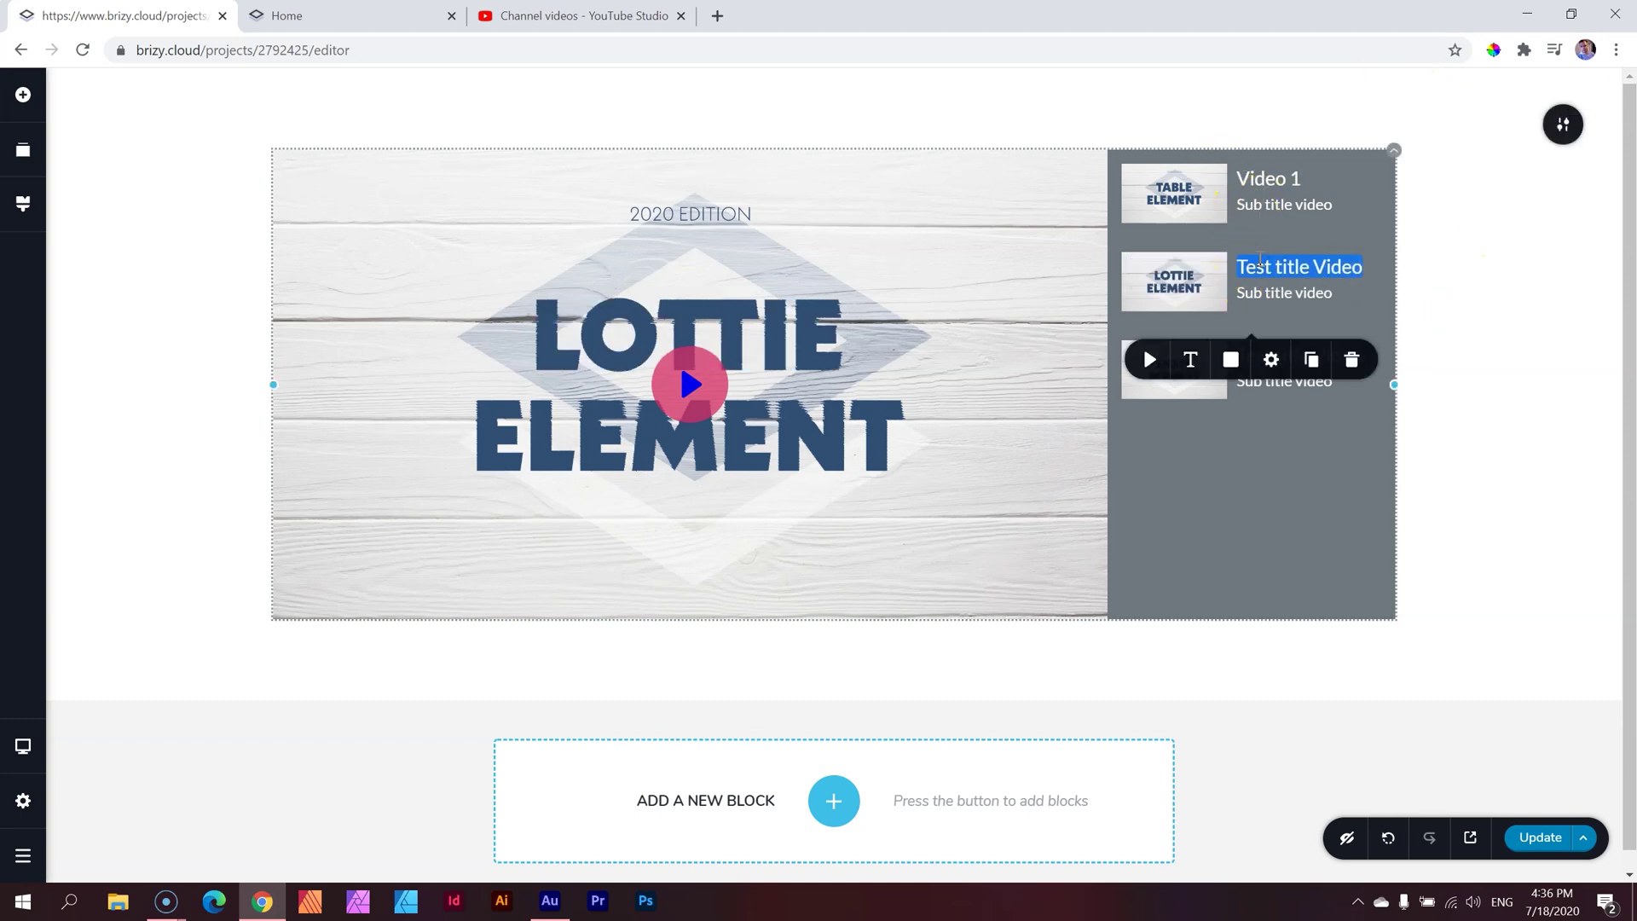
{"action": "type", "text": "Video 2"}
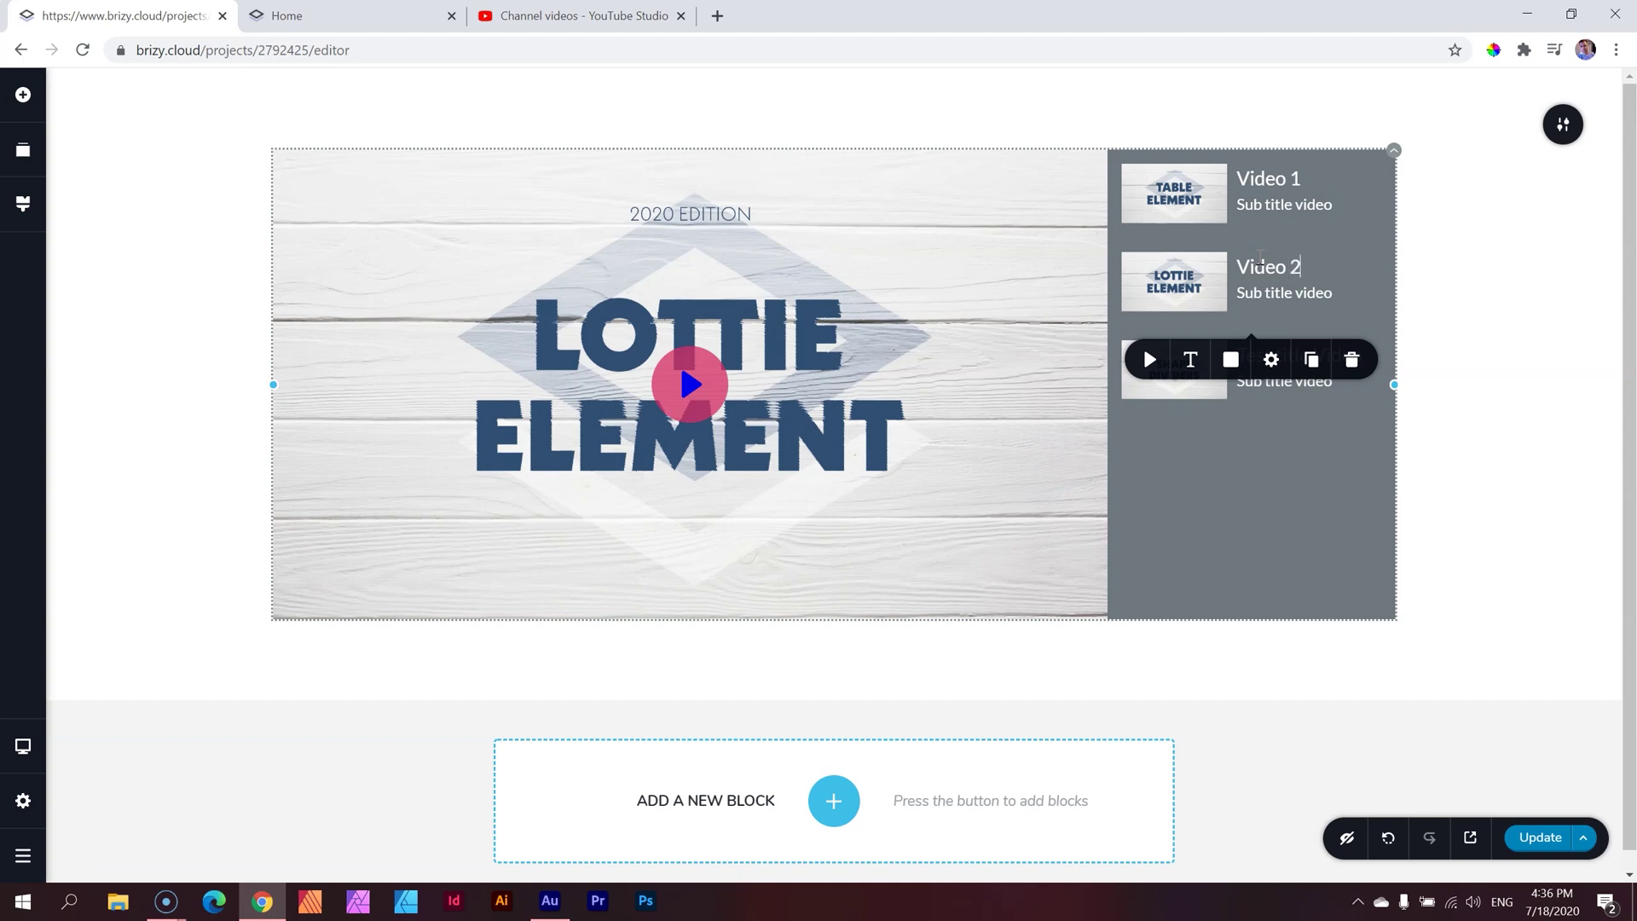
{"action": "triple_click", "coordinate": [1276, 293]}
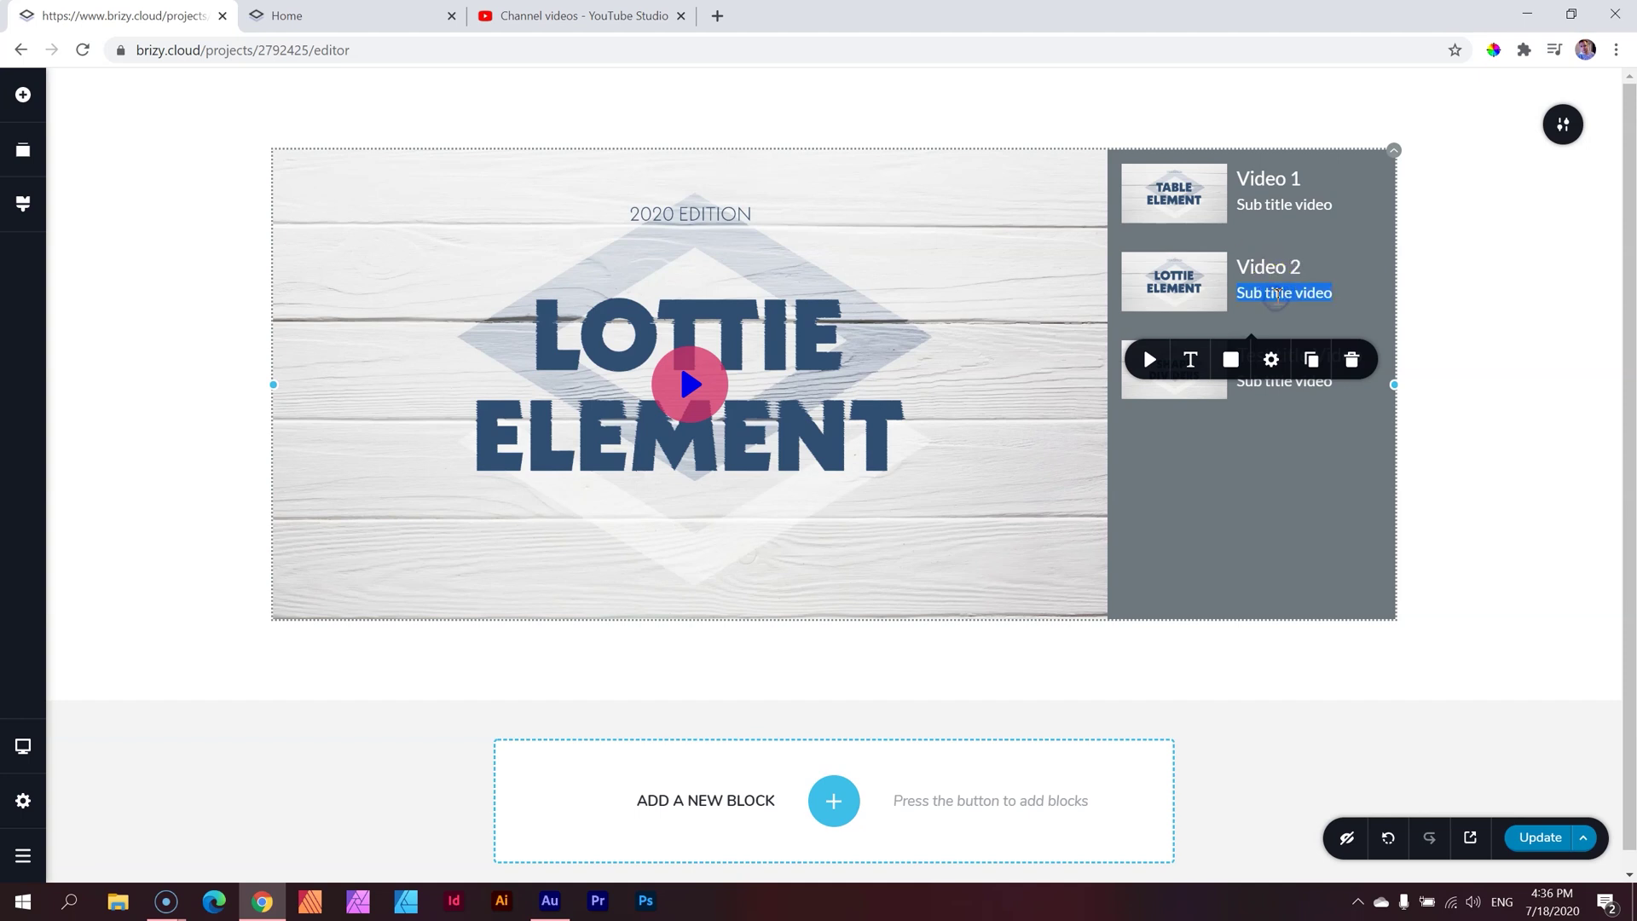
{"action": "key", "text": "BackSpace"}
{"action": "left_click", "coordinate": [1475, 299]}
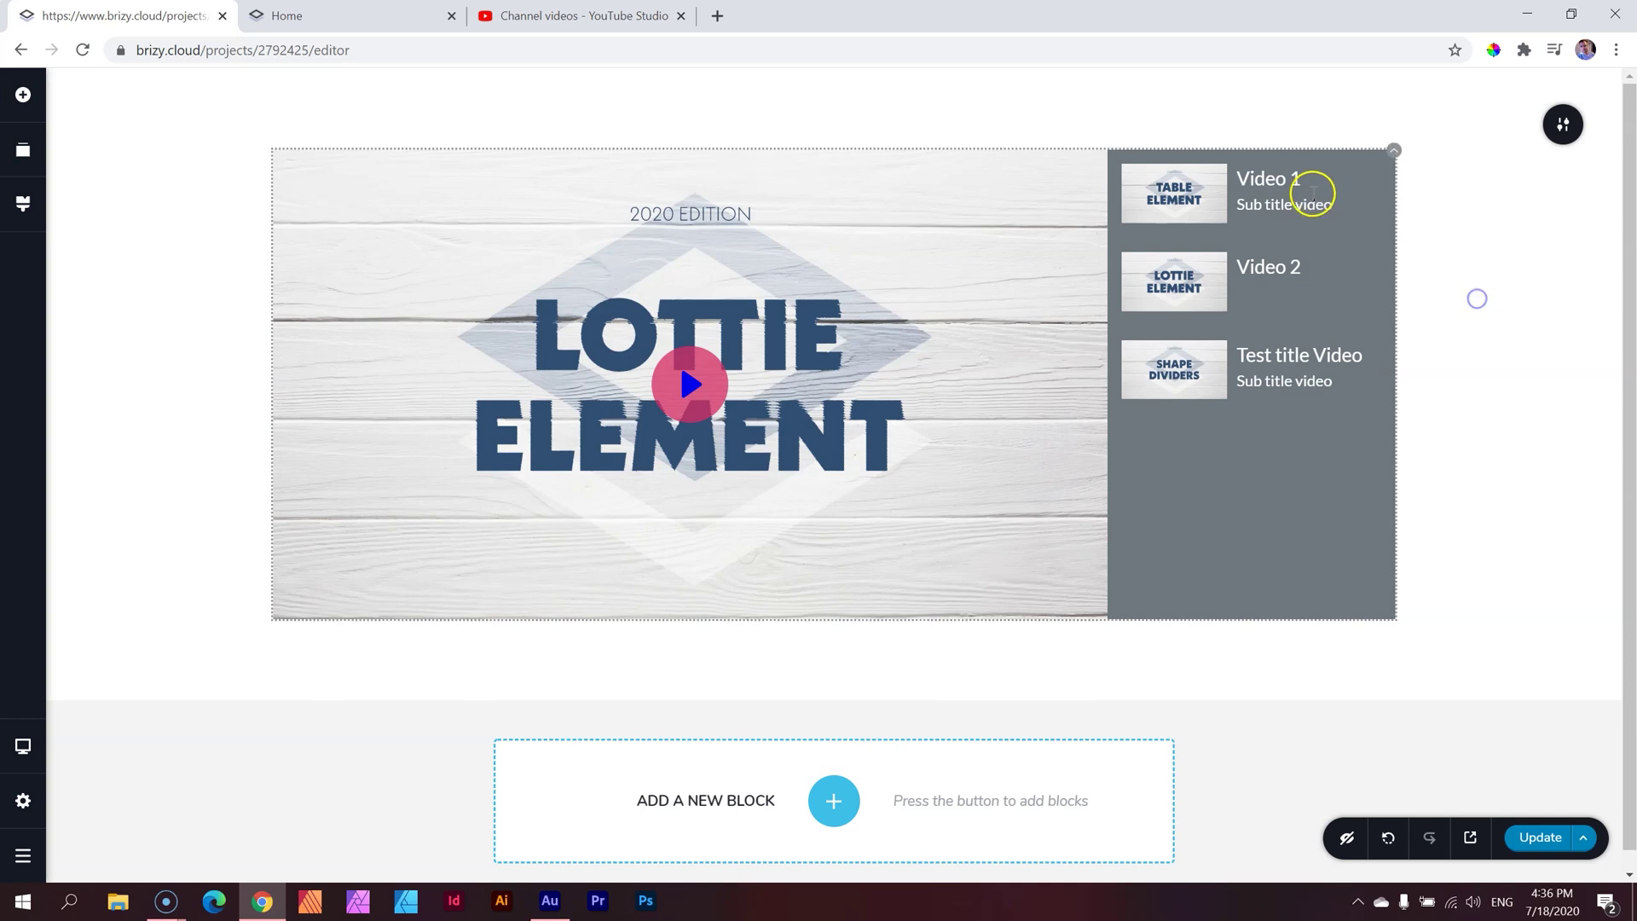
Delete the first item's subtitle, retitle the third item 'Video 3' and remove its subtitle.
{"action": "triple_click", "coordinate": [1276, 204]}
{"action": "key", "text": "BackSpace"}
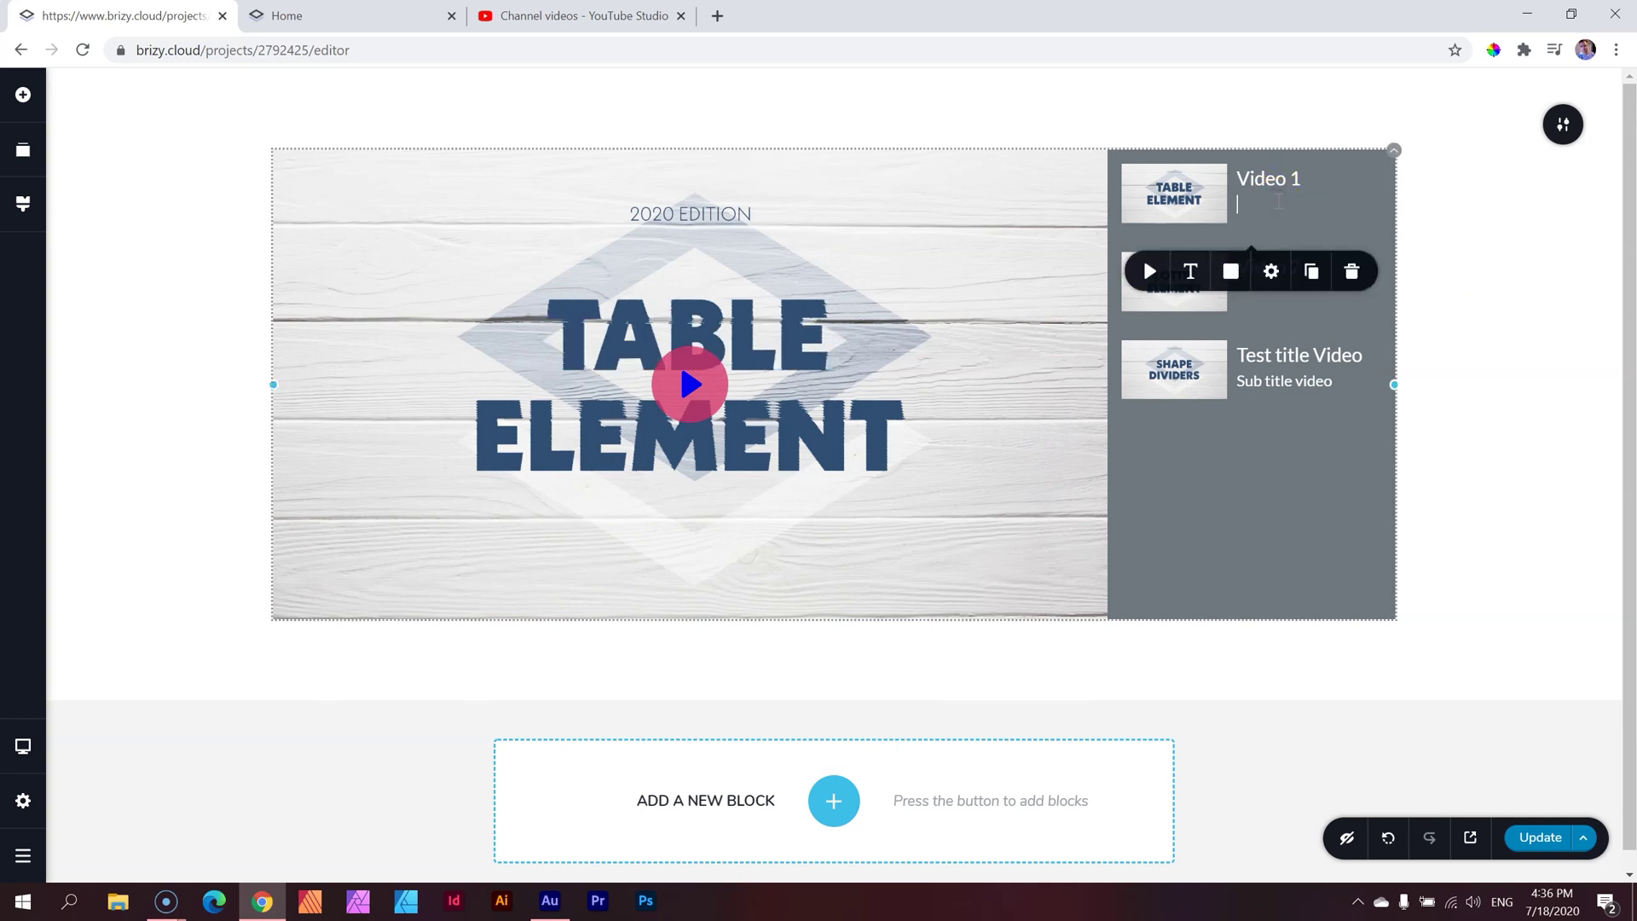
{"action": "left_click", "coordinate": [1456, 272]}
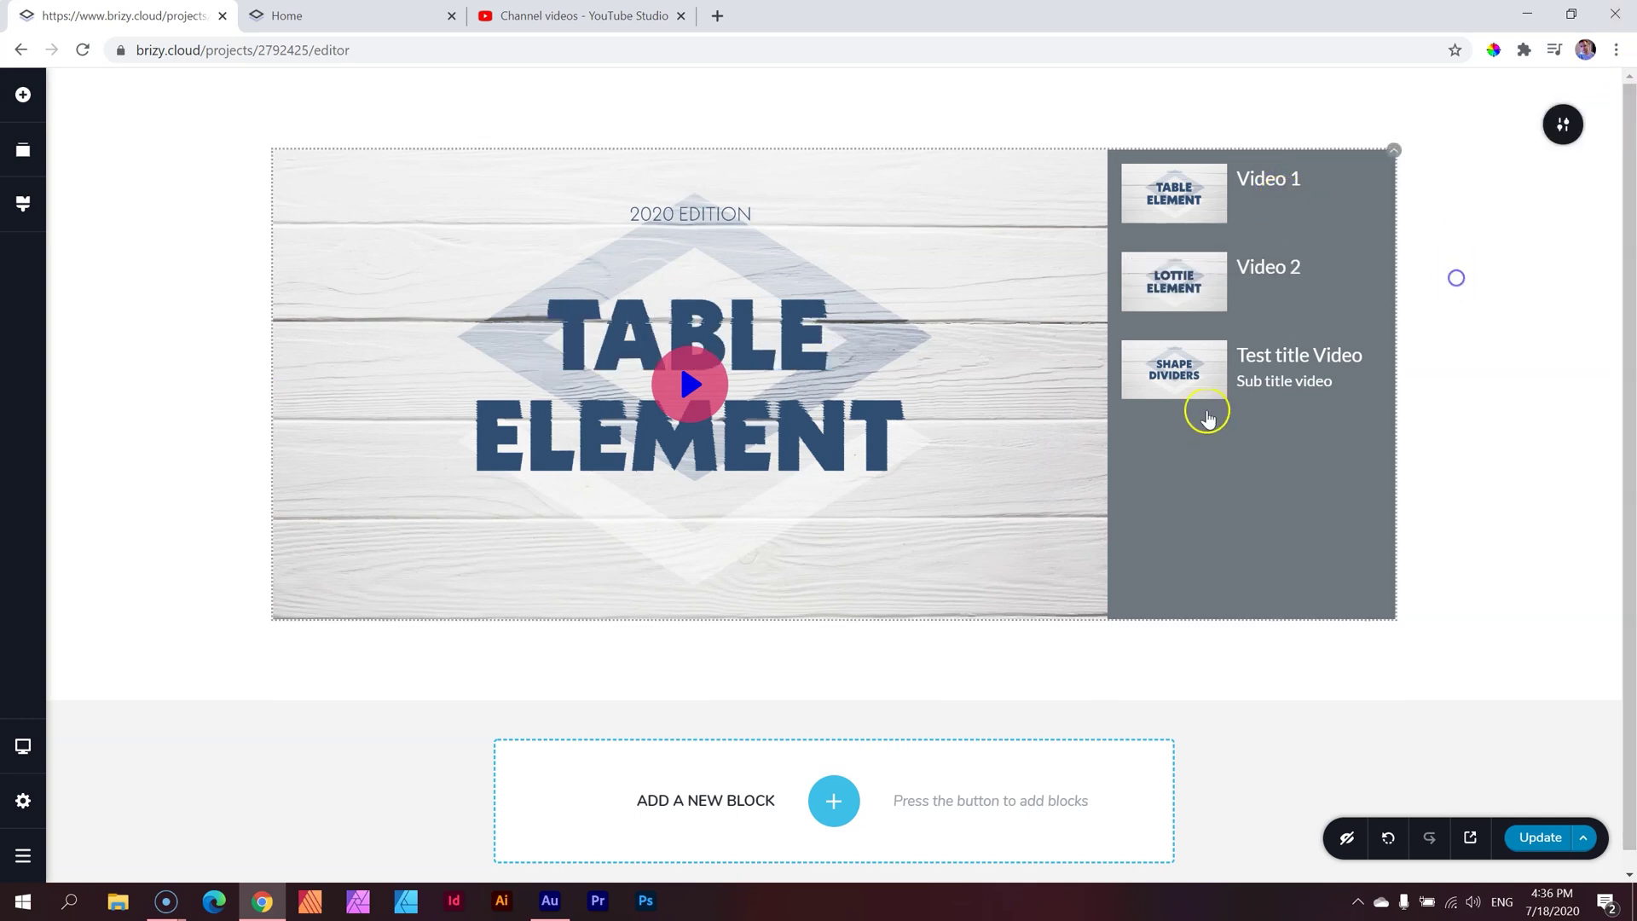
{"action": "triple_click", "coordinate": [1253, 354]}
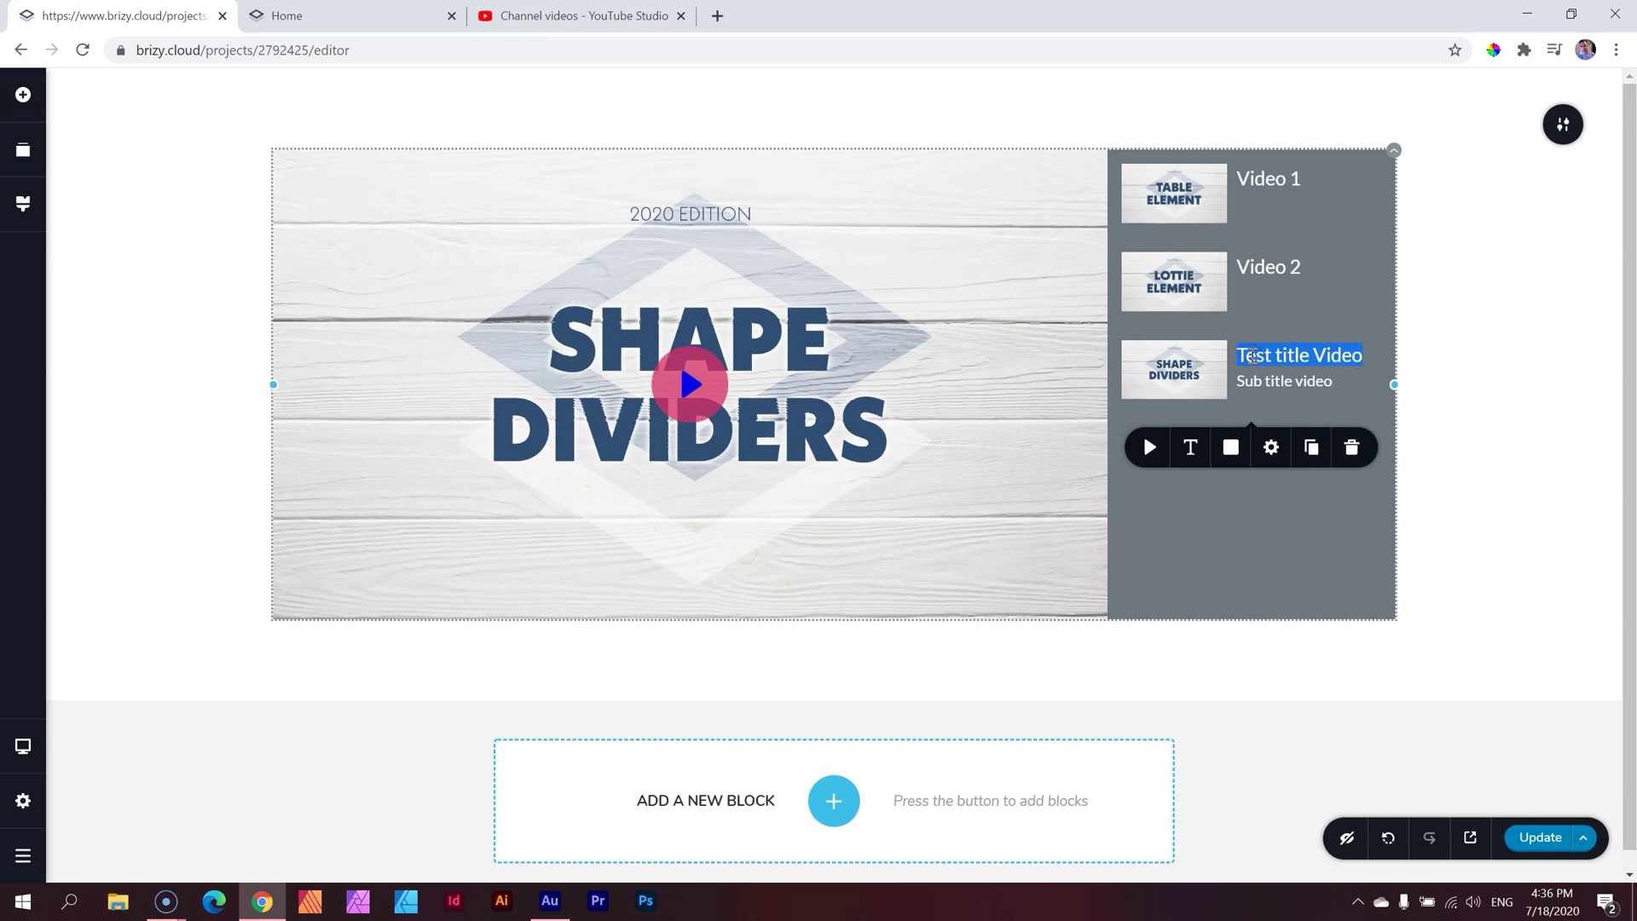
{"action": "type", "text": "Video 3"}
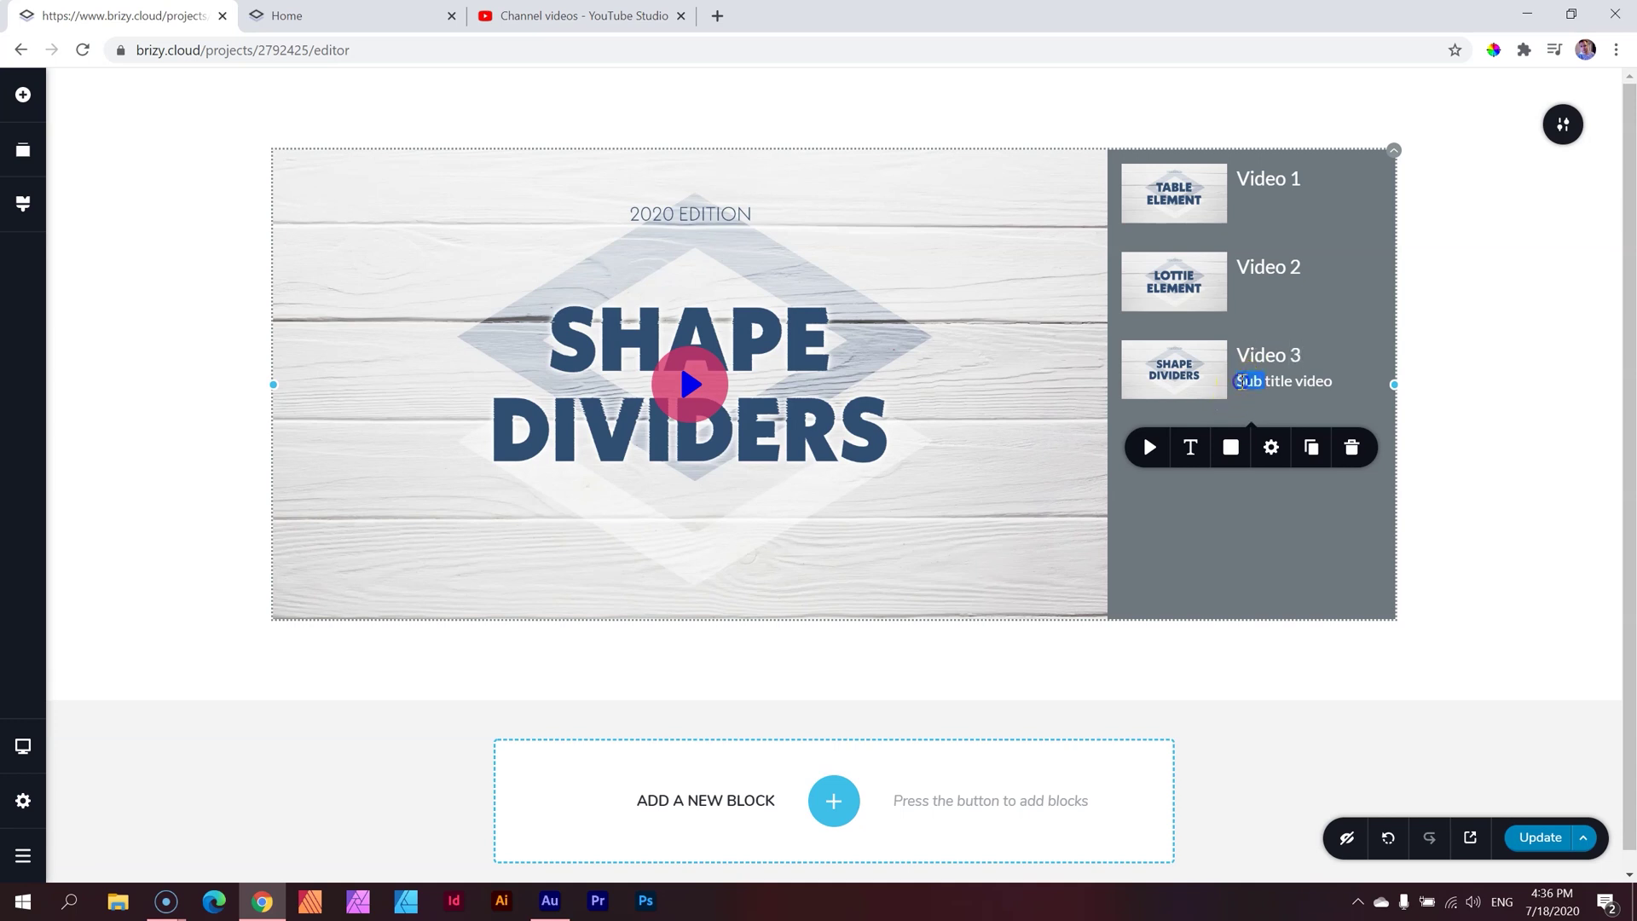
{"action": "triple_click", "coordinate": [1242, 381]}
{"action": "key", "text": "BackSpace"}
{"action": "left_click", "coordinate": [1341, 365]}
Dismiss the video filters popup and show the title typography (size 20, line height 1.5).
{"action": "left_click", "coordinate": [1333, 134]}
{"action": "left_click", "coordinate": [1201, 271]}
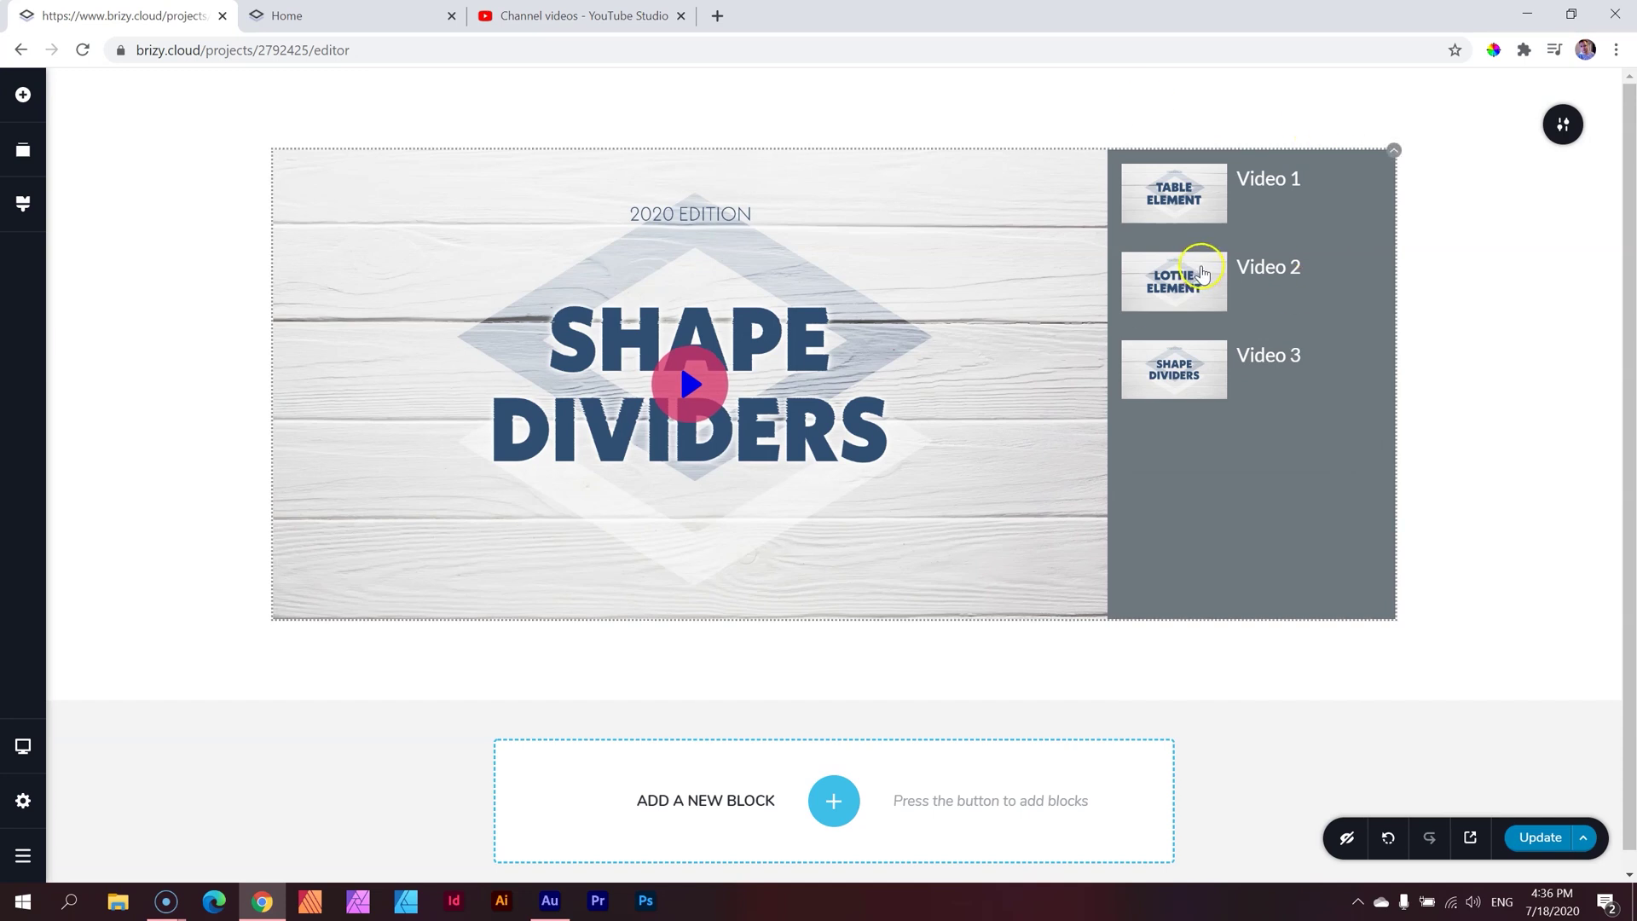
{"action": "left_click", "coordinate": [1203, 181]}
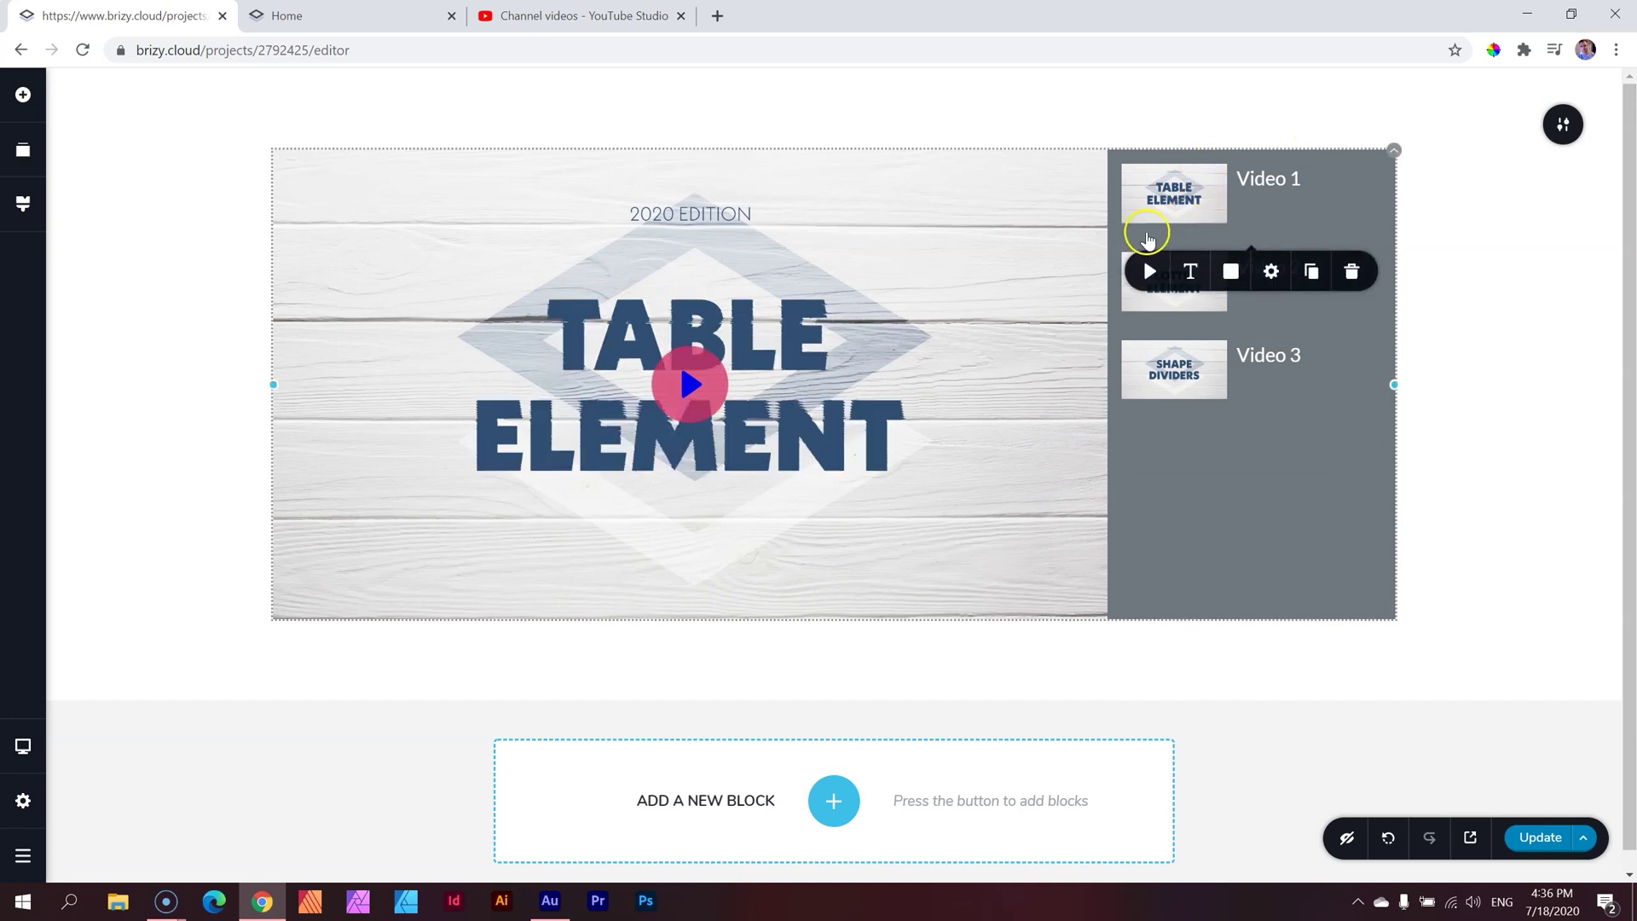
{"action": "left_click", "coordinate": [1150, 272]}
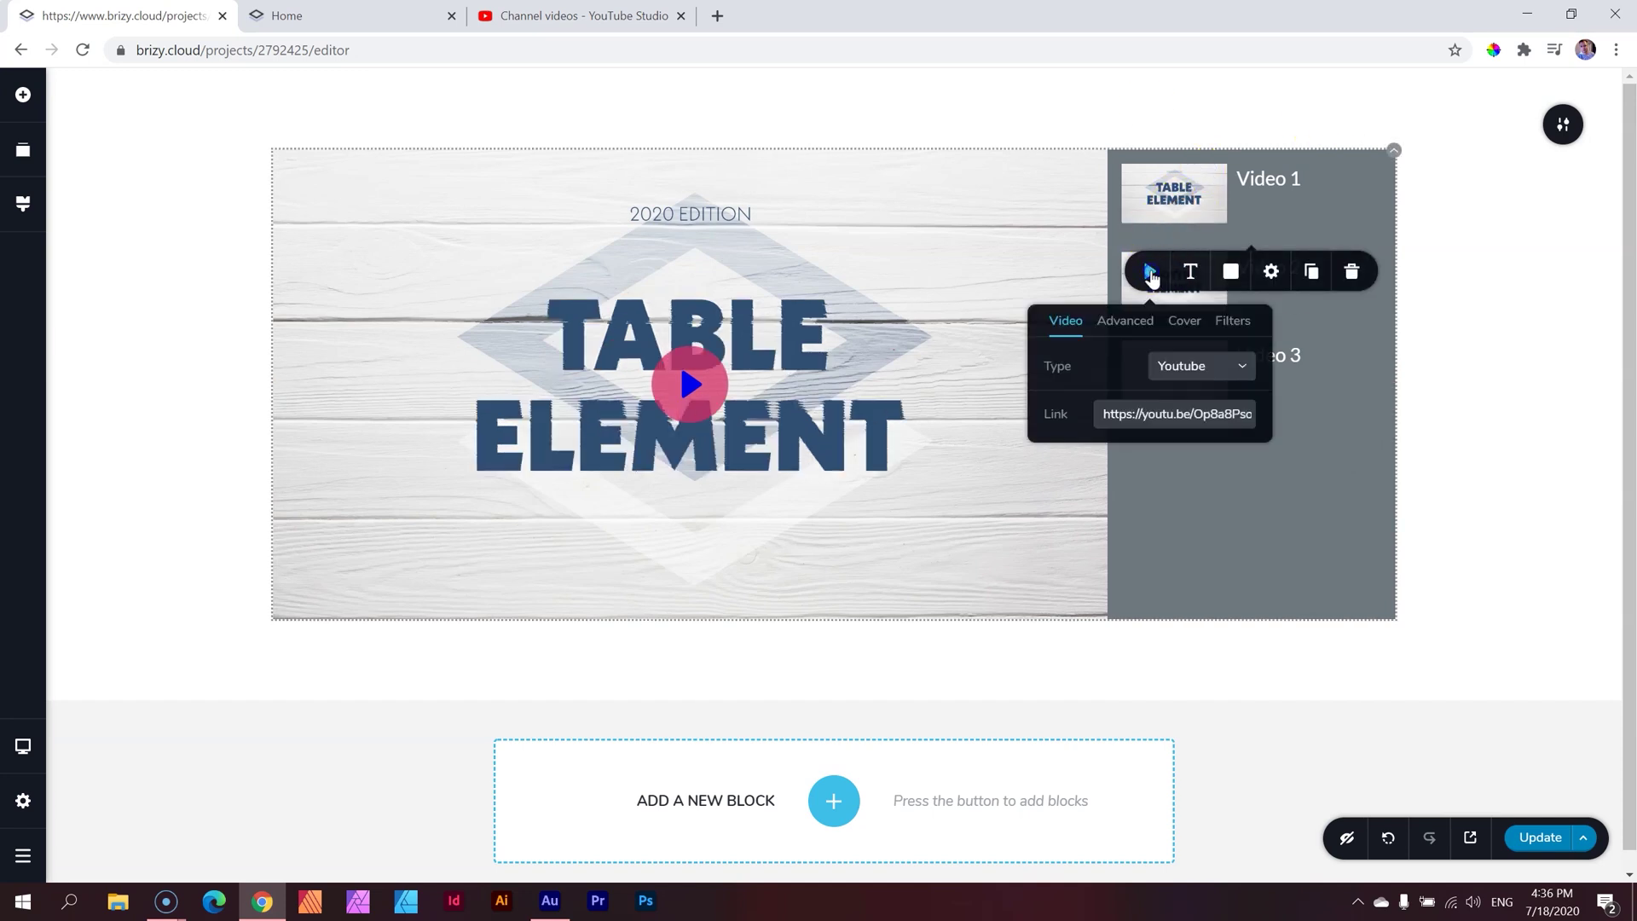
{"action": "left_click", "coordinate": [1232, 322]}
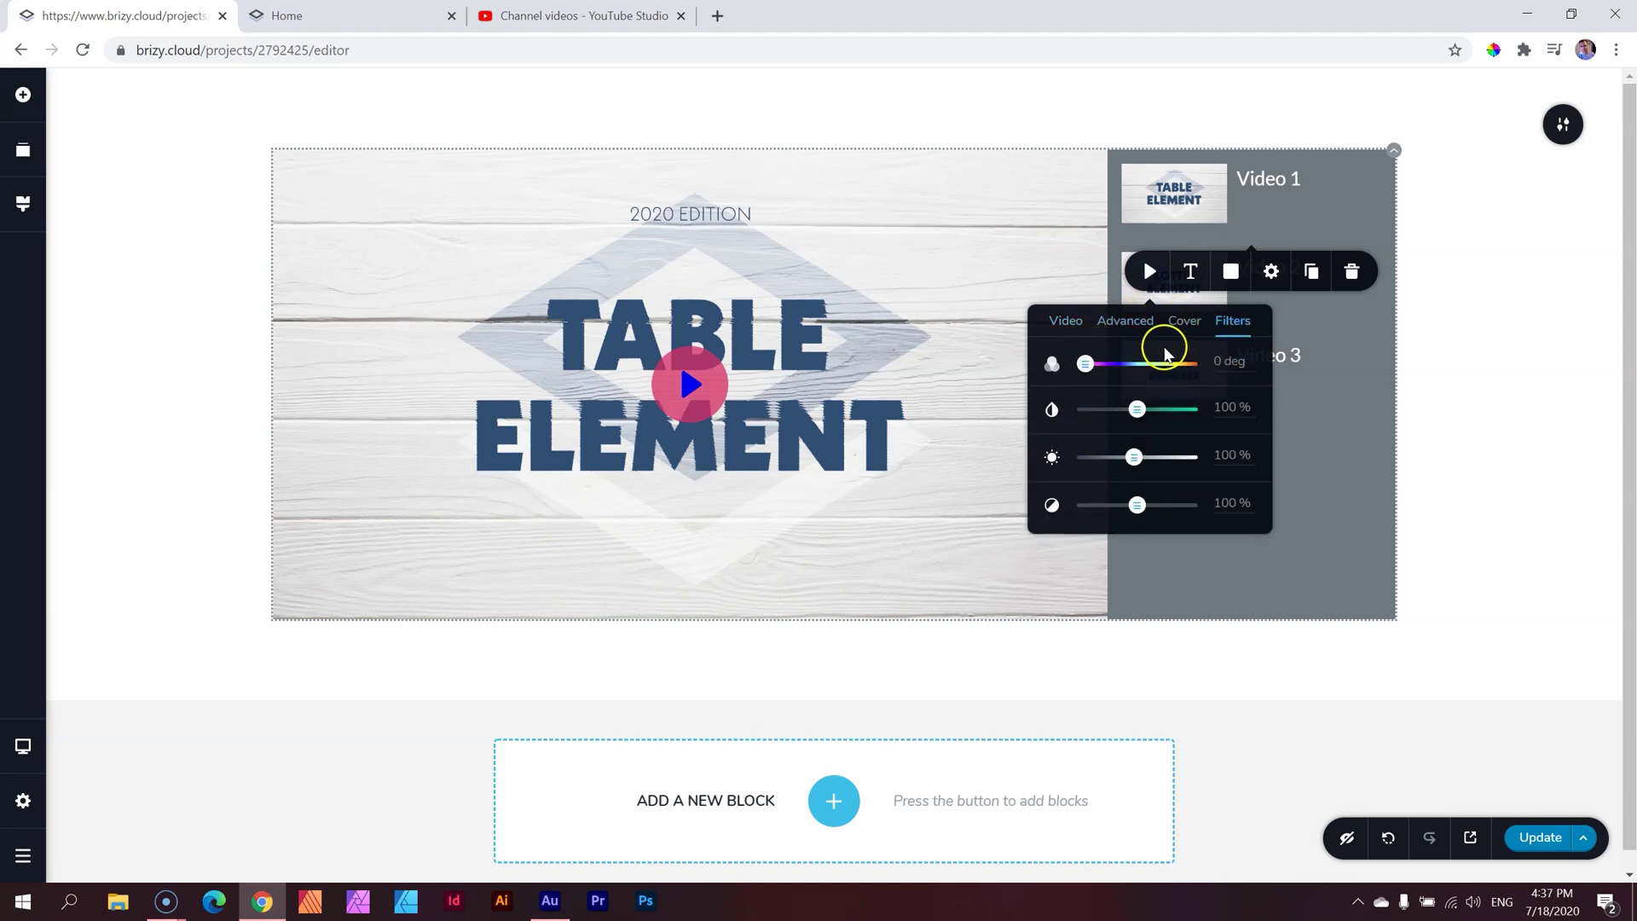
{"action": "left_click", "coordinate": [1150, 272]}
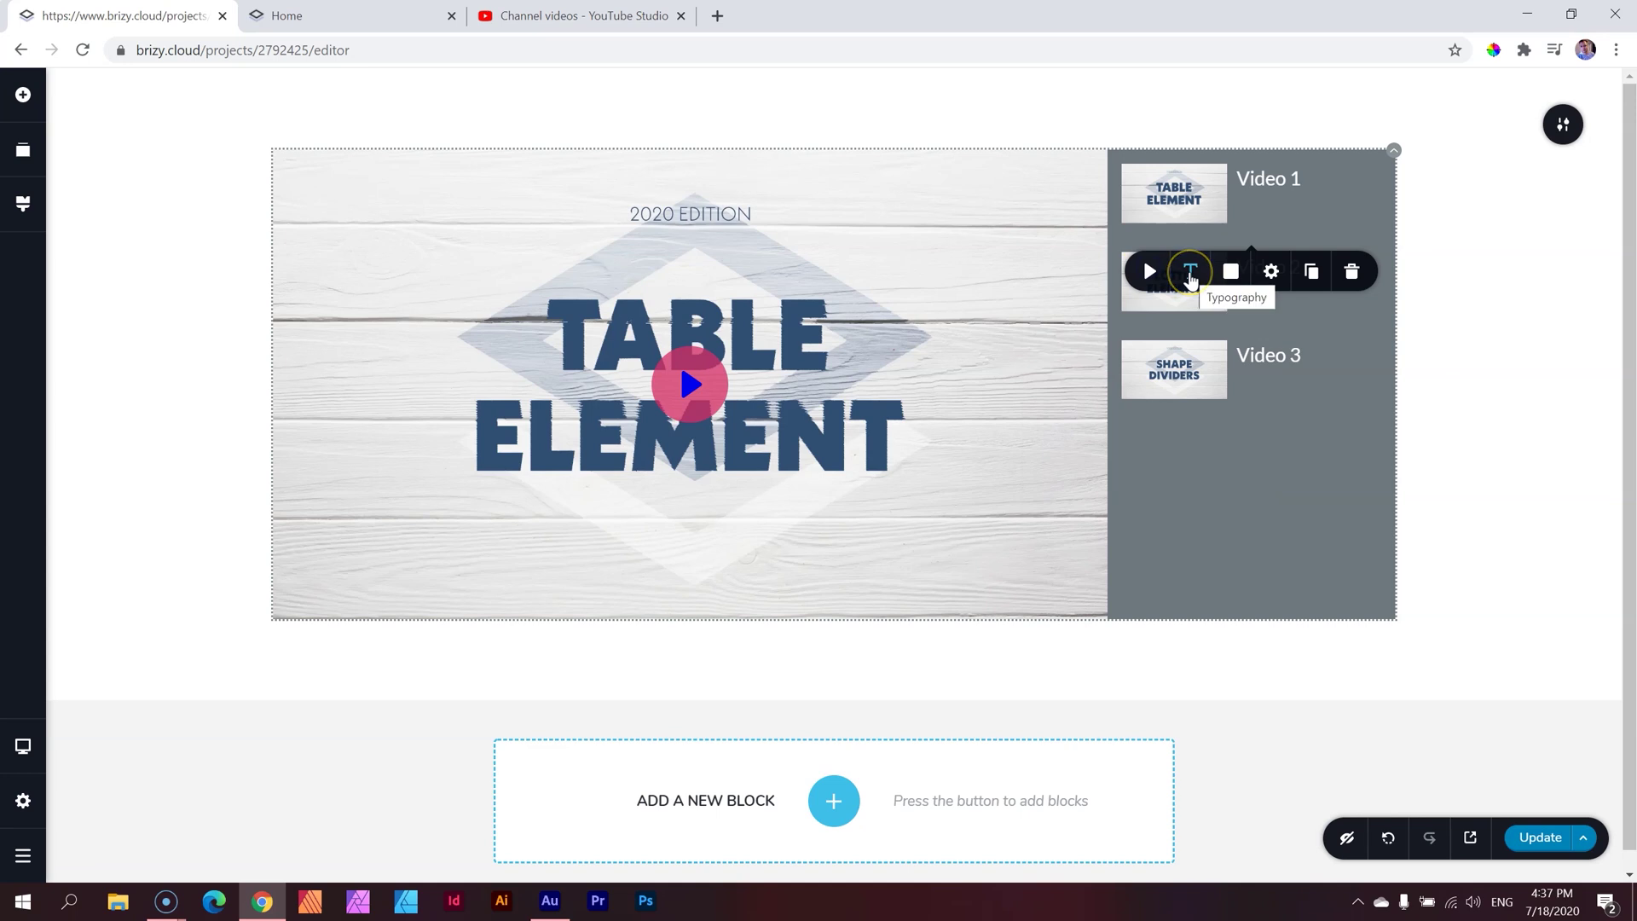
{"action": "left_click", "coordinate": [1191, 275]}
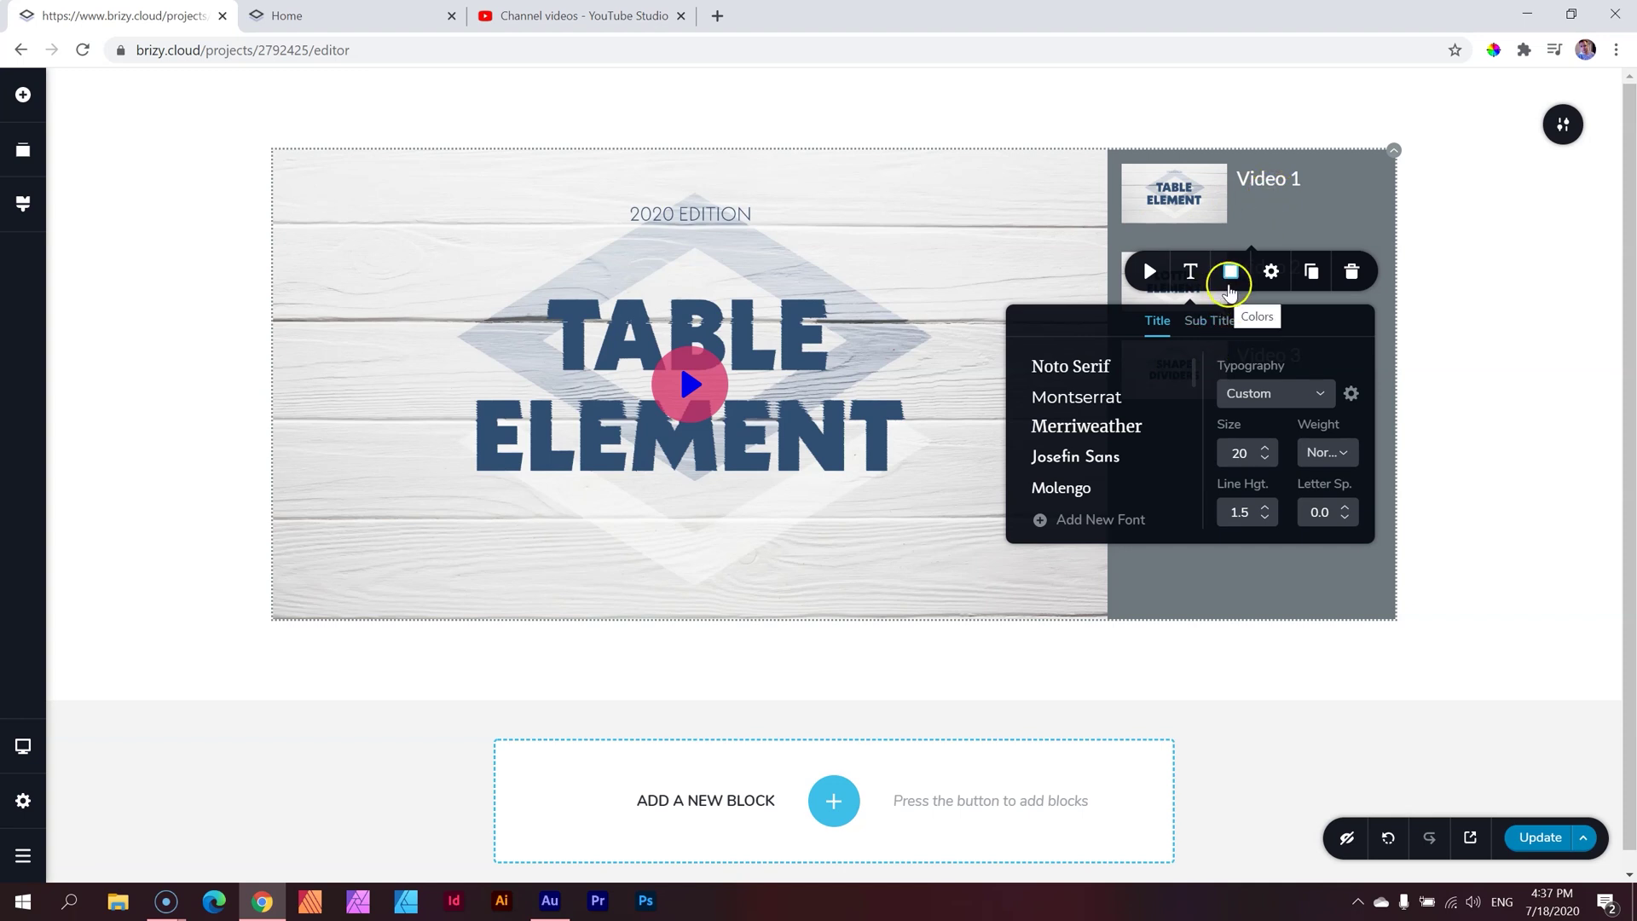
Shrink the playlist thumbnails to 99 px and lower the title font size from 20 to 18.
{"action": "left_click", "coordinate": [1268, 272]}
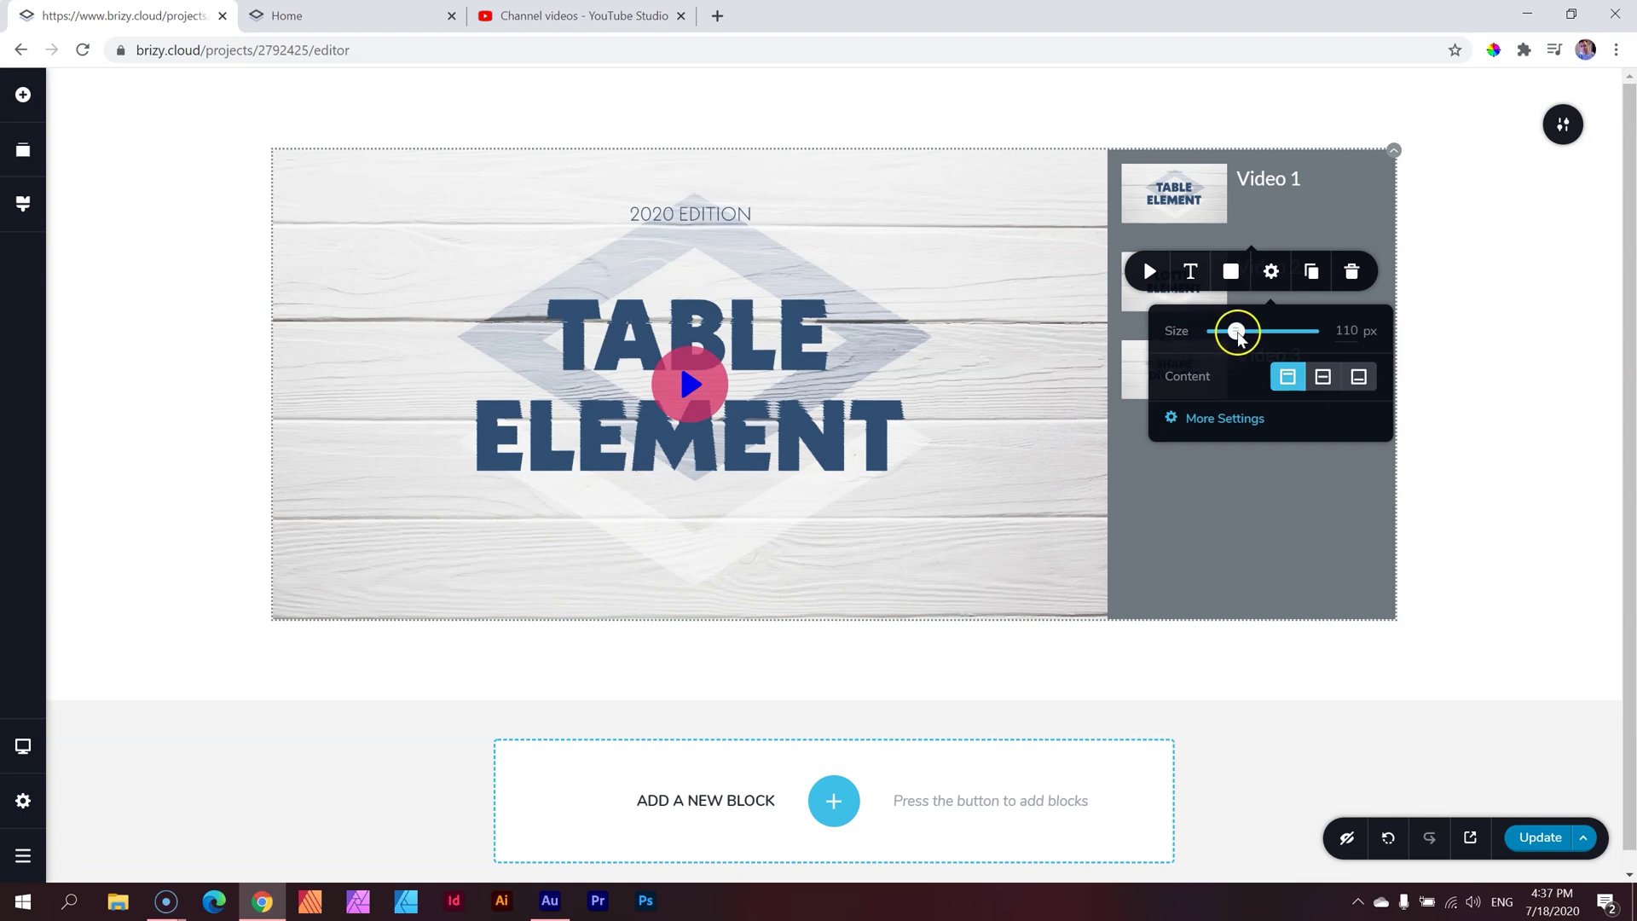
{"action": "mouse_move", "coordinate": [1237, 335]}
{"action": "left_mouse_down"}
{"action": "mouse_move", "coordinate": [1262, 339]}
{"action": "mouse_move", "coordinate": [1235, 337]}
{"action": "left_mouse_up"}
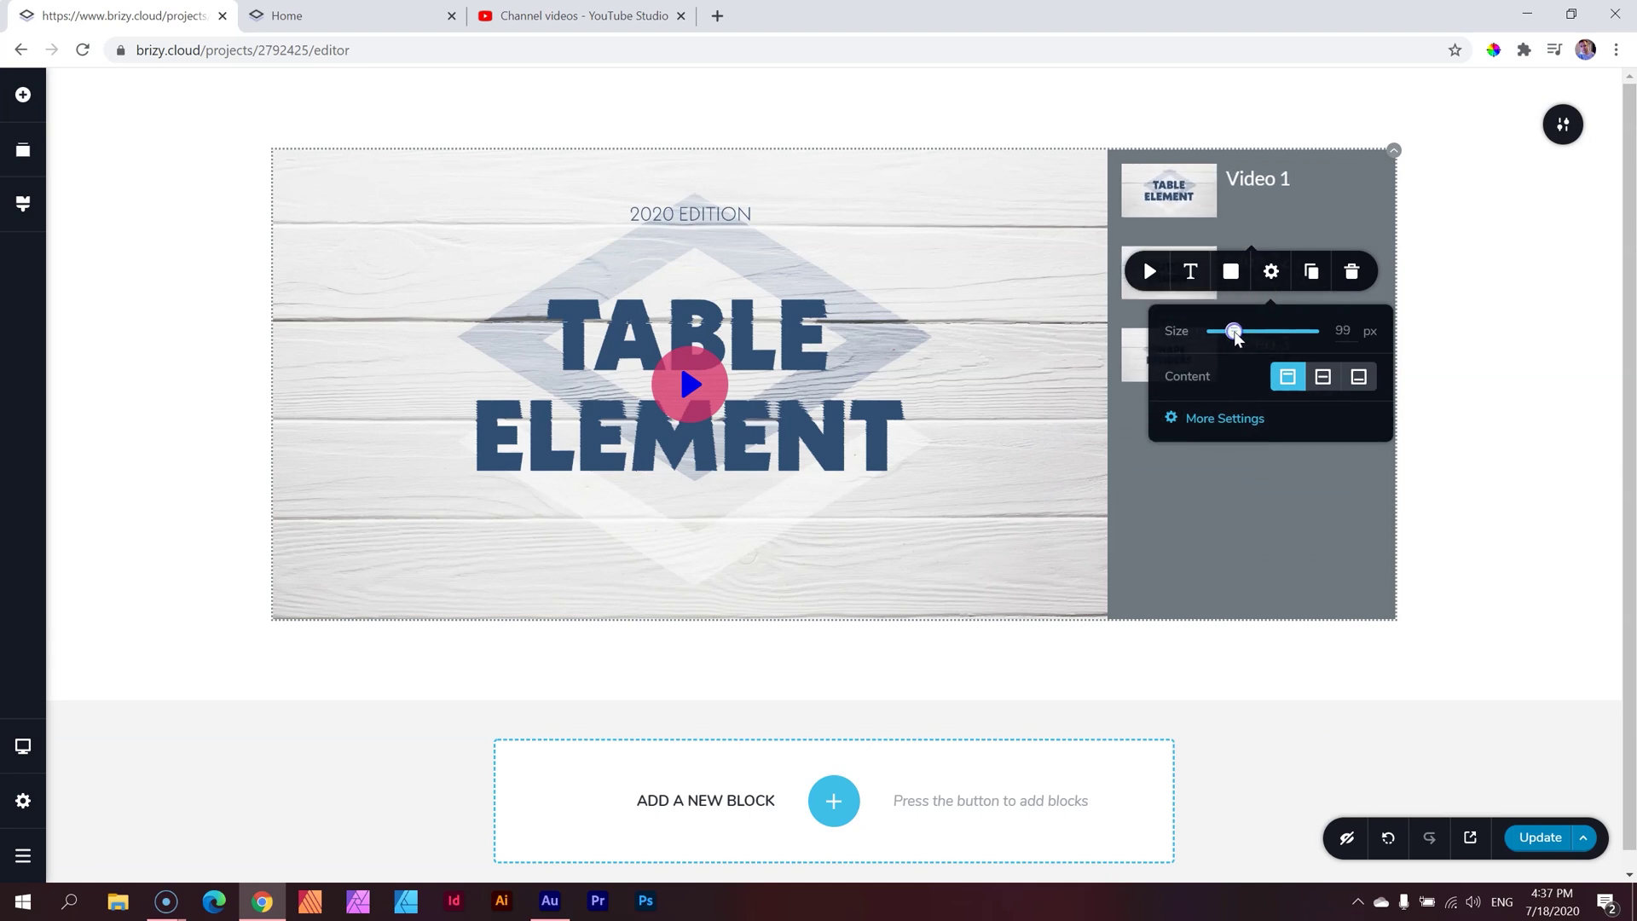
{"action": "left_click", "coordinate": [1193, 271]}
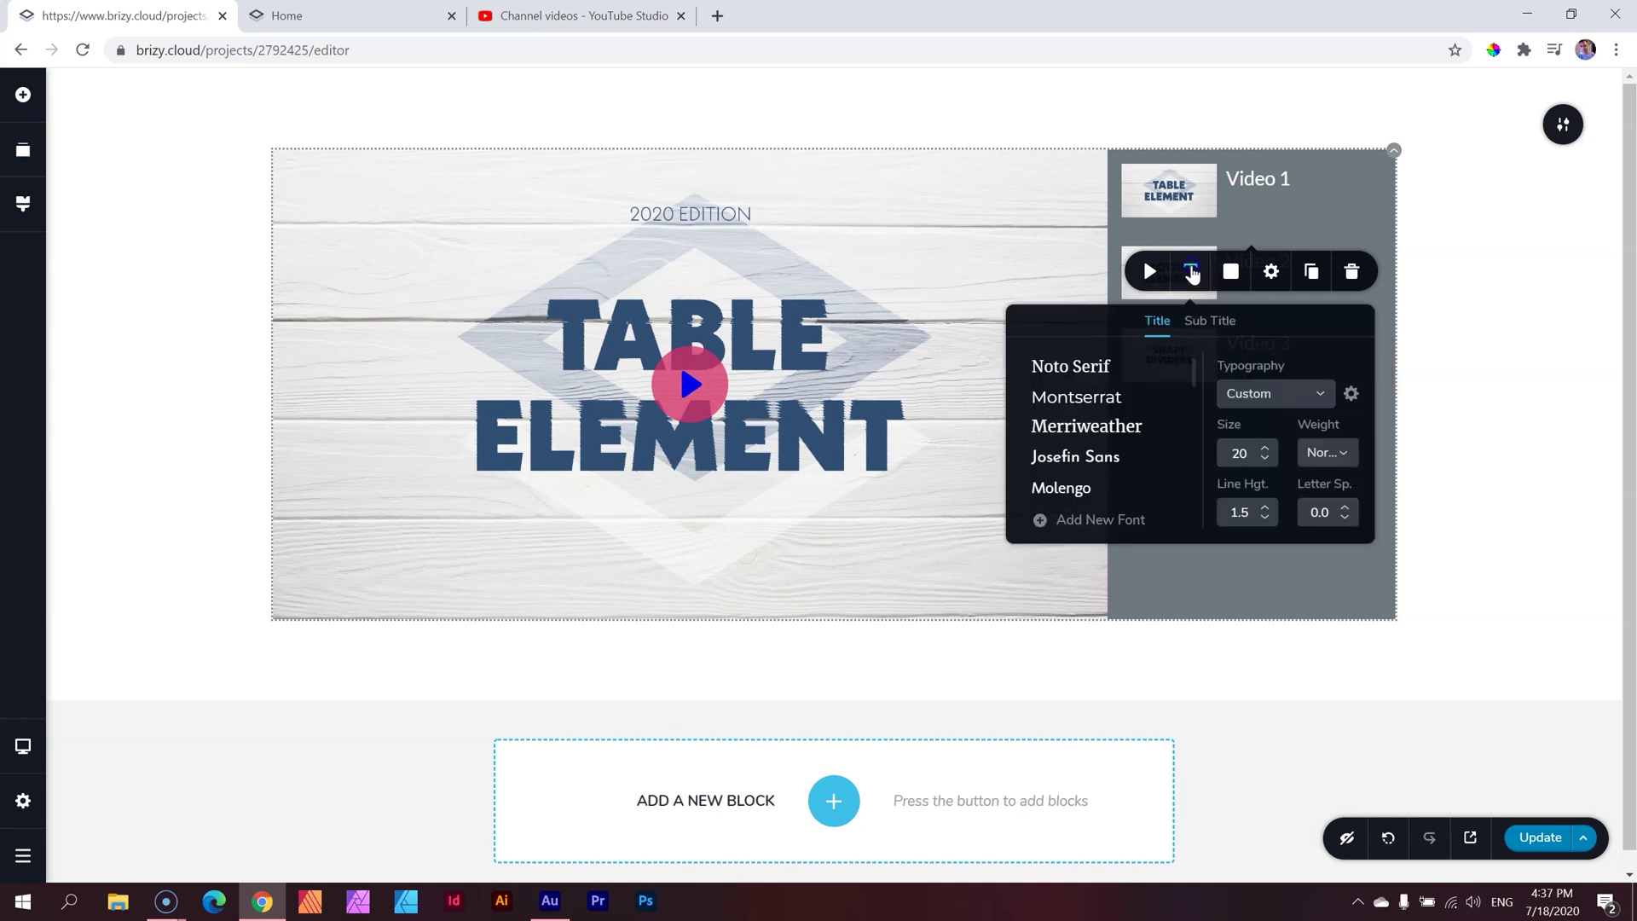
{"action": "left_click", "coordinate": [1267, 461]}
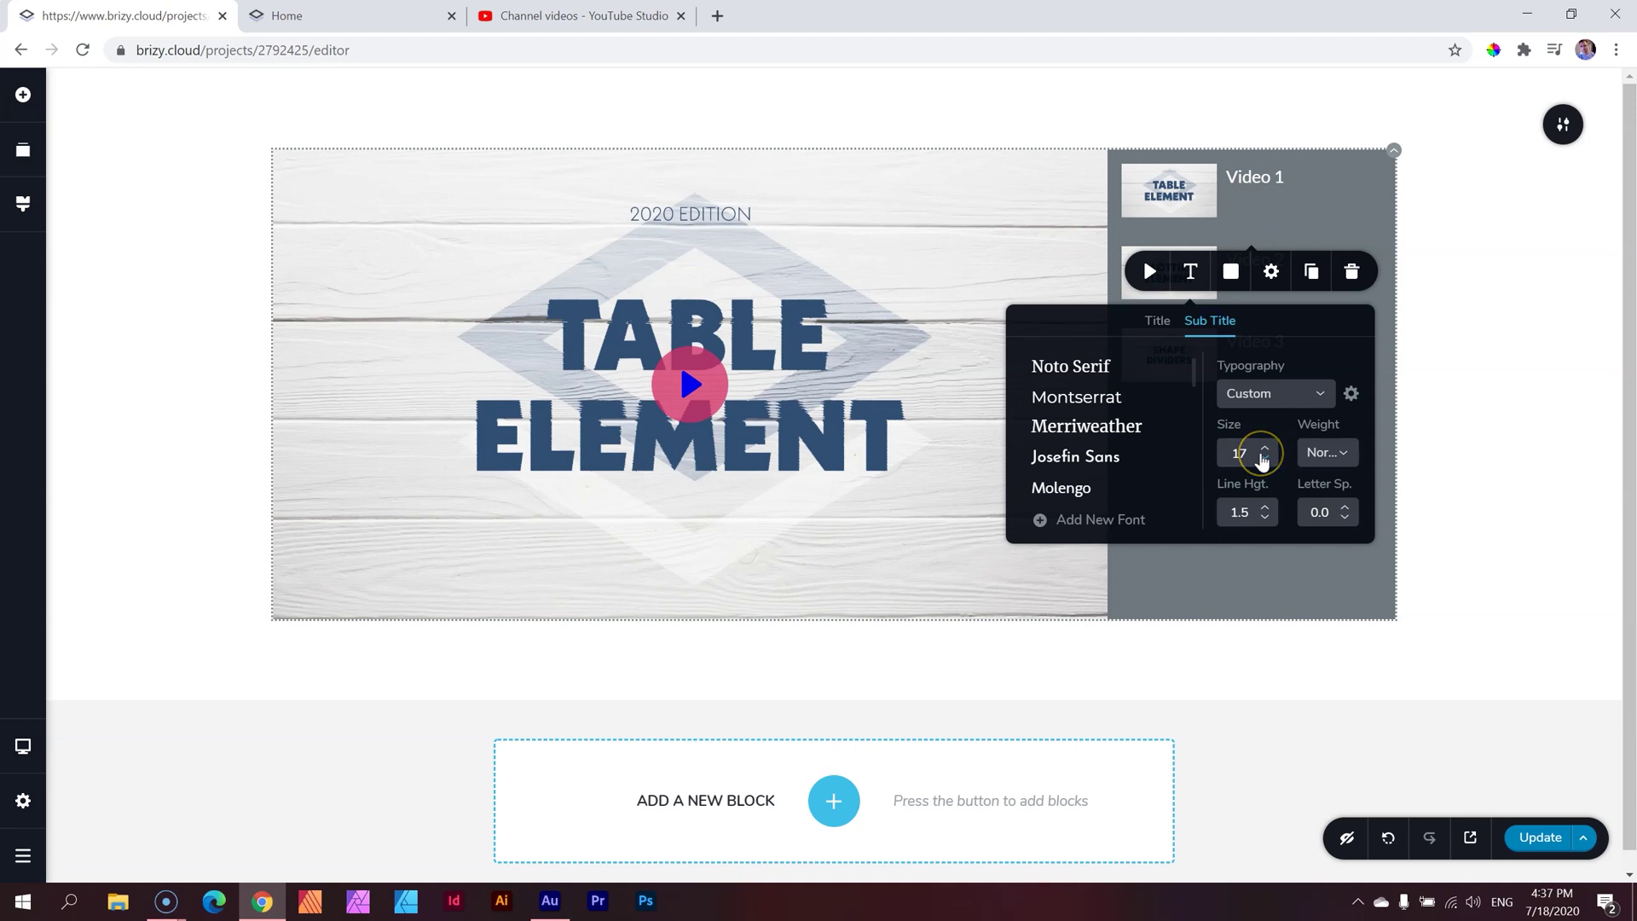
{"action": "left_click", "coordinate": [1469, 355]}
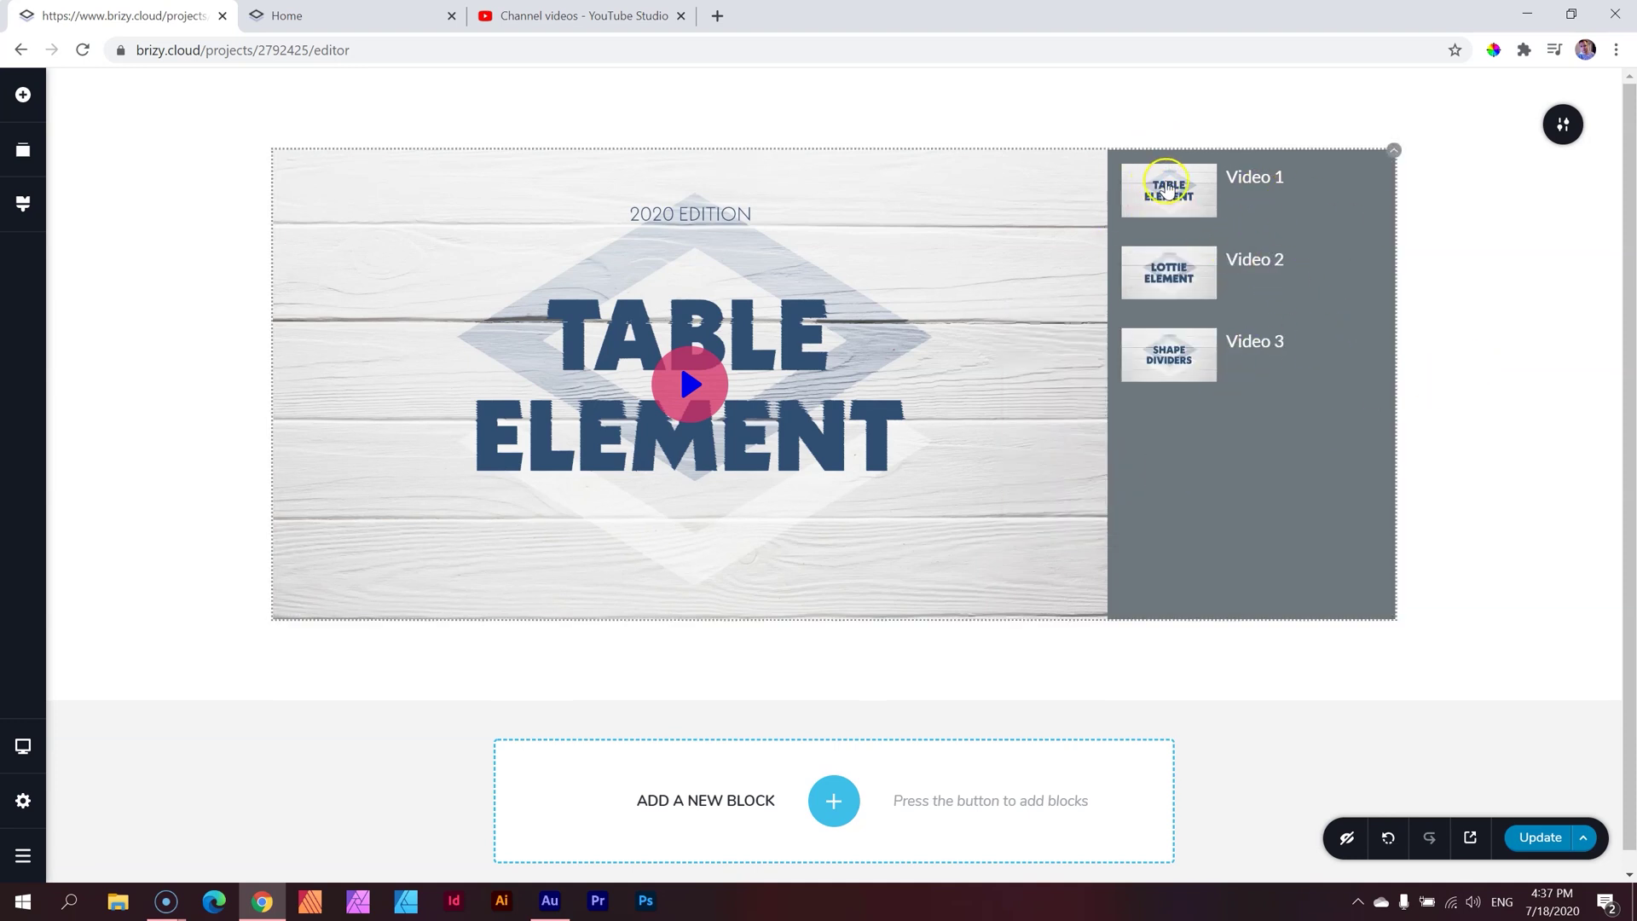
{"action": "left_click", "coordinate": [1184, 189]}
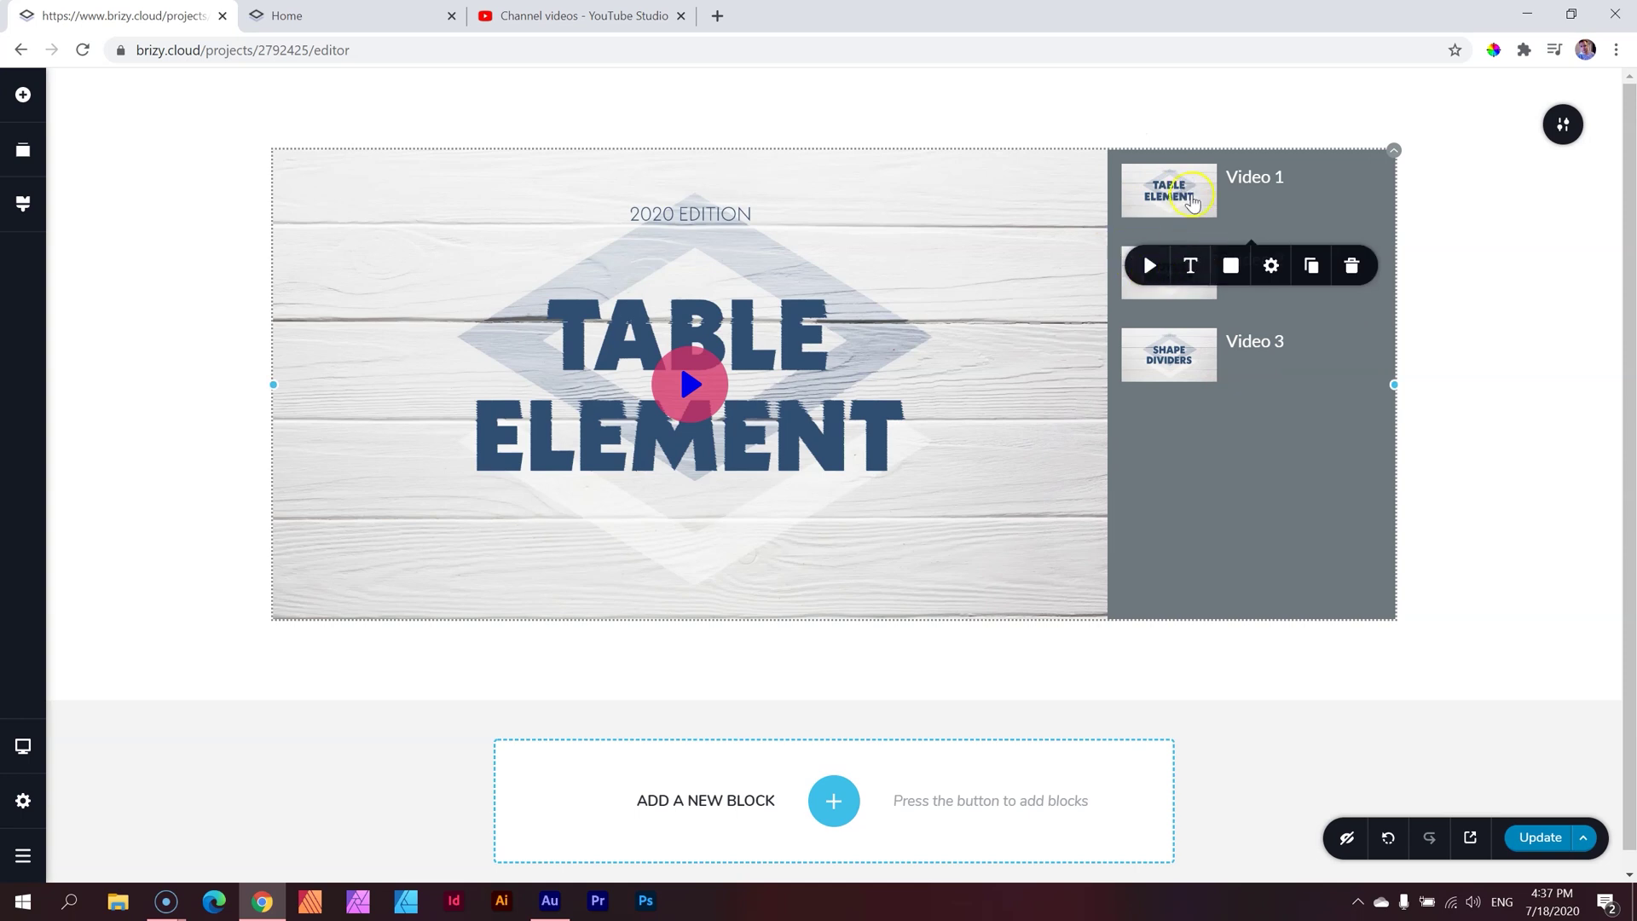
Colour the play button blue, its icon white, and the video titles light blue.
{"action": "left_click", "coordinate": [1191, 269]}
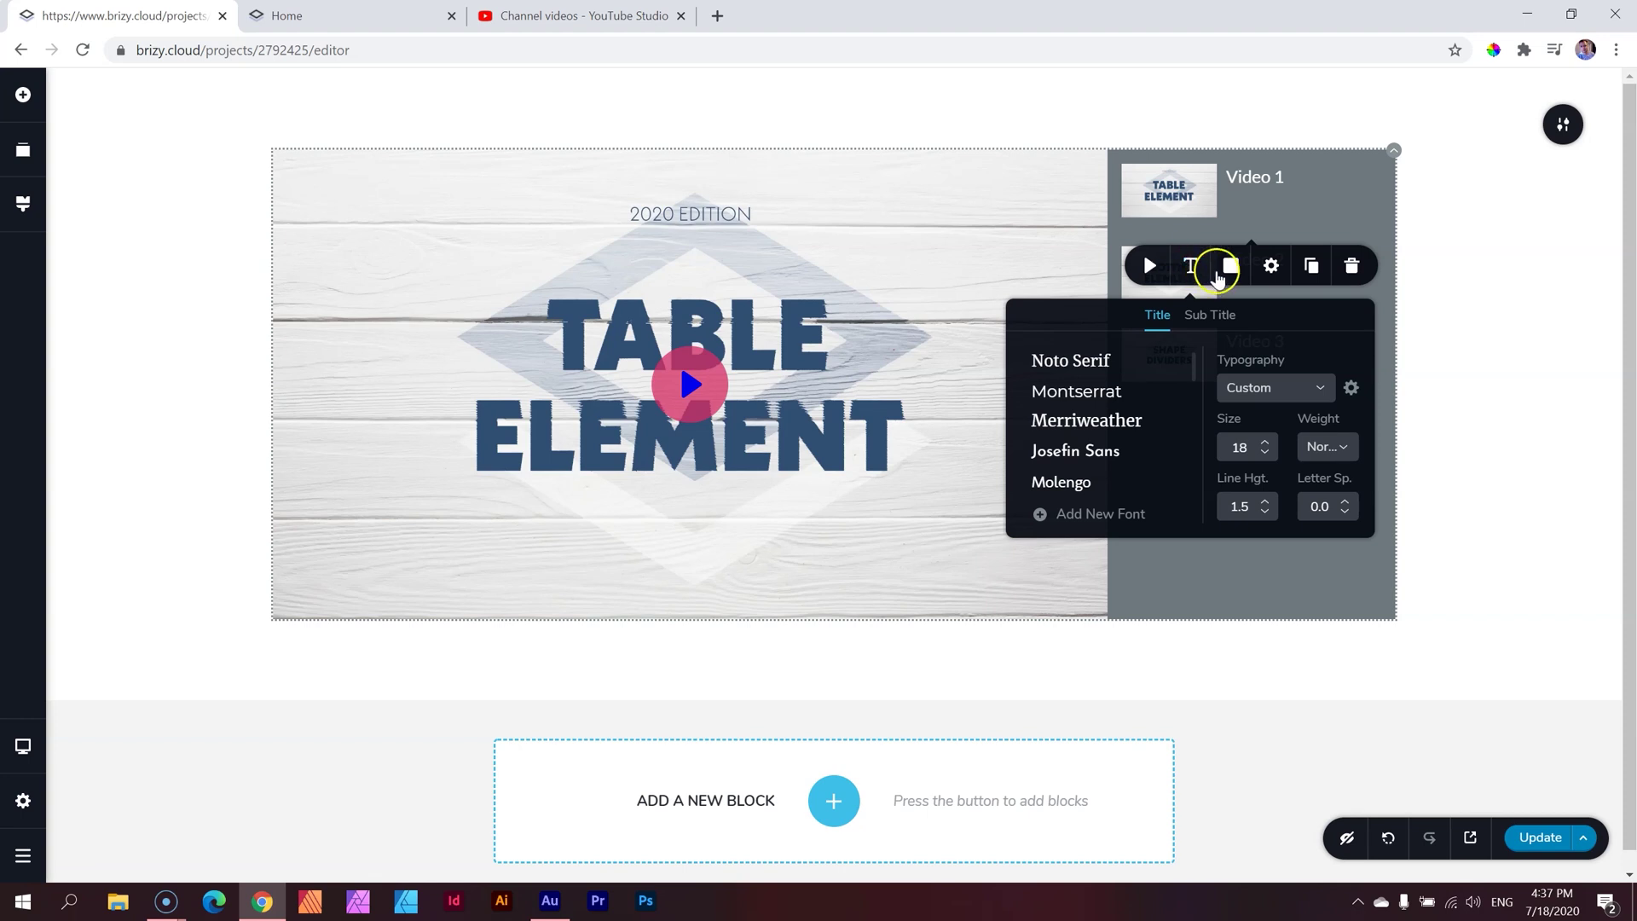
{"action": "left_click", "coordinate": [1219, 271]}
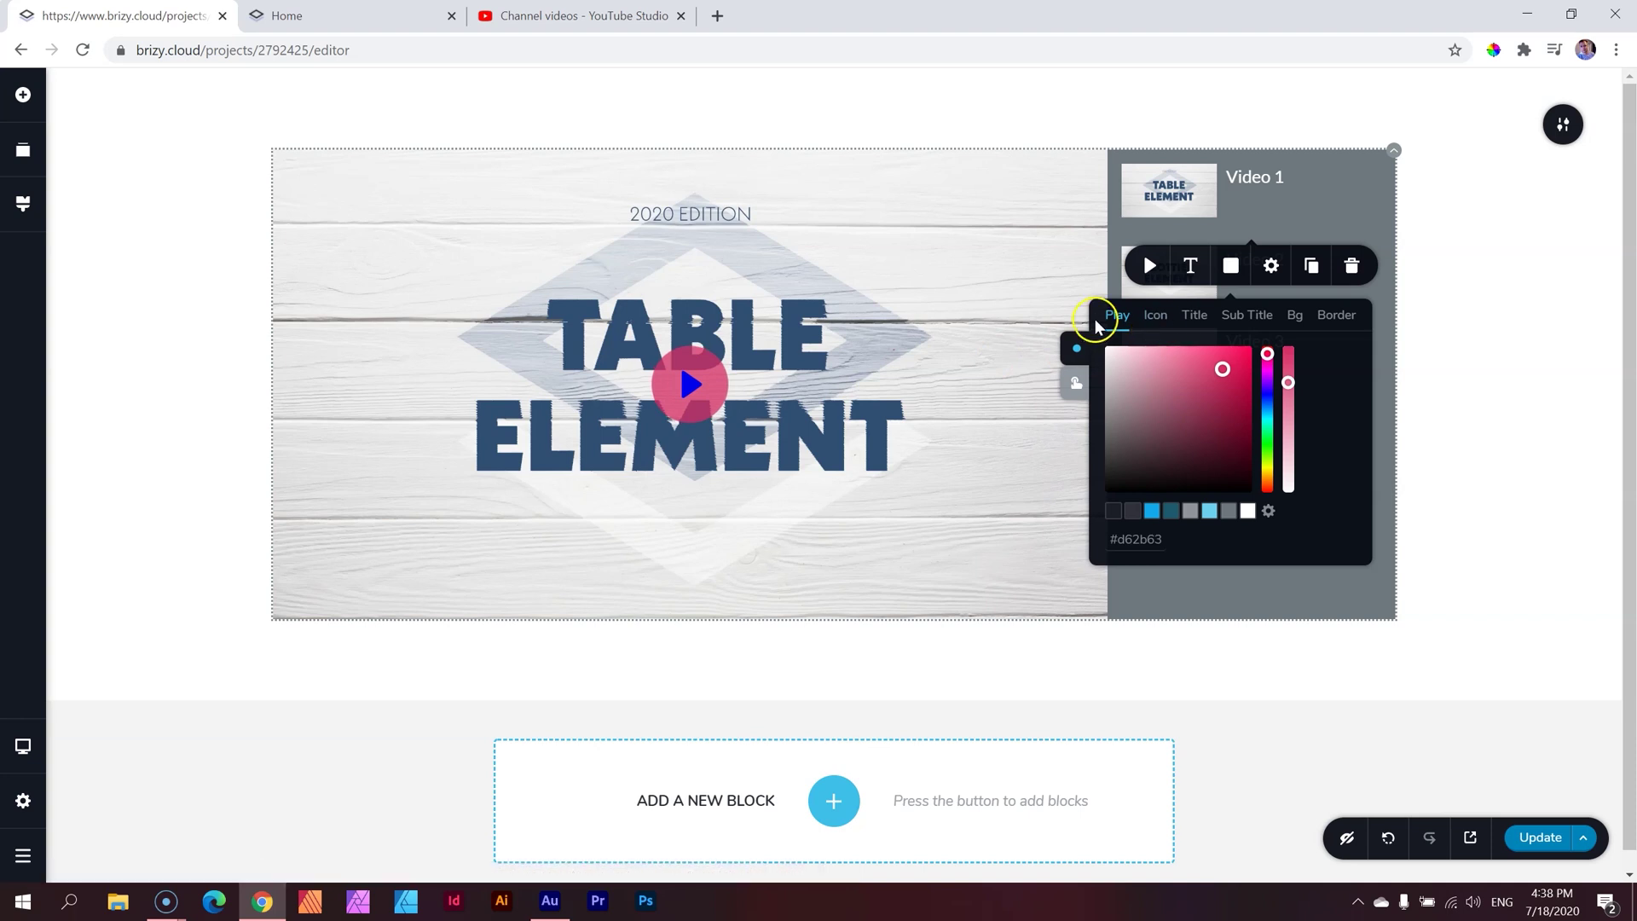
{"action": "left_click", "coordinate": [1152, 511]}
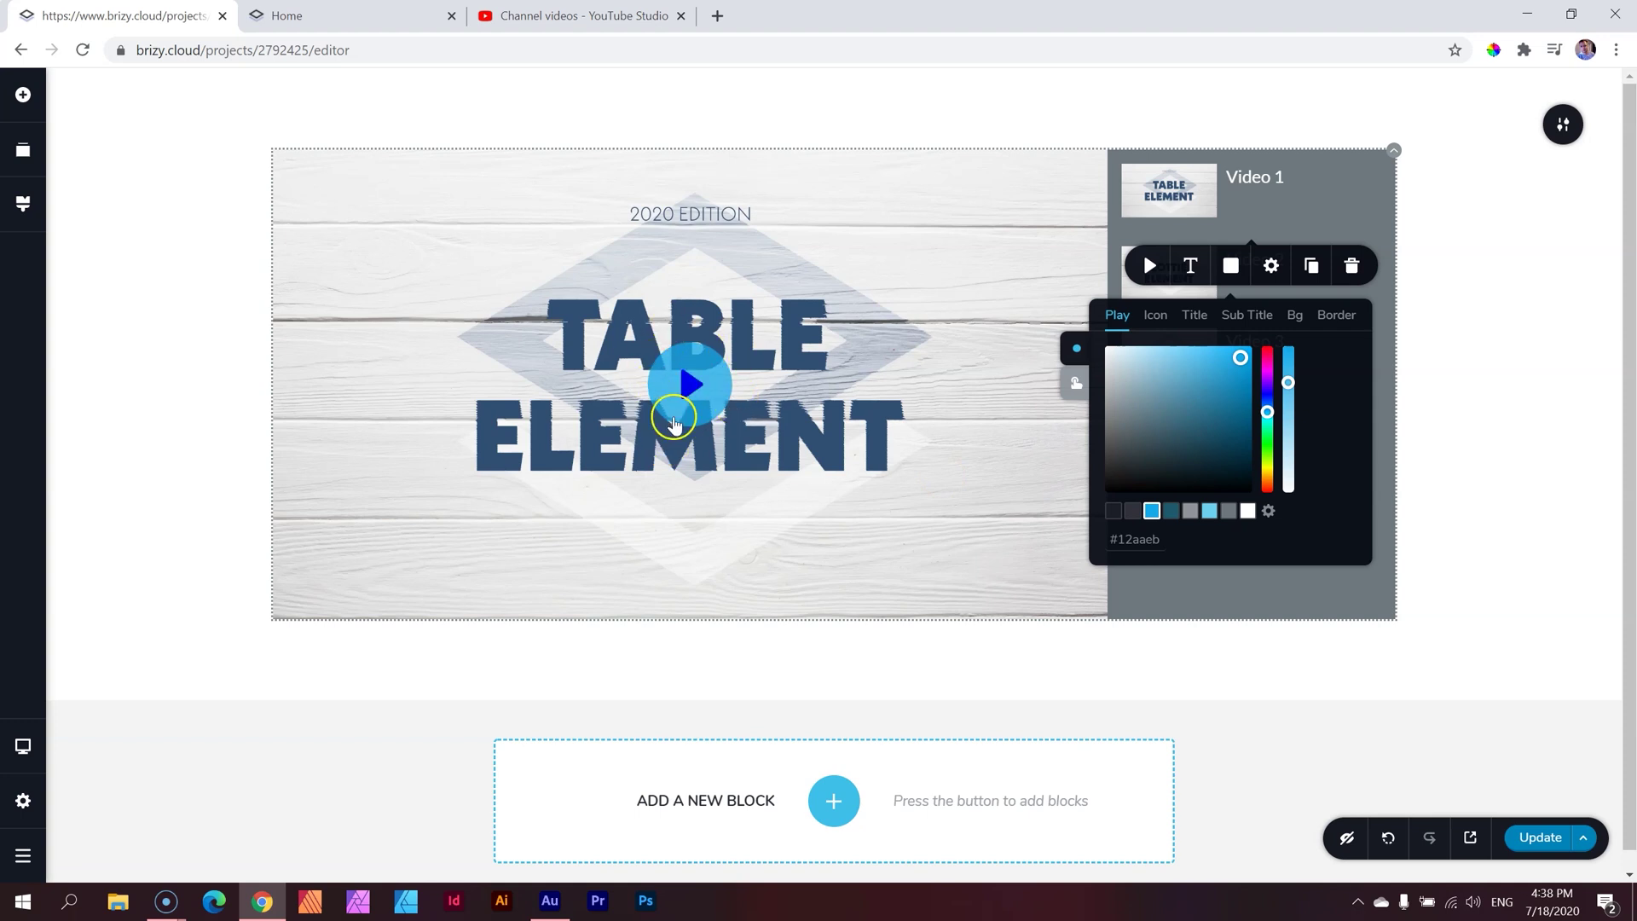
{"action": "left_click", "coordinate": [1156, 324]}
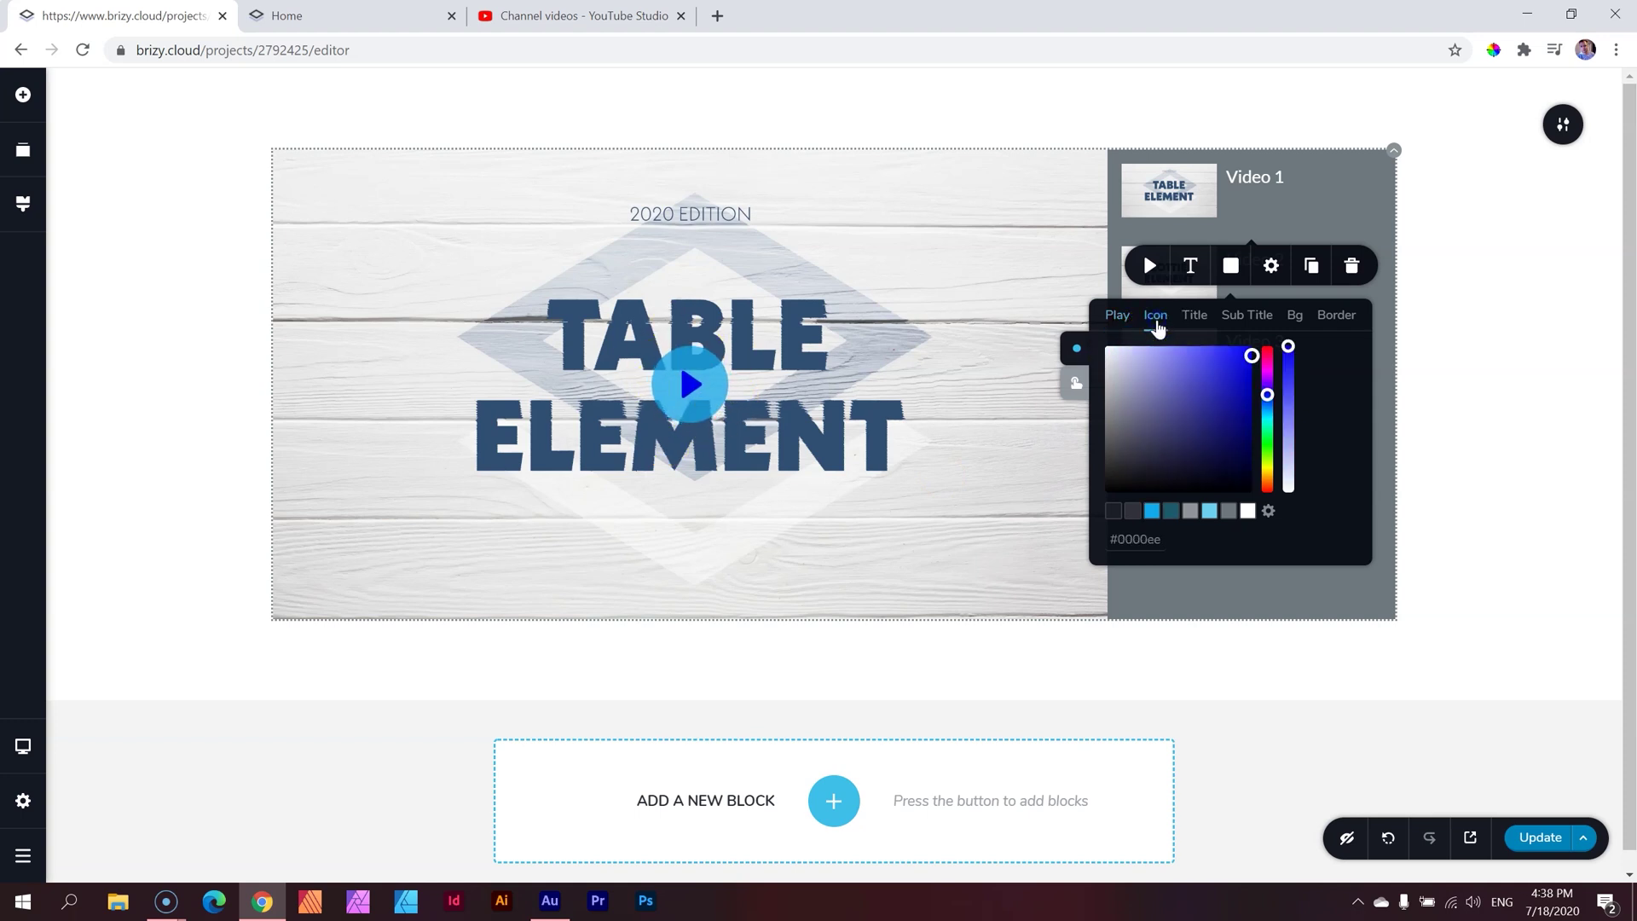
{"action": "left_click", "coordinate": [1249, 511]}
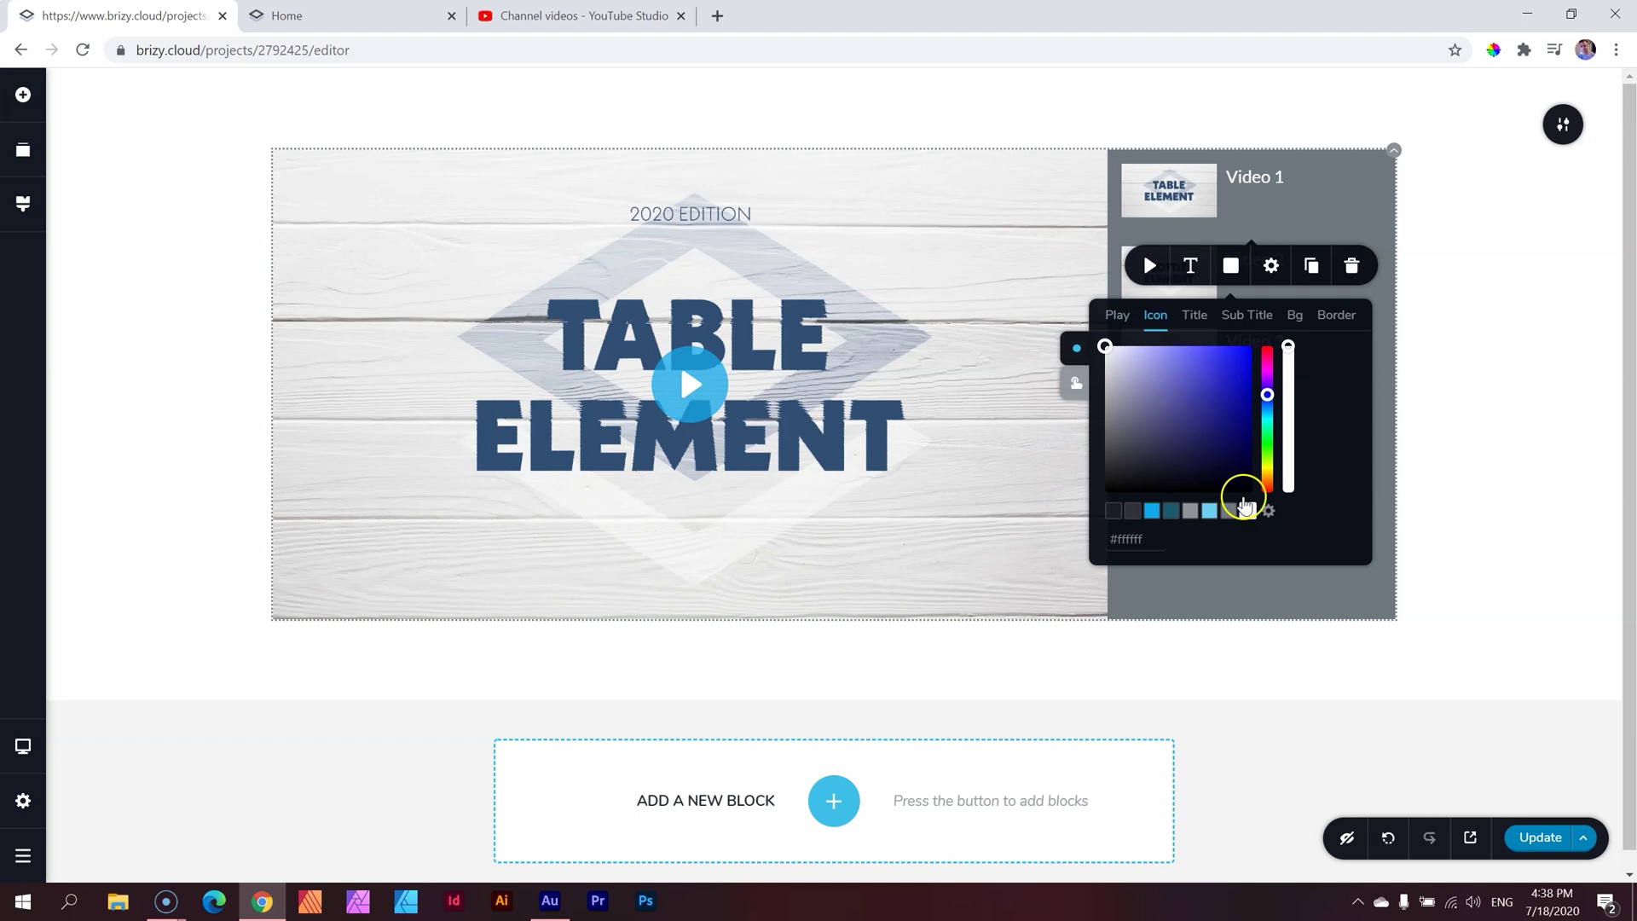
{"action": "left_click", "coordinate": [1195, 319]}
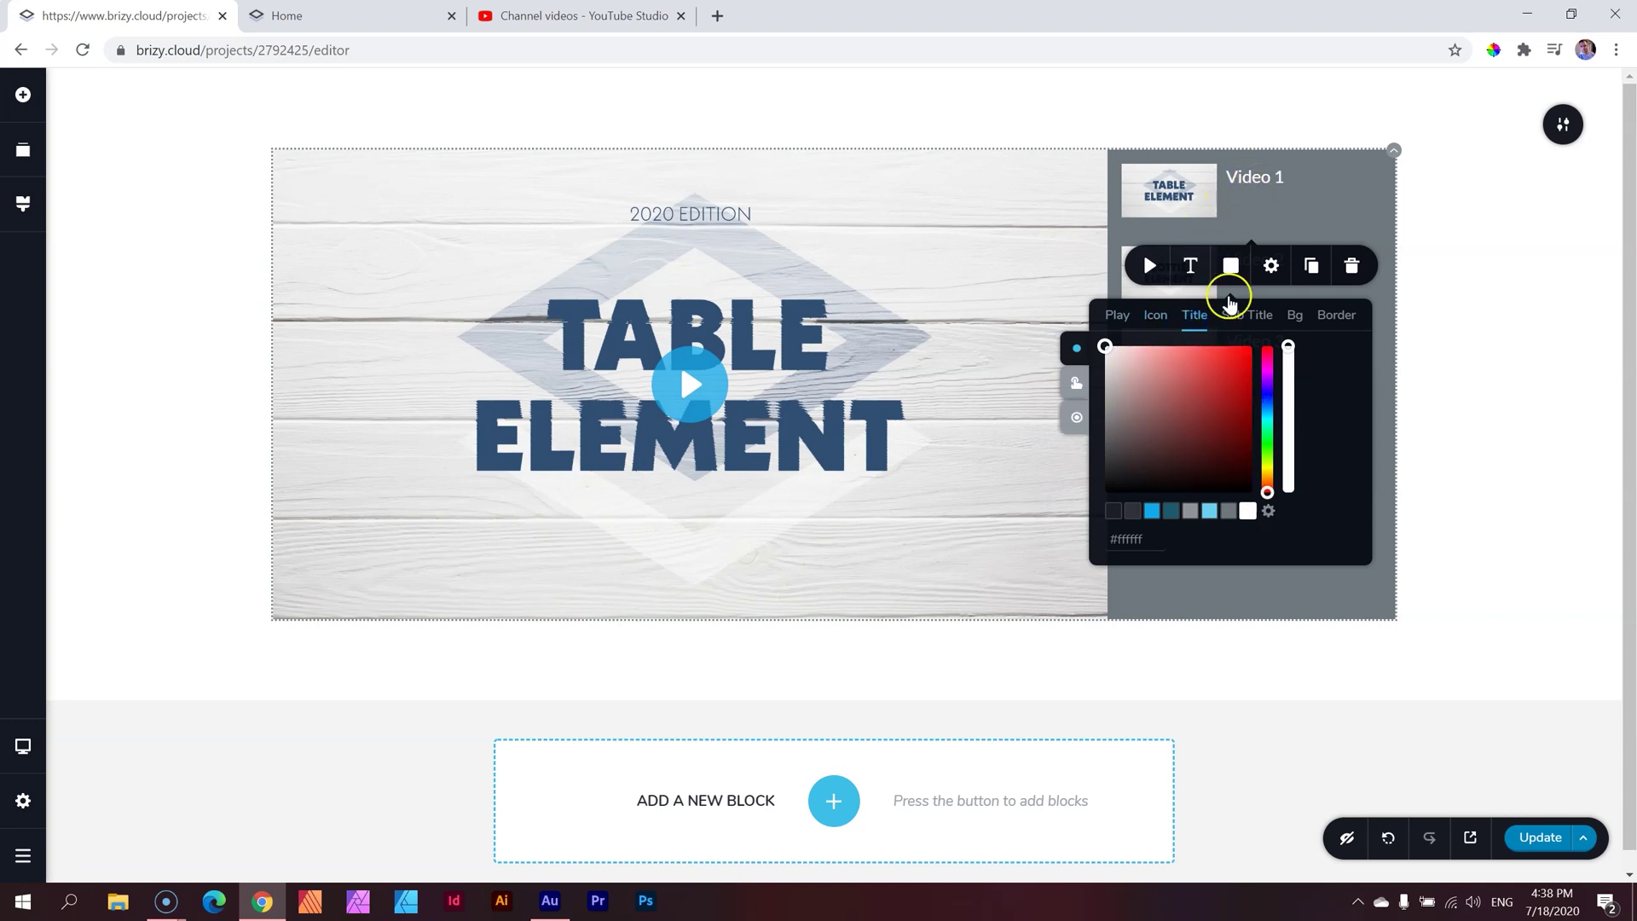
{"action": "left_click", "coordinate": [1208, 514]}
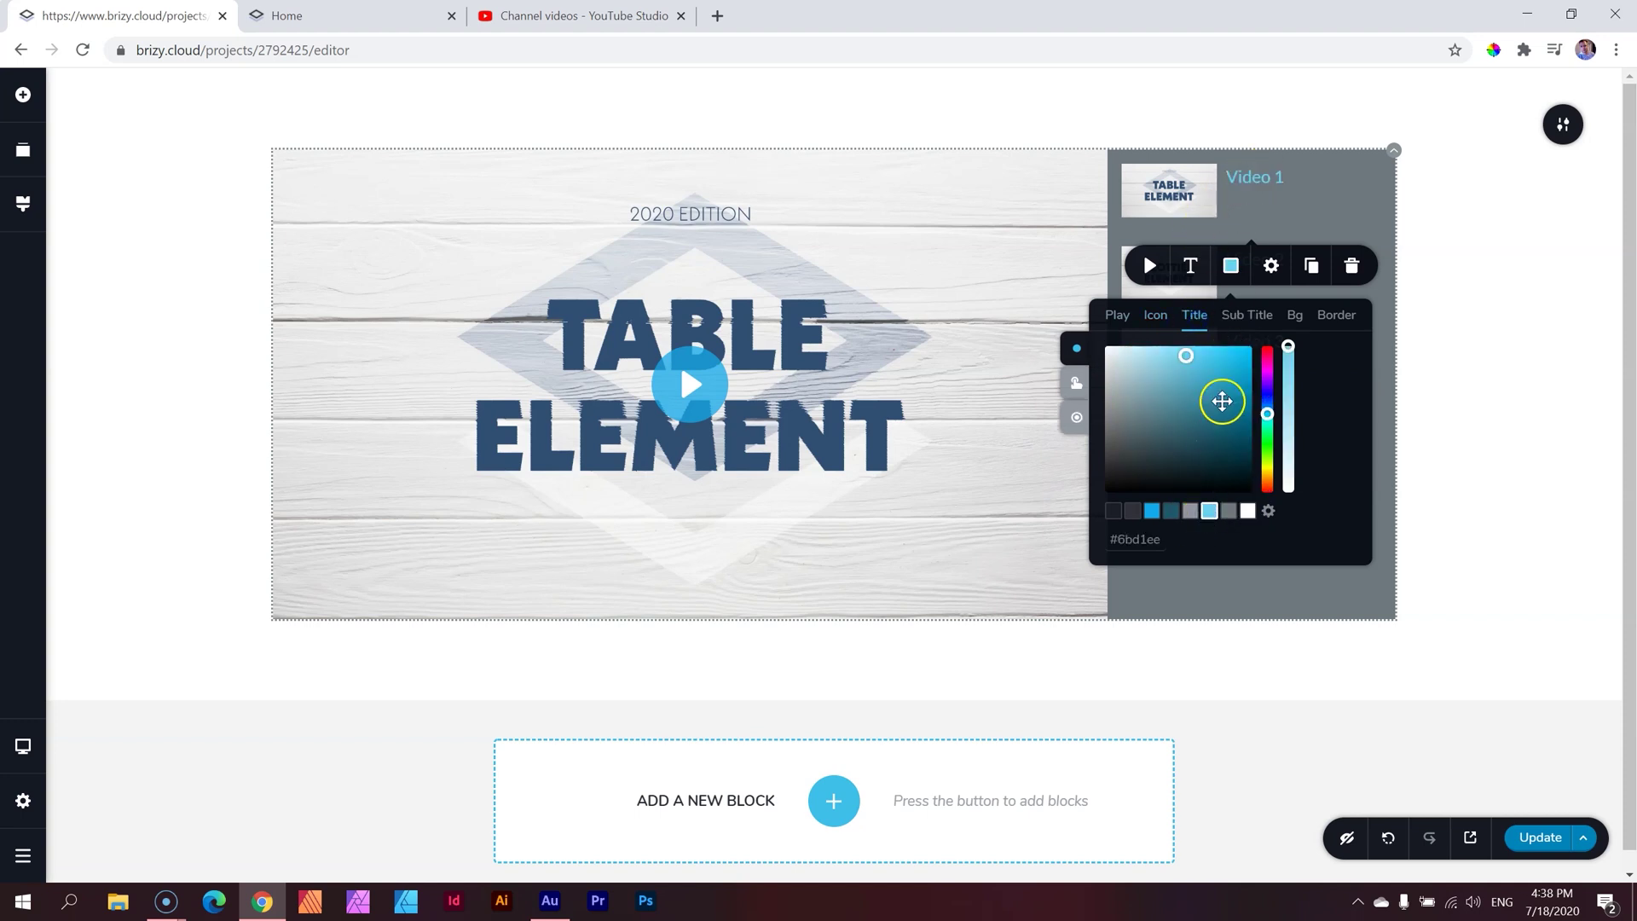
Make the active item's background white and update the page.
{"action": "left_click", "coordinate": [1245, 316]}
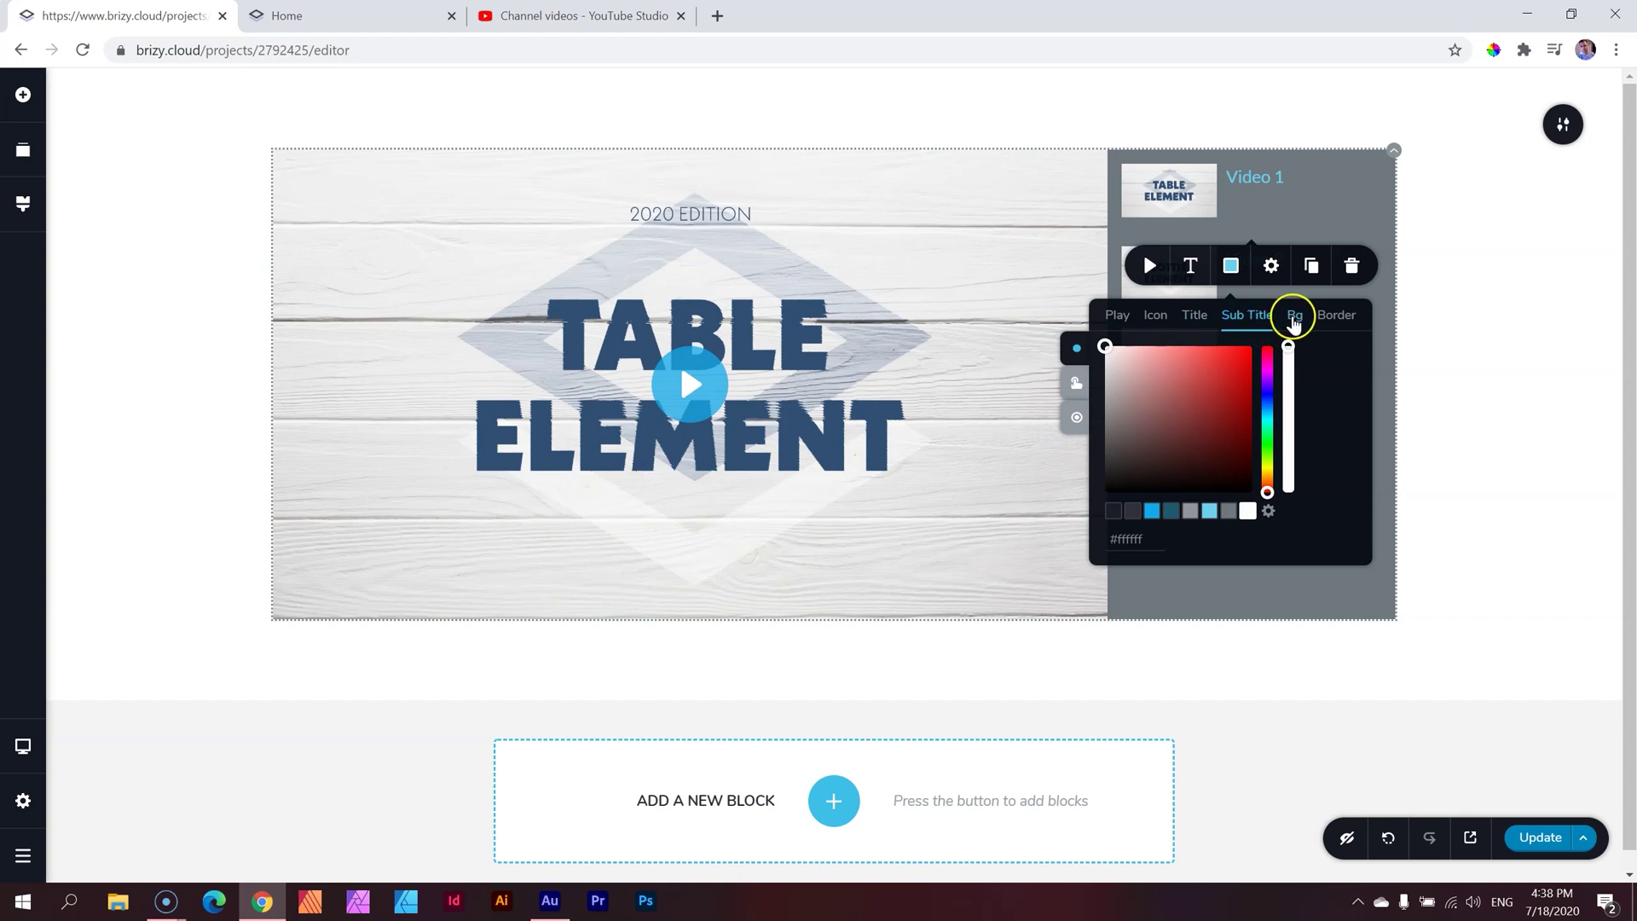
{"action": "left_click", "coordinate": [1294, 318]}
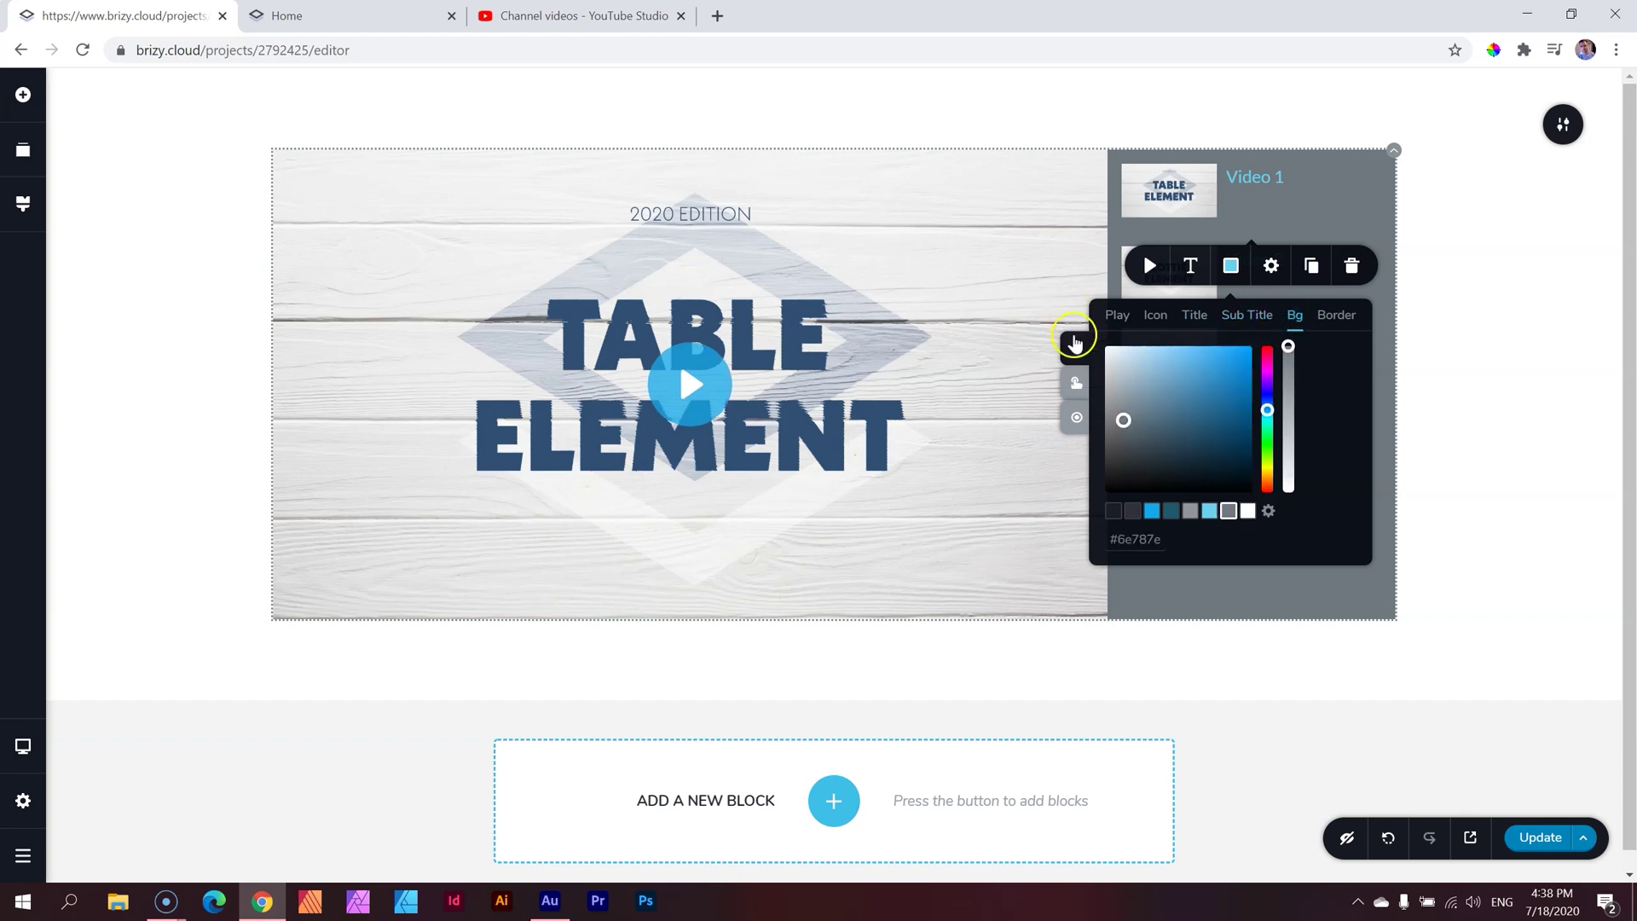
{"action": "left_click", "coordinate": [1074, 383]}
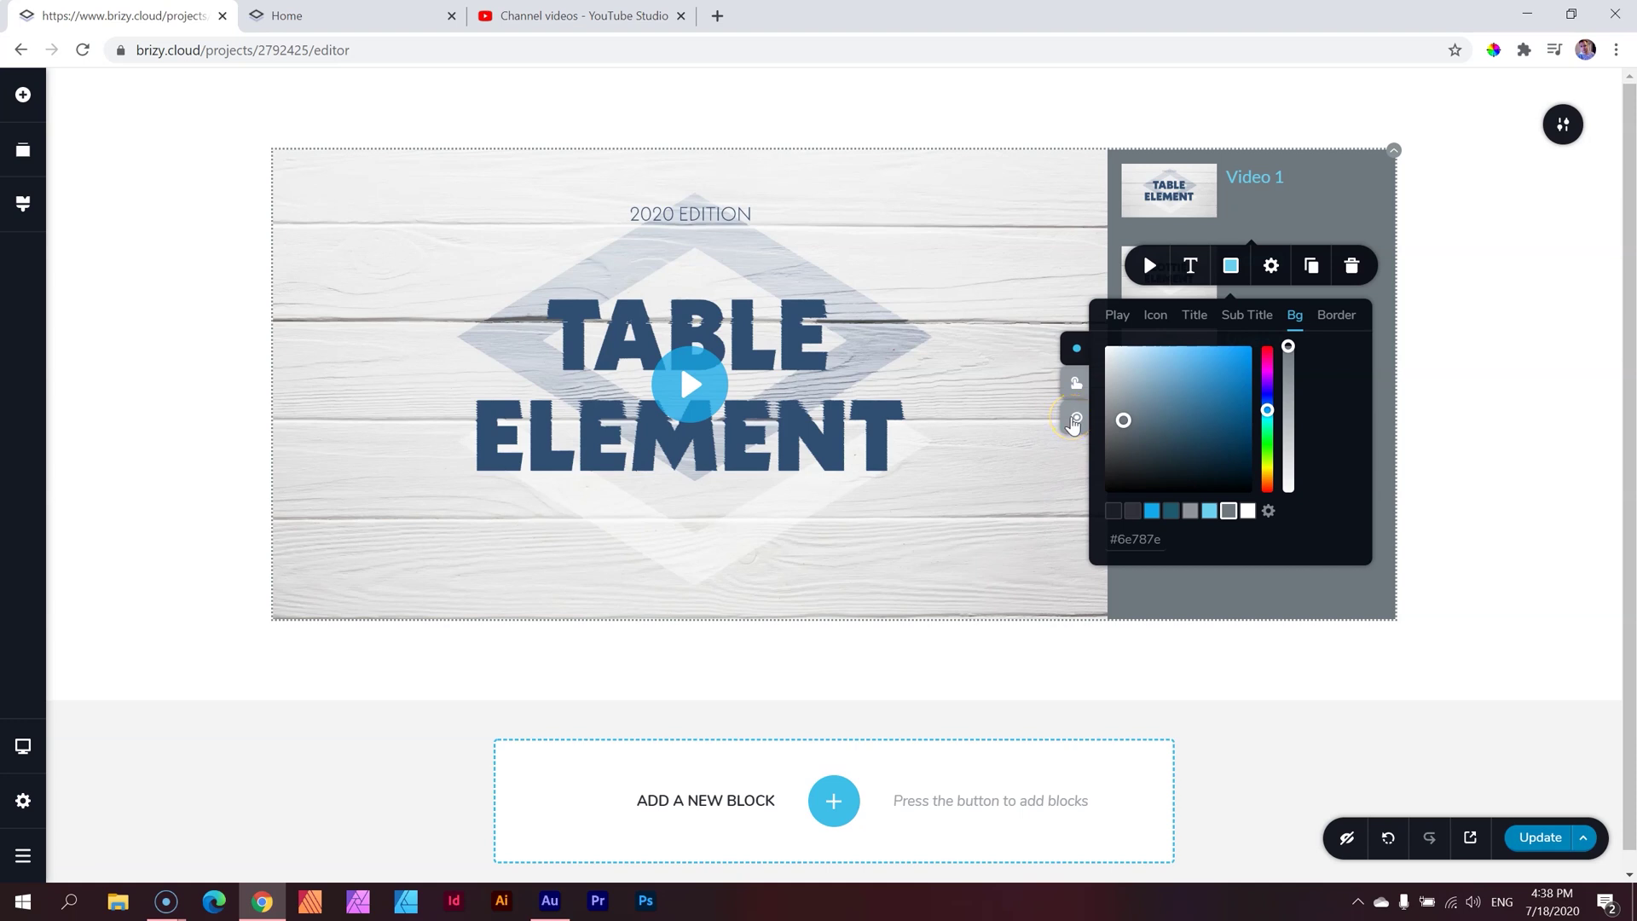
{"action": "left_click", "coordinate": [1074, 421]}
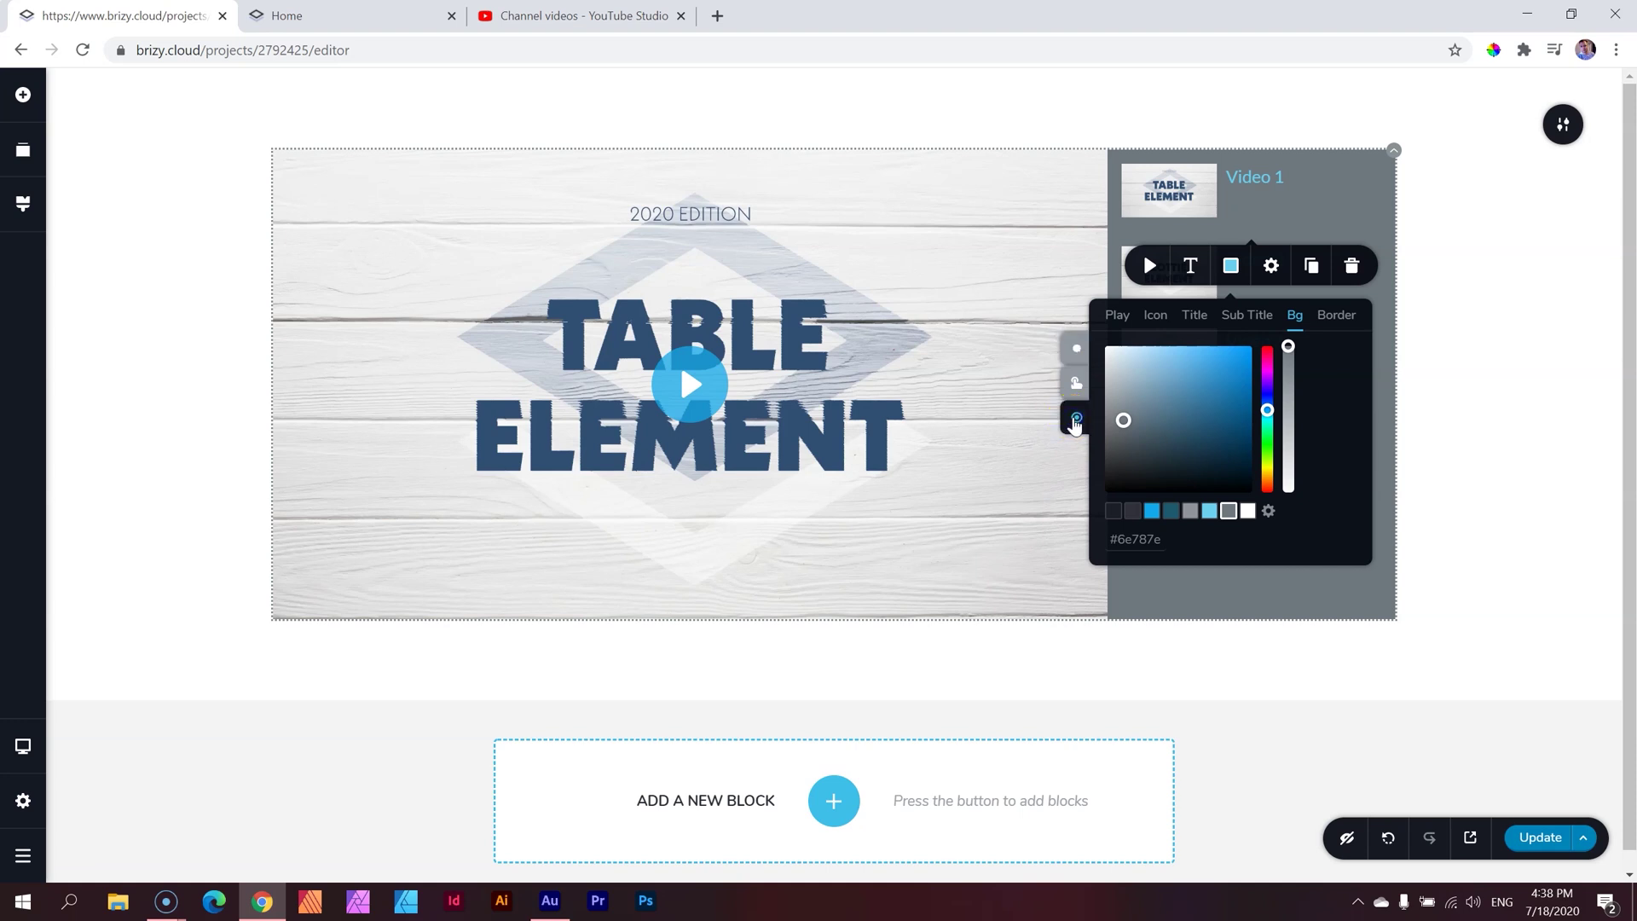
{"action": "left_click", "coordinate": [1248, 510]}
{"action": "left_click", "coordinate": [1466, 413]}
{"action": "left_click", "coordinate": [1560, 843]}
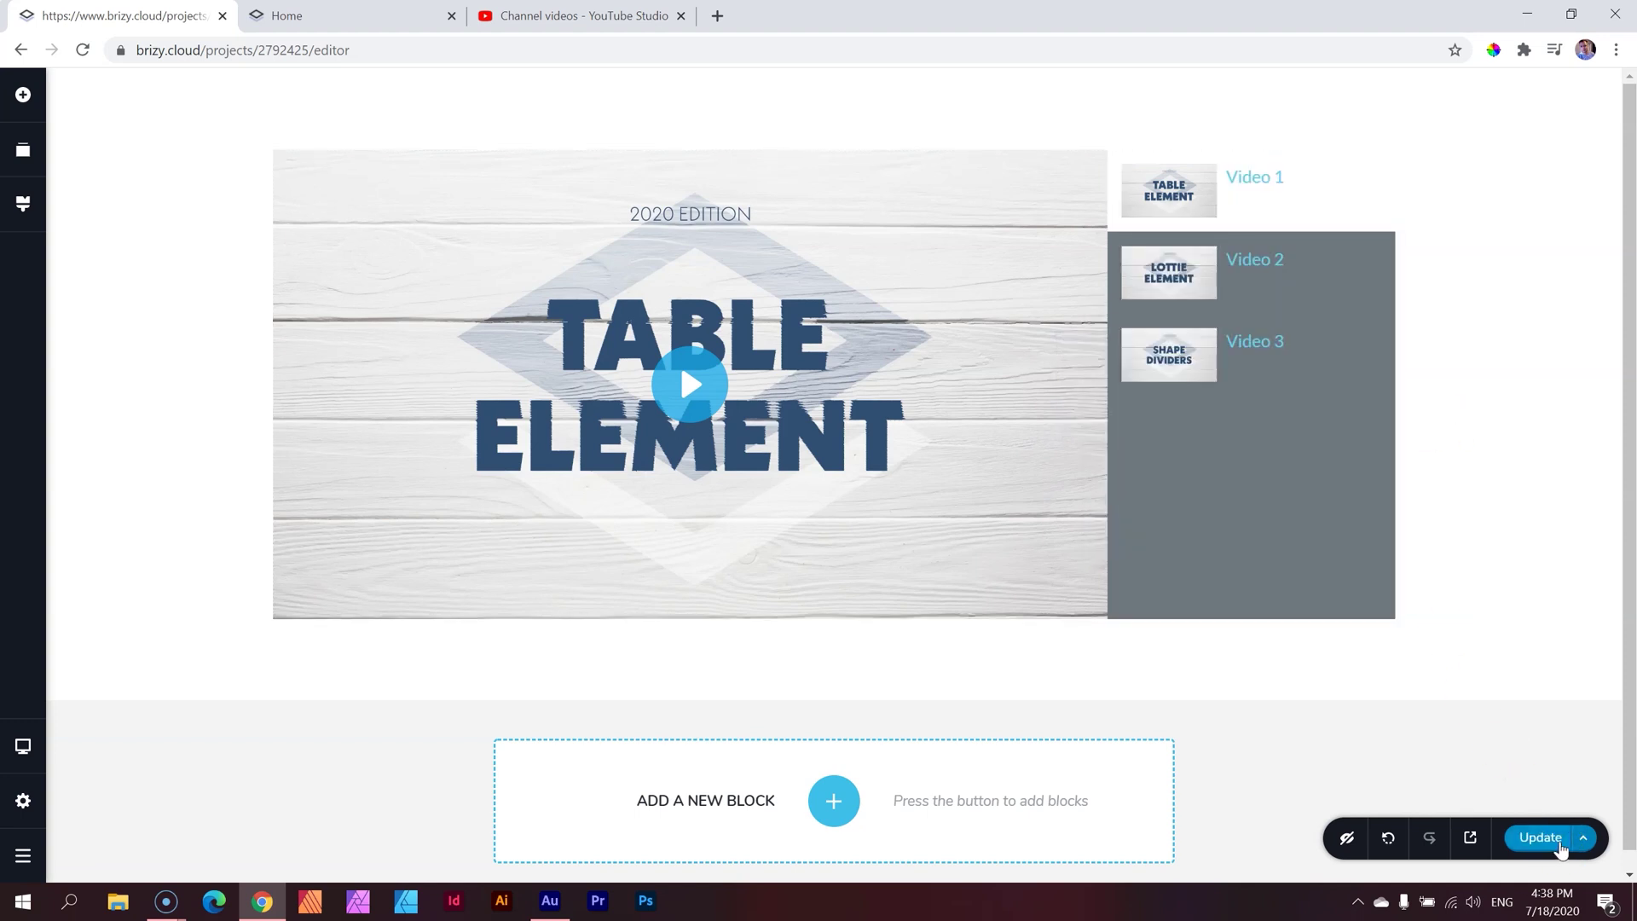
Reload the live site, play Video 3 (Shape Dividers), pause it, and go back to the editor.
{"action": "left_click", "coordinate": [287, 15]}
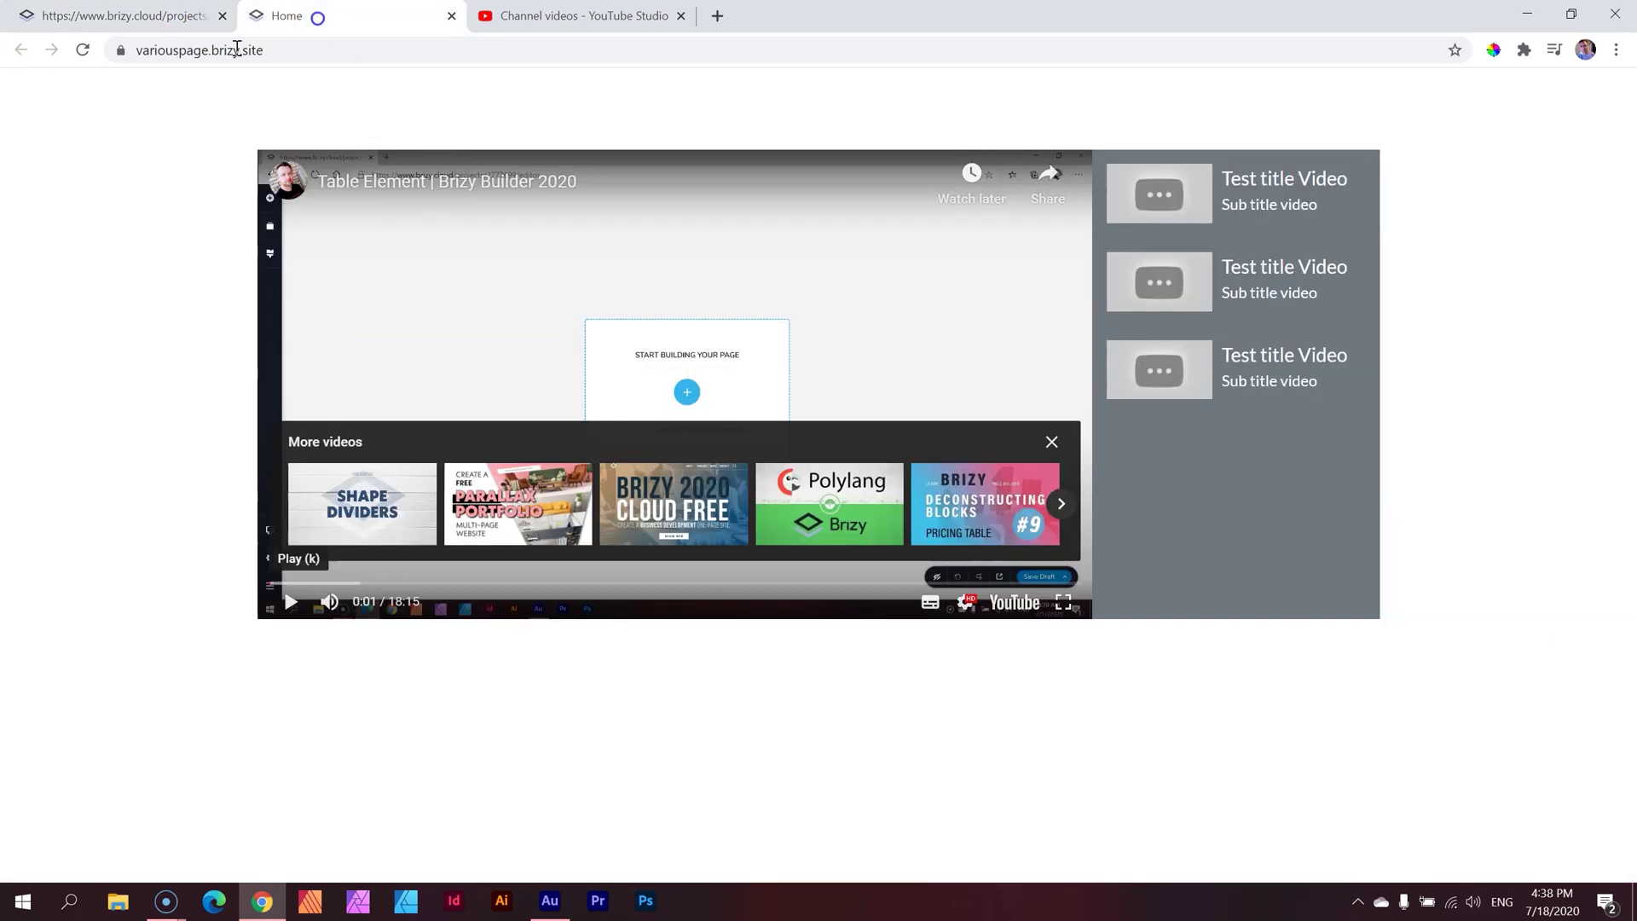
{"action": "left_click", "coordinate": [85, 53]}
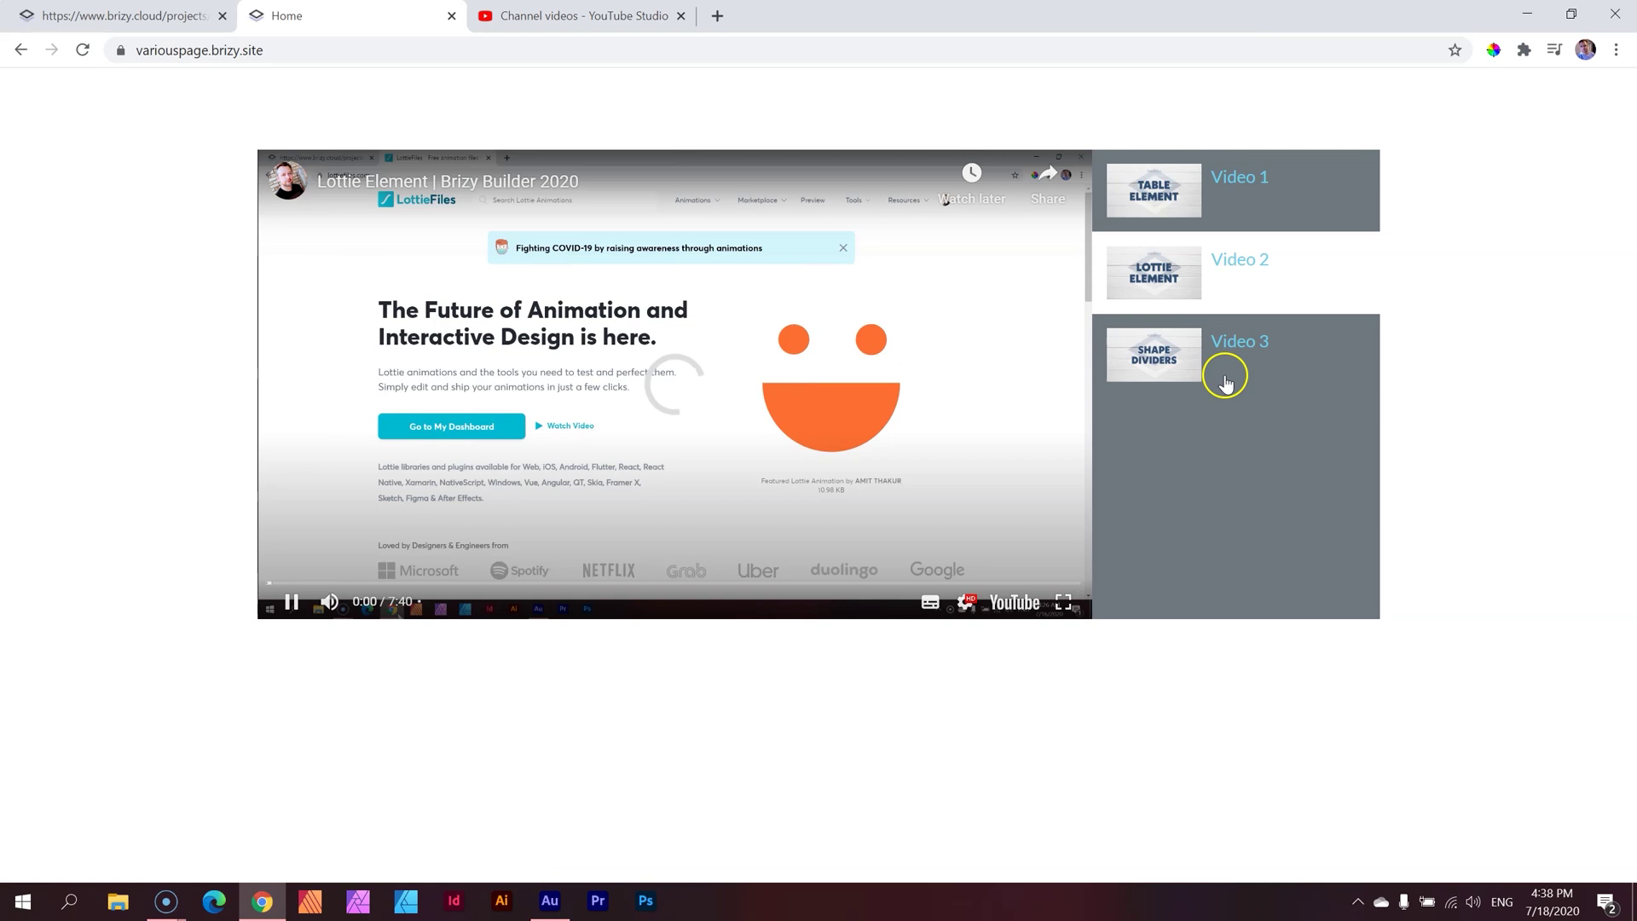
{"action": "left_click", "coordinate": [1225, 375]}
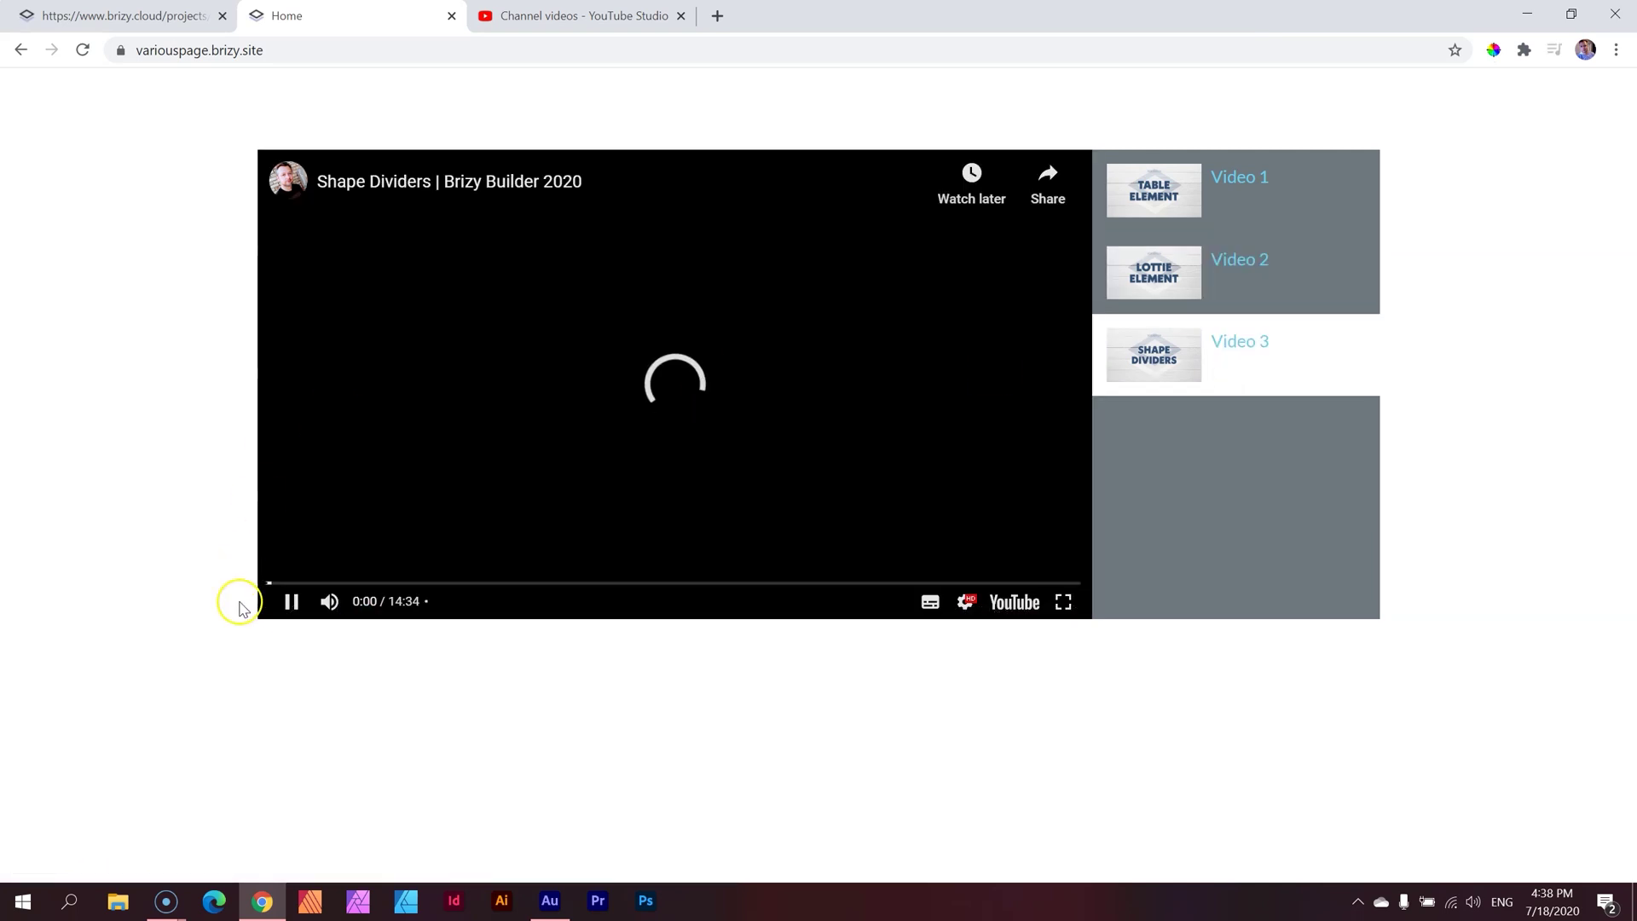
{"action": "left_click", "coordinate": [291, 605]}
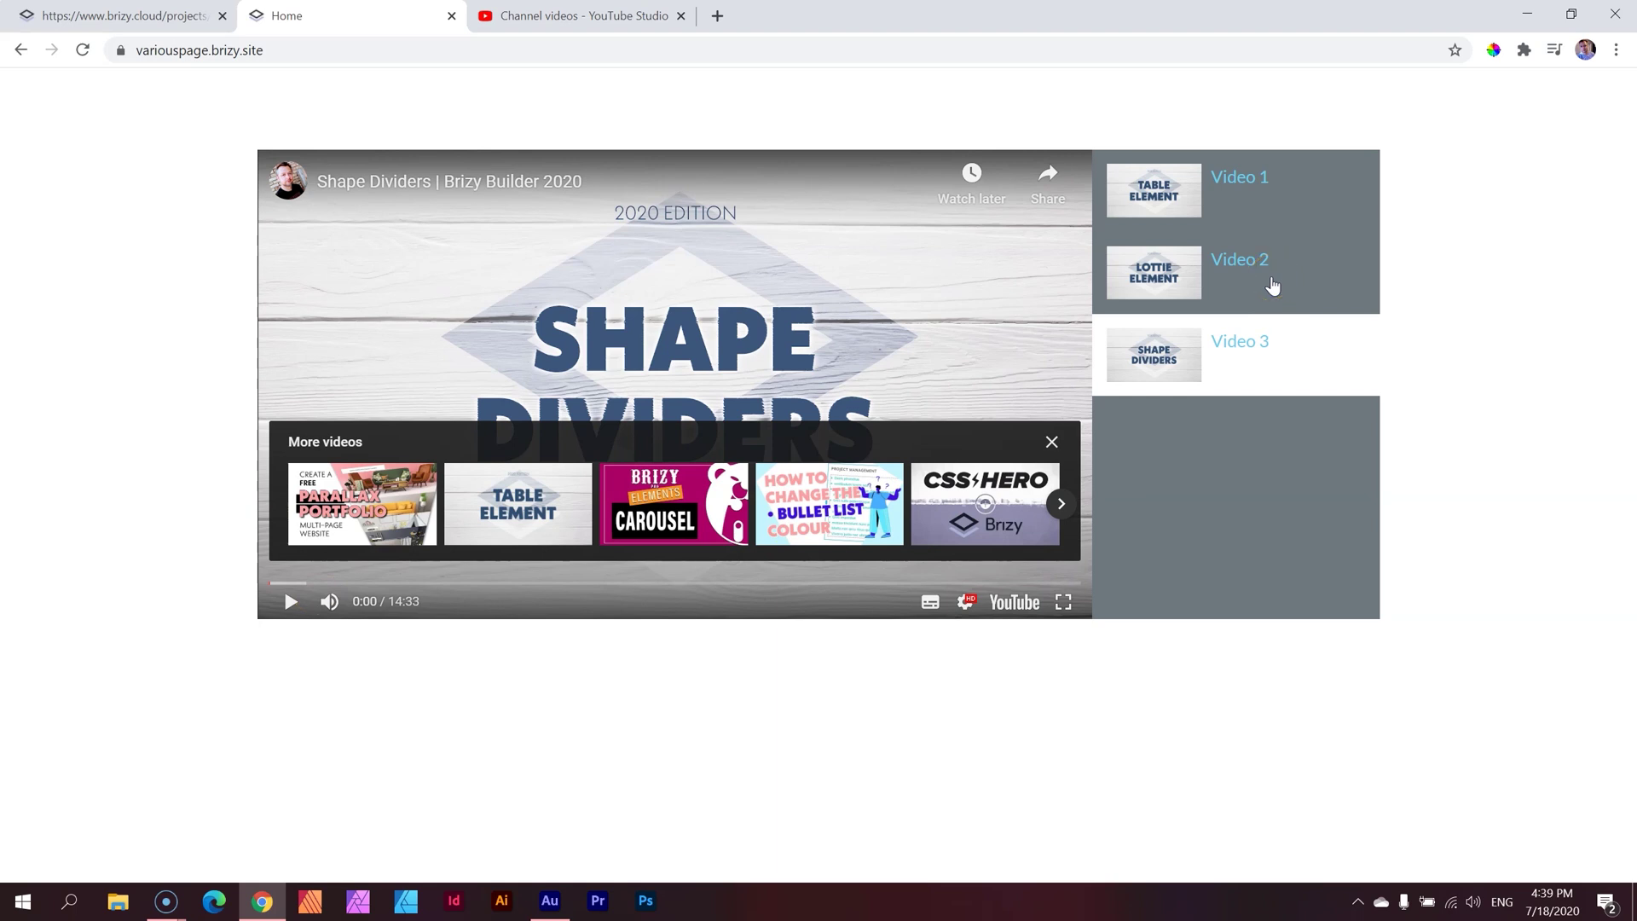
{"action": "left_click", "coordinate": [156, 12]}
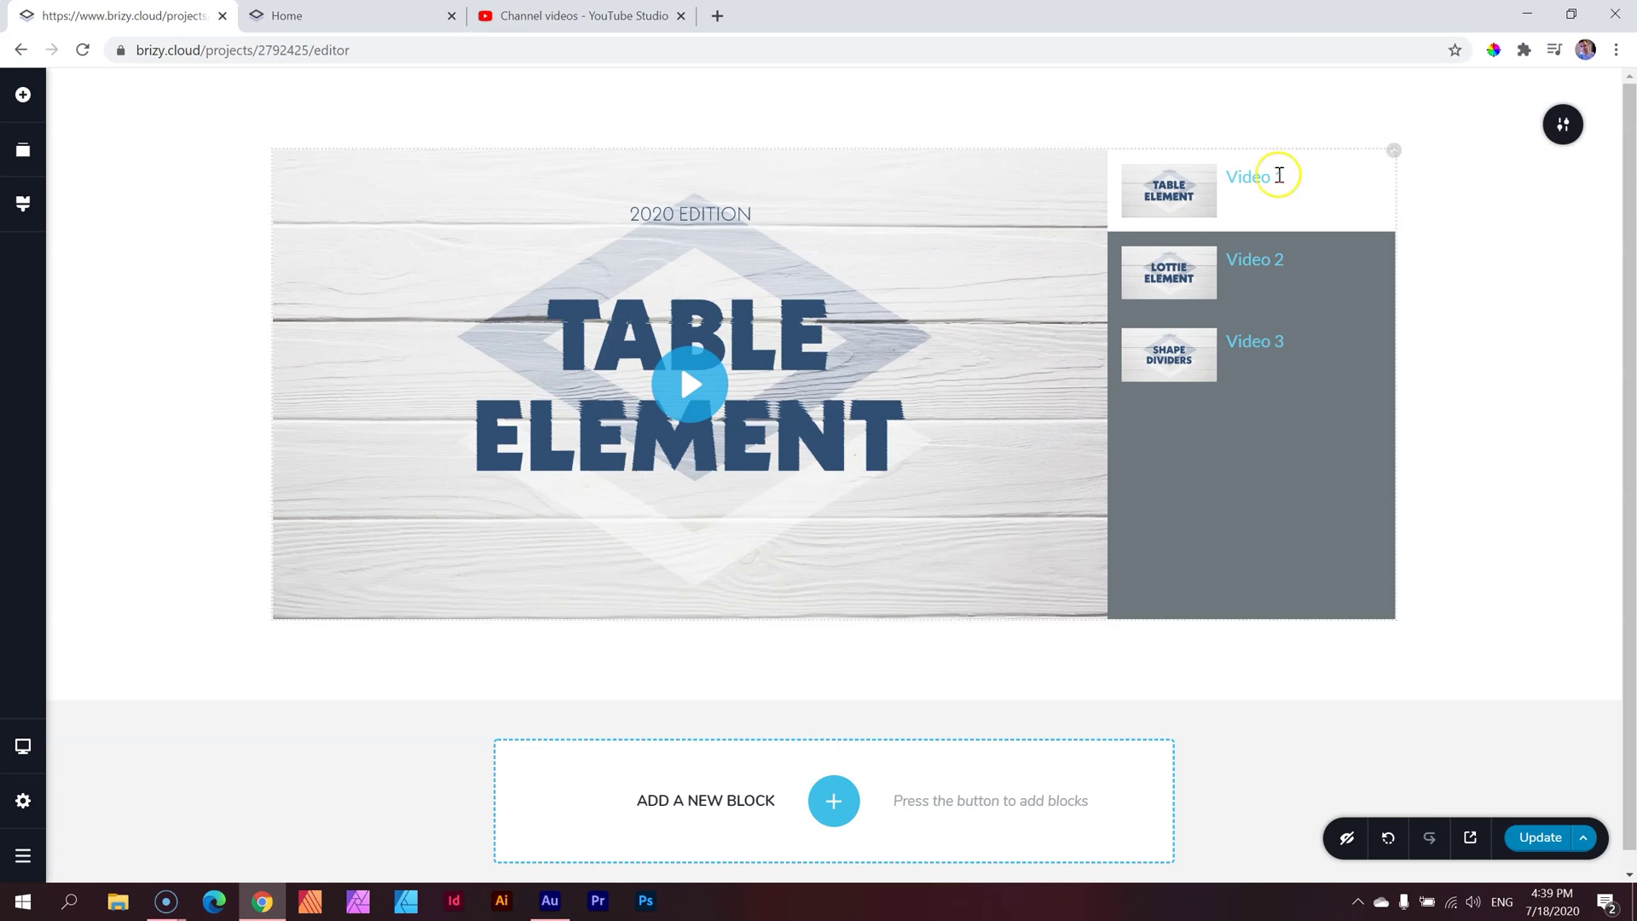
Set the playlist items' hover background to a dark colour and update the page.
{"action": "left_click", "coordinate": [1209, 191]}
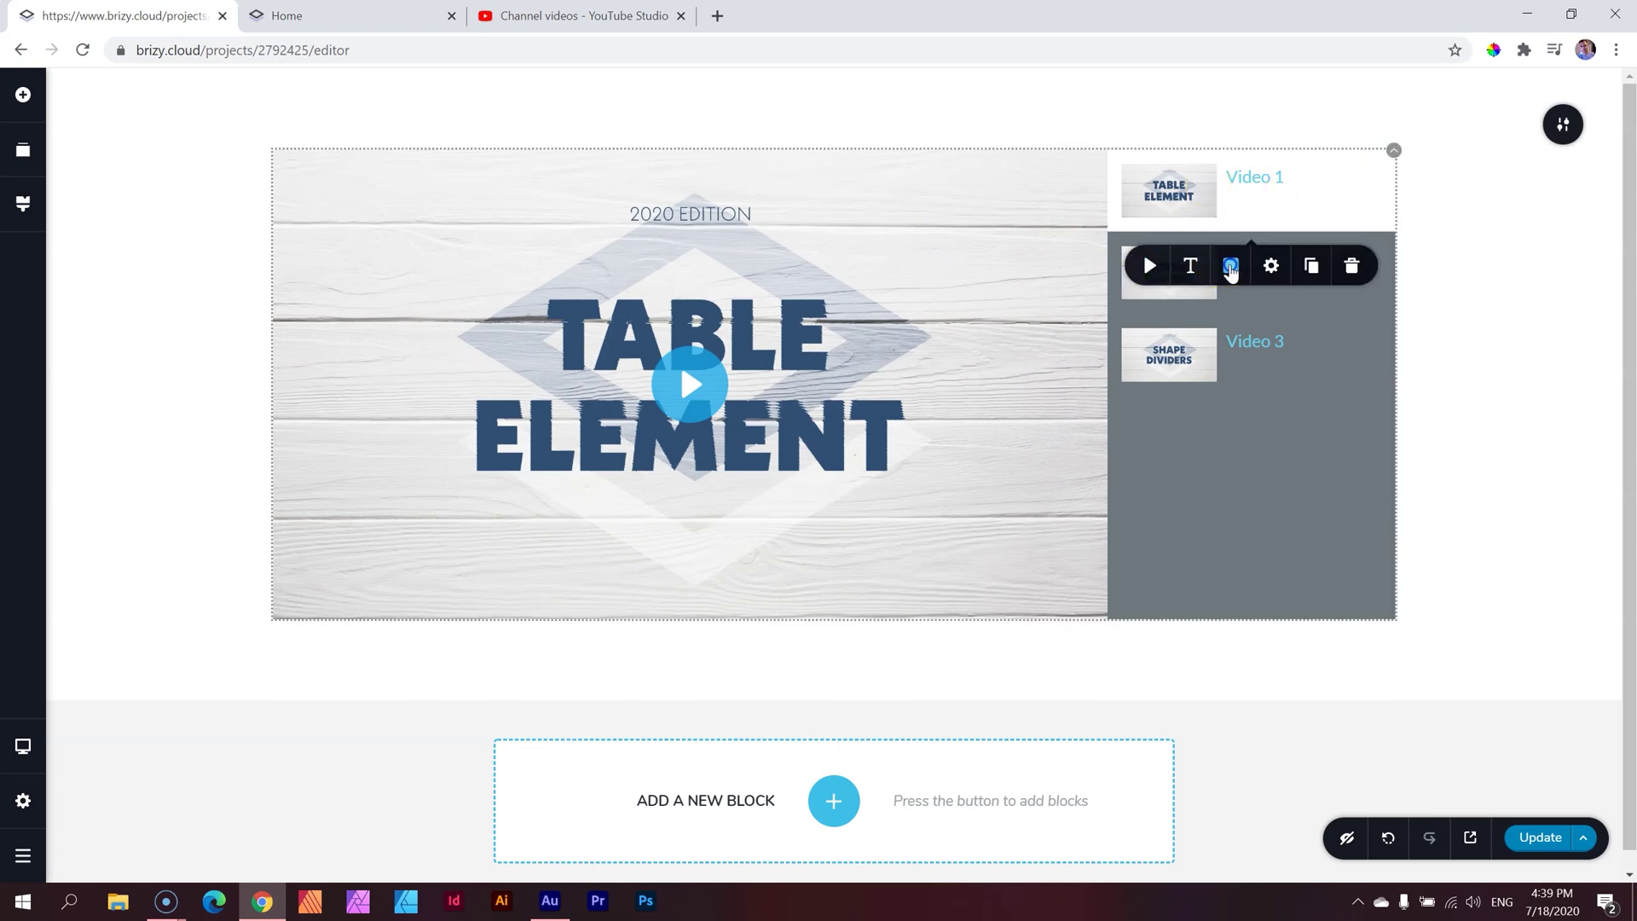
{"action": "left_click", "coordinate": [1231, 267]}
{"action": "left_click", "coordinate": [1286, 329]}
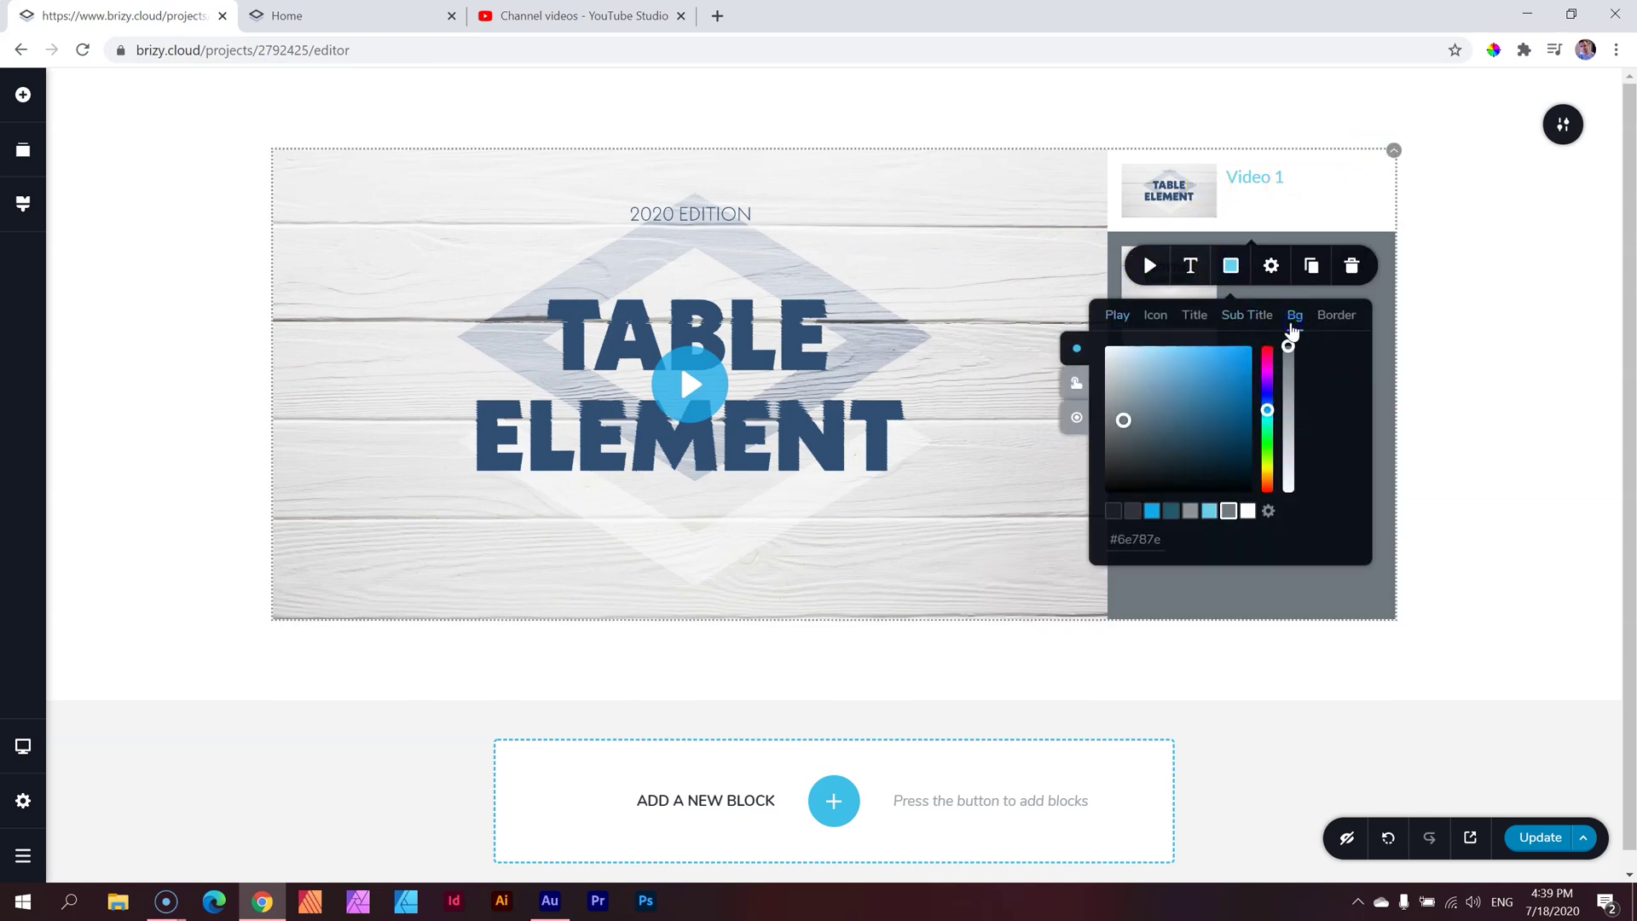
{"action": "left_click", "coordinate": [1074, 384]}
{"action": "left_click", "coordinate": [1116, 513]}
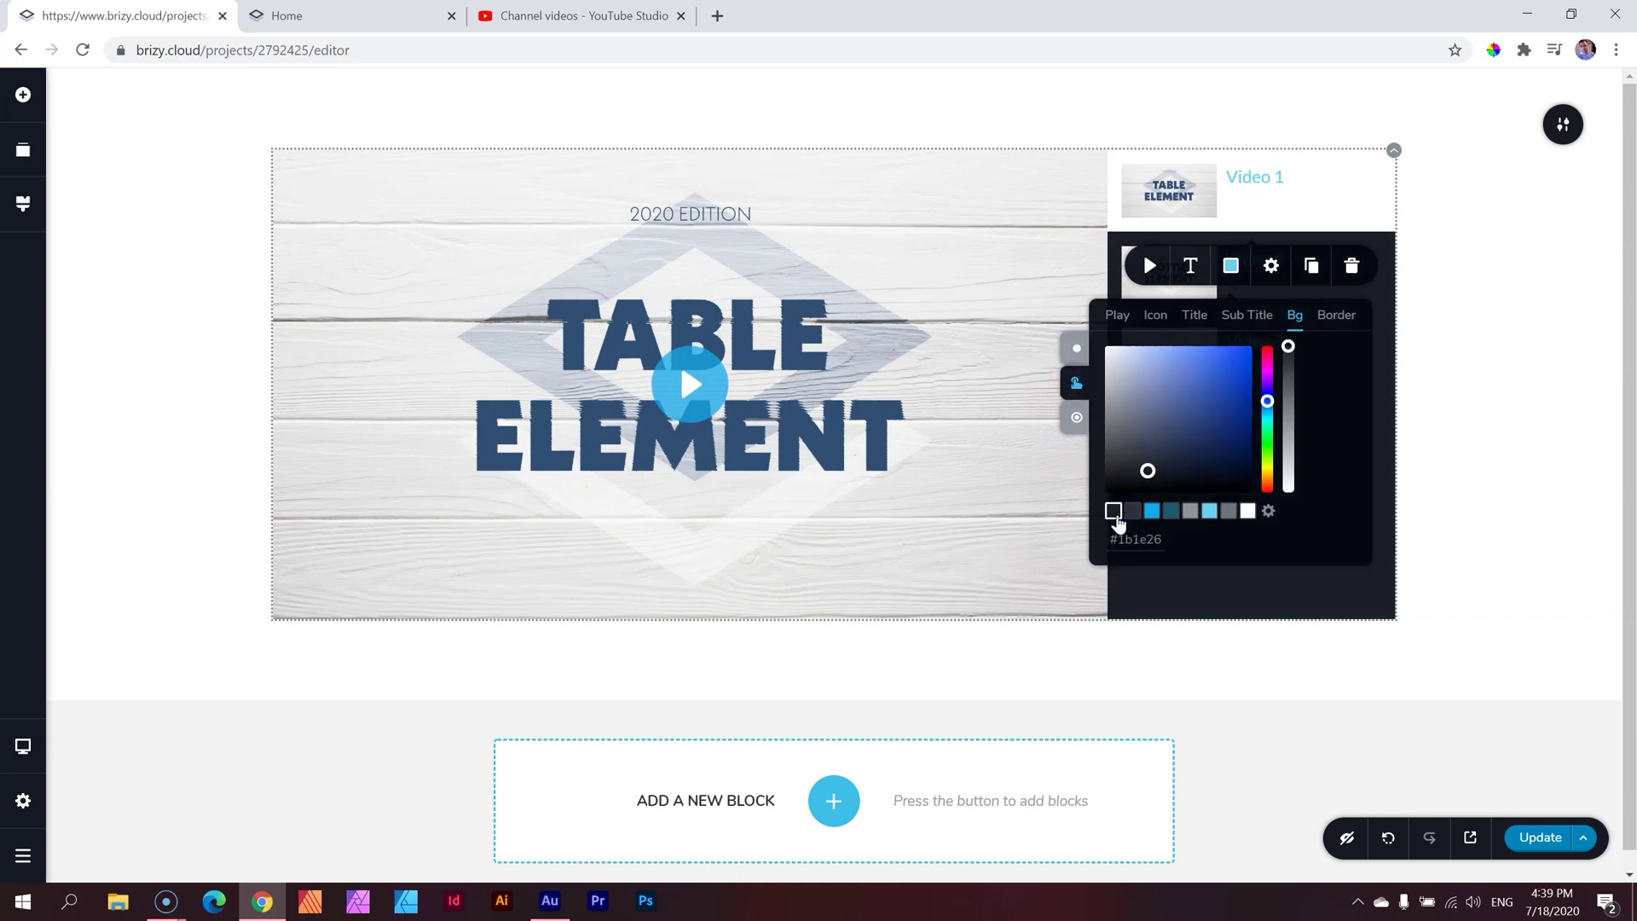
{"action": "left_click", "coordinate": [1493, 313]}
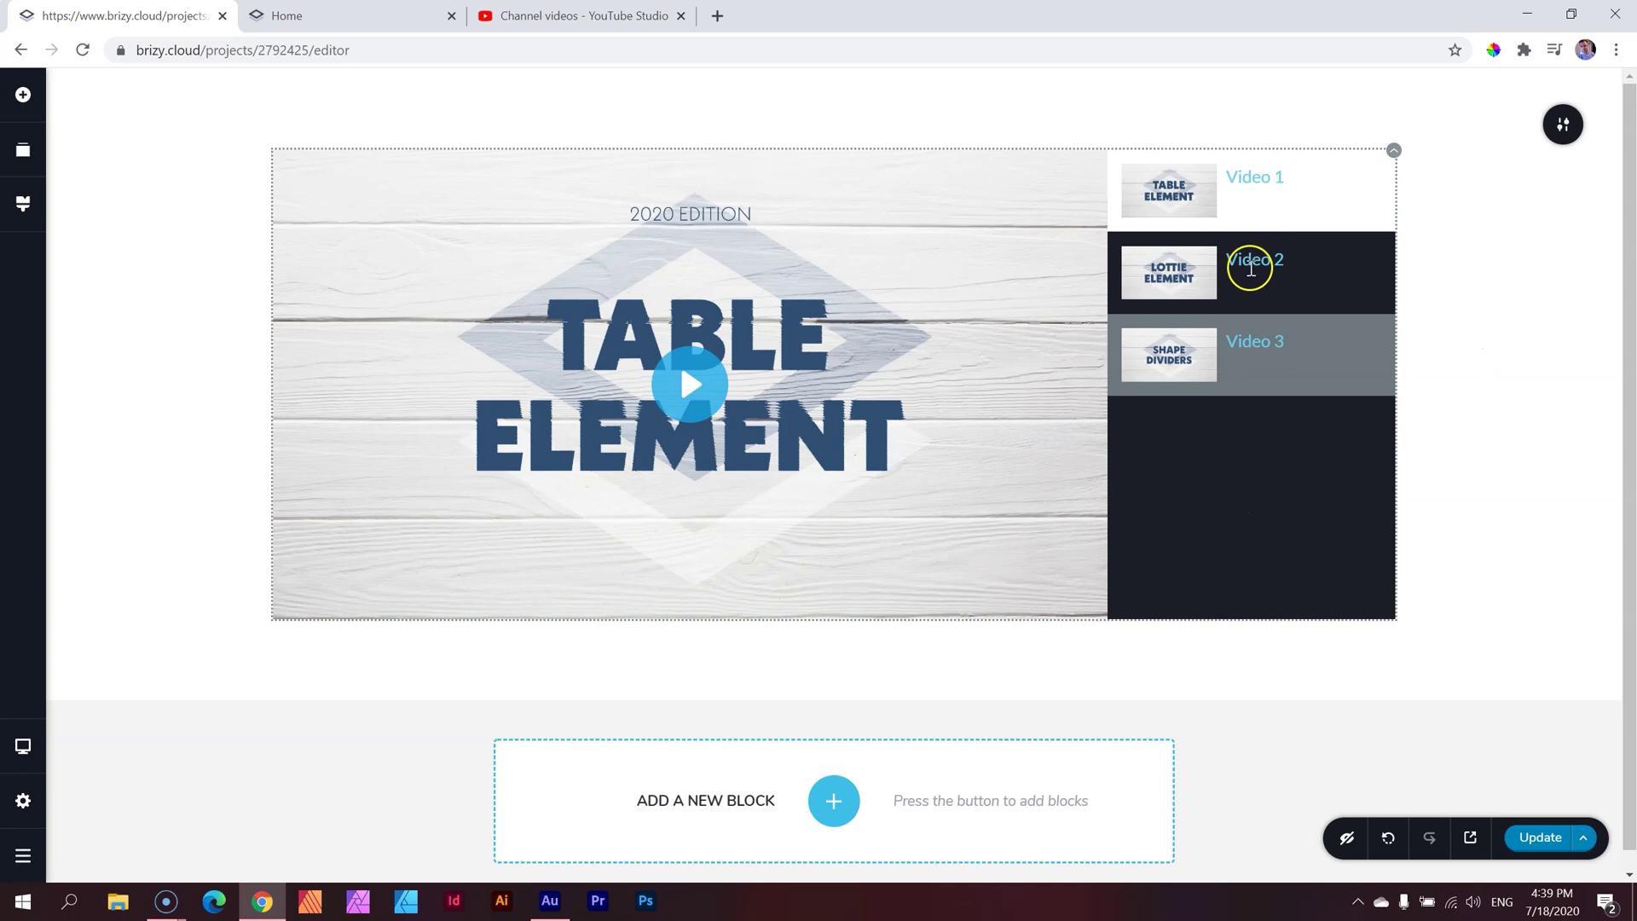
{"action": "left_click", "coordinate": [1540, 838]}
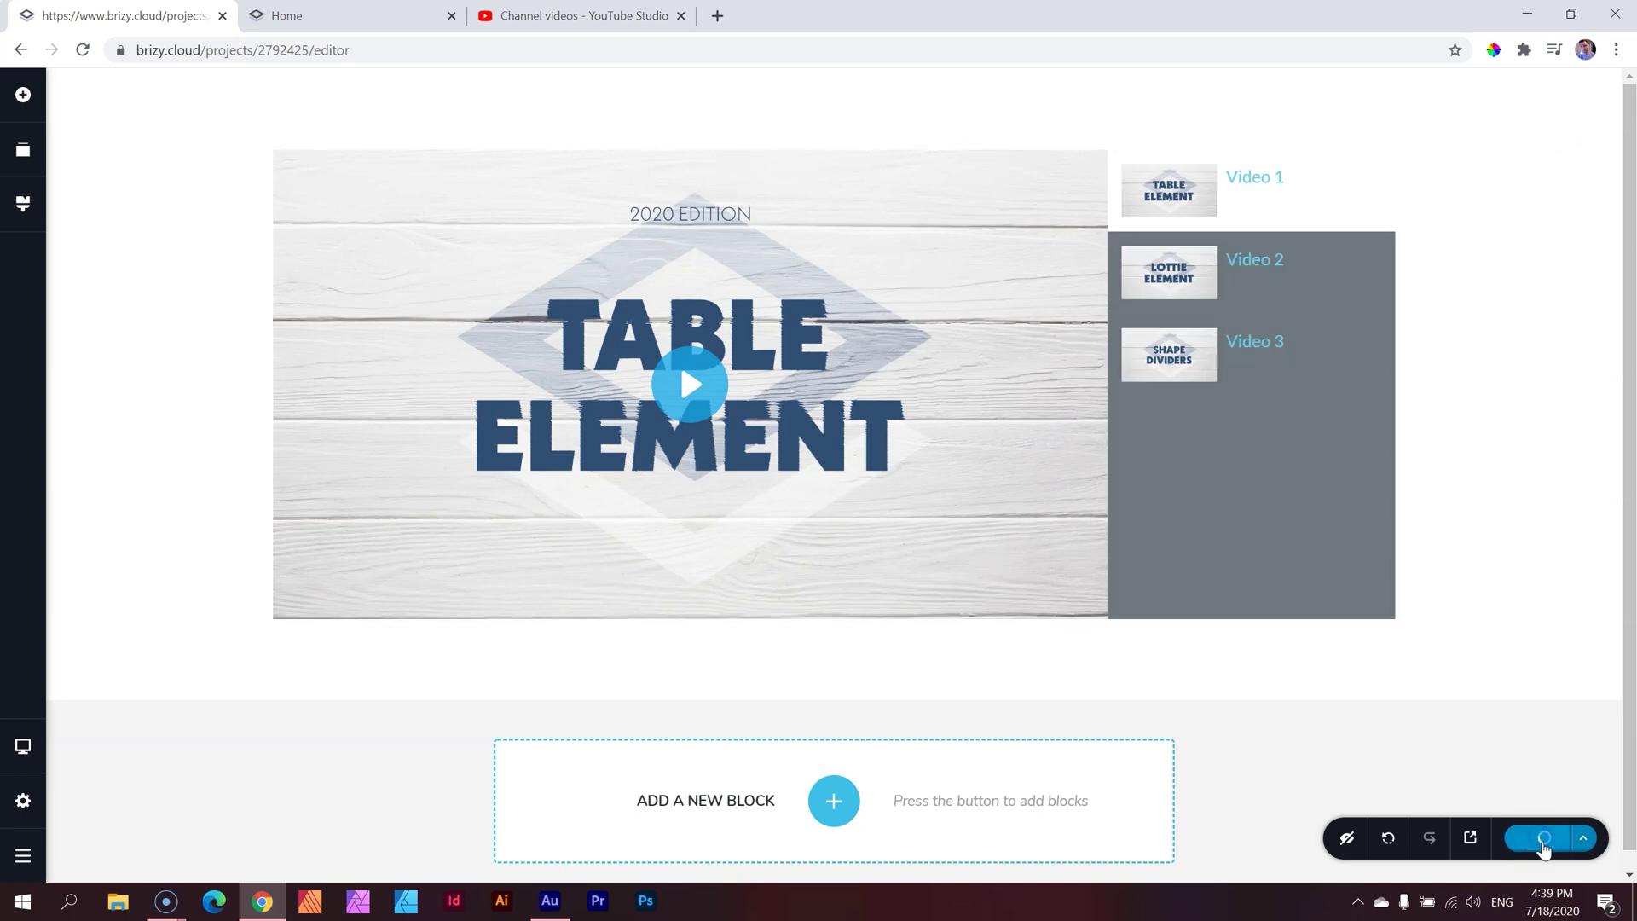
Reload the live page to check the dark hover effect, then reselect Video 1 in the editor.
{"action": "left_click", "coordinate": [329, 17]}
{"action": "left_click", "coordinate": [81, 25]}
{"action": "key", "text": "ctrl+Tab"}
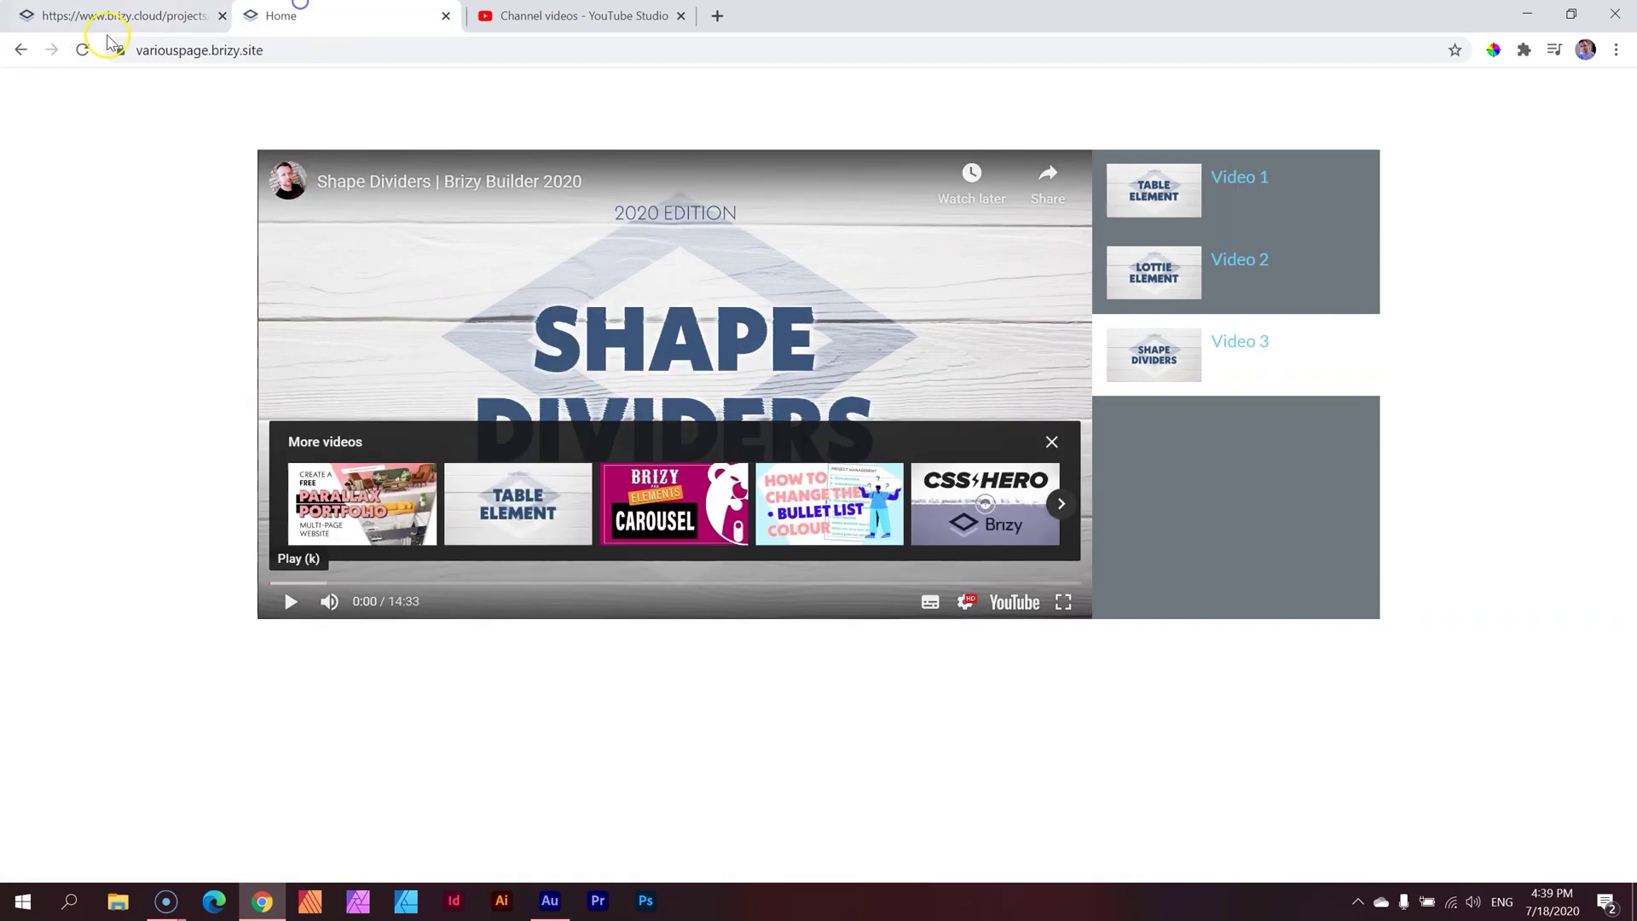
{"action": "left_click", "coordinate": [82, 49]}
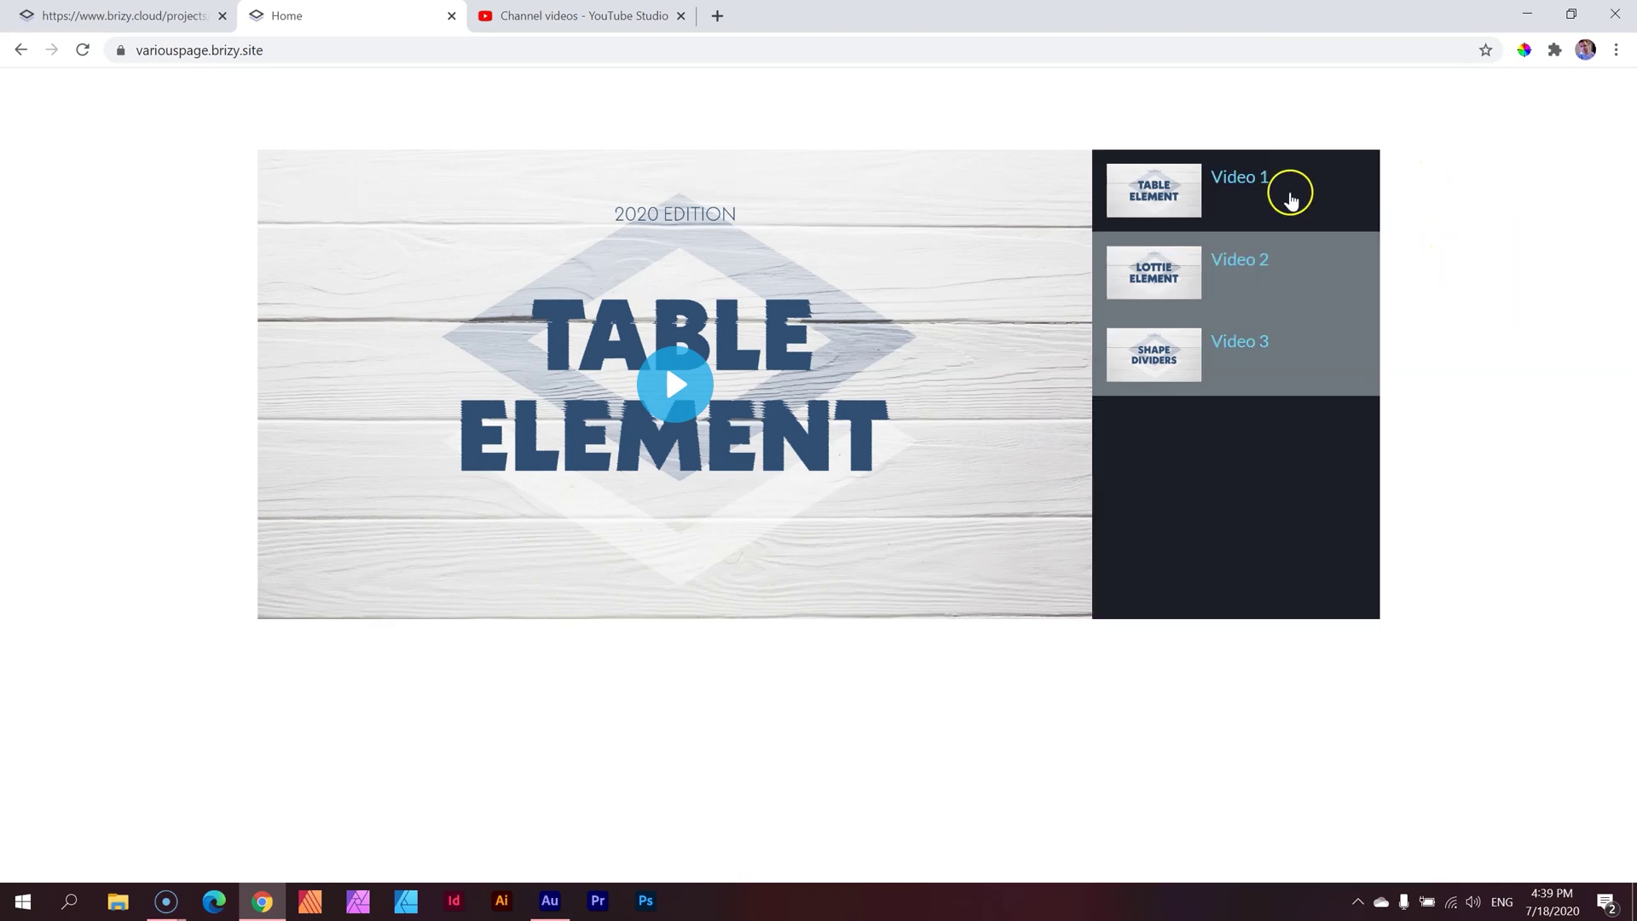
{"action": "left_click", "coordinate": [174, 16]}
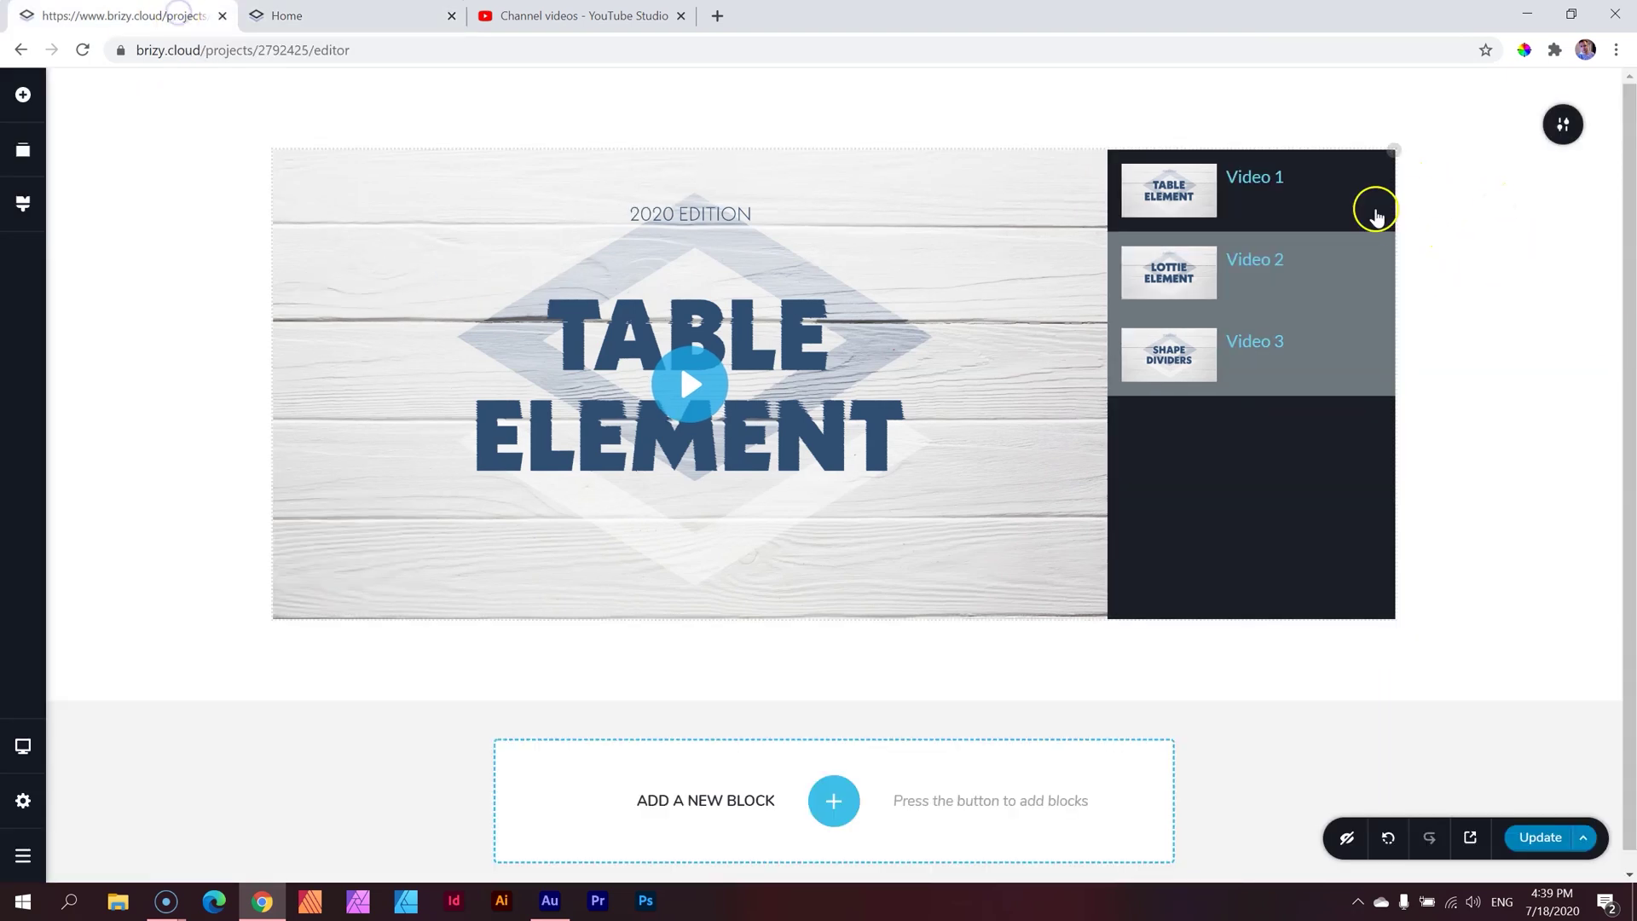
{"action": "left_click", "coordinate": [1188, 195]}
Change the playlist items' hover background to grey #6e787e.
{"action": "left_click", "coordinate": [1230, 265]}
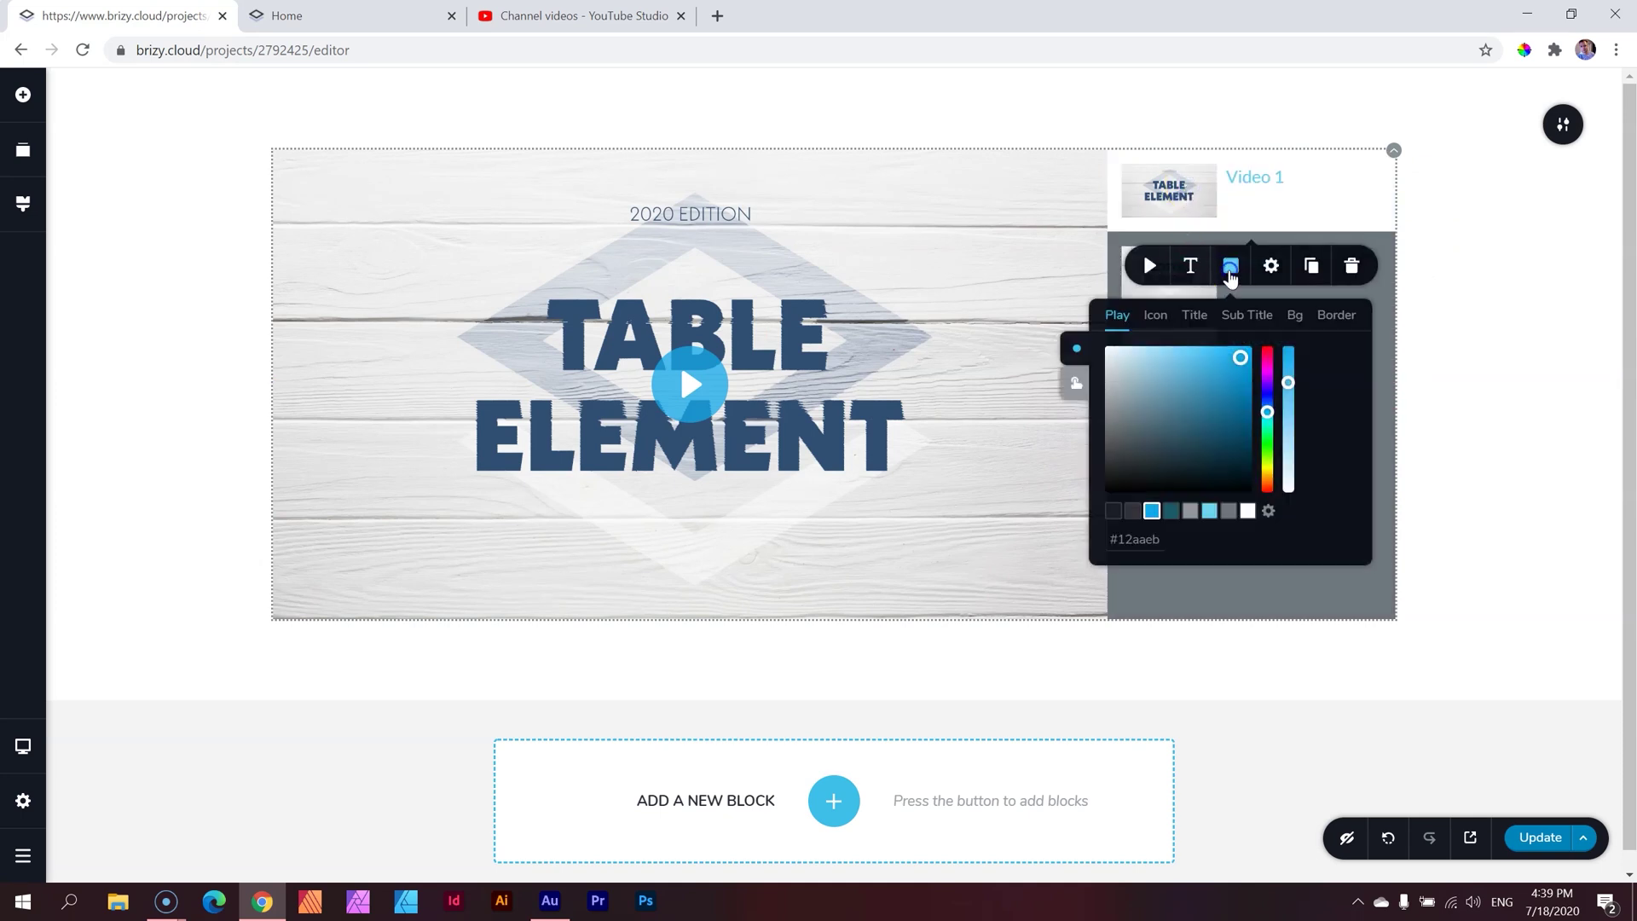
{"action": "left_click", "coordinate": [1295, 317]}
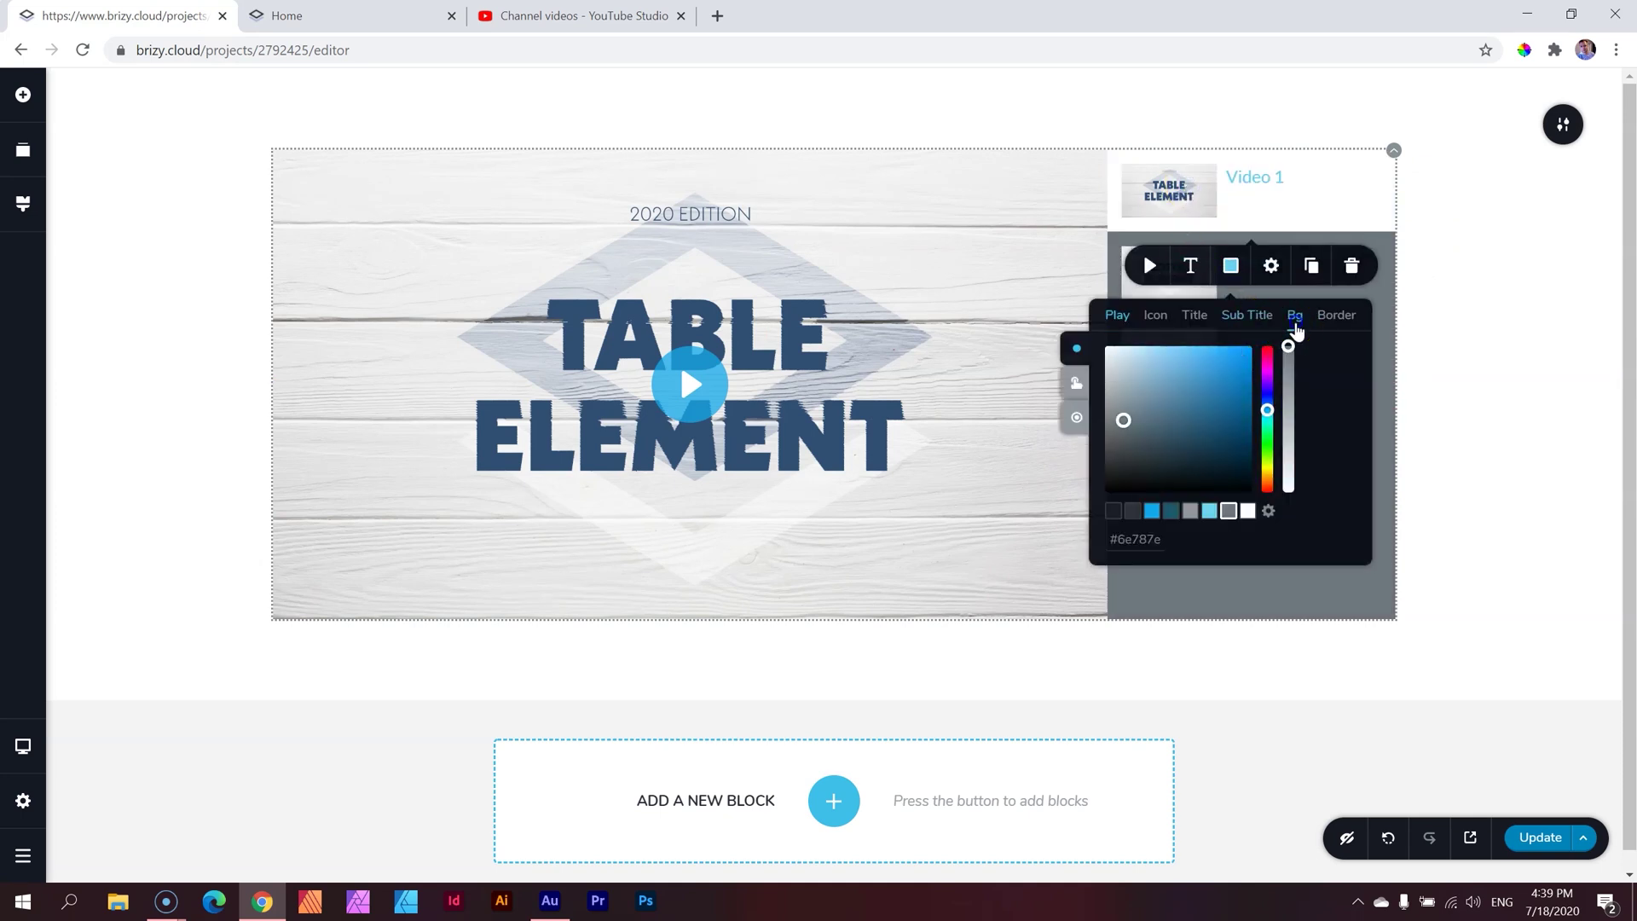
{"action": "left_click", "coordinate": [1070, 386]}
{"action": "left_click", "coordinate": [1191, 510]}
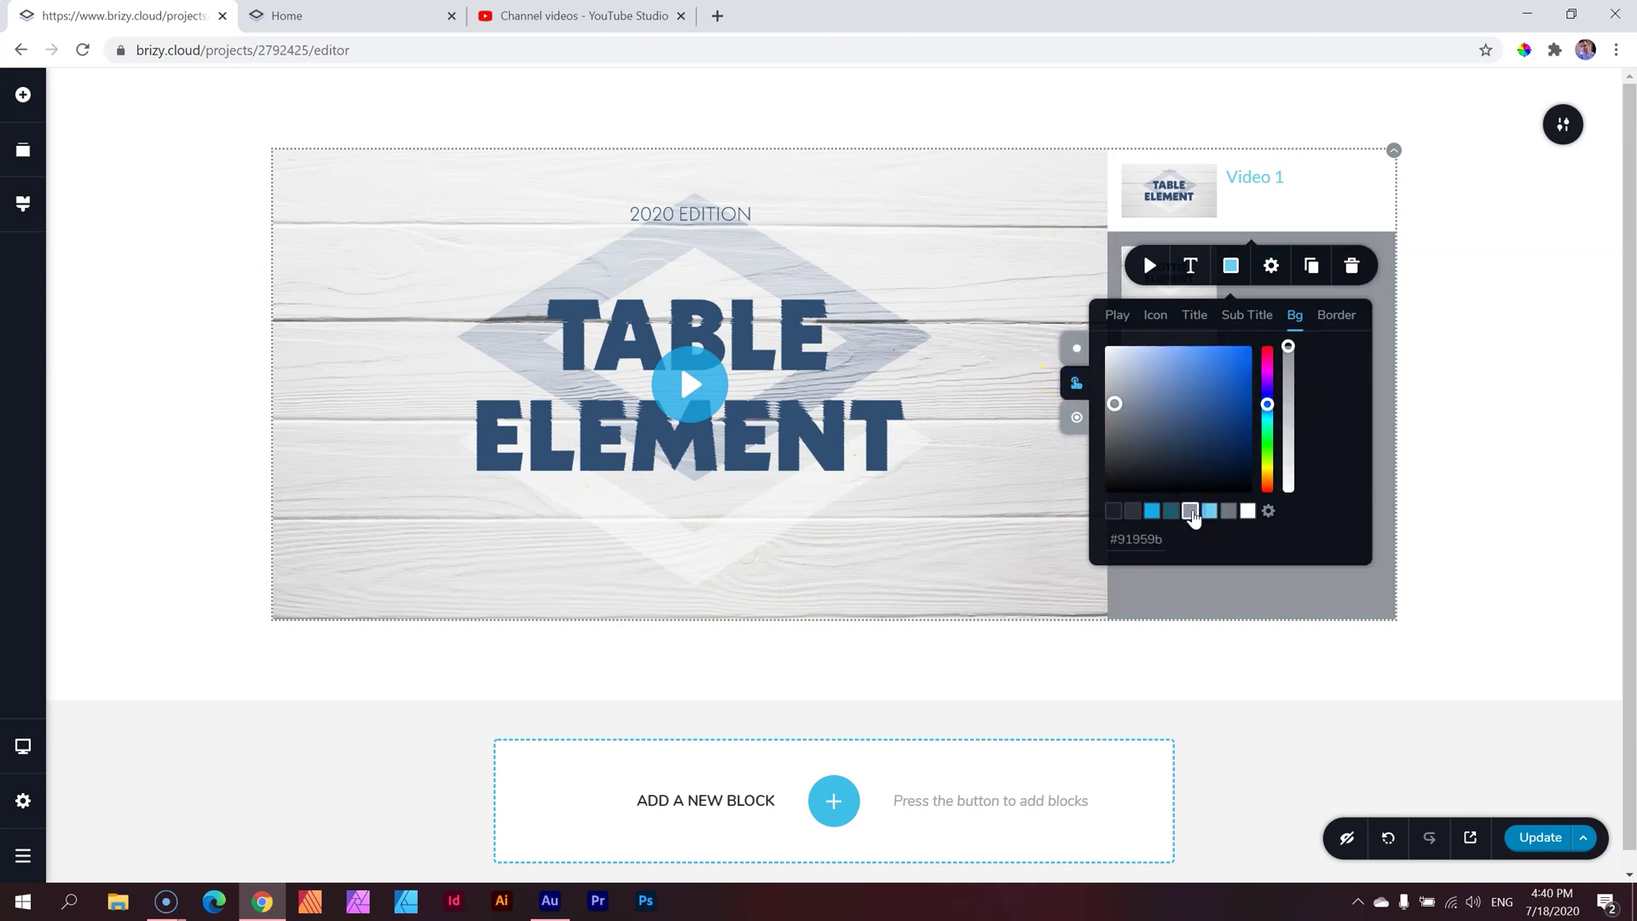
{"action": "left_click", "coordinate": [1076, 349]}
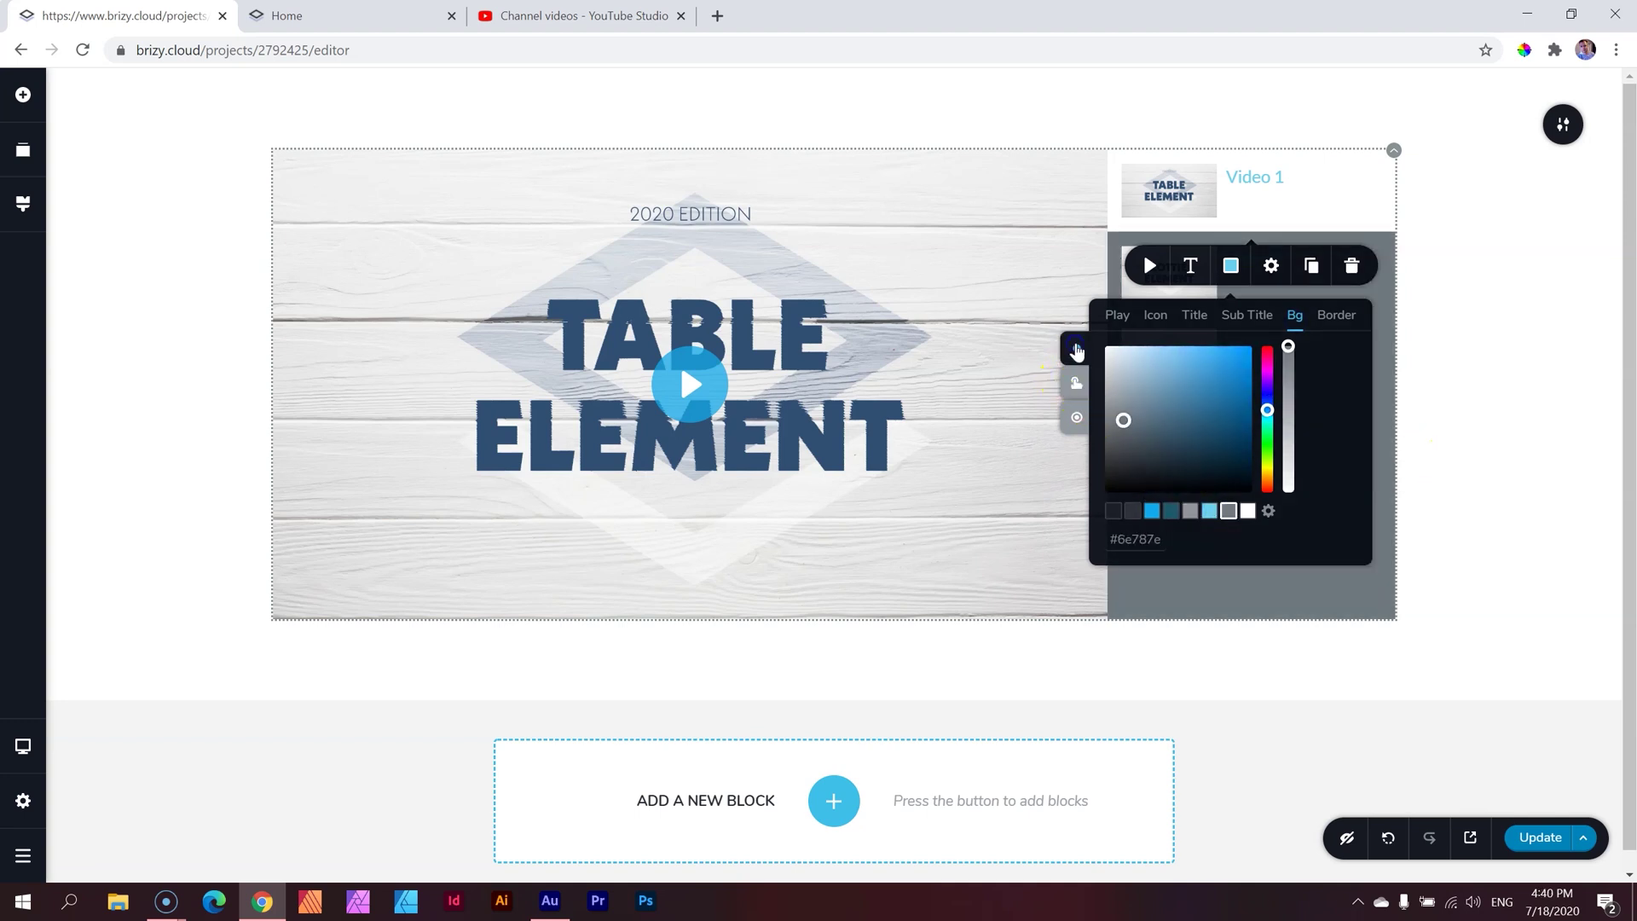
{"action": "left_click", "coordinate": [1076, 383]}
{"action": "left_click", "coordinate": [1228, 511]}
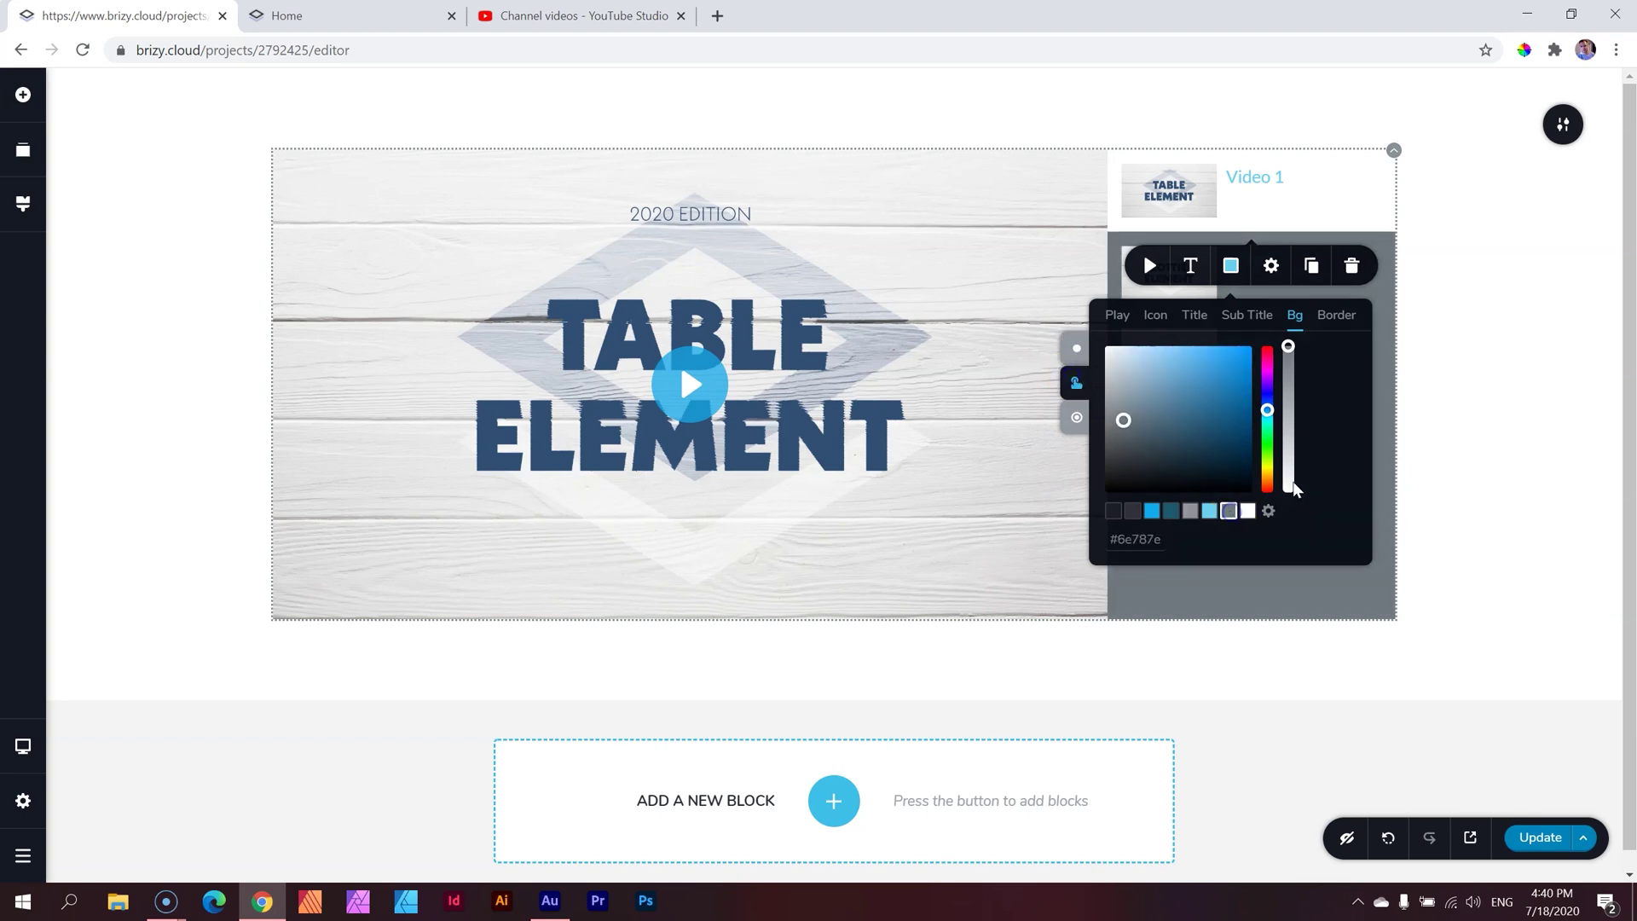
{"action": "left_click", "coordinate": [1490, 392]}
Deselect and reselect the playlist, ending with the Video 1 item selected.
{"action": "left_click", "coordinate": [1253, 244]}
{"action": "left_click", "coordinate": [1465, 281]}
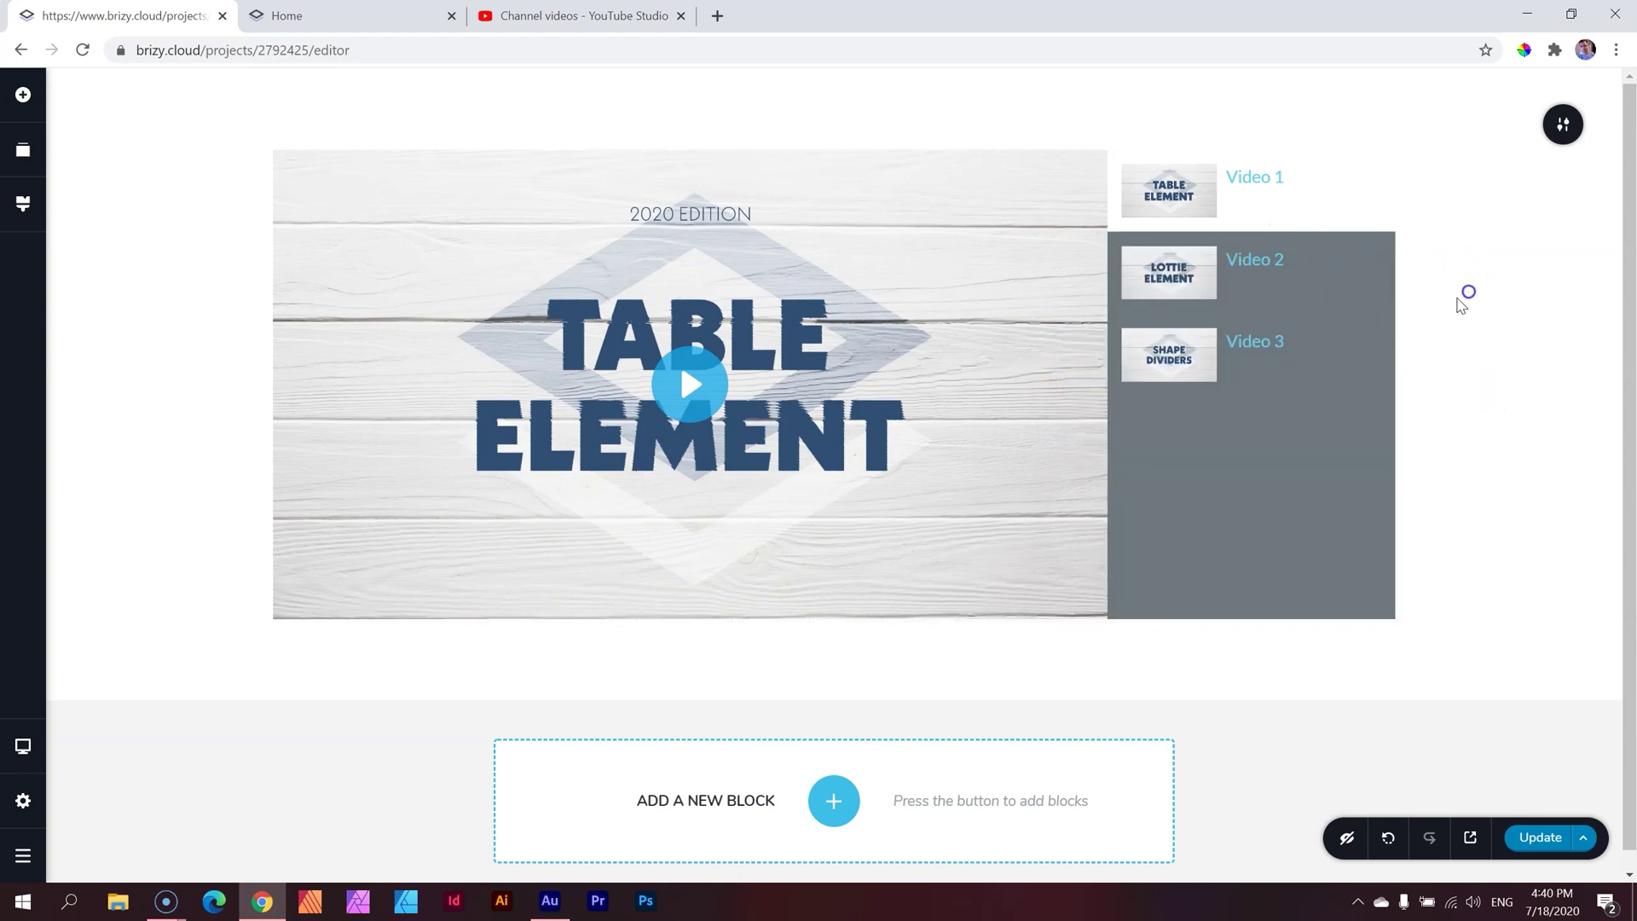
{"action": "left_click", "coordinate": [1160, 271]}
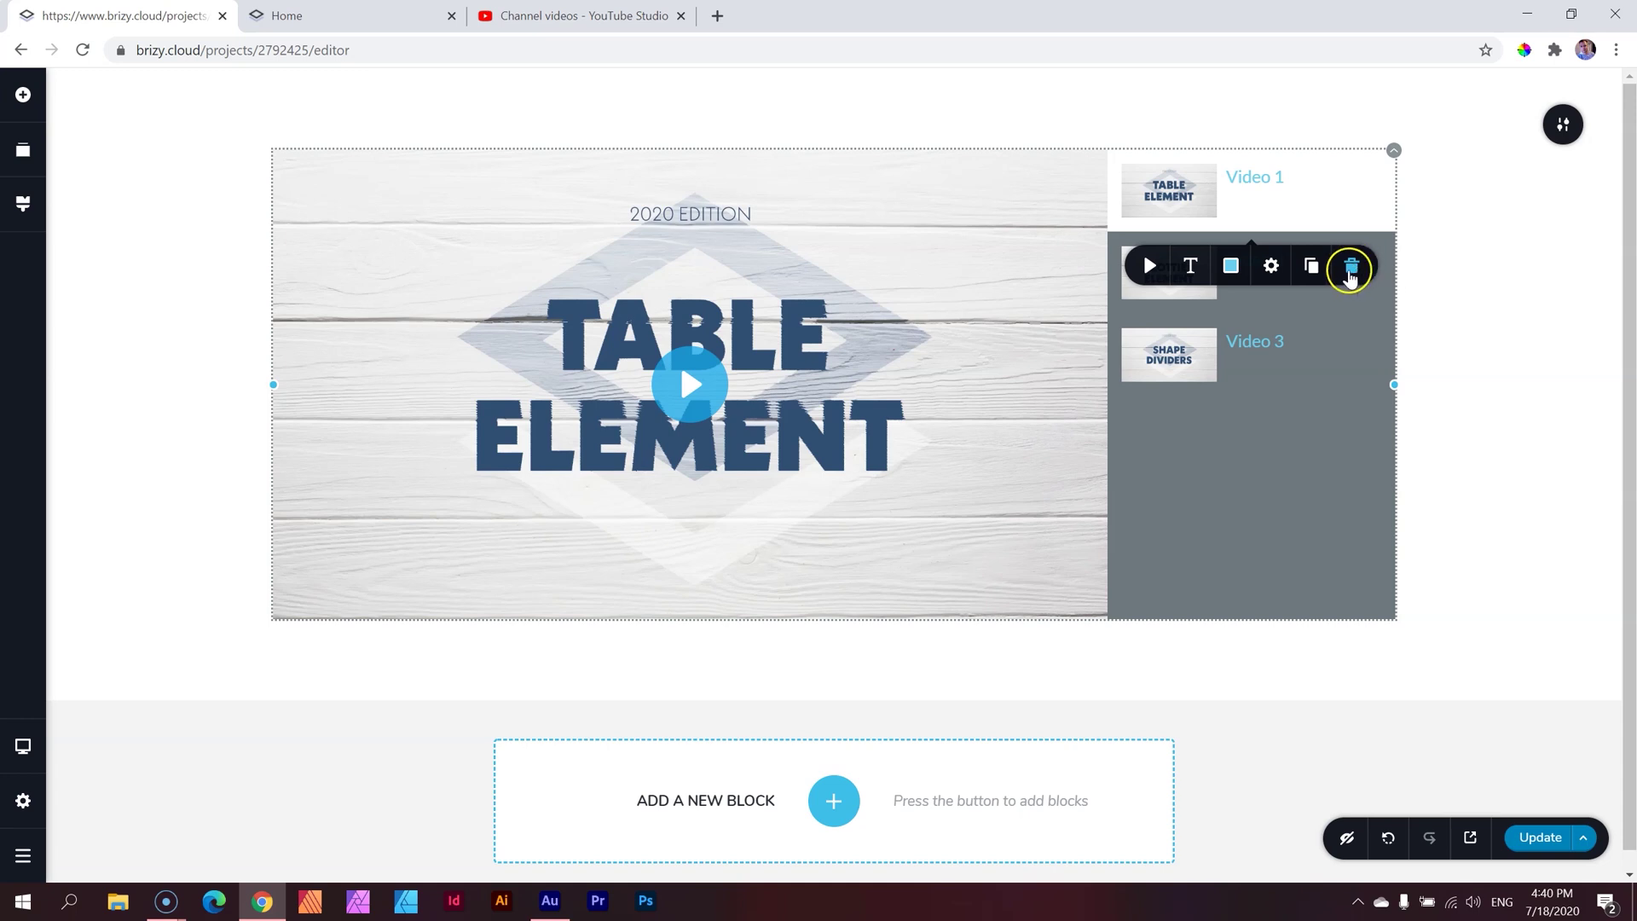
{"action": "left_click", "coordinate": [1431, 253]}
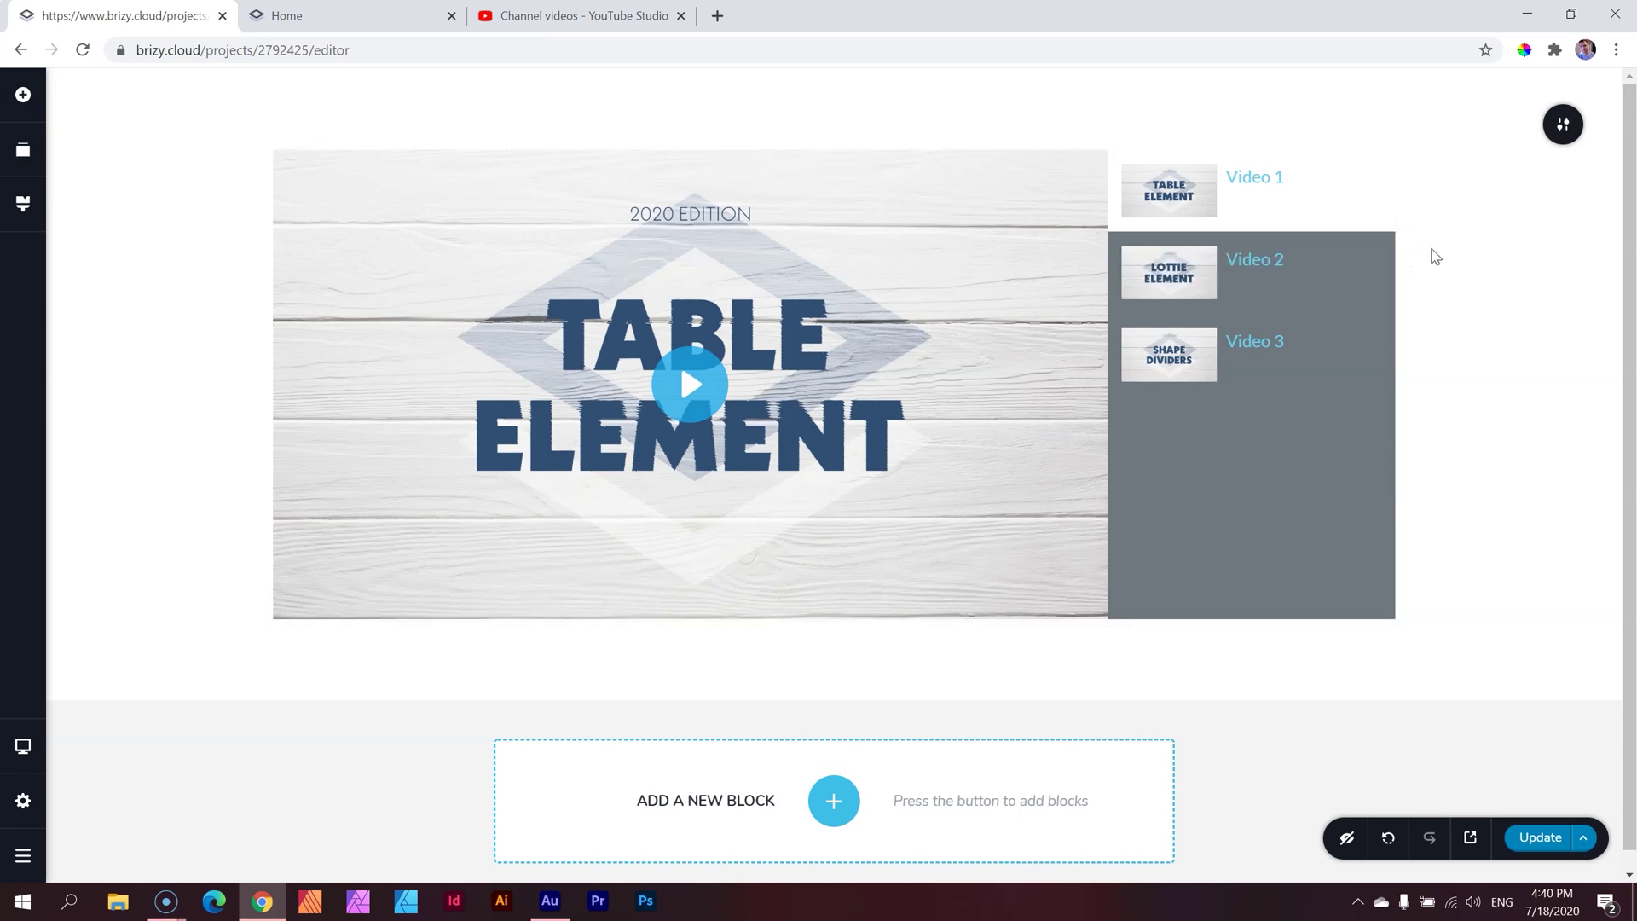
{"action": "left_click", "coordinate": [1197, 201]}
Inspect the playlist's typography, video source and icon colour settings.
{"action": "left_click", "coordinate": [1197, 201]}
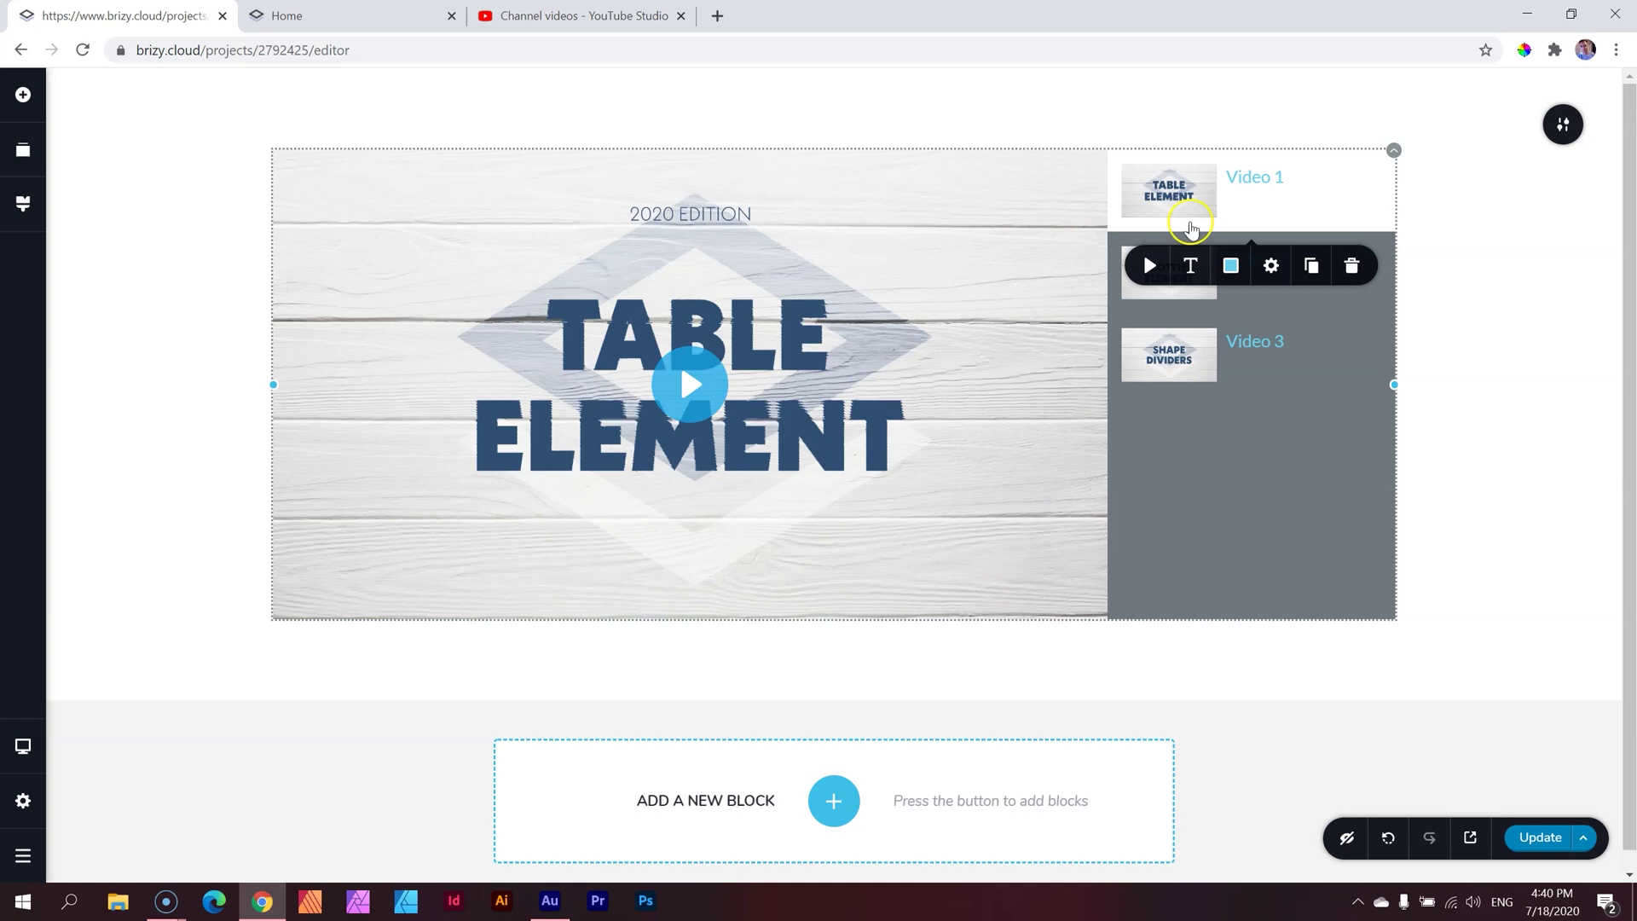
{"action": "left_click", "coordinate": [1192, 268]}
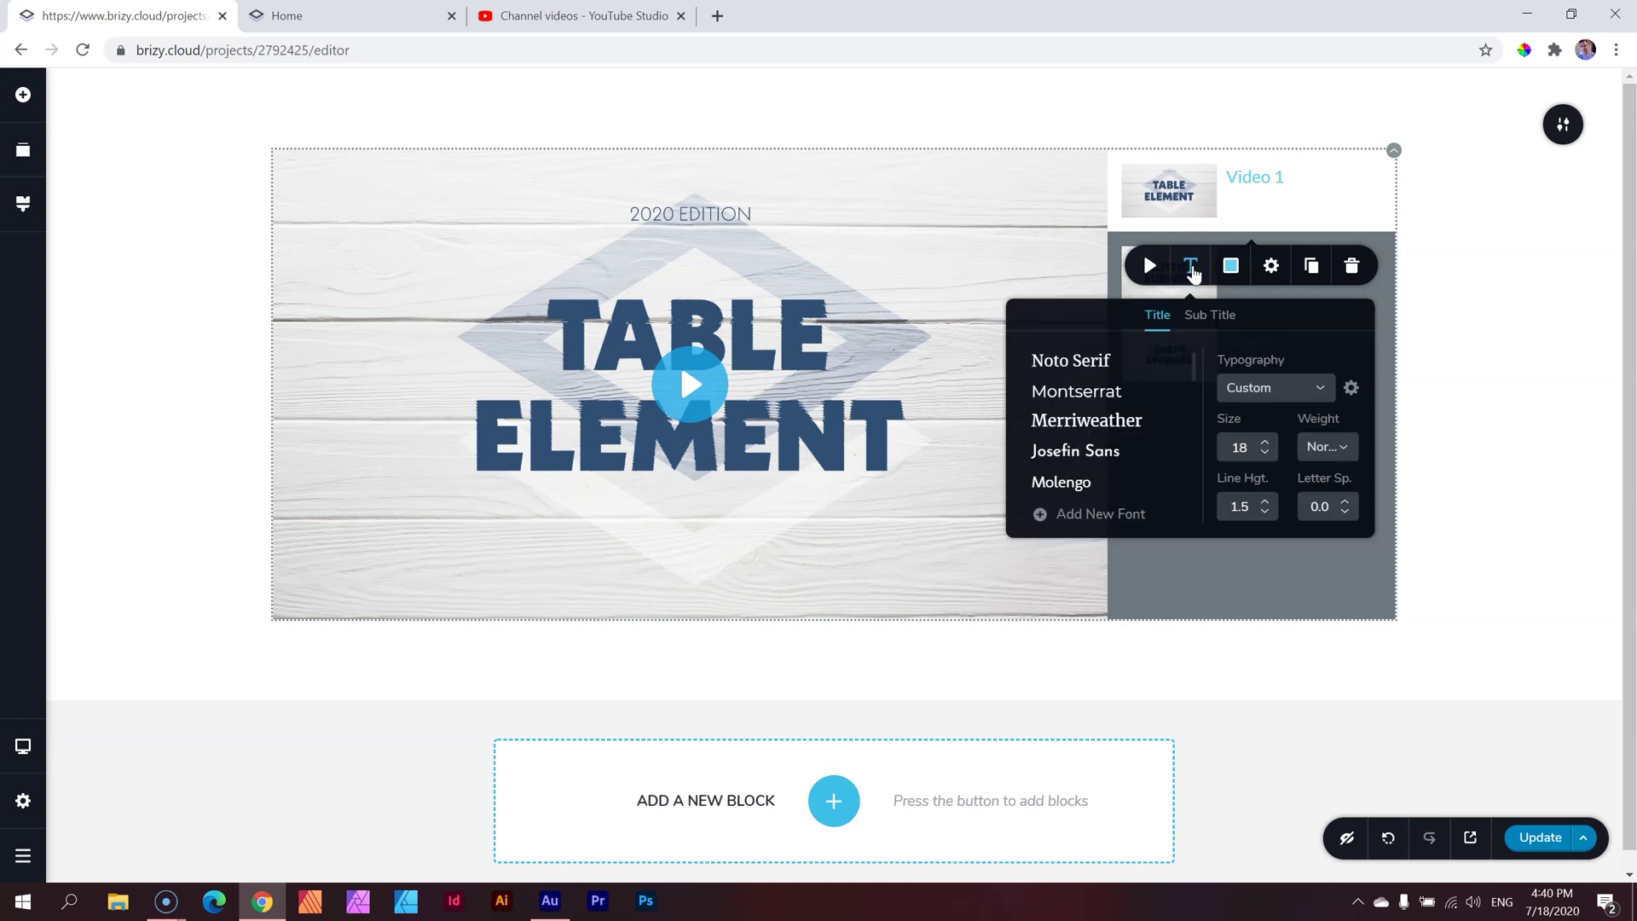
{"action": "left_click", "coordinate": [1164, 250]}
{"action": "left_click", "coordinate": [1148, 266]}
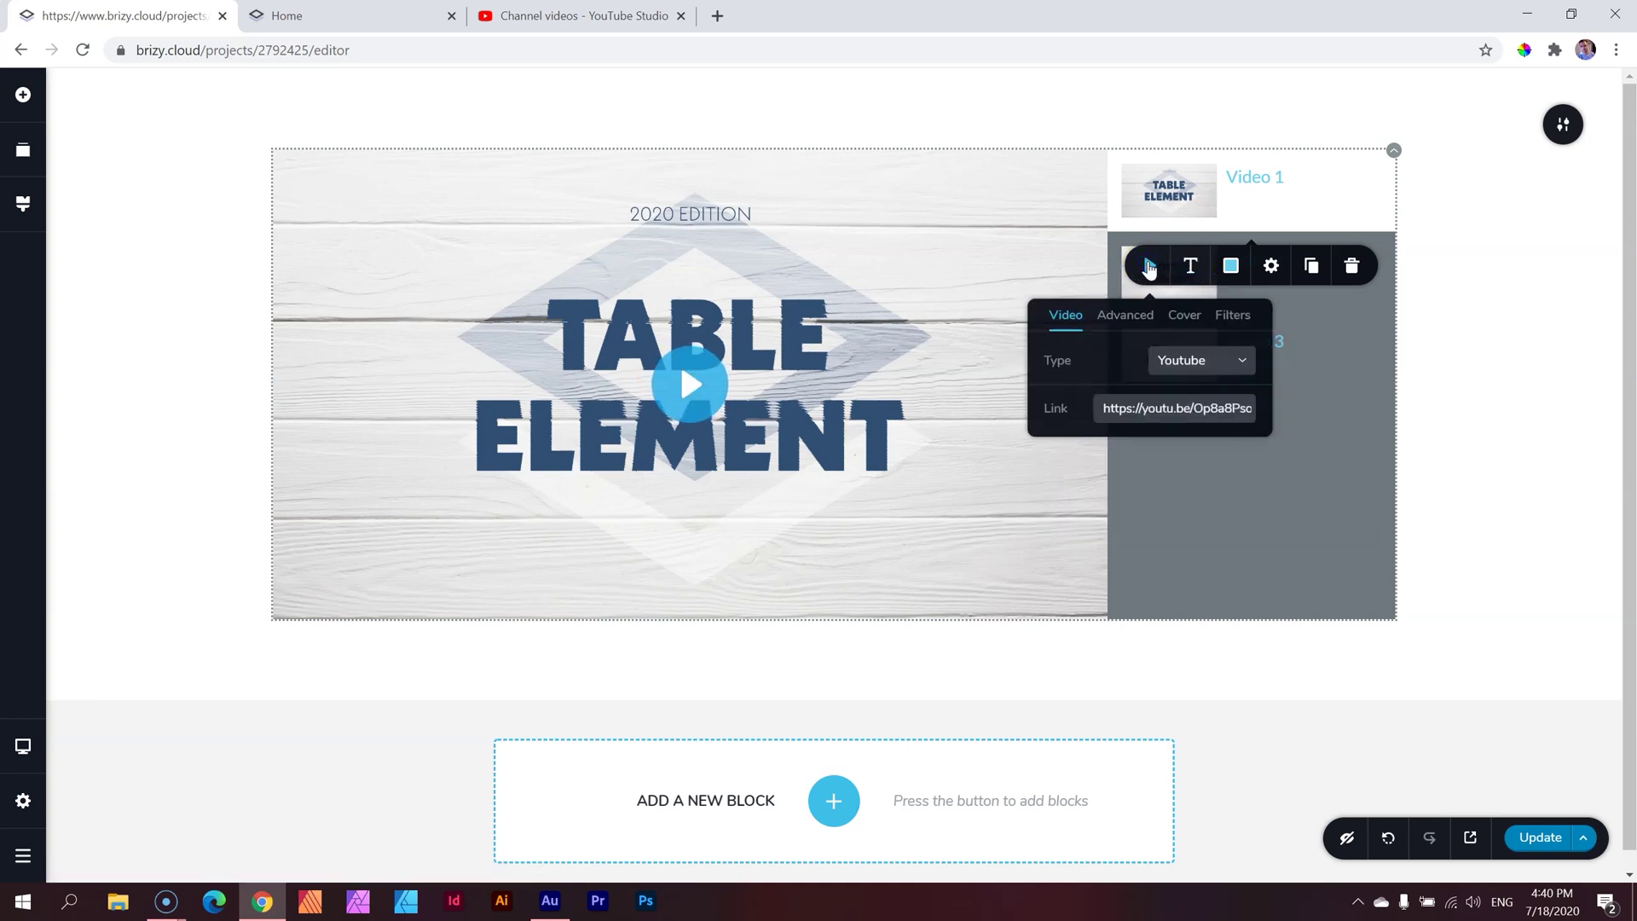
{"action": "left_click", "coordinate": [1233, 267]}
{"action": "left_click", "coordinate": [1156, 316]}
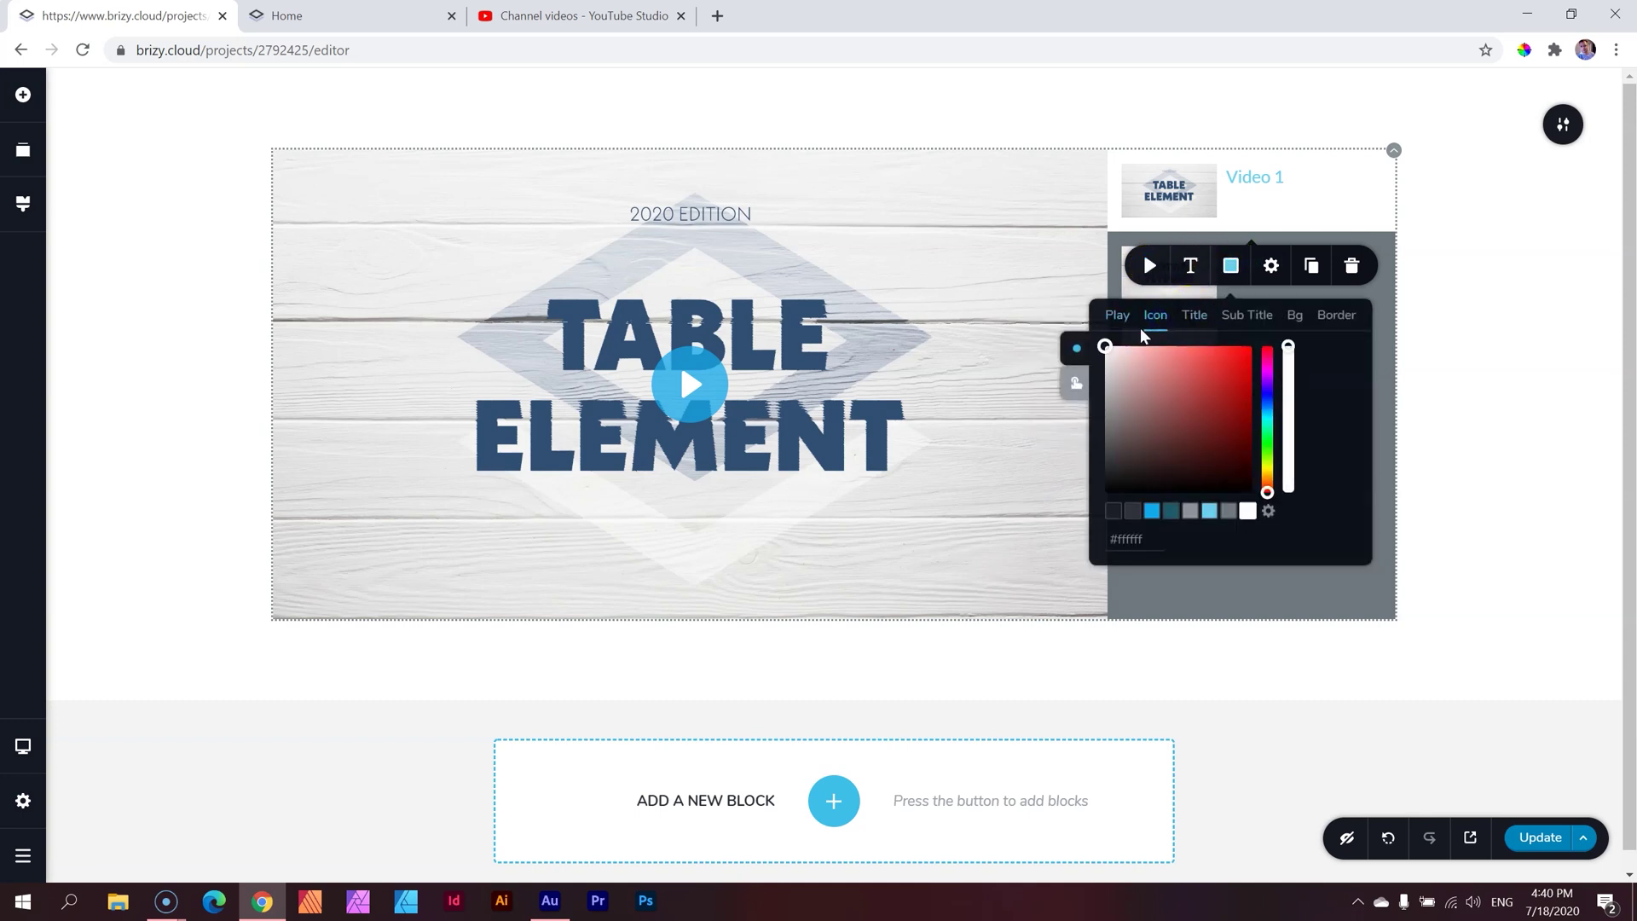
Try the middle content layout, restore Top, and open Playlist Items spacing settings.
{"action": "left_click", "coordinate": [1269, 265]}
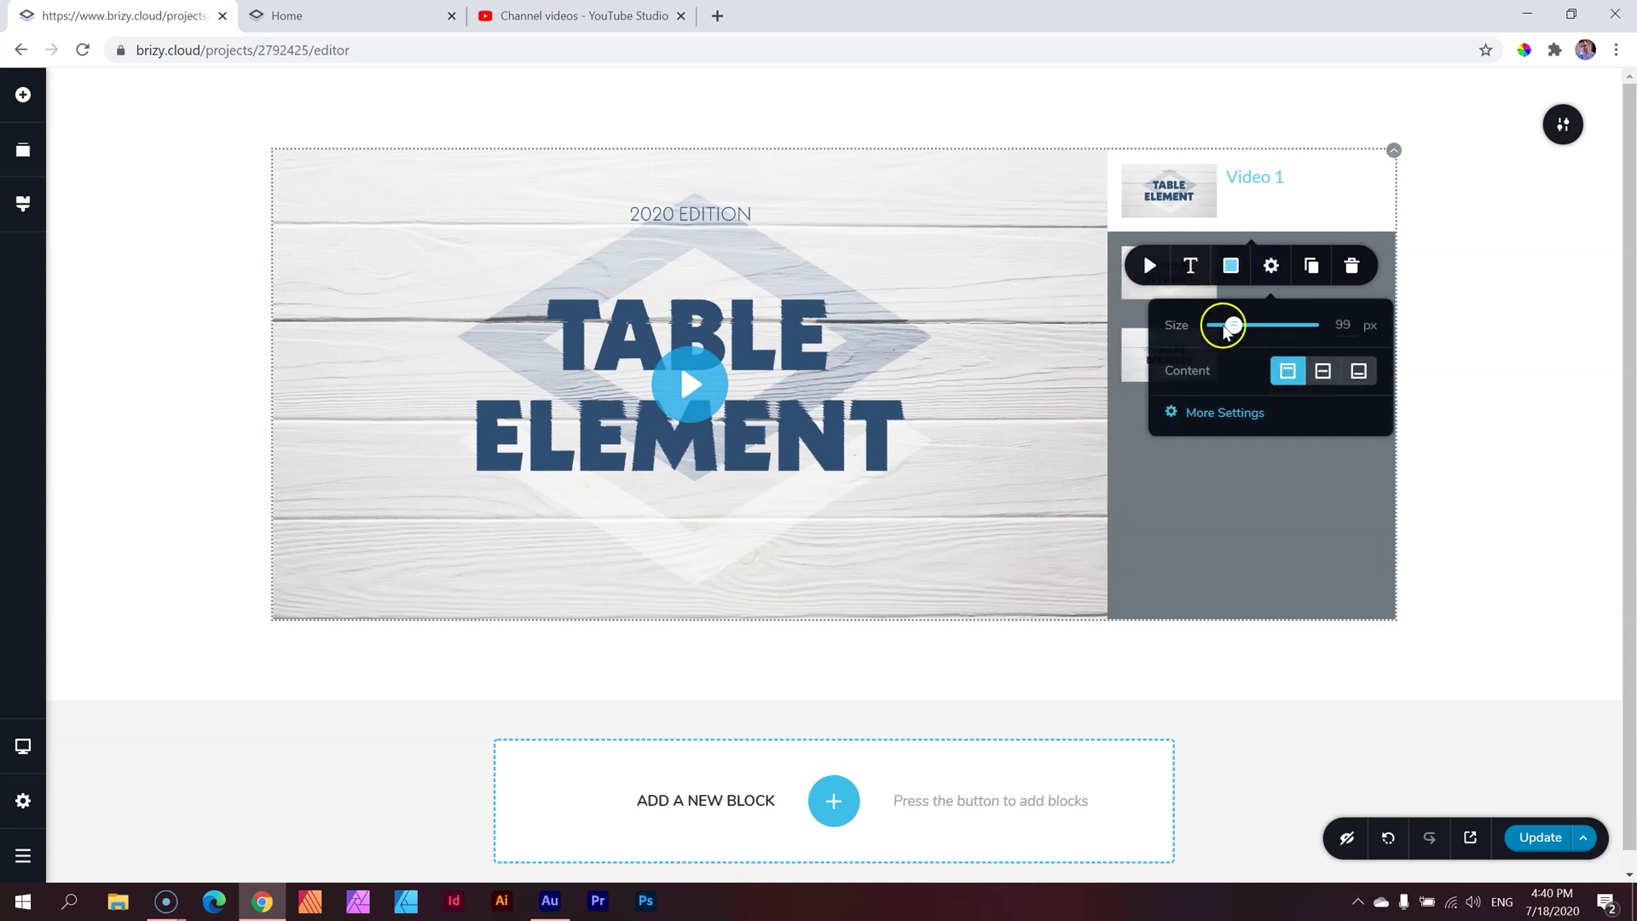
{"action": "left_click", "coordinate": [1322, 370]}
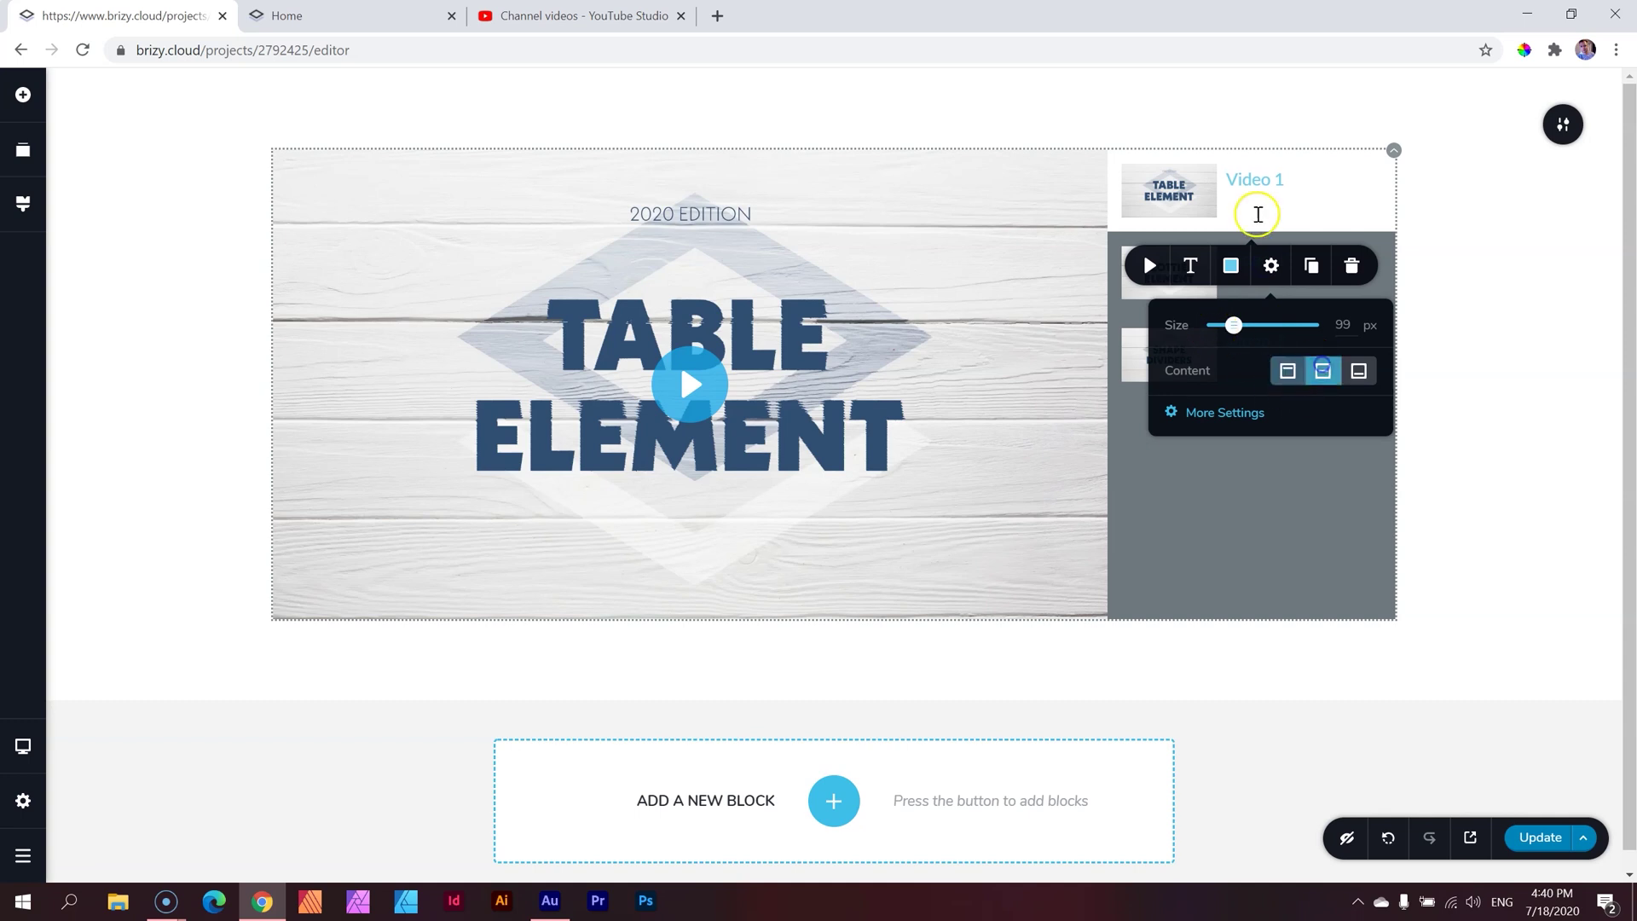
{"action": "left_click", "coordinate": [1288, 370]}
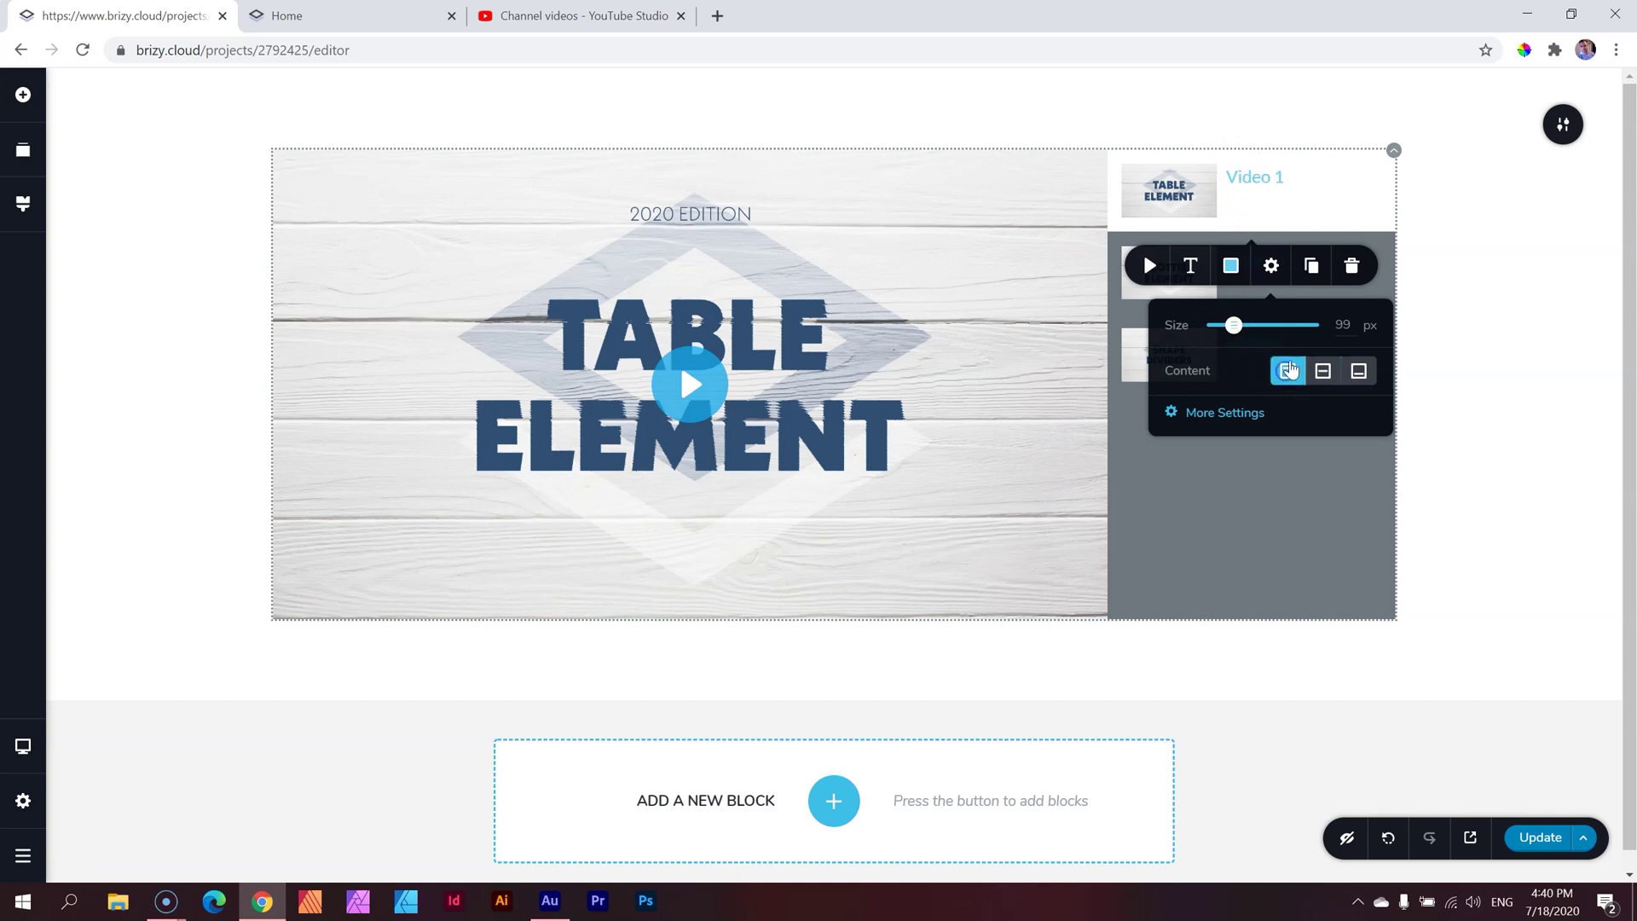
{"action": "left_click", "coordinate": [1269, 267]}
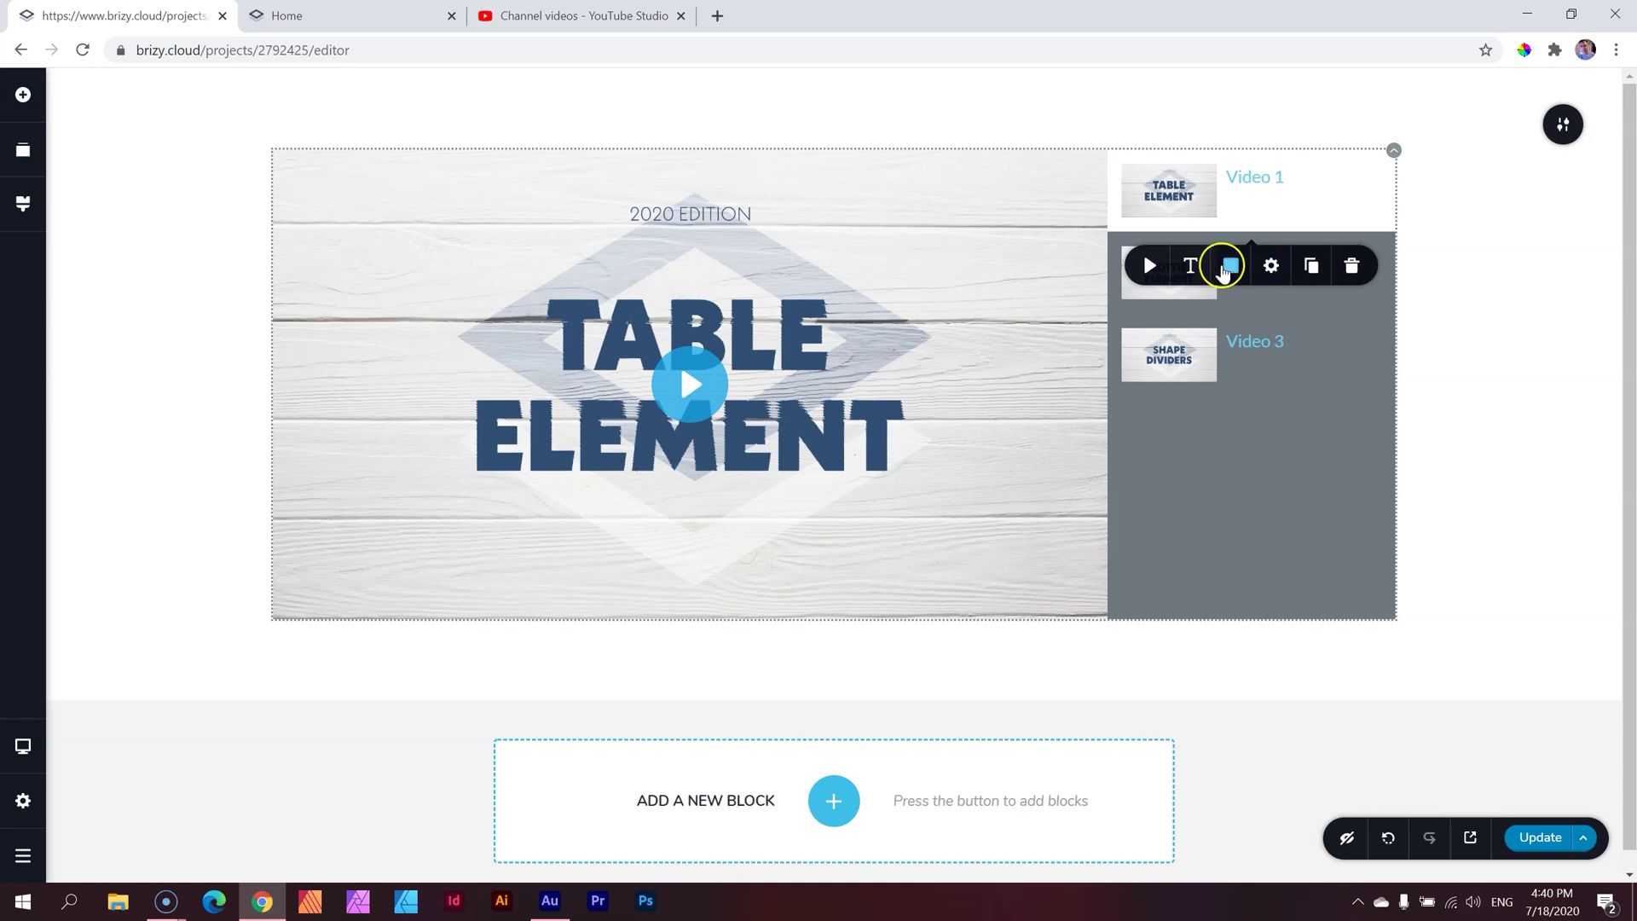
{"action": "left_click", "coordinate": [1228, 267]}
{"action": "left_click", "coordinate": [1269, 266]}
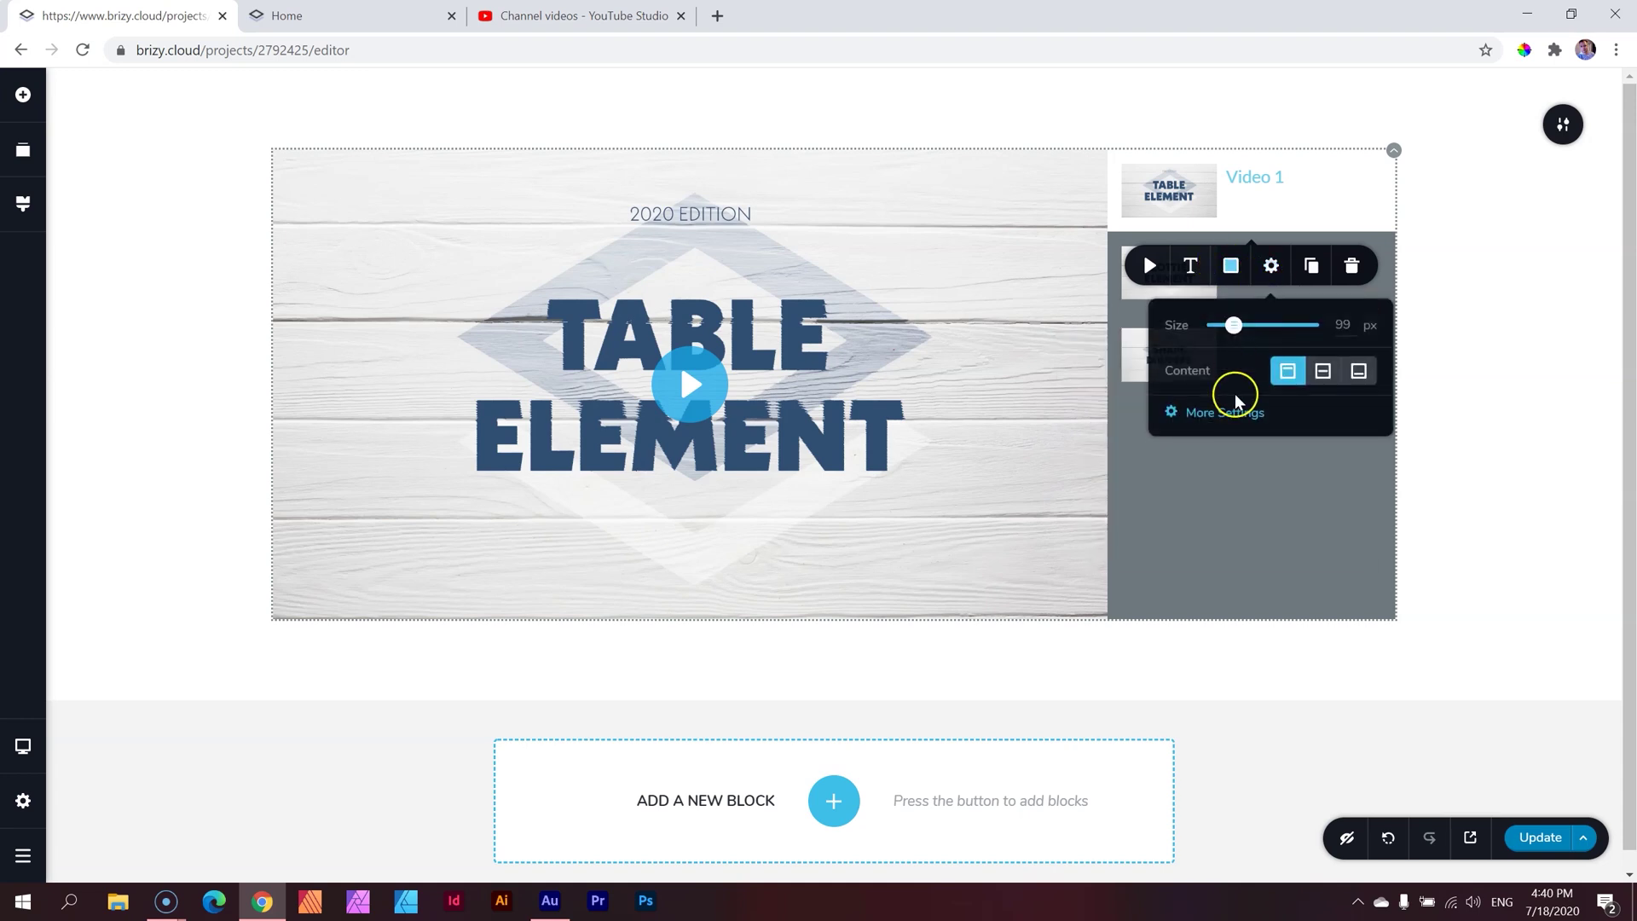
{"action": "left_click", "coordinate": [1228, 419]}
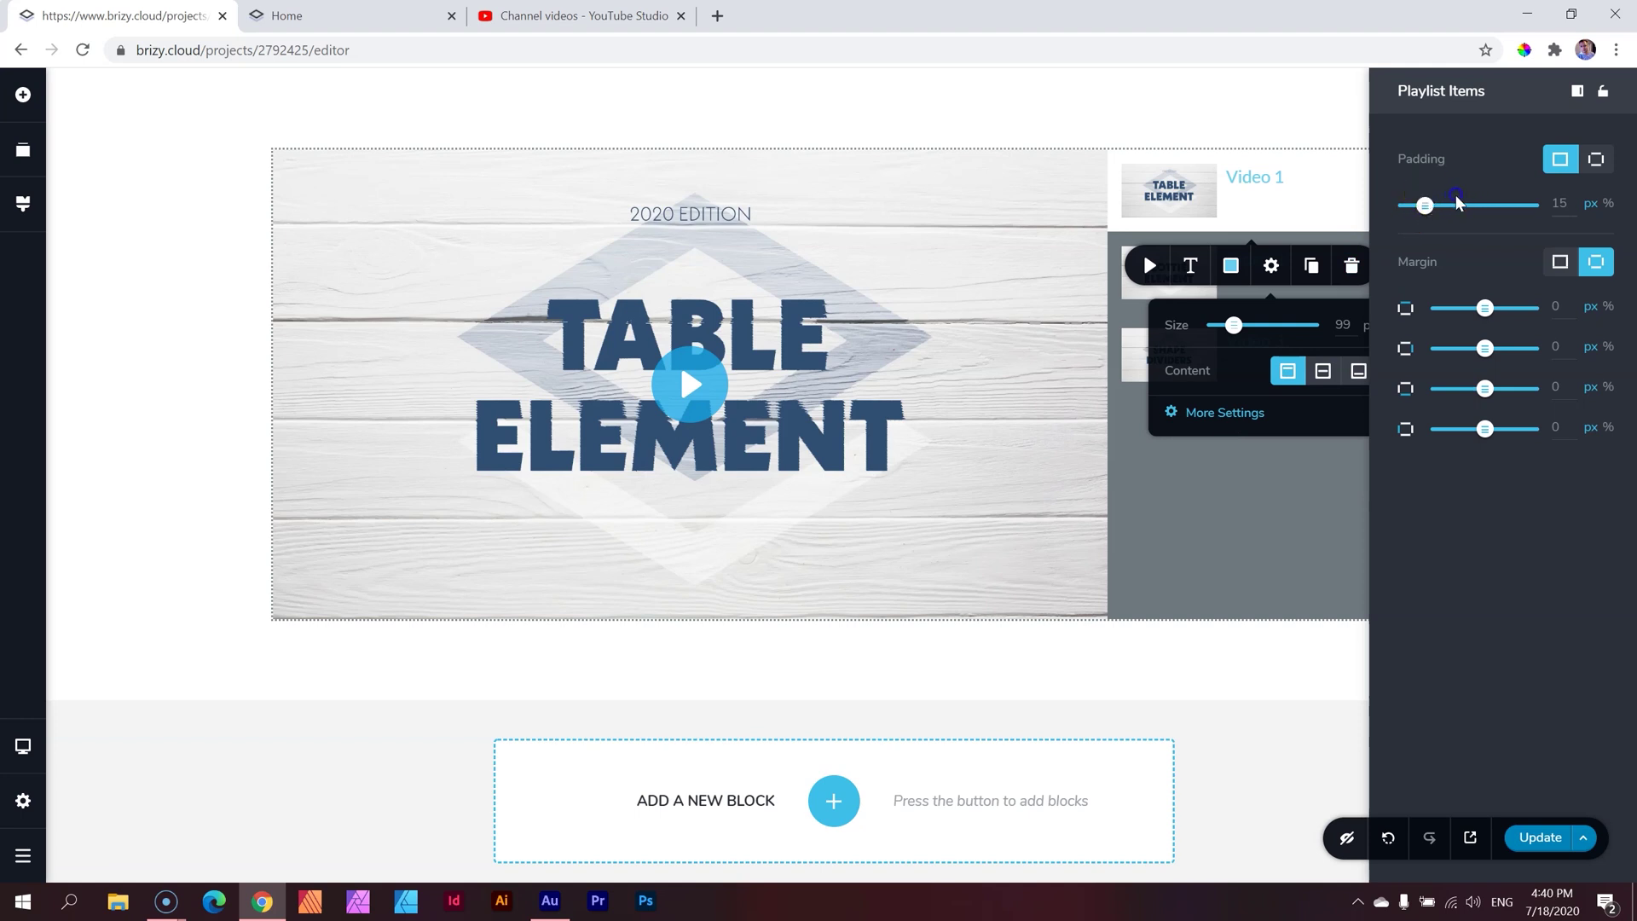
Try raising playlist item padding to 28 and re-dock the Playlist Items panel.
{"action": "mouse_move", "coordinate": [1425, 209]}
{"action": "left_mouse_down"}
{"action": "mouse_move", "coordinate": [1441, 205]}
{"action": "mouse_move", "coordinate": [1409, 205]}
{"action": "mouse_move", "coordinate": [1446, 204]}
{"action": "mouse_move", "coordinate": [1407, 205]}
{"action": "left_mouse_up"}
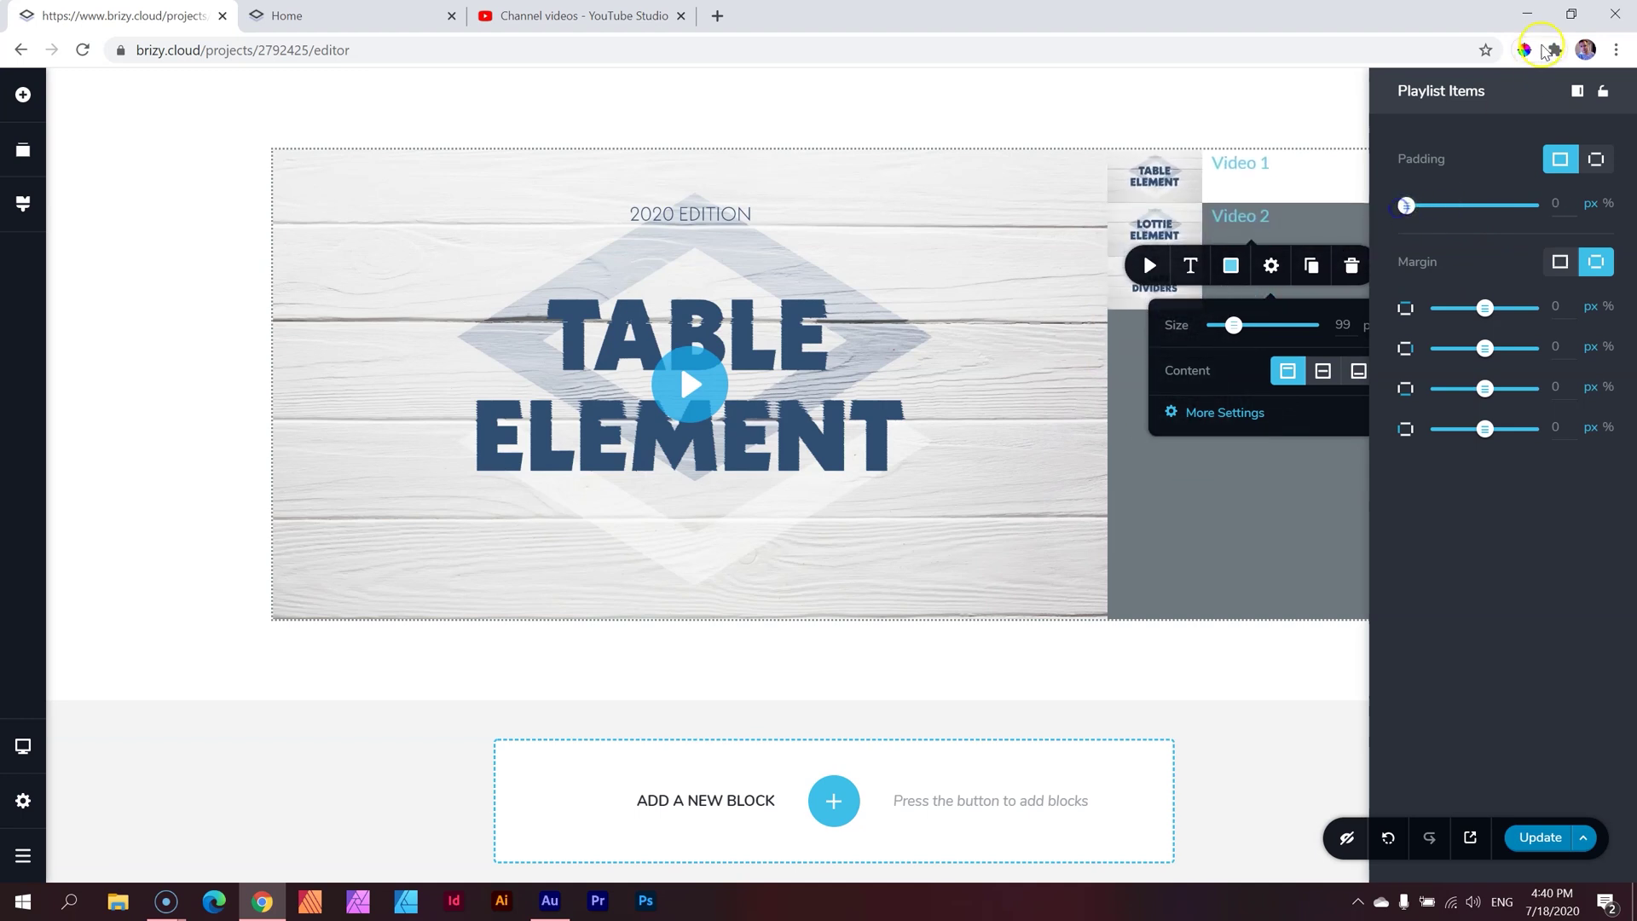
{"action": "left_click", "coordinate": [1576, 91]}
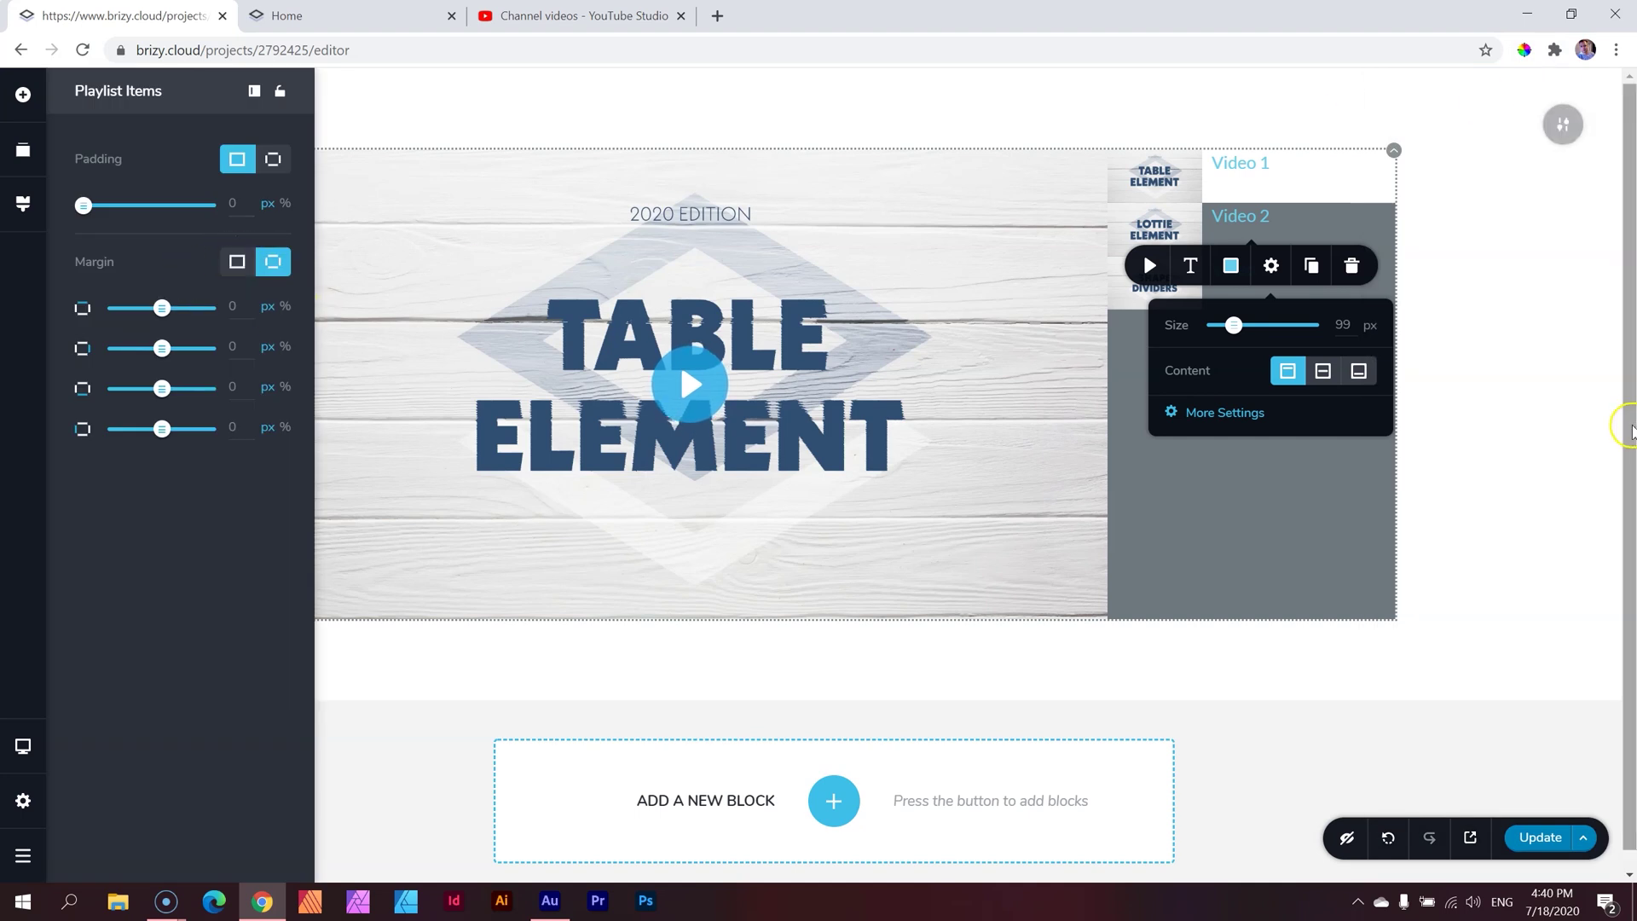
{"action": "left_click", "coordinate": [1490, 383]}
Set the playlist item padding to 16 px and close the item settings.
{"action": "left_click", "coordinate": [1143, 223]}
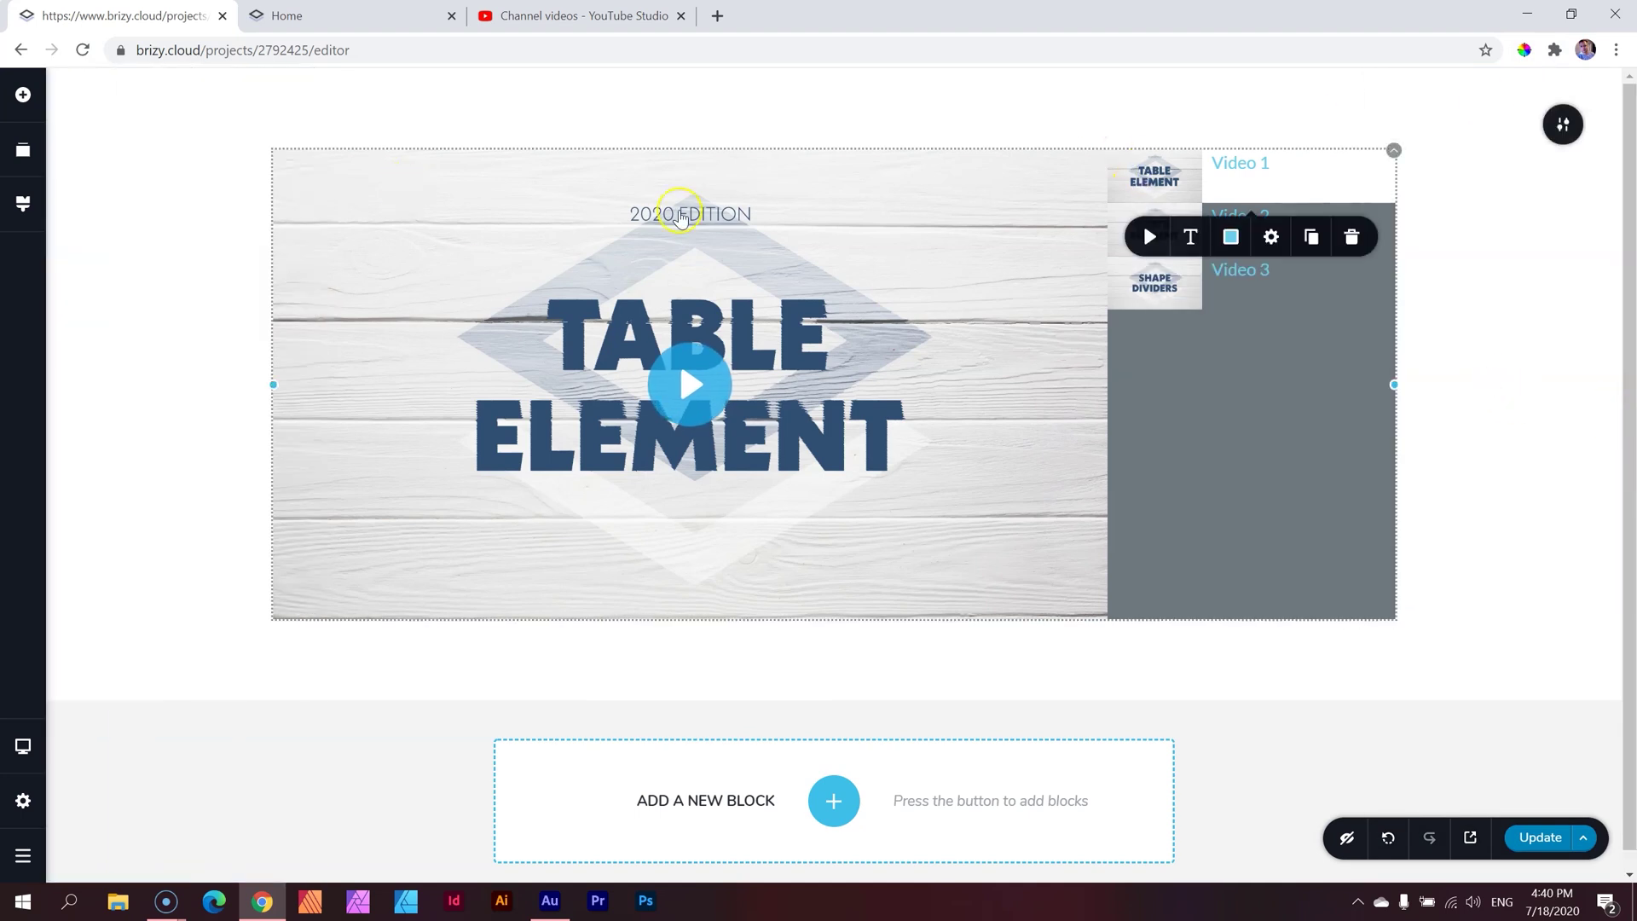
{"action": "left_click", "coordinate": [1232, 238]}
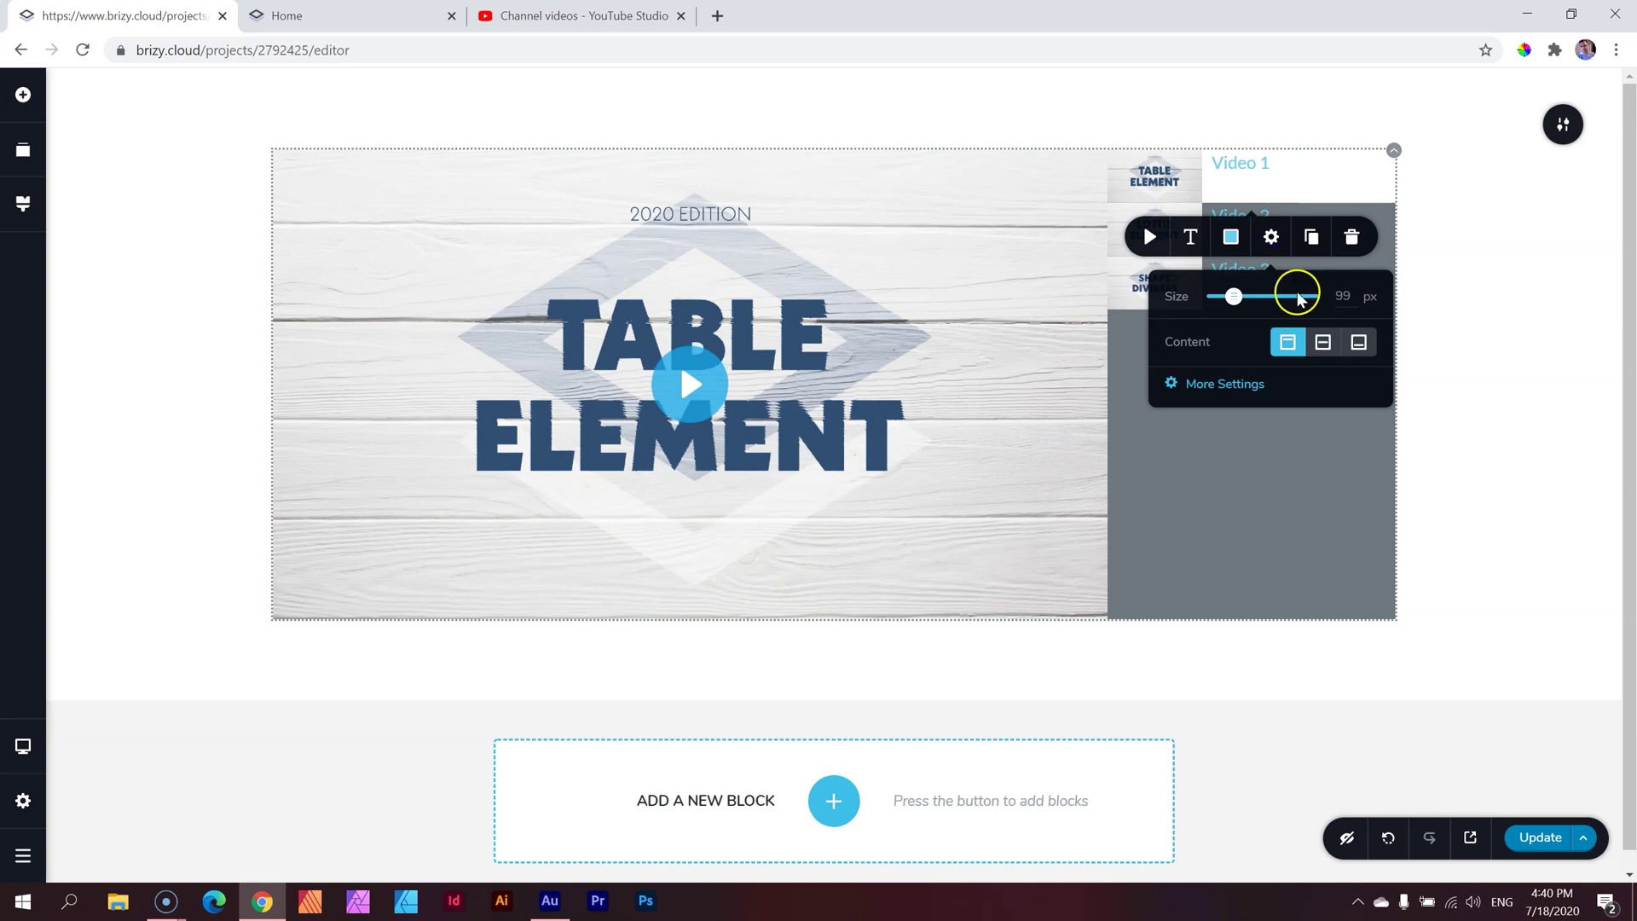
{"action": "left_click", "coordinate": [1246, 381]}
{"action": "left_click", "coordinate": [92, 205]}
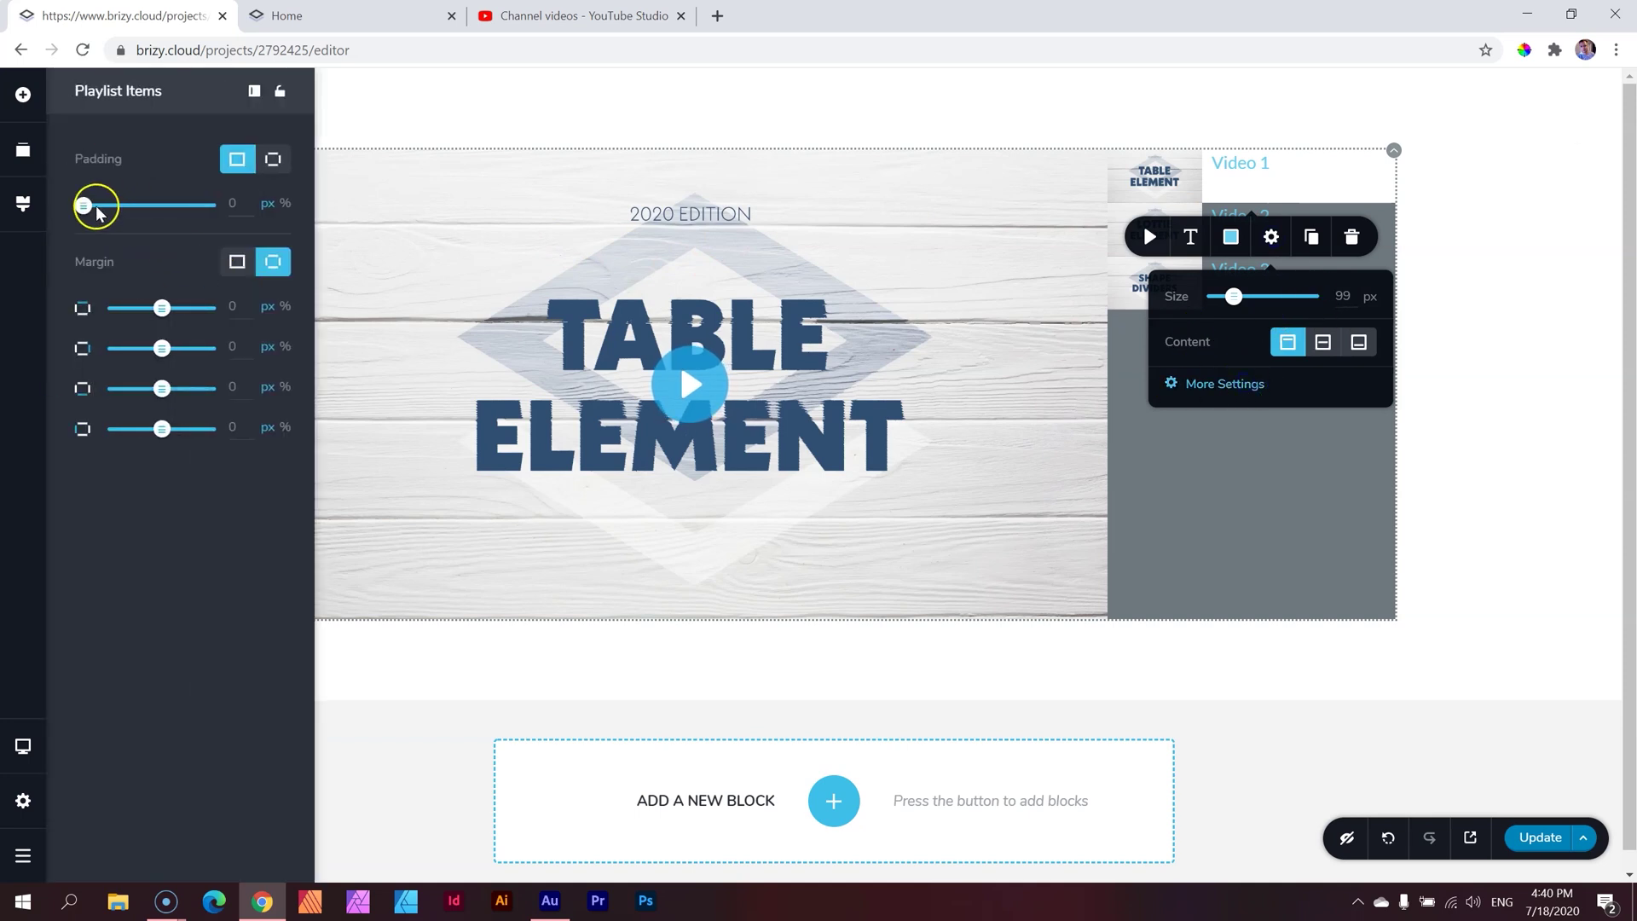
{"action": "left_click_drag", "start_coordinate": [88, 204], "coordinate": [157, 212]}
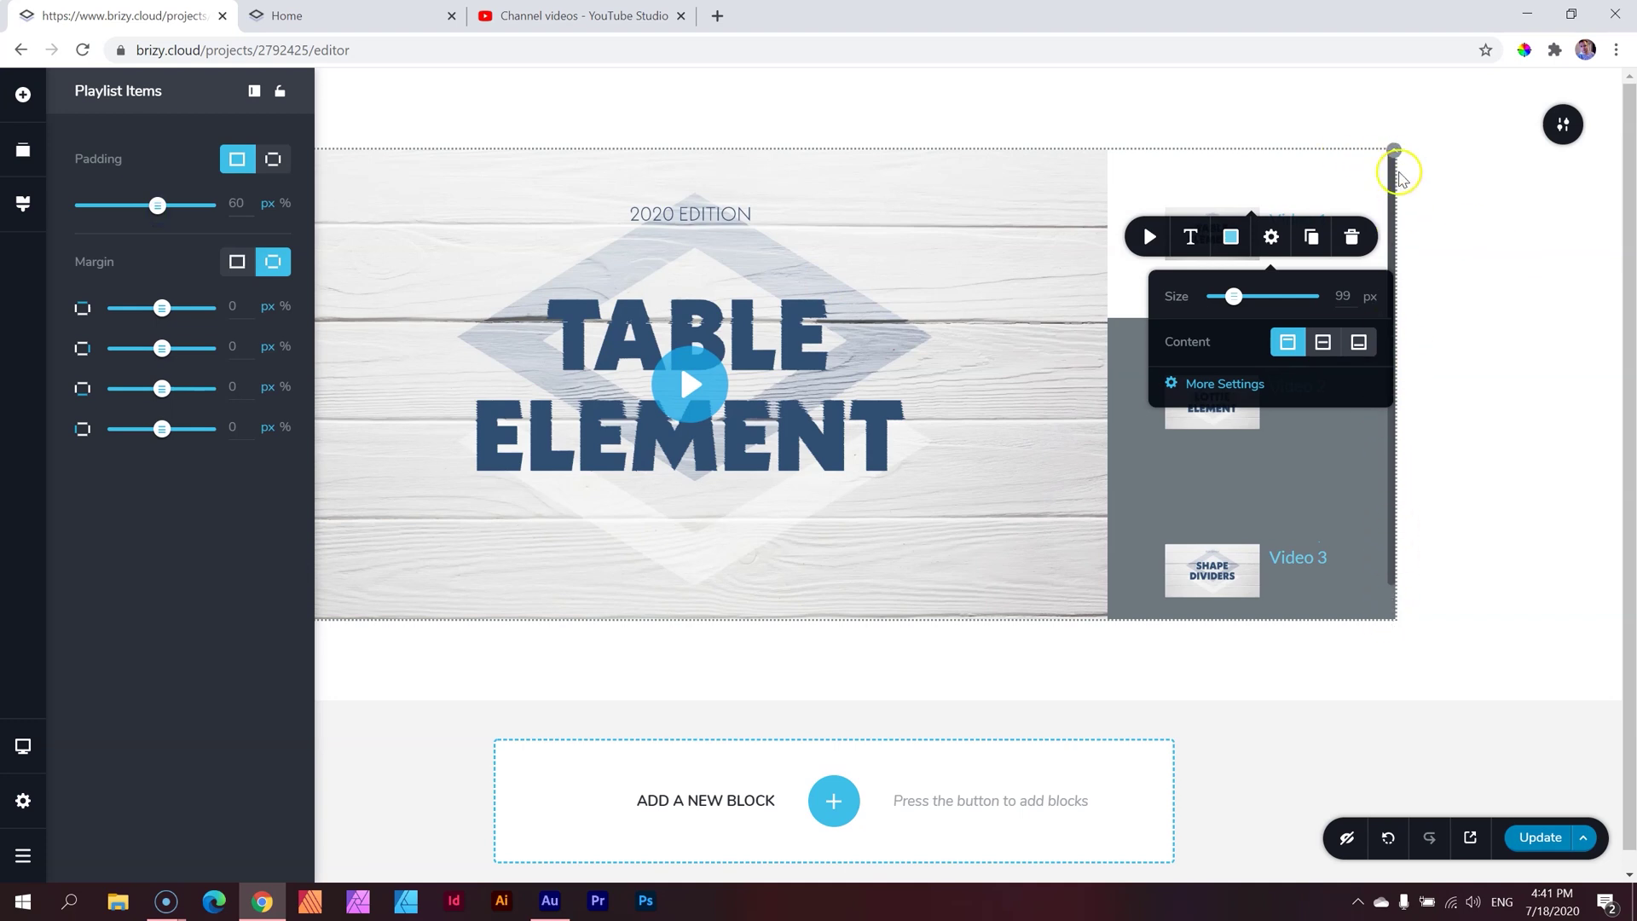
{"action": "left_click_drag", "start_coordinate": [148, 205], "coordinate": [103, 206]}
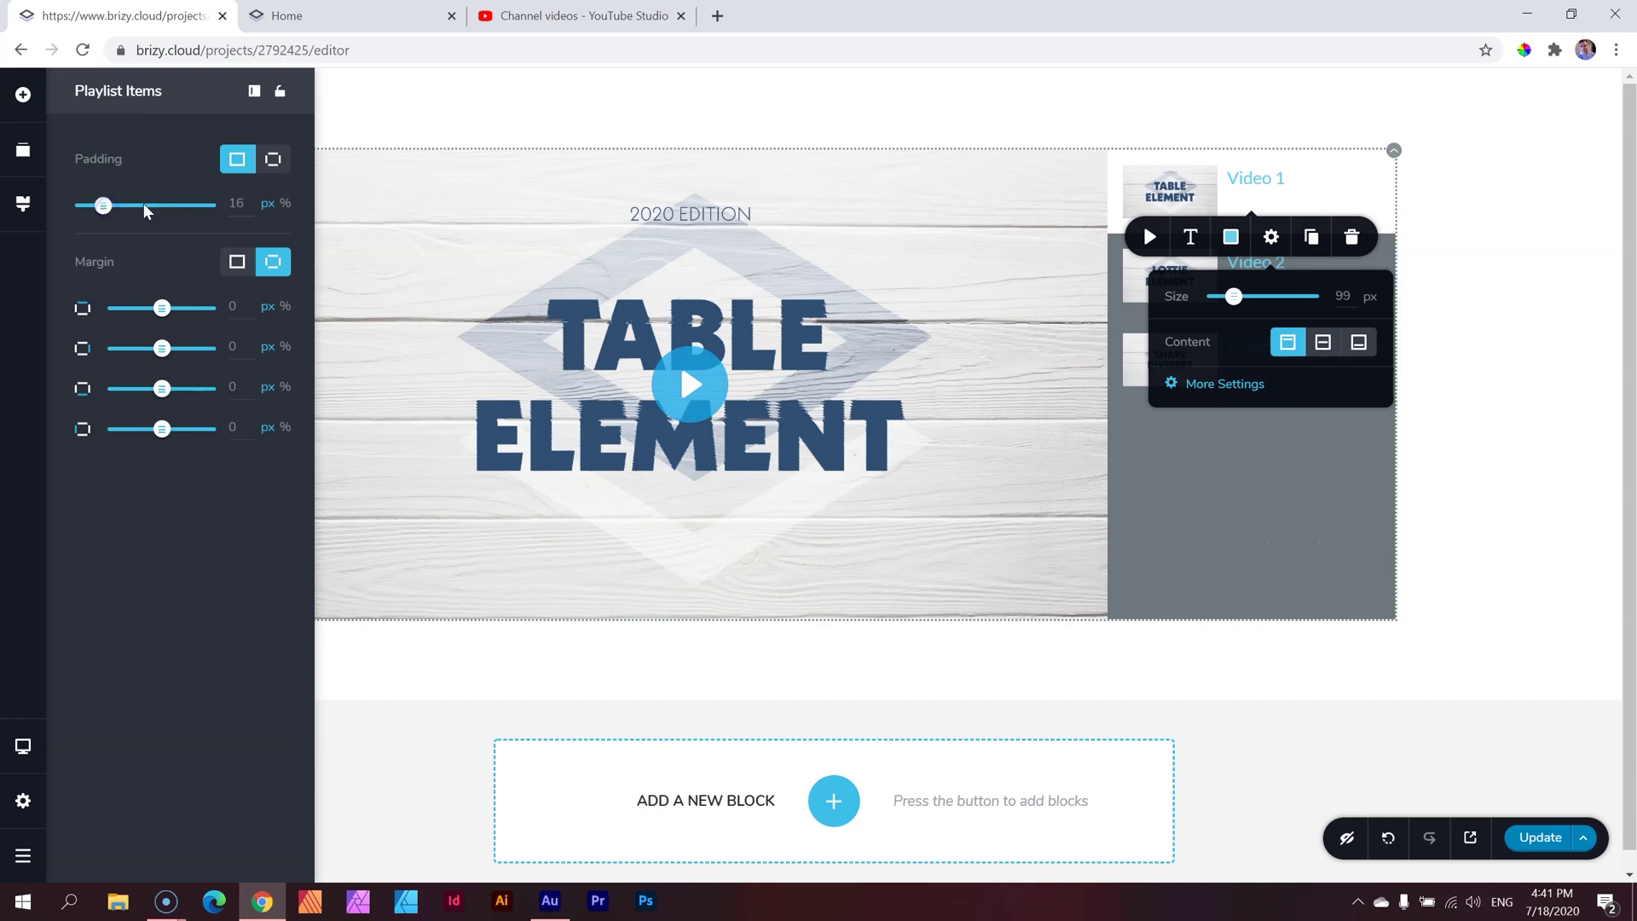
{"action": "left_click", "coordinate": [1575, 264]}
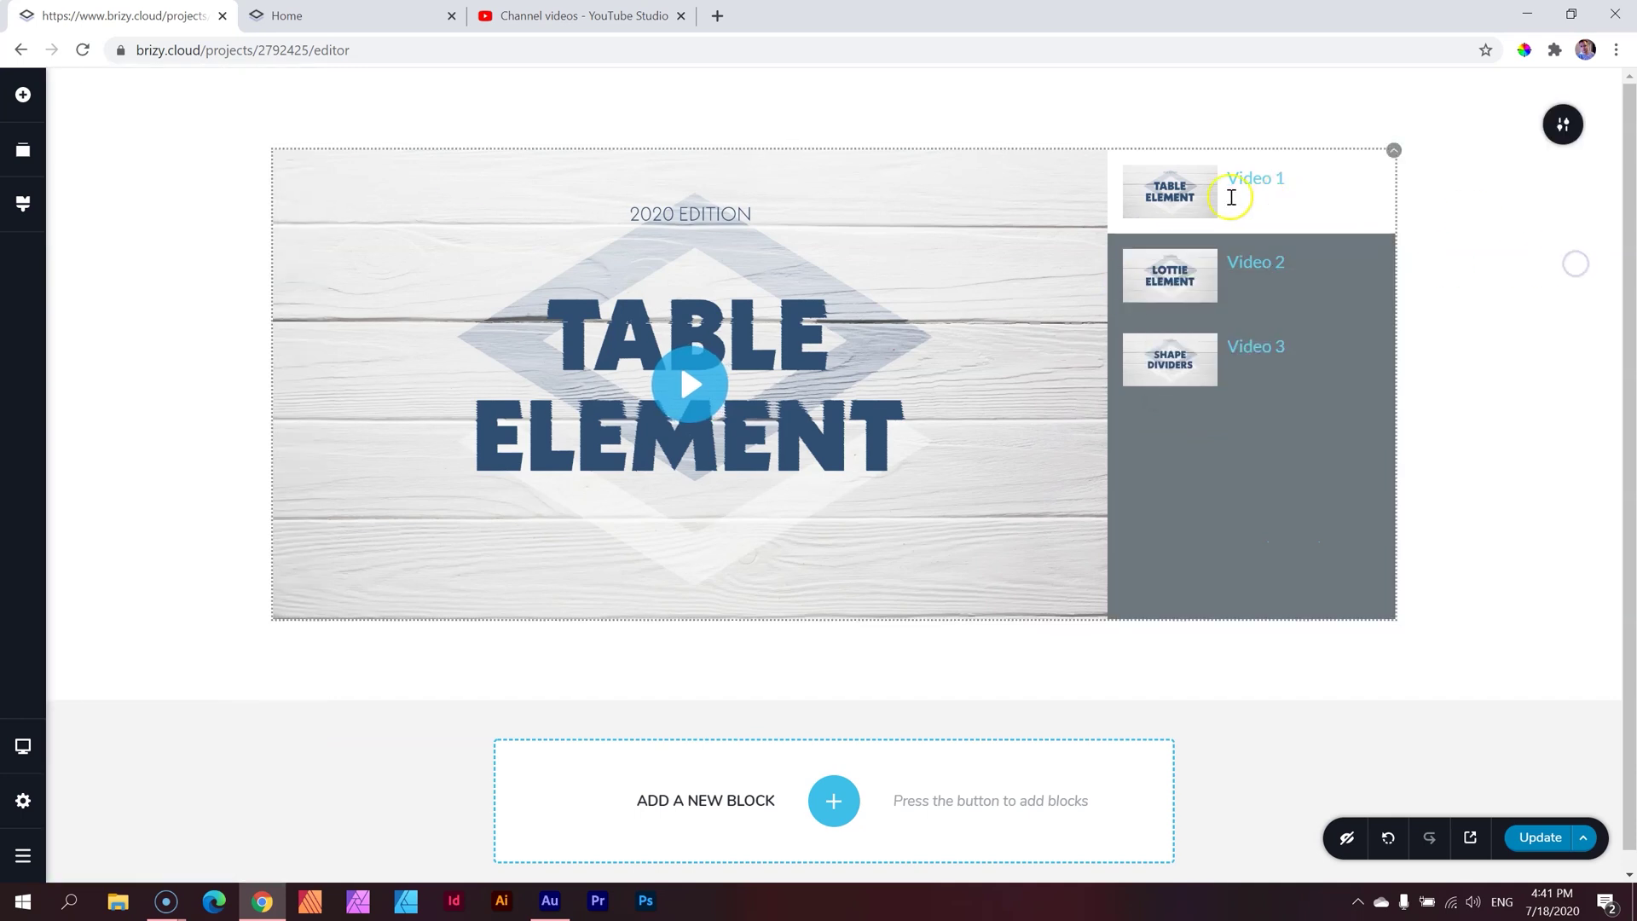
Set the playlist Position to Vertical and Thumbs to Bottom.
{"action": "left_click", "coordinate": [1199, 195]}
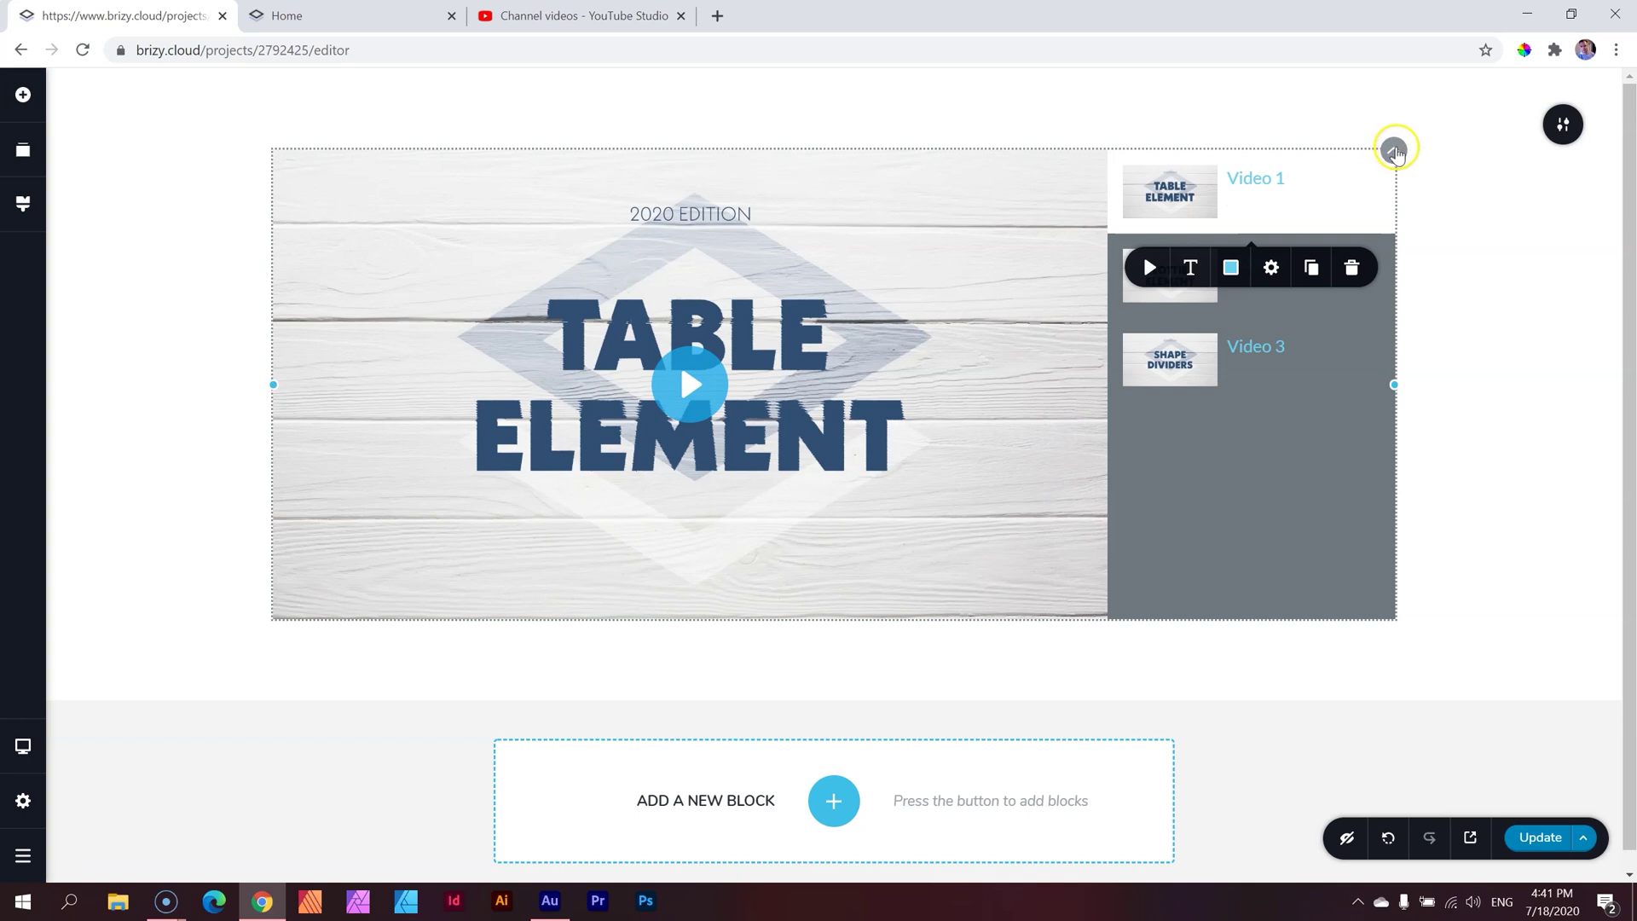
{"action": "left_click", "coordinate": [1394, 152]}
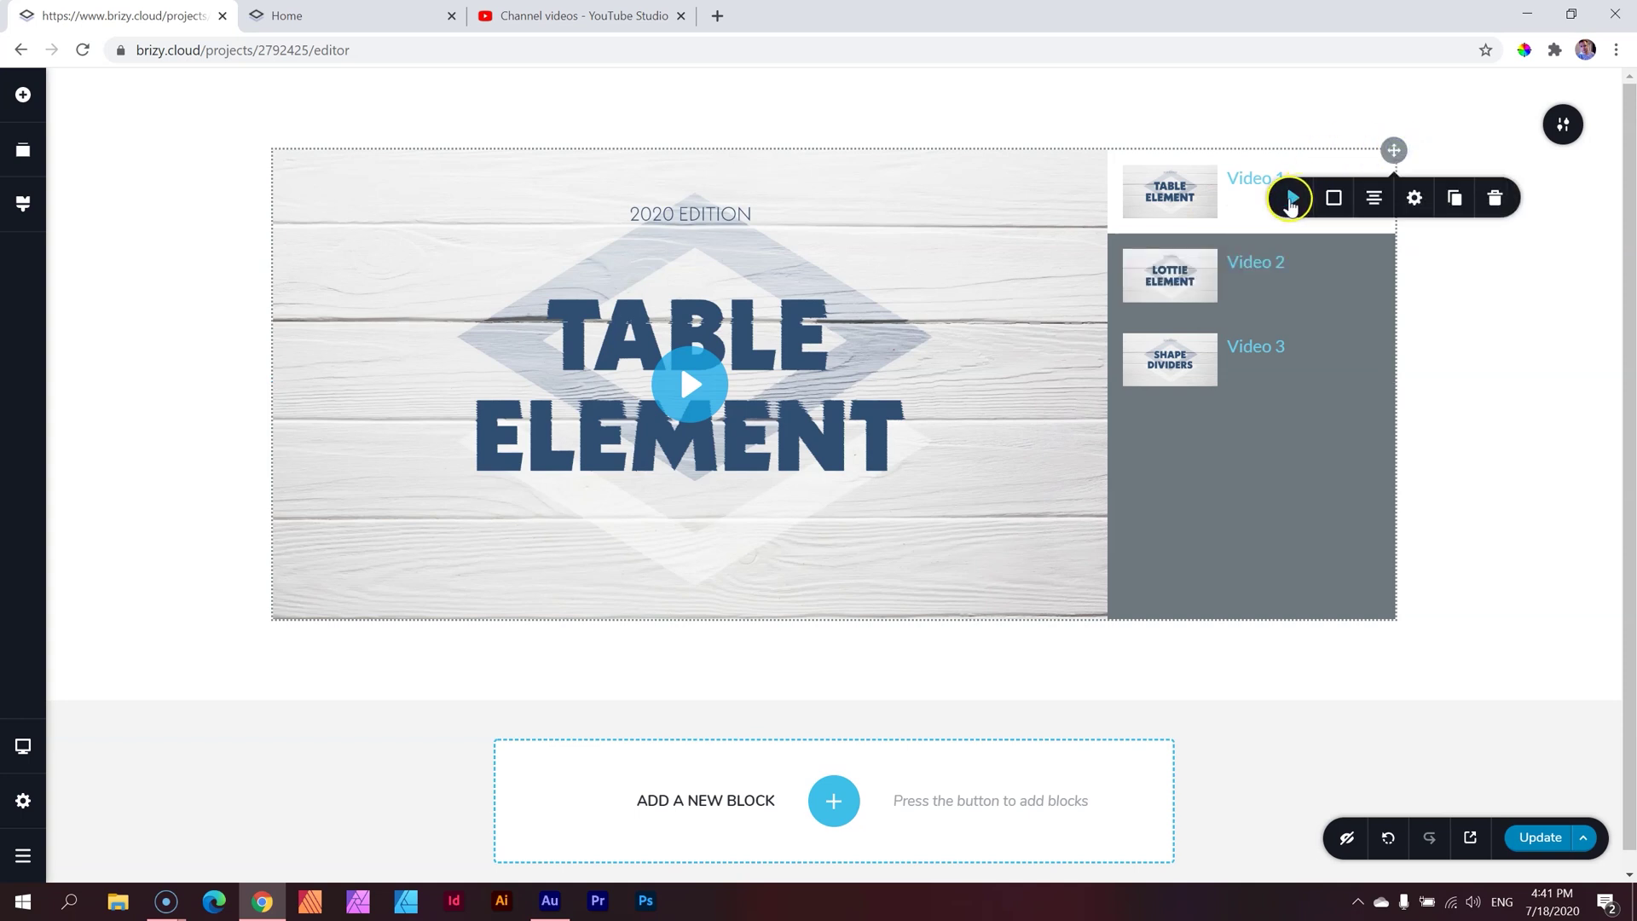
{"action": "left_click", "coordinate": [1294, 198]}
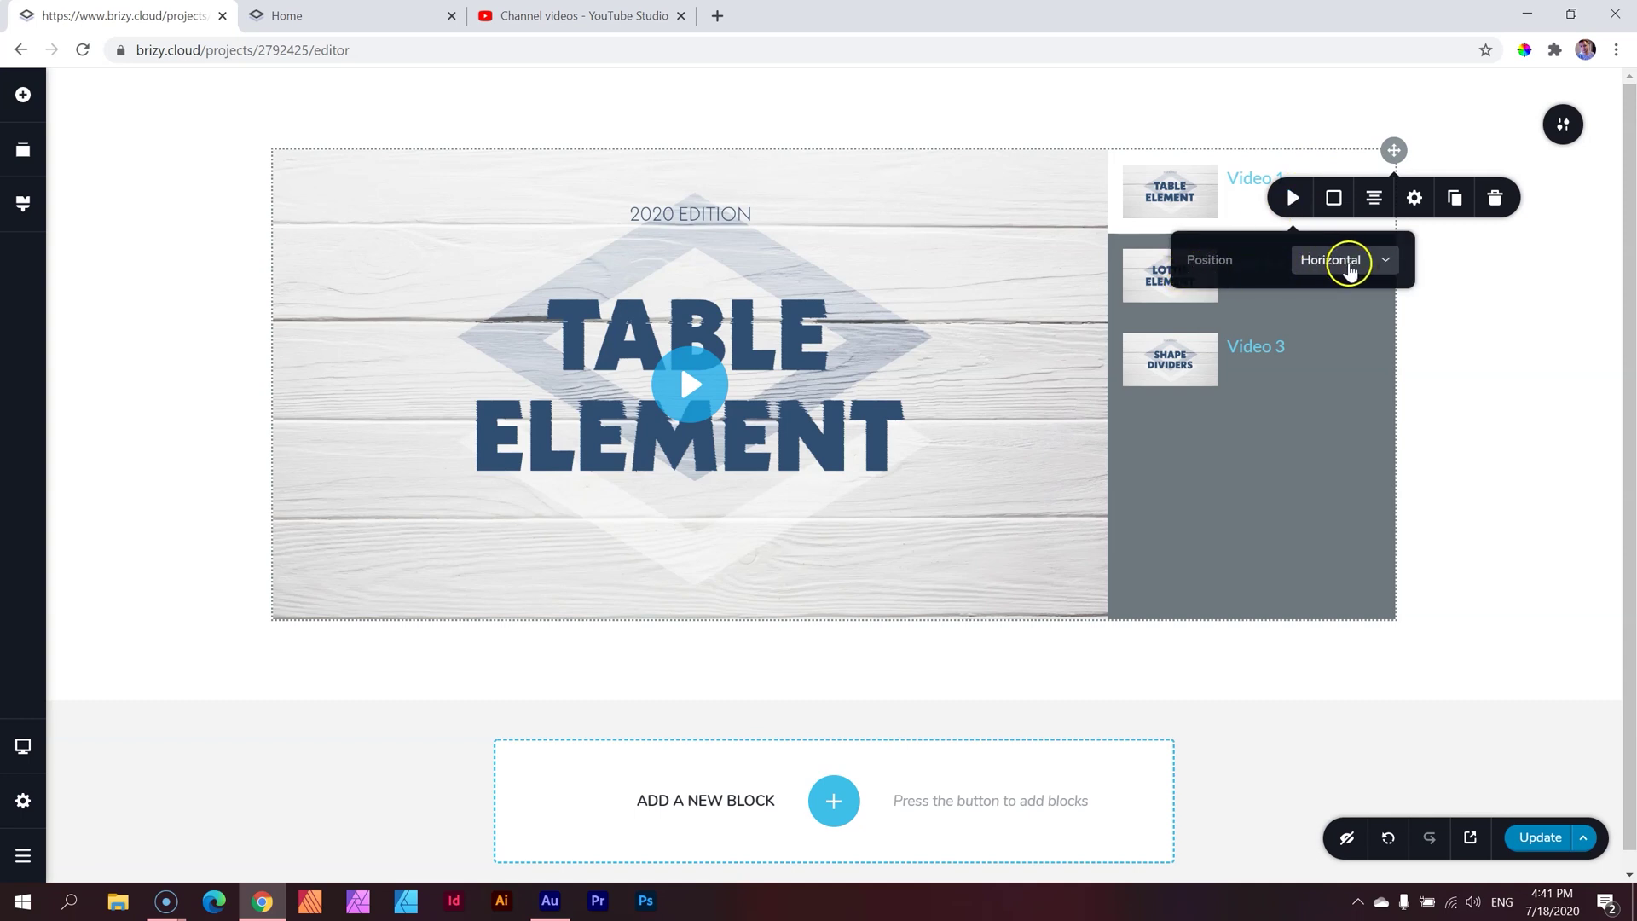
{"action": "left_click", "coordinate": [1350, 270]}
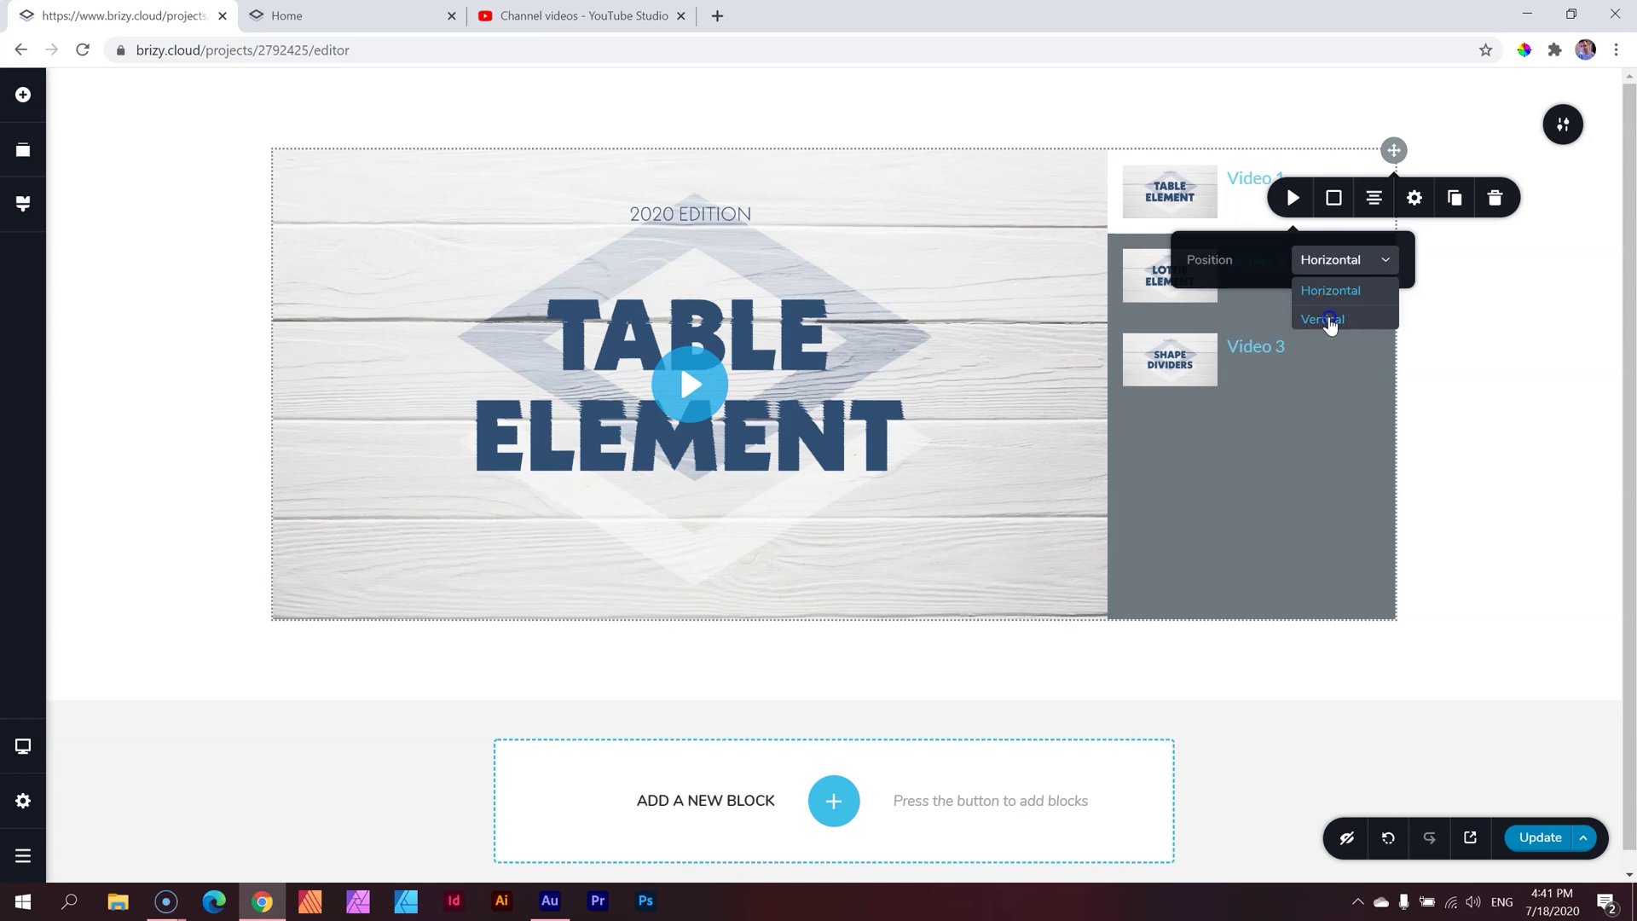
{"action": "left_click", "coordinate": [1324, 319]}
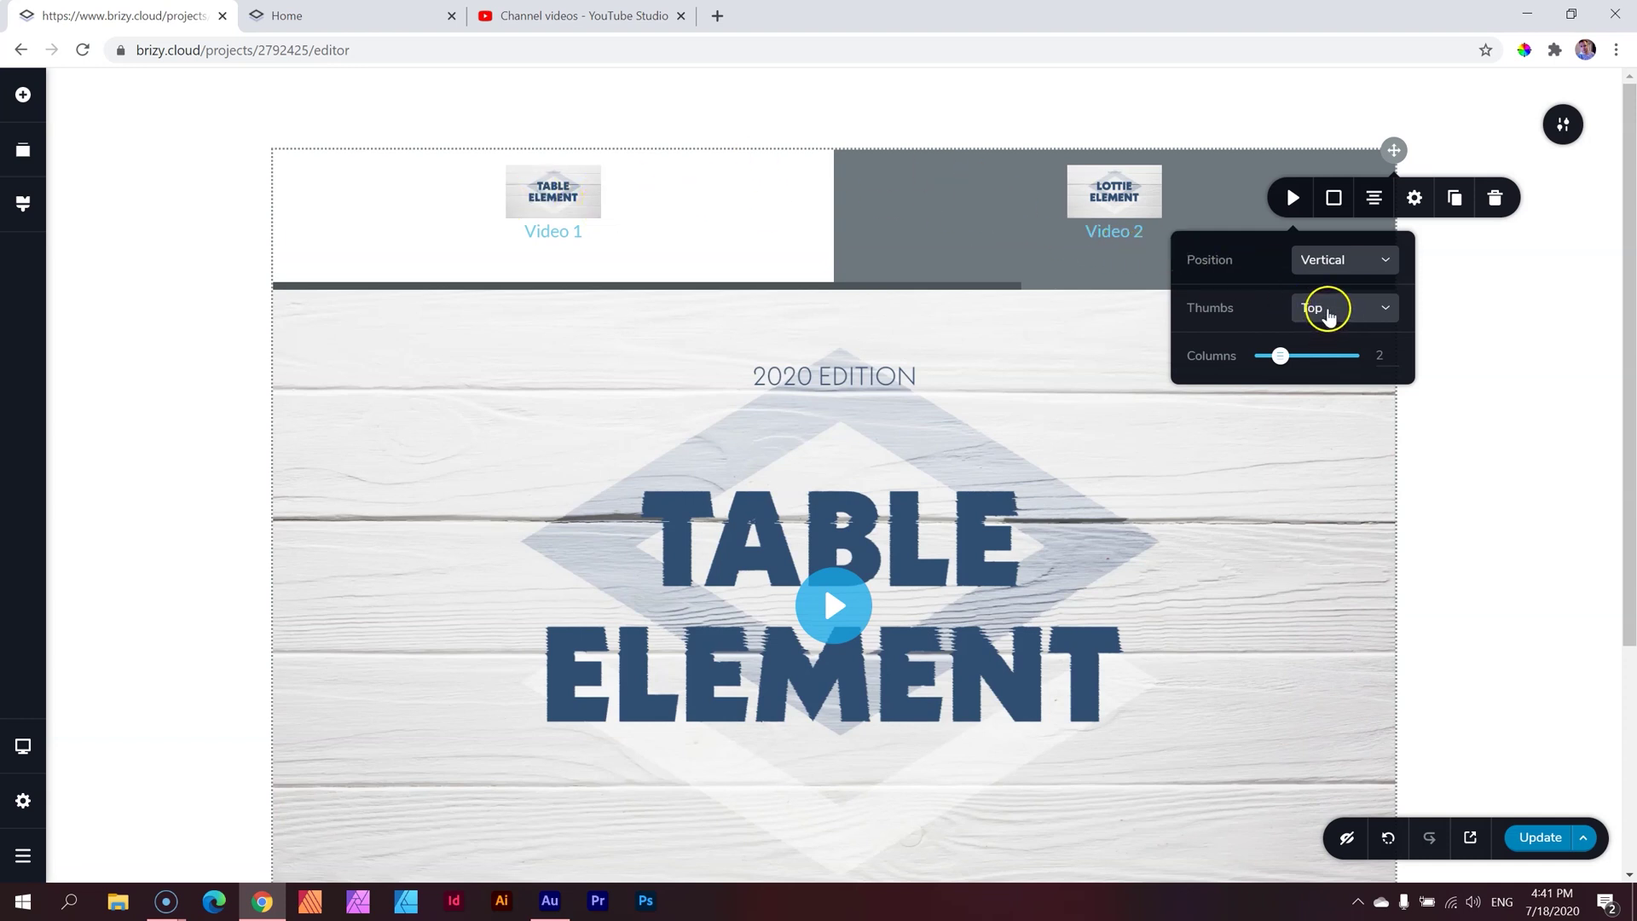
{"action": "left_click", "coordinate": [1328, 308]}
{"action": "left_click", "coordinate": [1323, 368]}
Deselect the playlist and review the thumbnails in two columns under the player.
{"action": "scroll", "coordinate": [1151, 366], "scroll_direction": "down", "scroll_amount": 2}
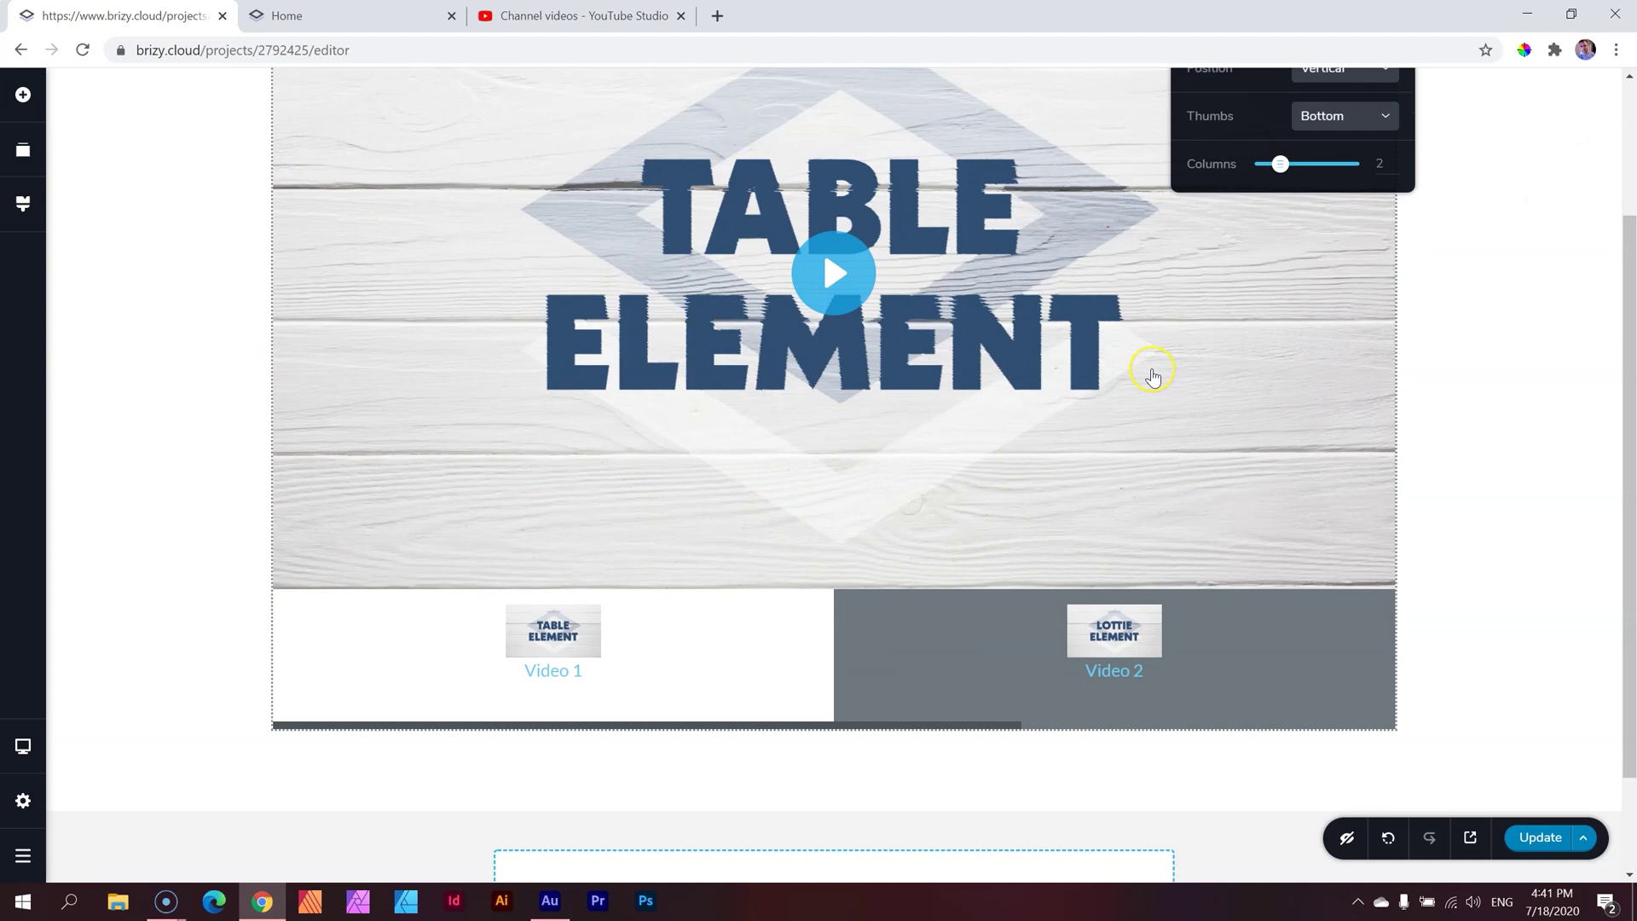
{"action": "scroll", "coordinate": [1153, 376], "scroll_direction": "up", "scroll_amount": 1}
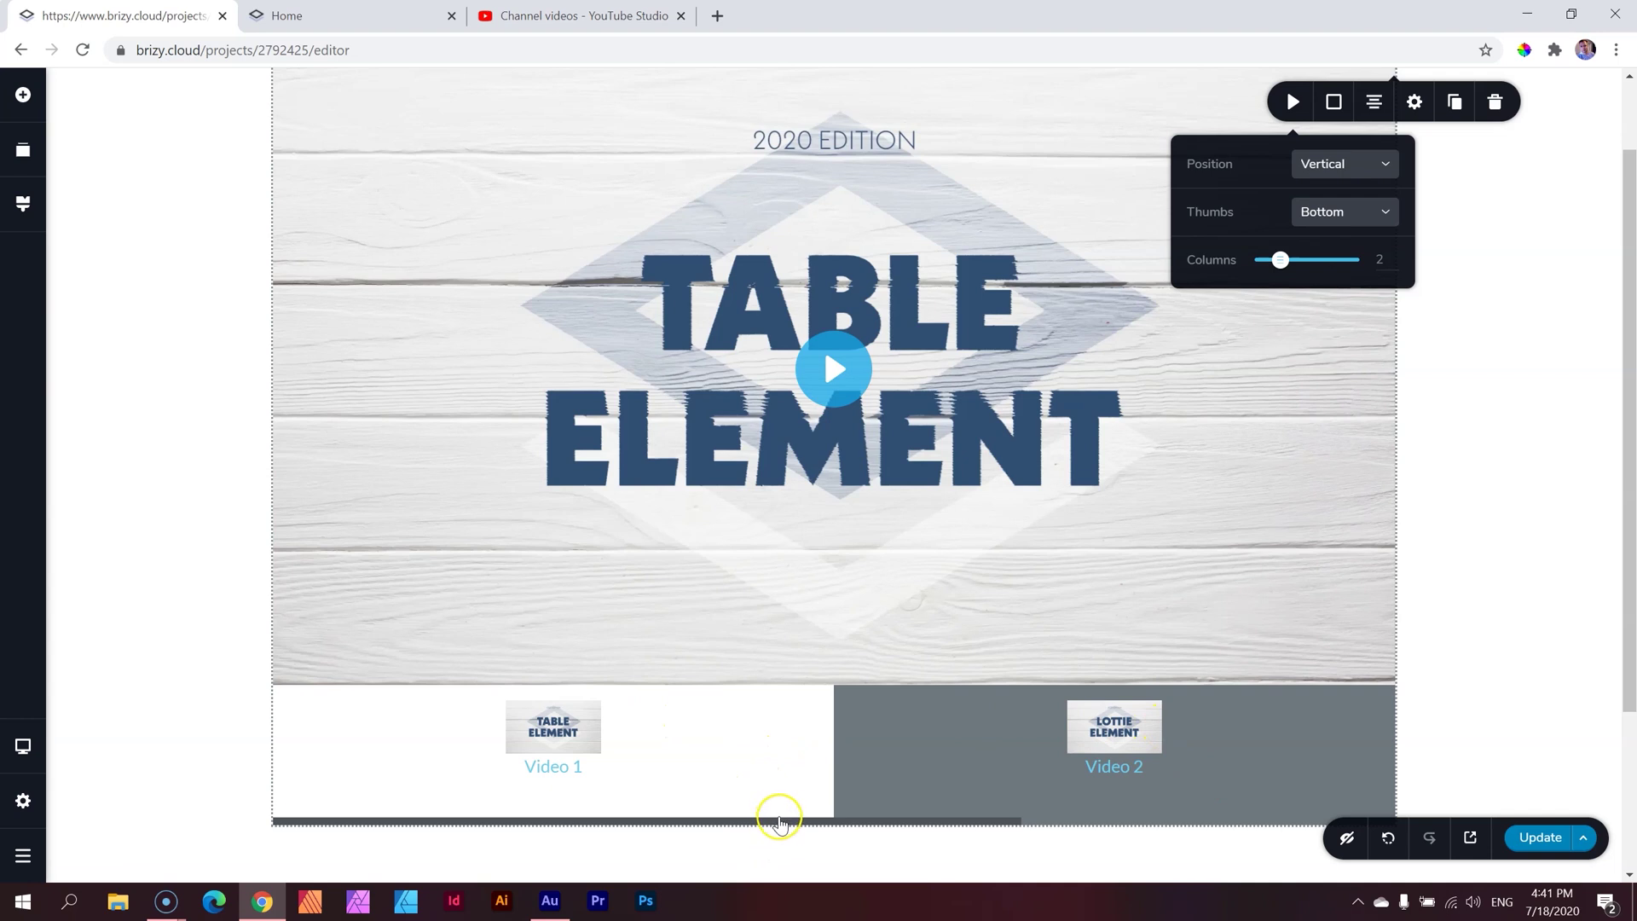
{"action": "left_click", "coordinate": [778, 821]}
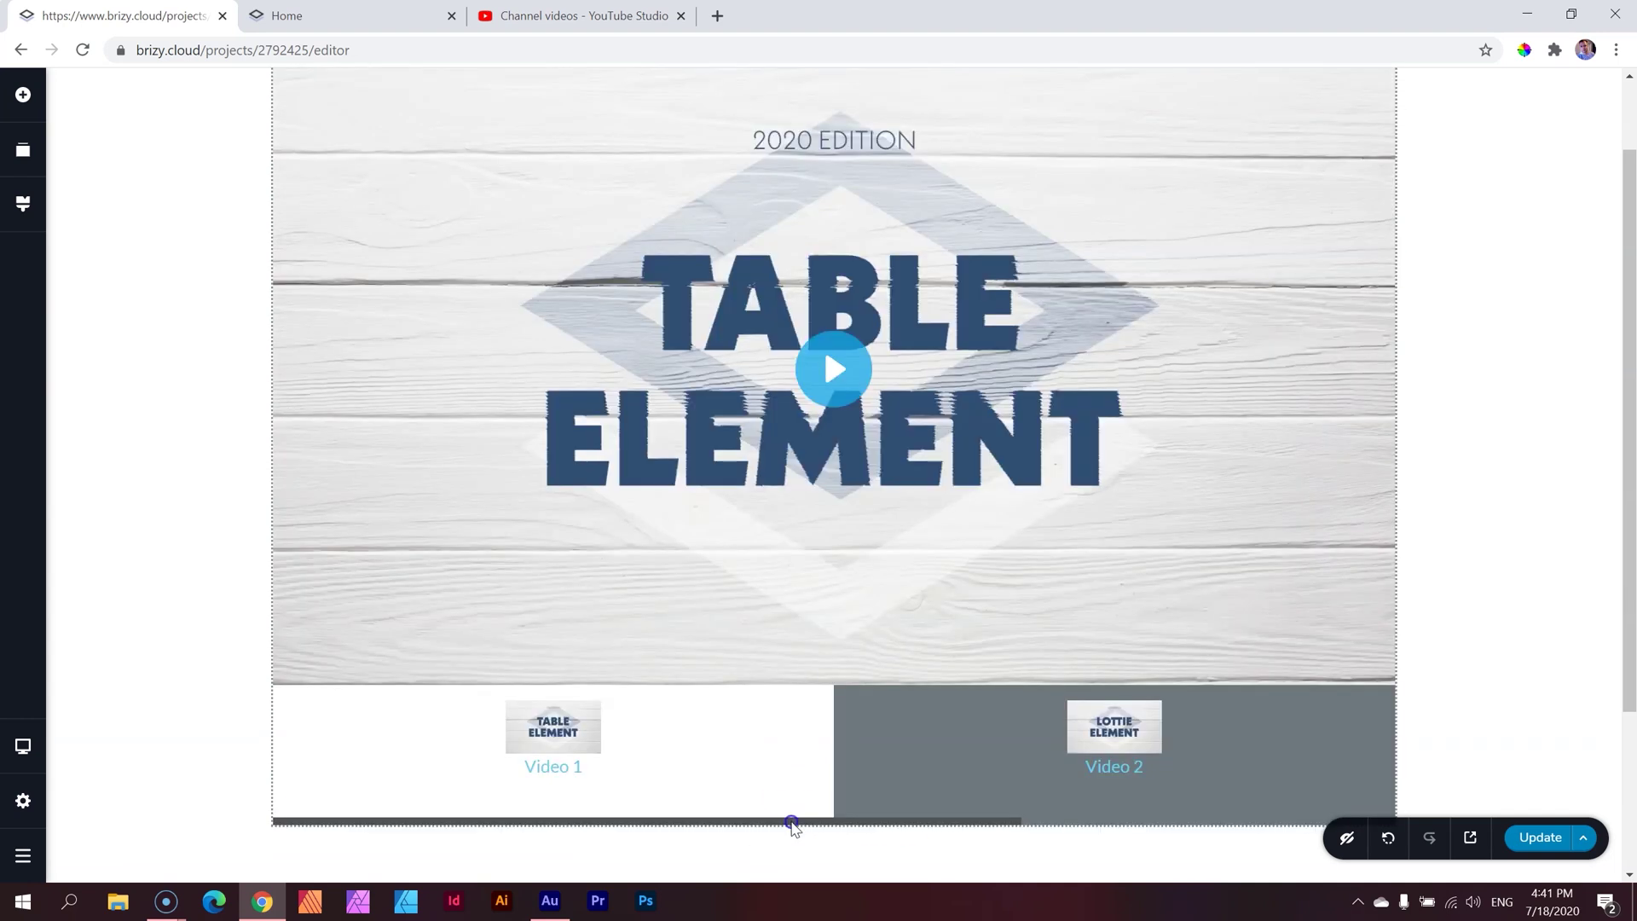
{"action": "left_click_drag", "start_coordinate": [791, 822], "coordinate": [553, 827]}
{"action": "scroll", "coordinate": [1345, 277], "scroll_direction": "up", "scroll_amount": 2}
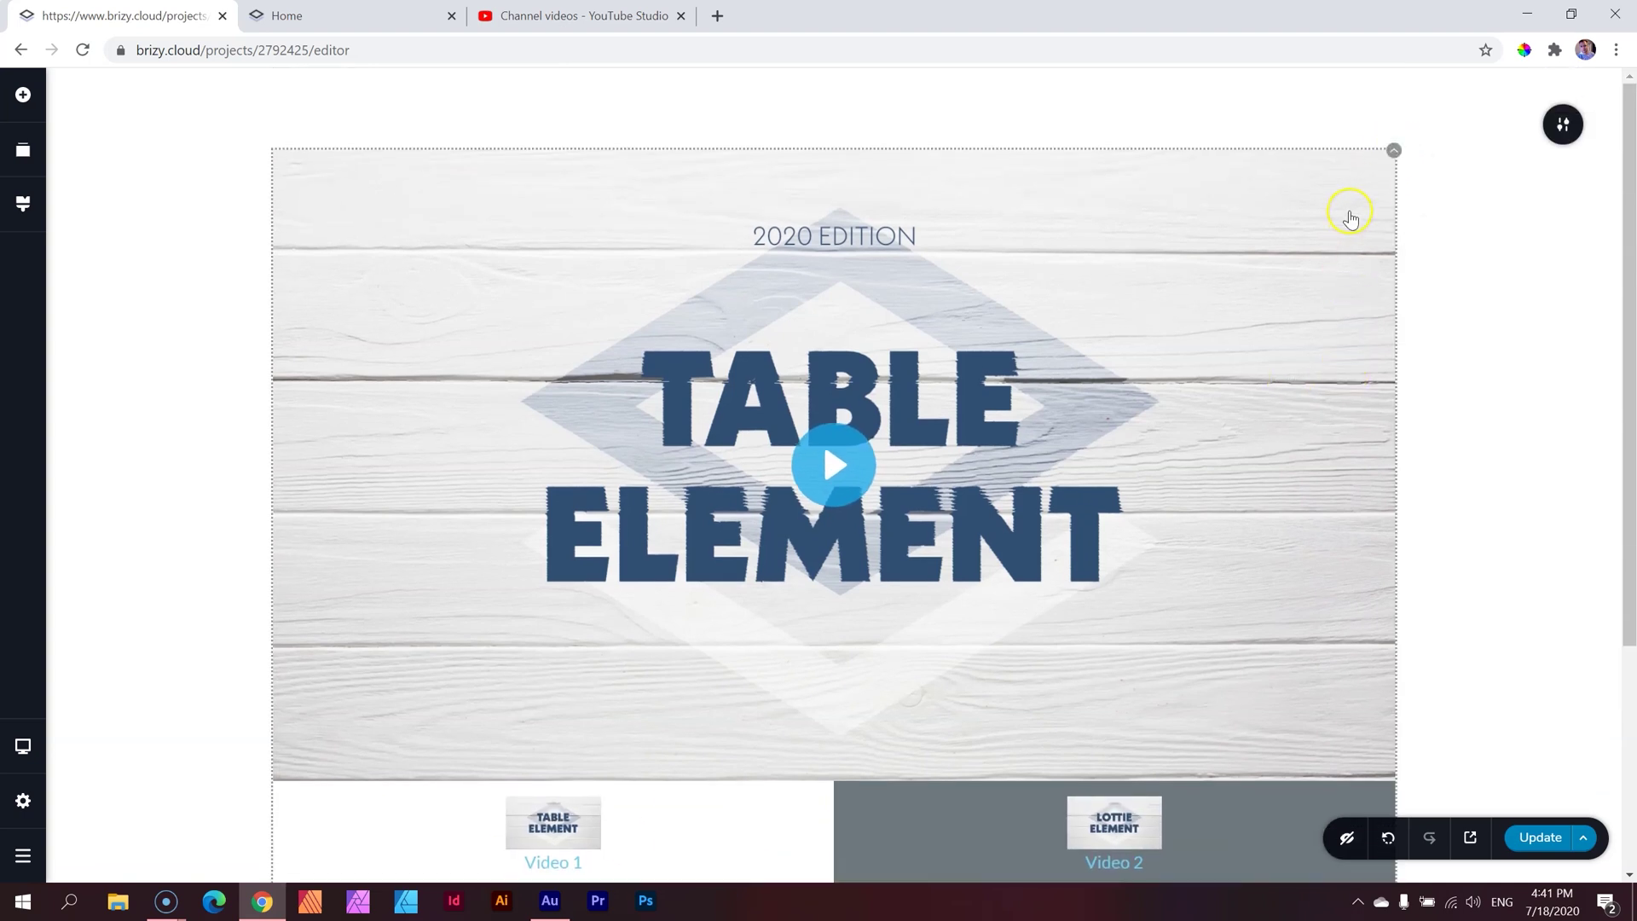
Raise the playlist thumbnail Columns from 2 through 3 up to 6.
{"action": "left_click", "coordinate": [1393, 152]}
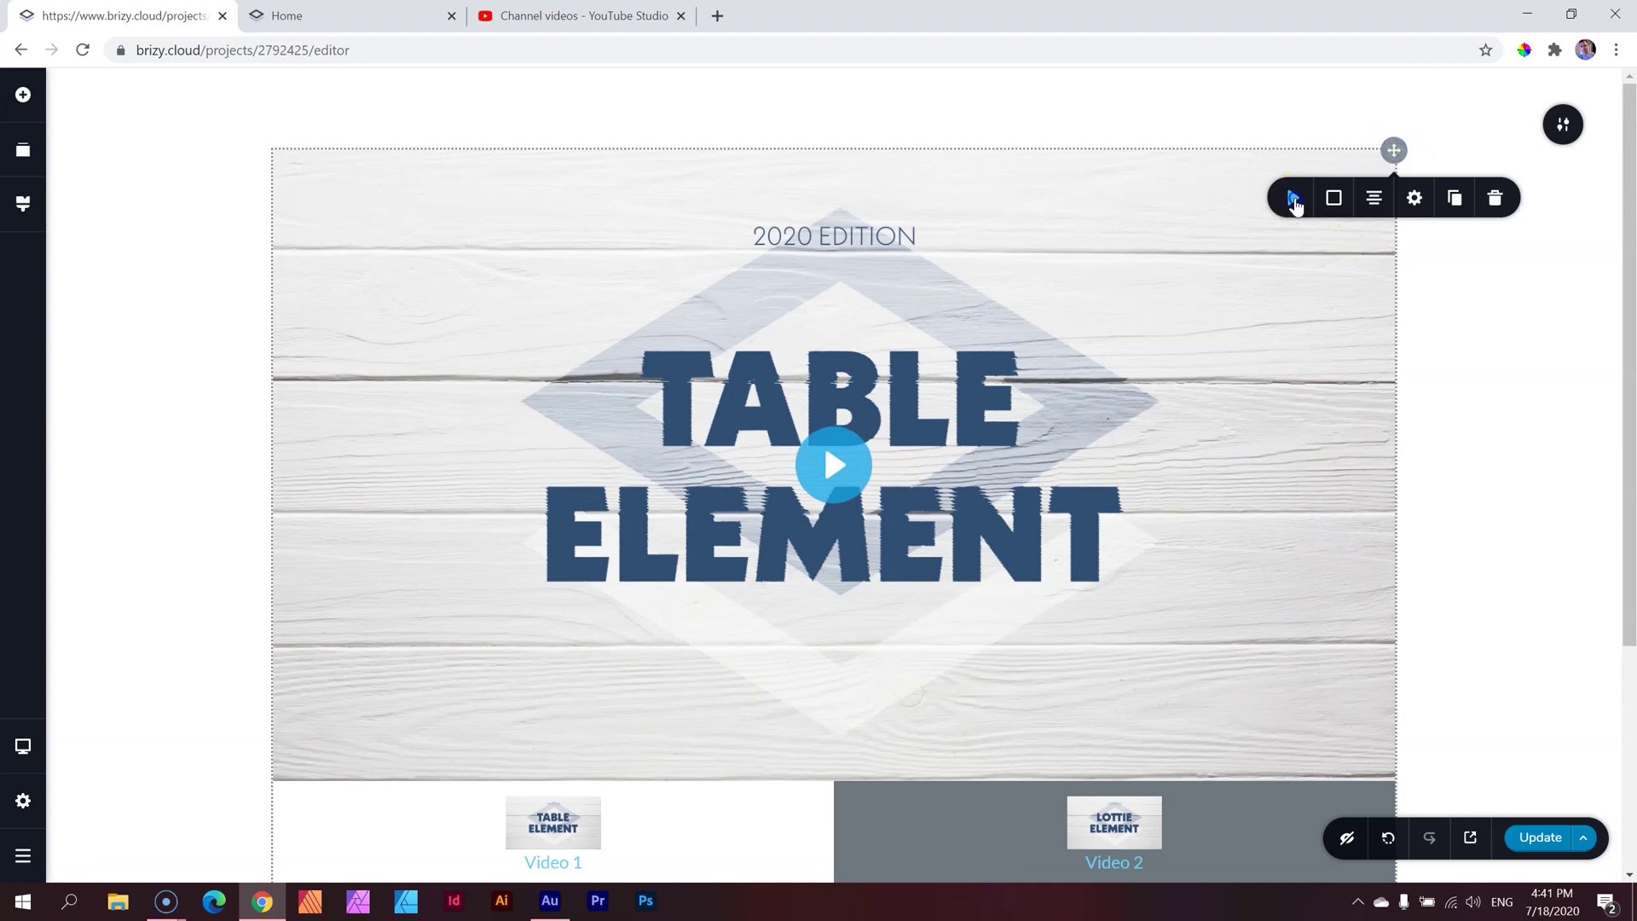
{"action": "left_click", "coordinate": [1293, 200]}
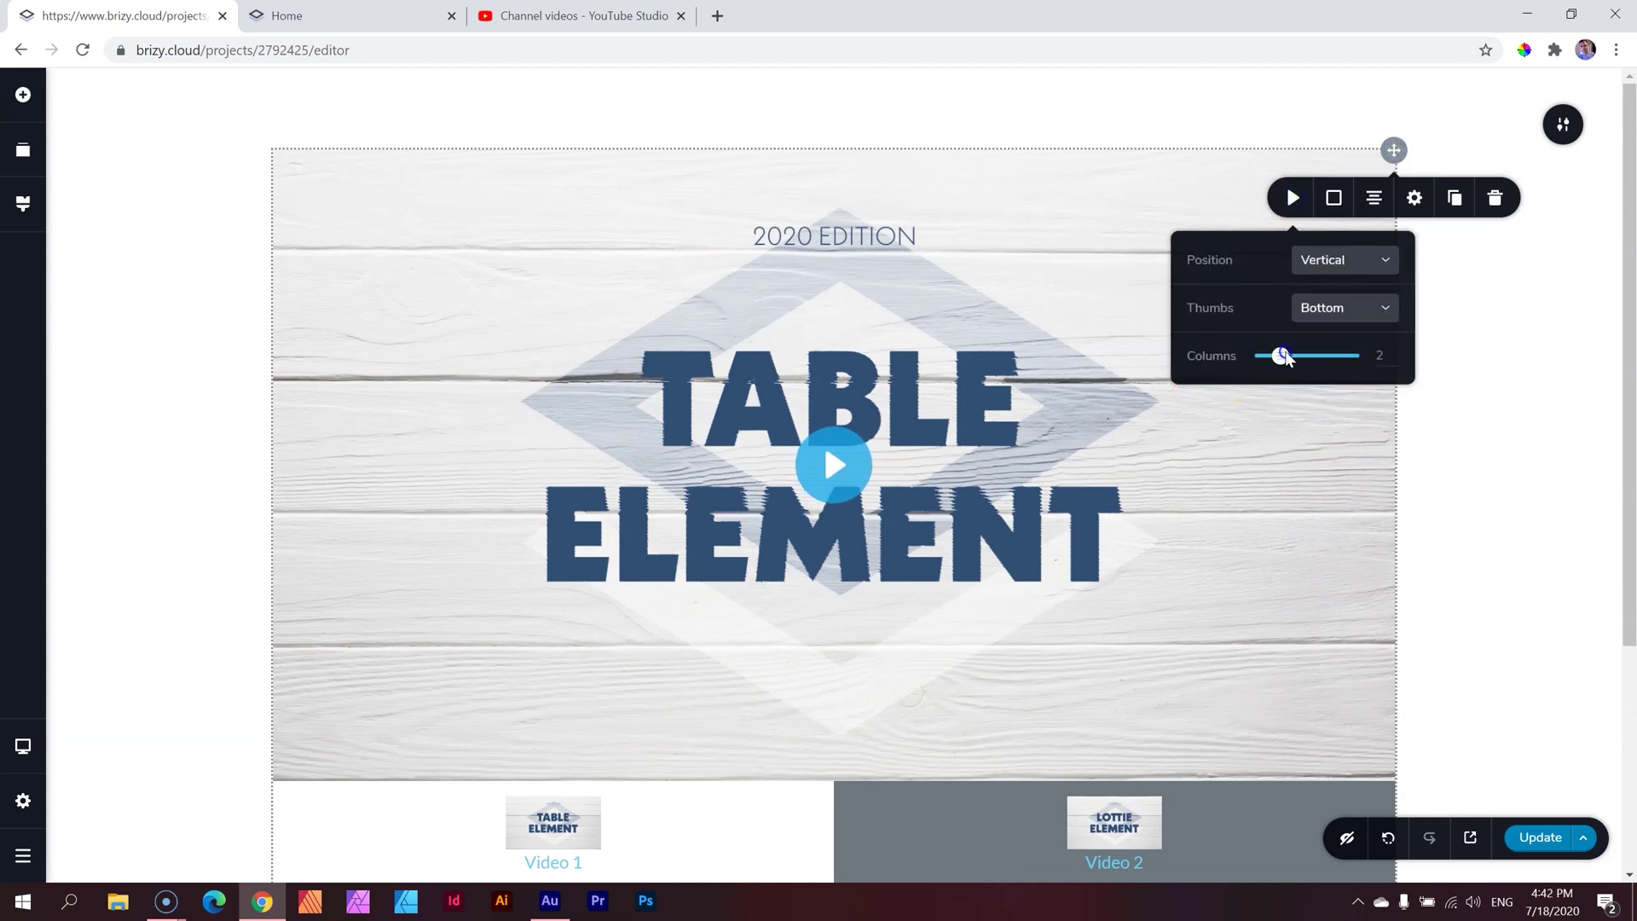
{"action": "left_click_drag", "start_coordinate": [1292, 357], "coordinate": [1296, 357]}
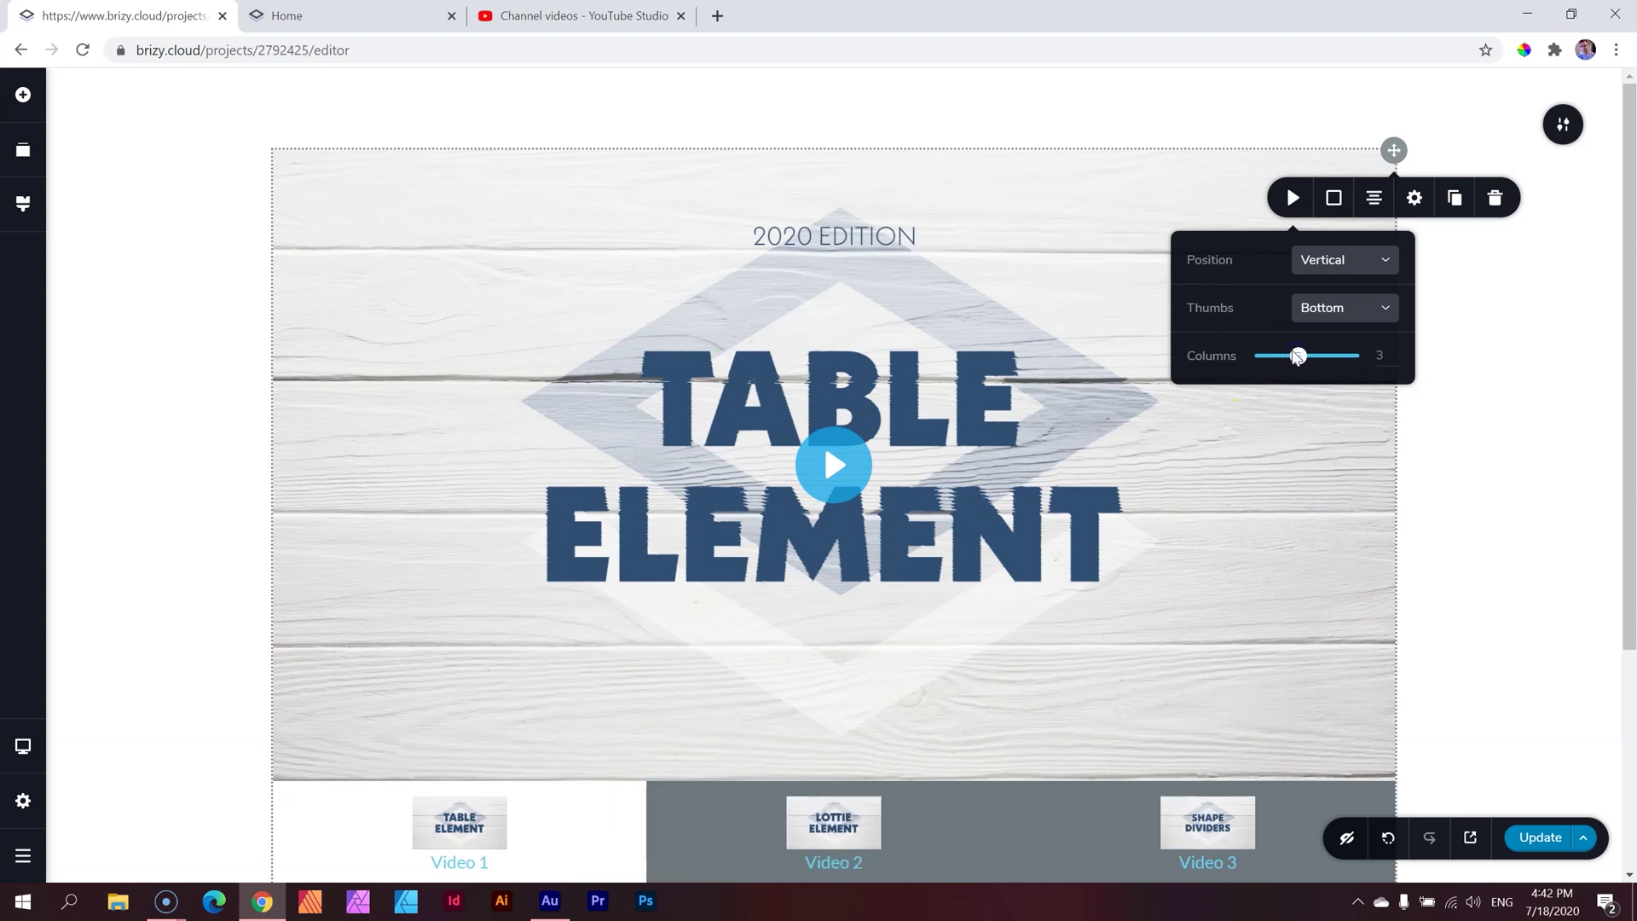
{"action": "scroll", "coordinate": [1176, 390], "scroll_direction": "down", "scroll_amount": 1}
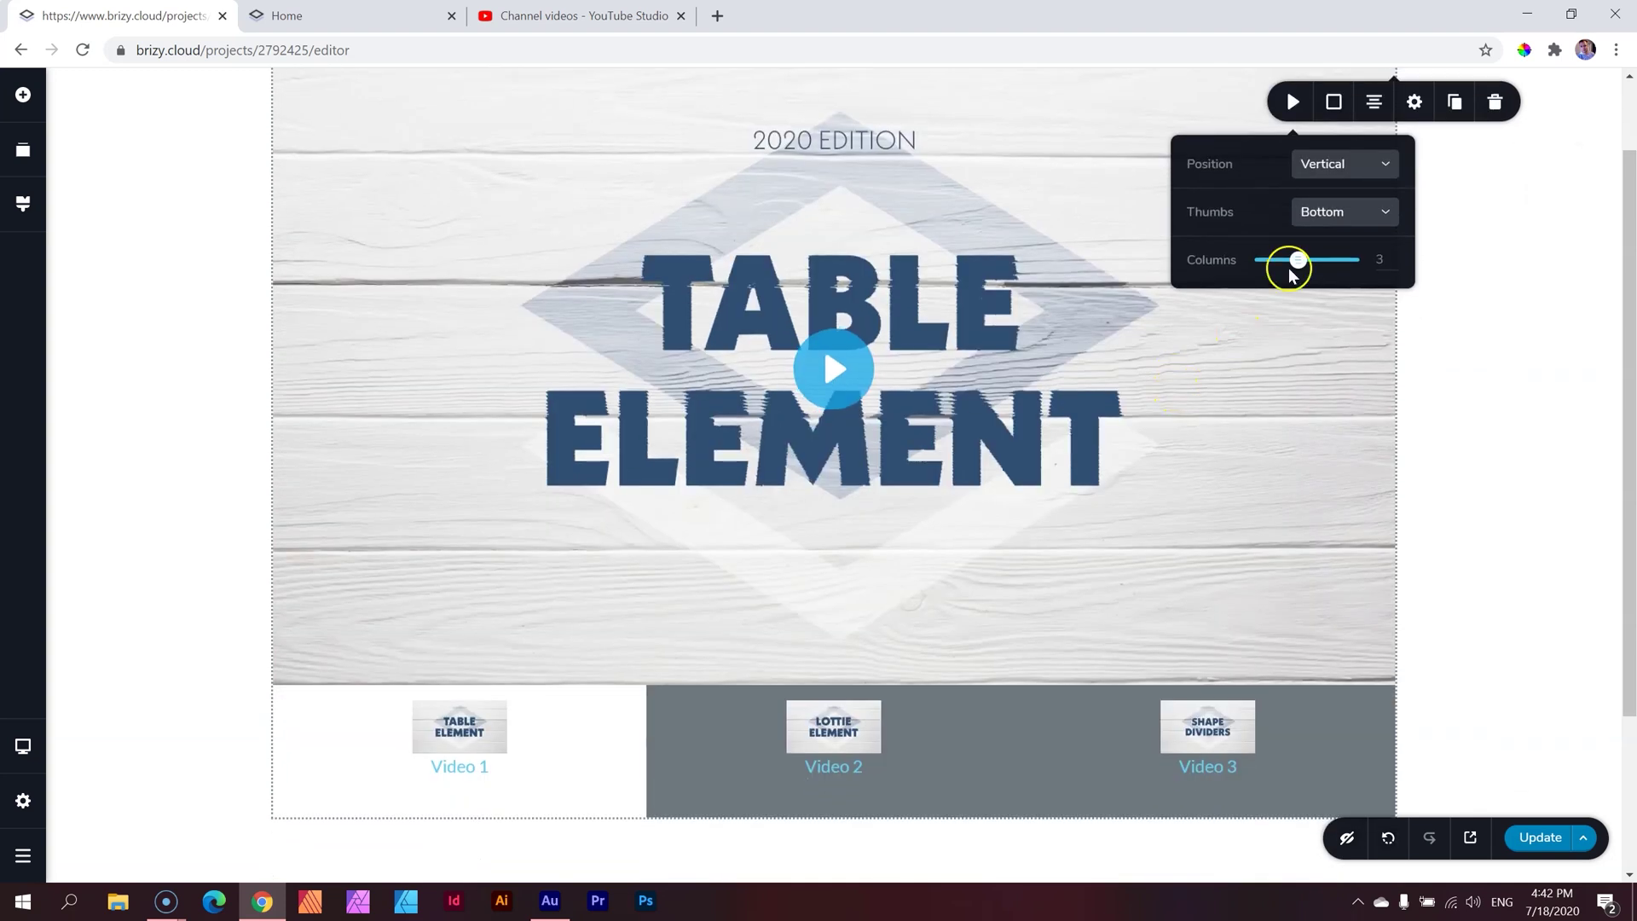
{"action": "left_click_drag", "start_coordinate": [1300, 260], "coordinate": [1353, 259]}
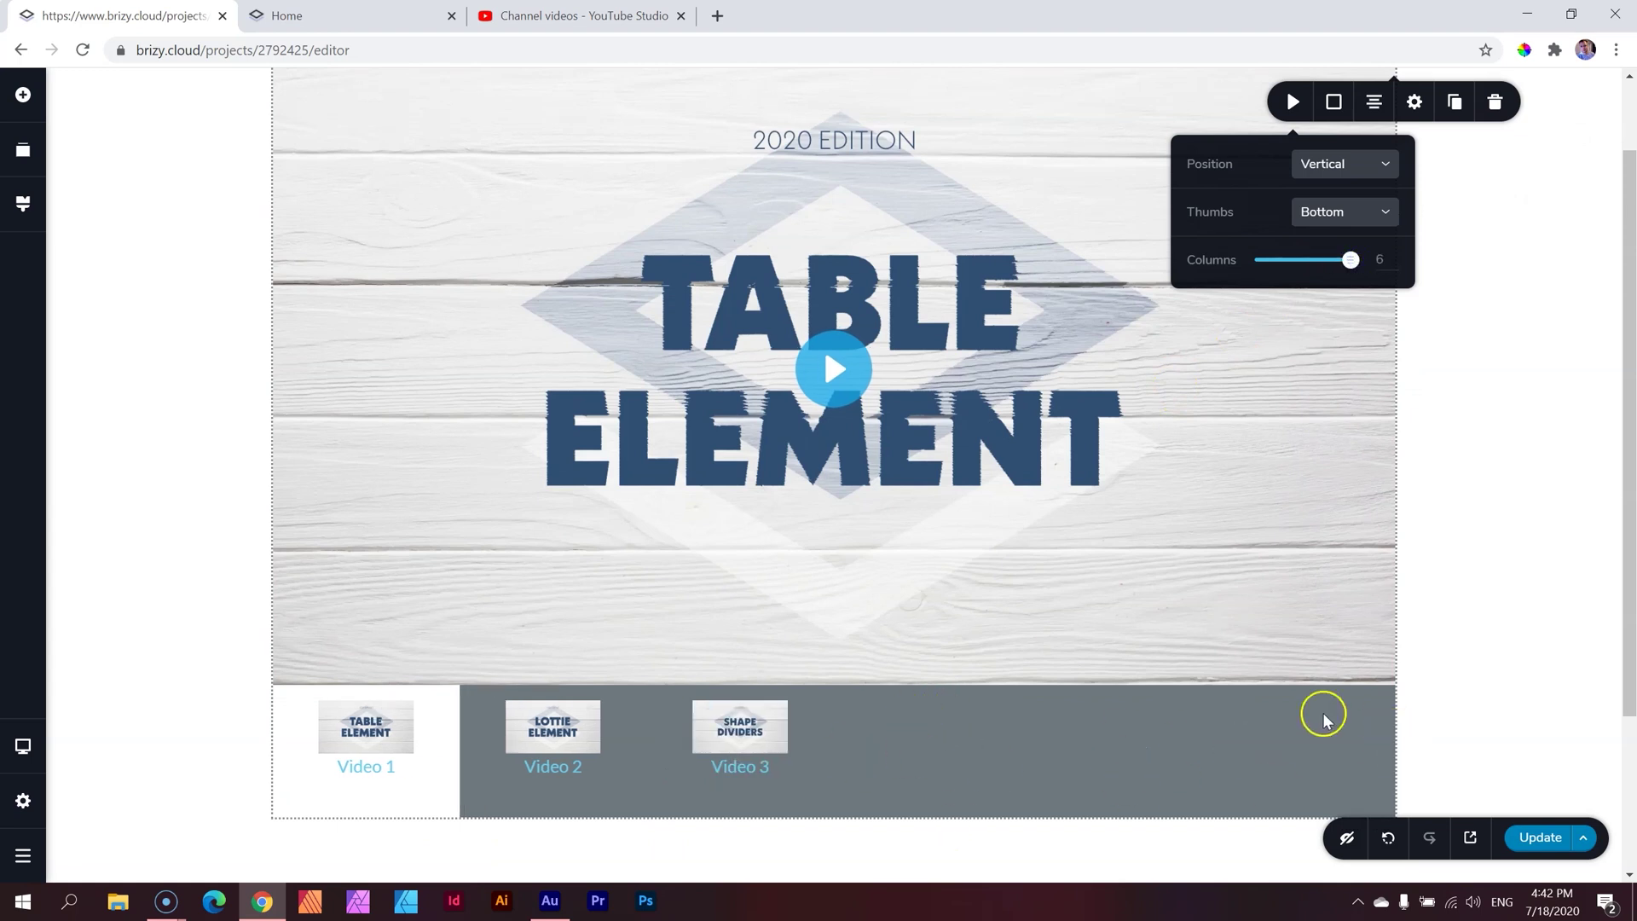
{"action": "left_click", "coordinate": [1370, 183]}
Return the playlist to Horizontal, widen the sidebar to 554 px, and select Video 1.
{"action": "left_click", "coordinate": [1314, 205]}
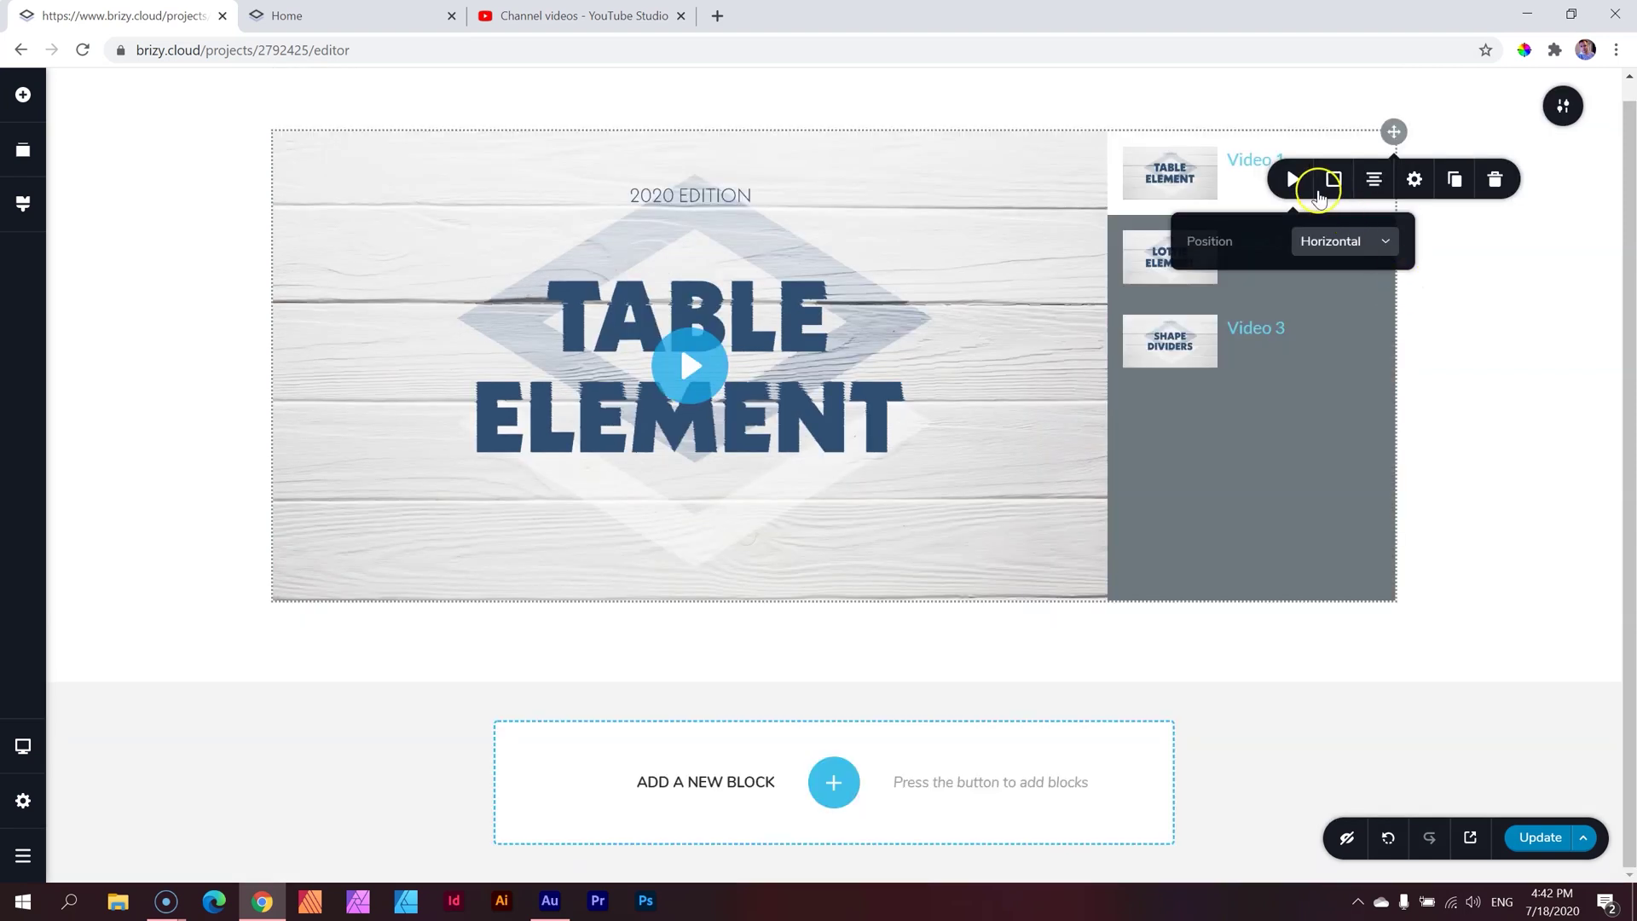
{"action": "left_click", "coordinate": [1334, 186]}
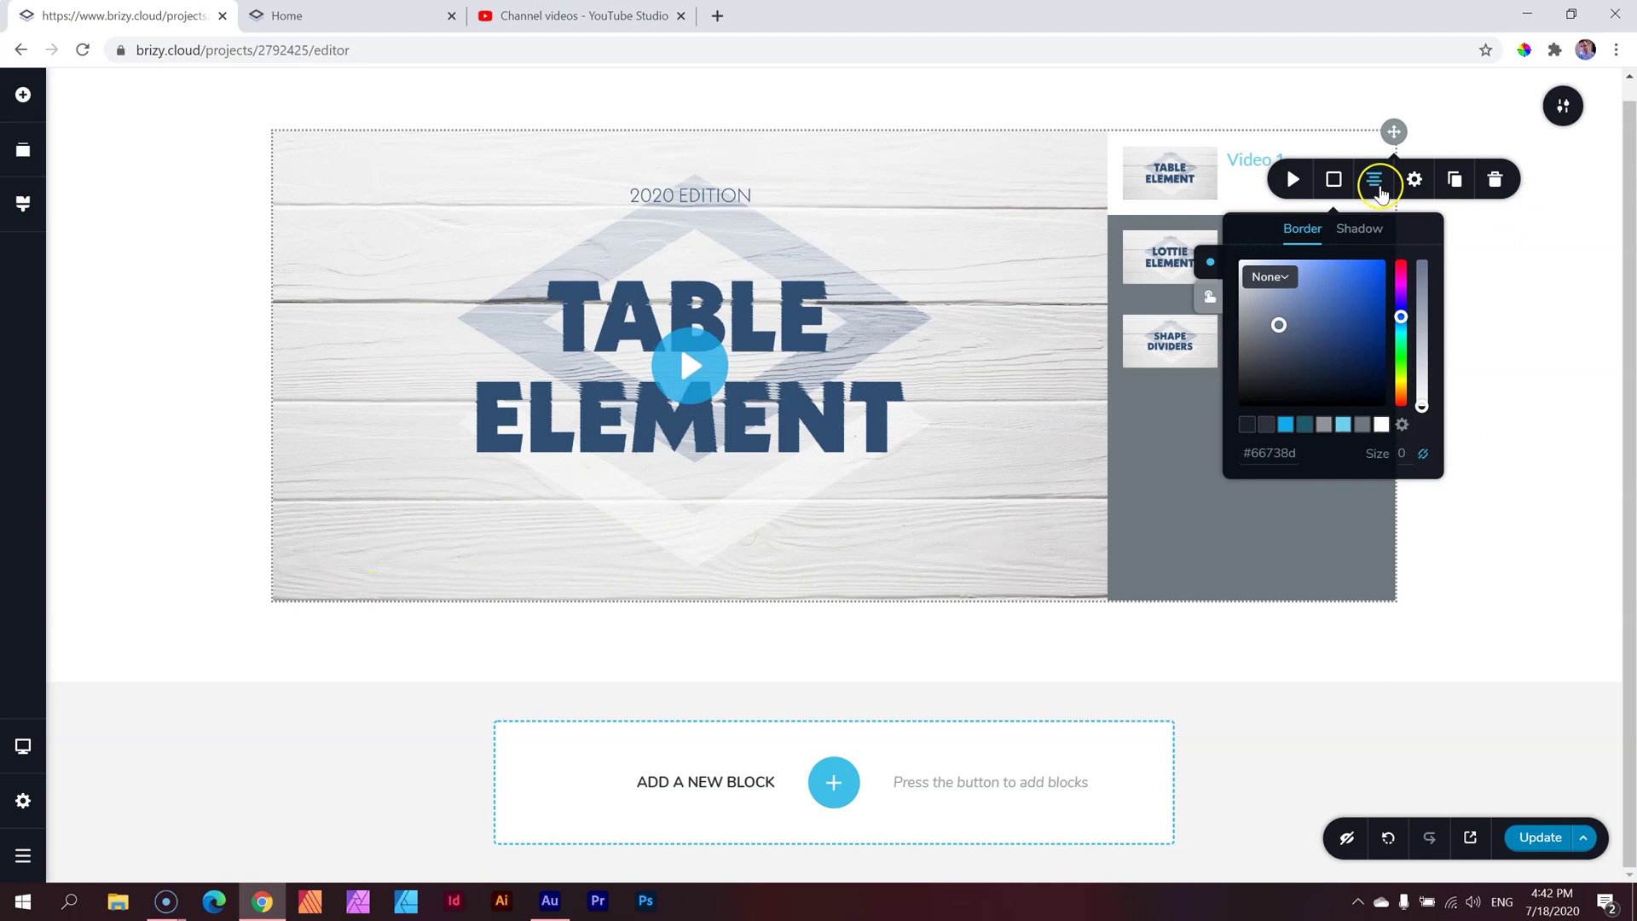
{"action": "left_click", "coordinate": [1415, 179]}
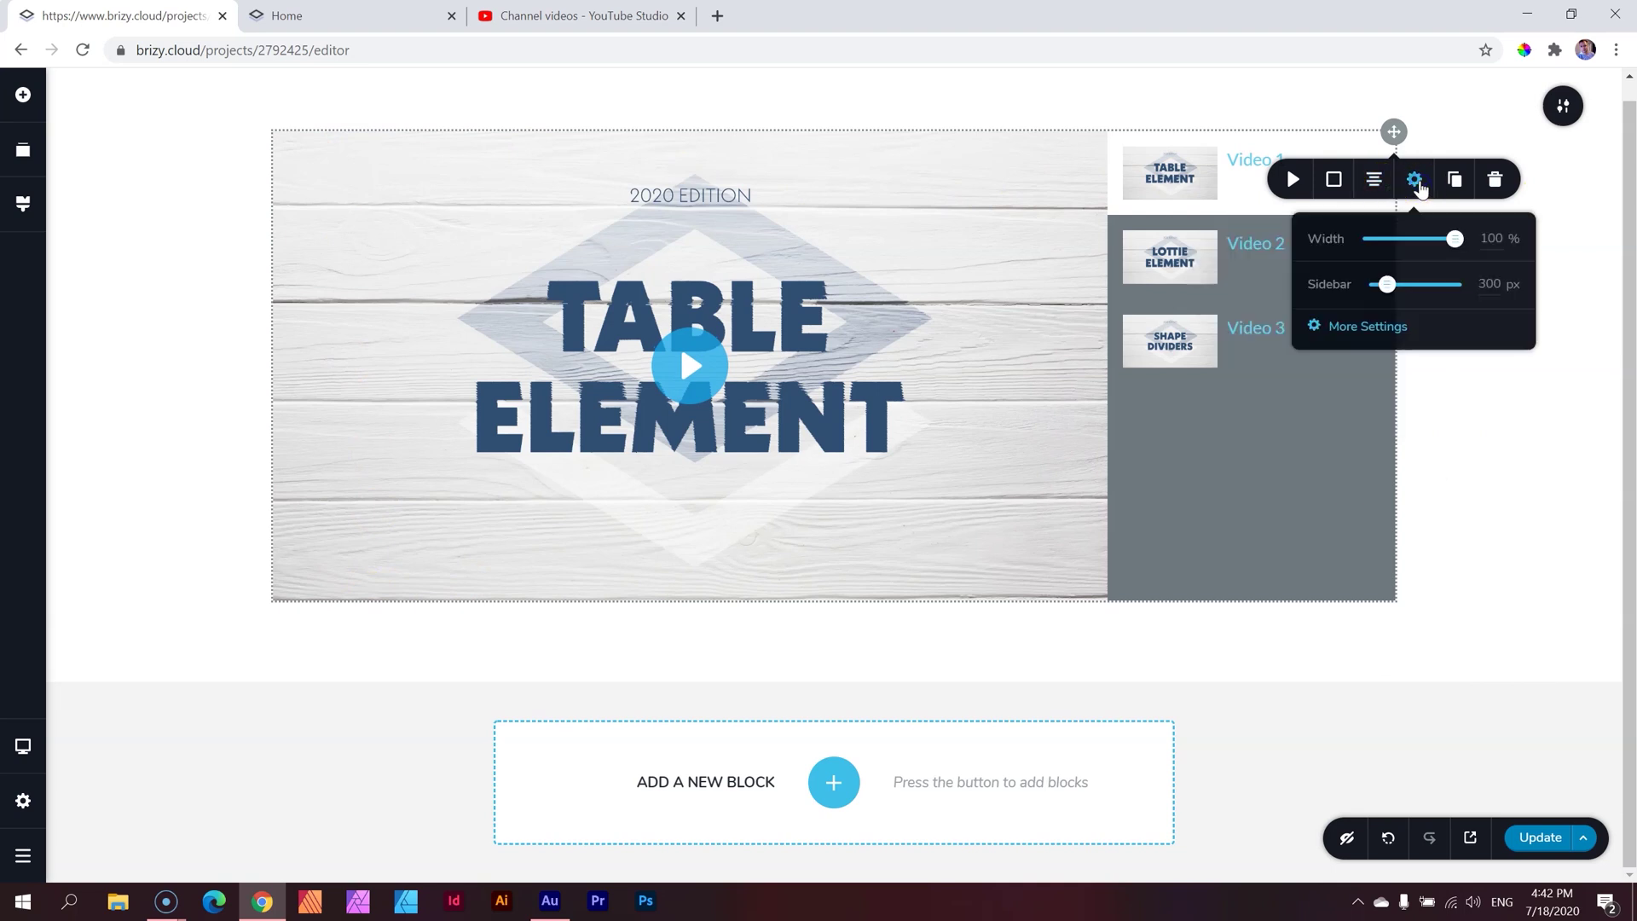
{"action": "mouse_move", "coordinate": [1454, 243]}
{"action": "left_mouse_down"}
{"action": "mouse_move", "coordinate": [1398, 256]}
{"action": "mouse_move", "coordinate": [1456, 258]}
{"action": "left_mouse_up"}
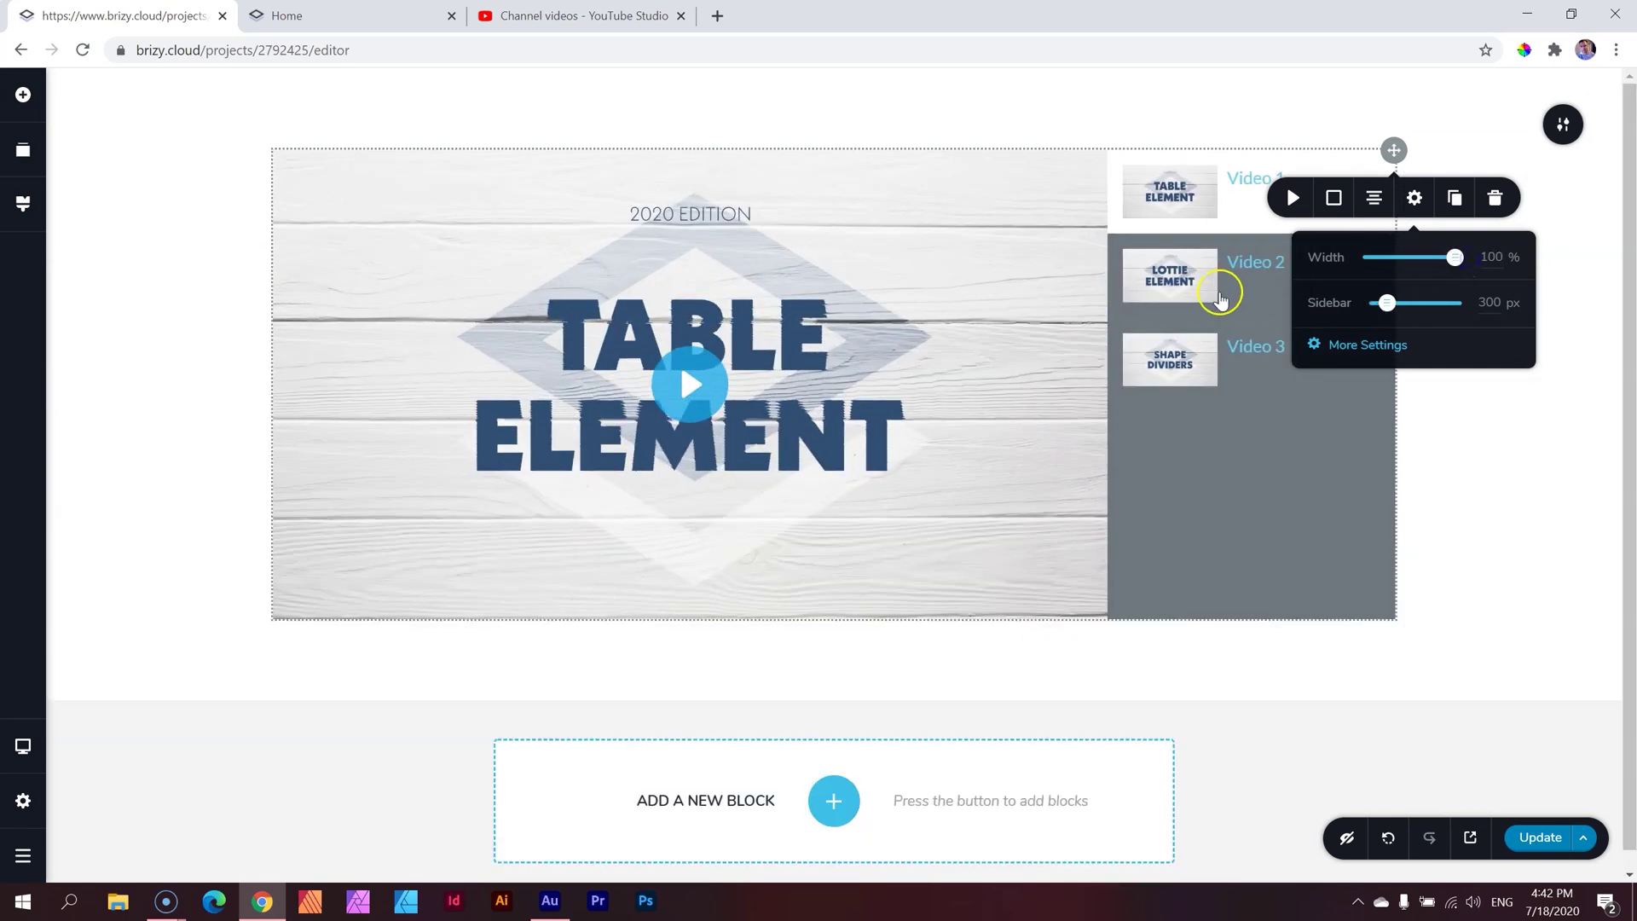
{"action": "left_click_drag", "start_coordinate": [1387, 303], "coordinate": [1412, 314]}
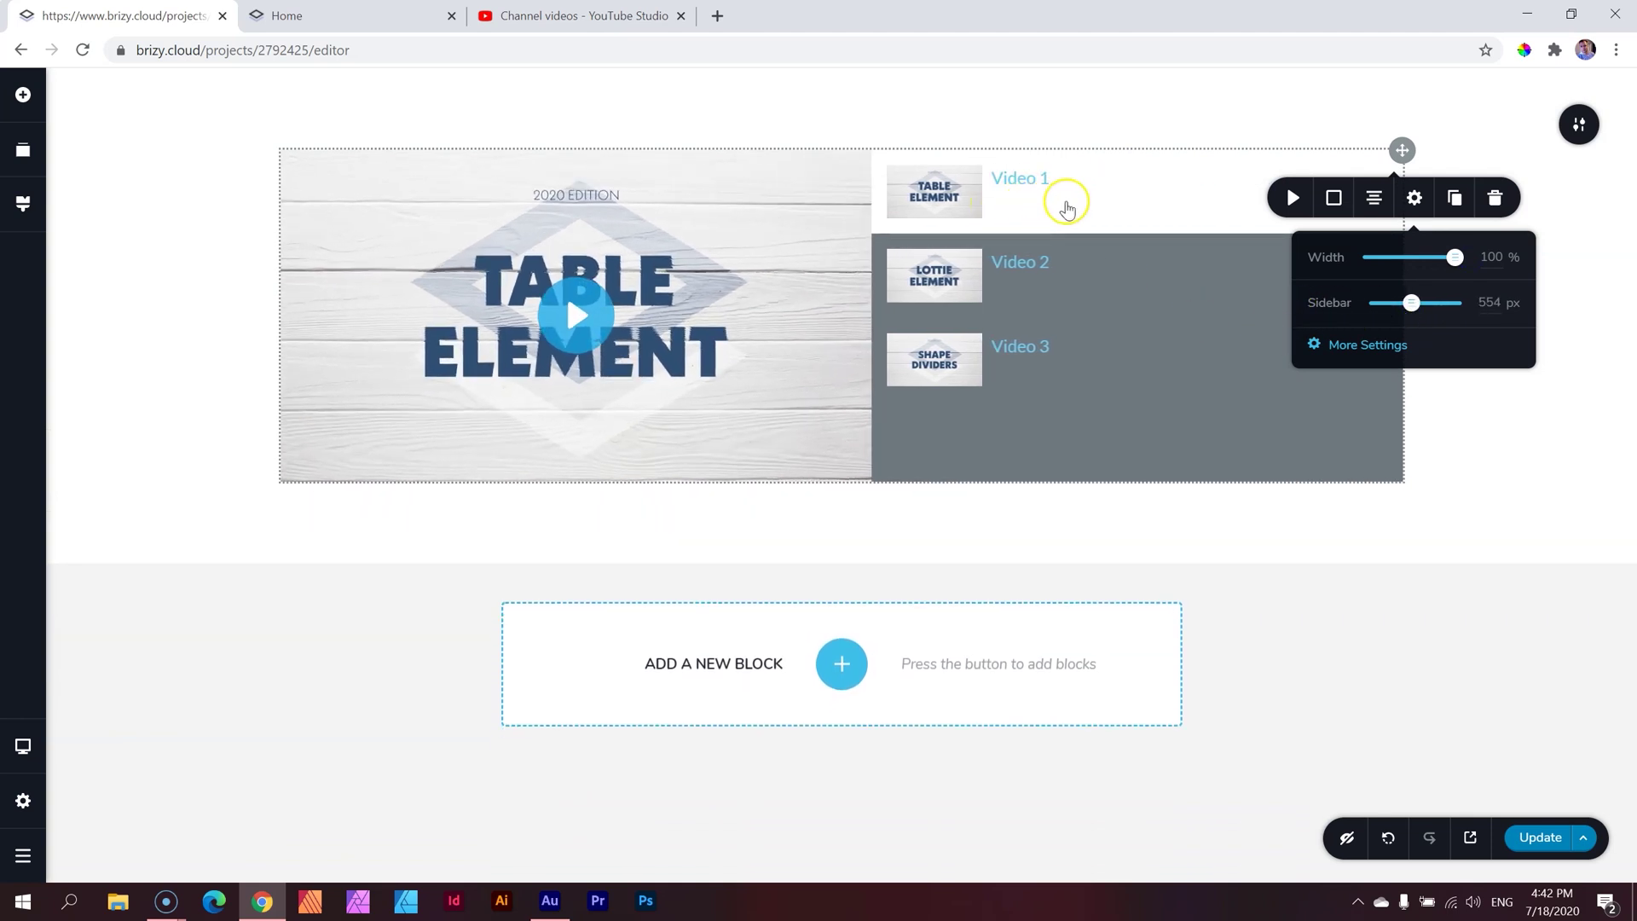
{"action": "left_click", "coordinate": [1002, 201]}
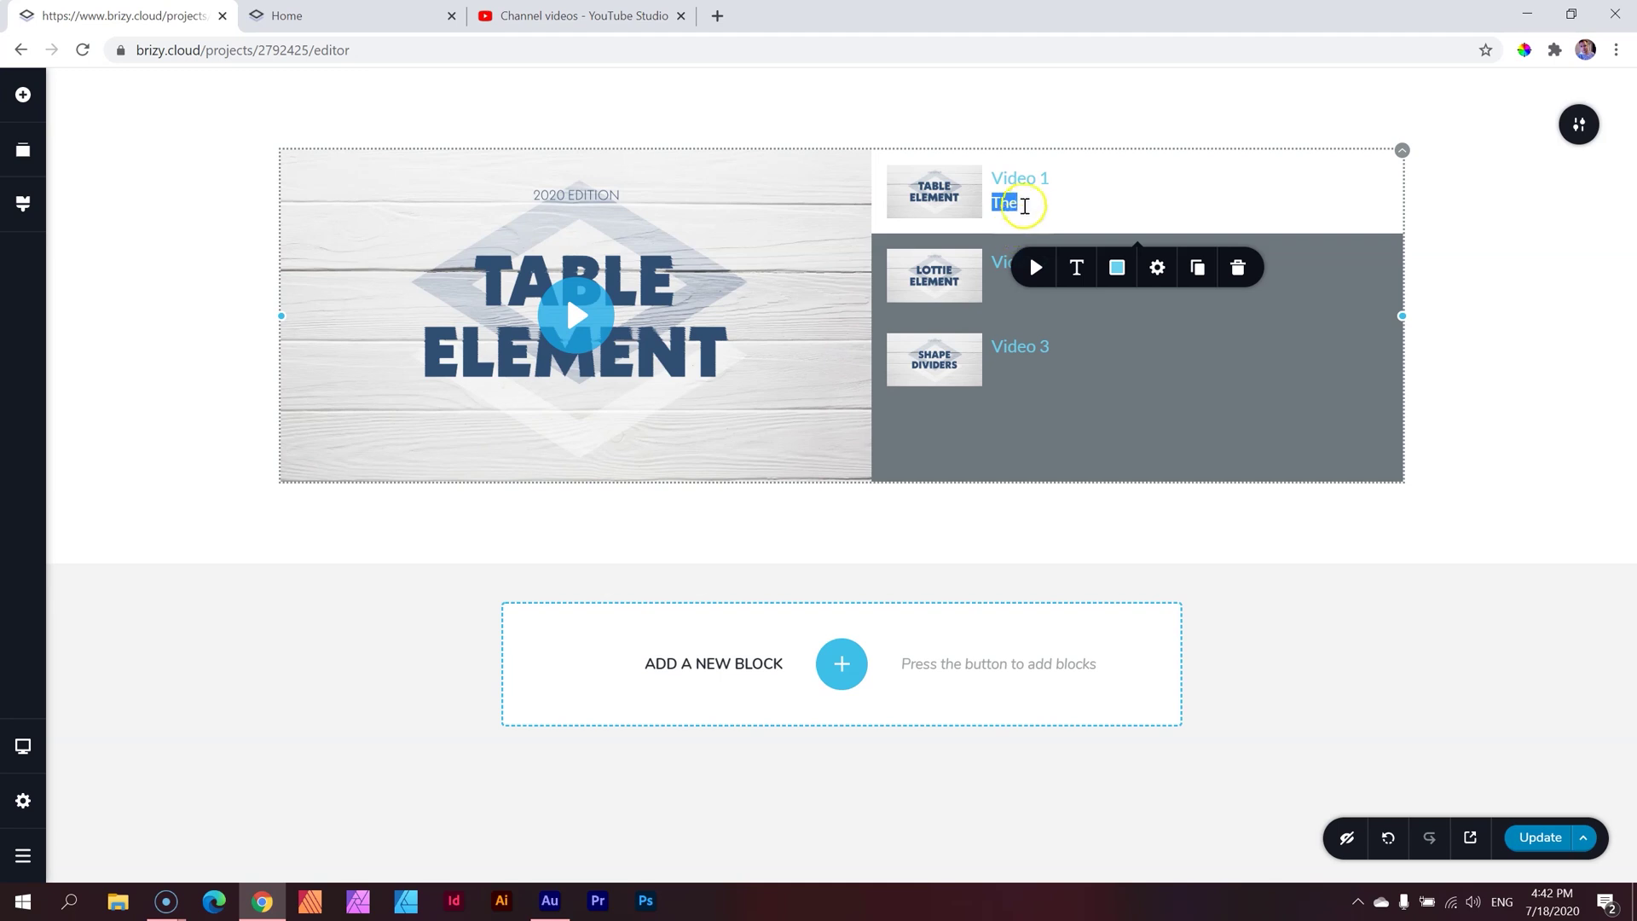
Colour Video 1's subtitle dark and type the line 'The days and lives of…'.
{"action": "key", "text": "BackSpace"}
{"action": "left_click", "coordinate": [1117, 267]}
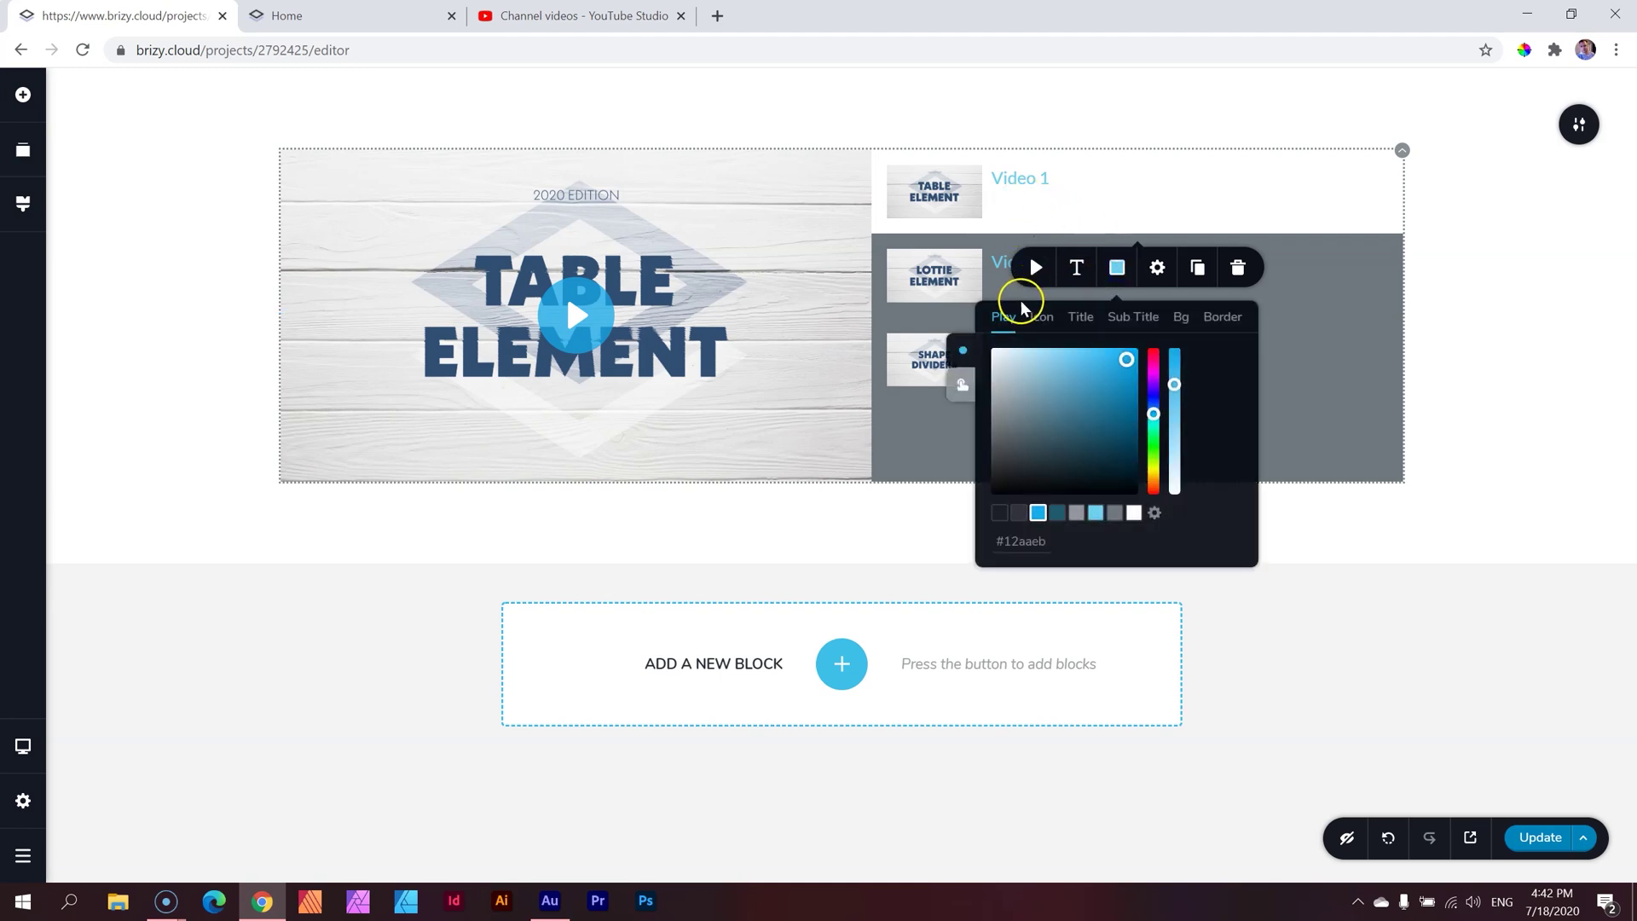
{"action": "left_click", "coordinate": [1126, 320]}
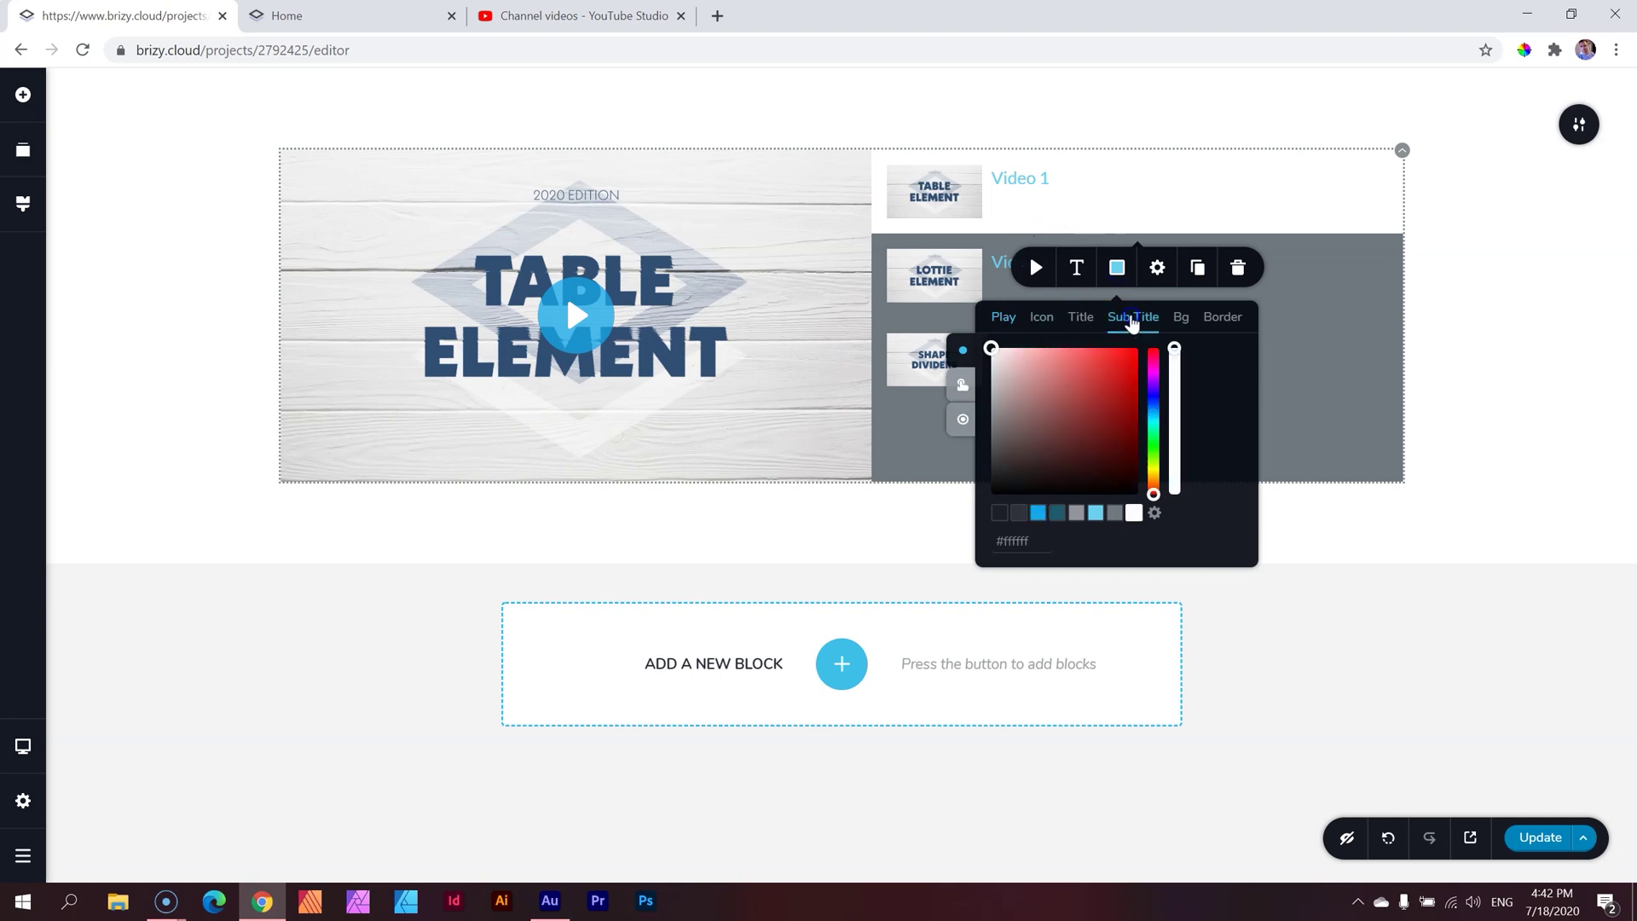
{"action": "left_click", "coordinate": [1017, 514]}
{"action": "left_click", "coordinate": [1041, 207]}
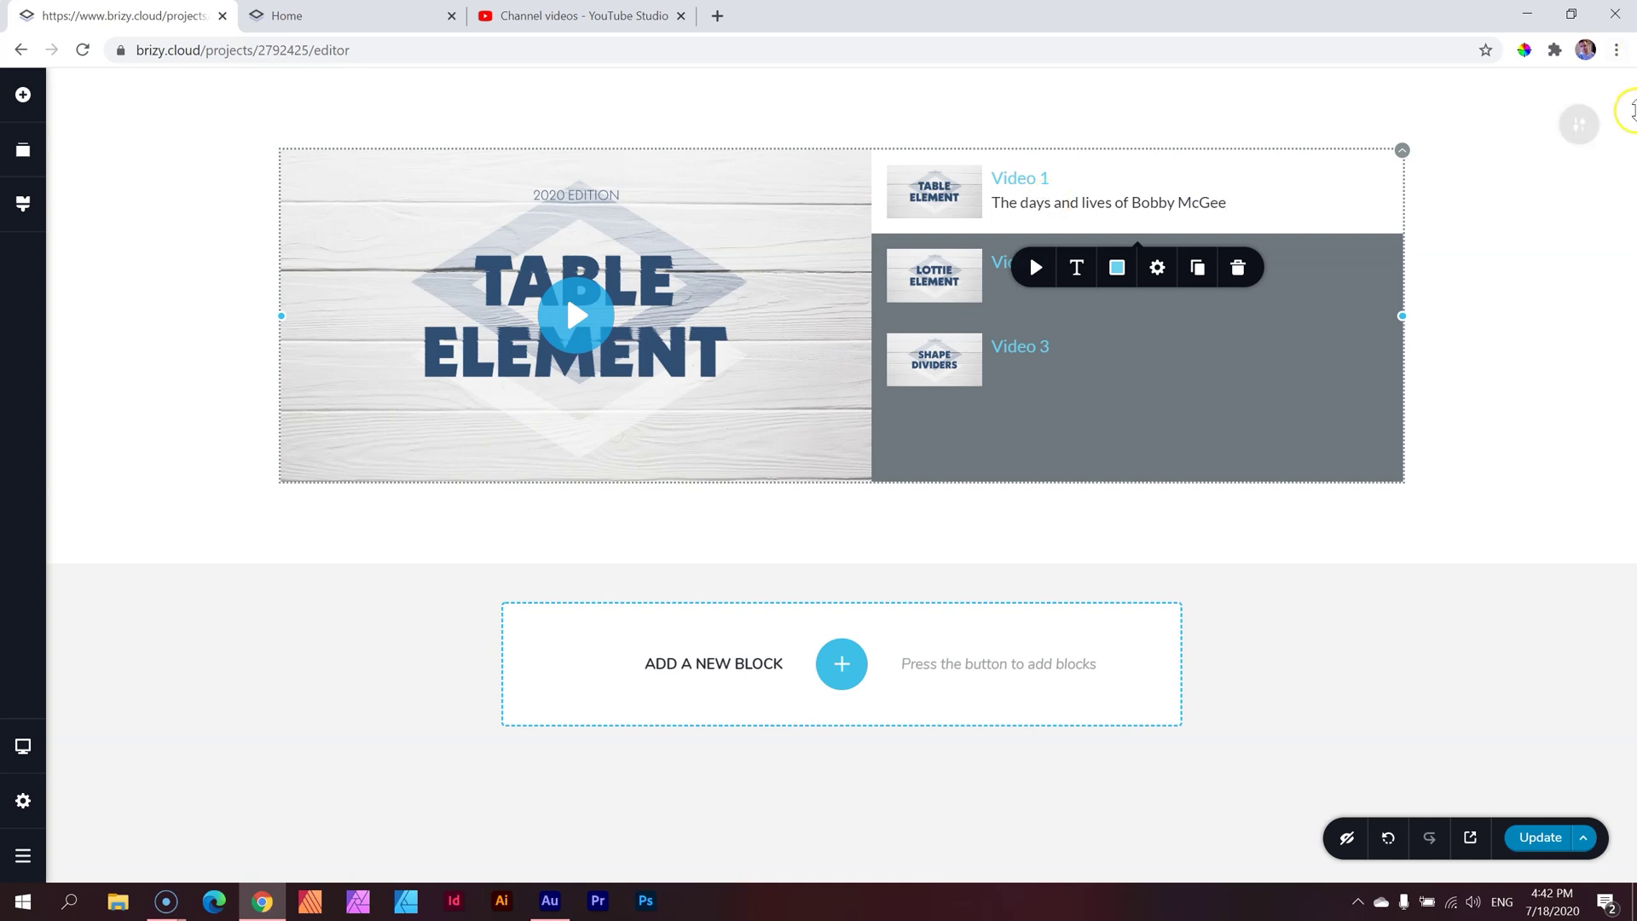
{"action": "left_click", "coordinate": [1579, 207]}
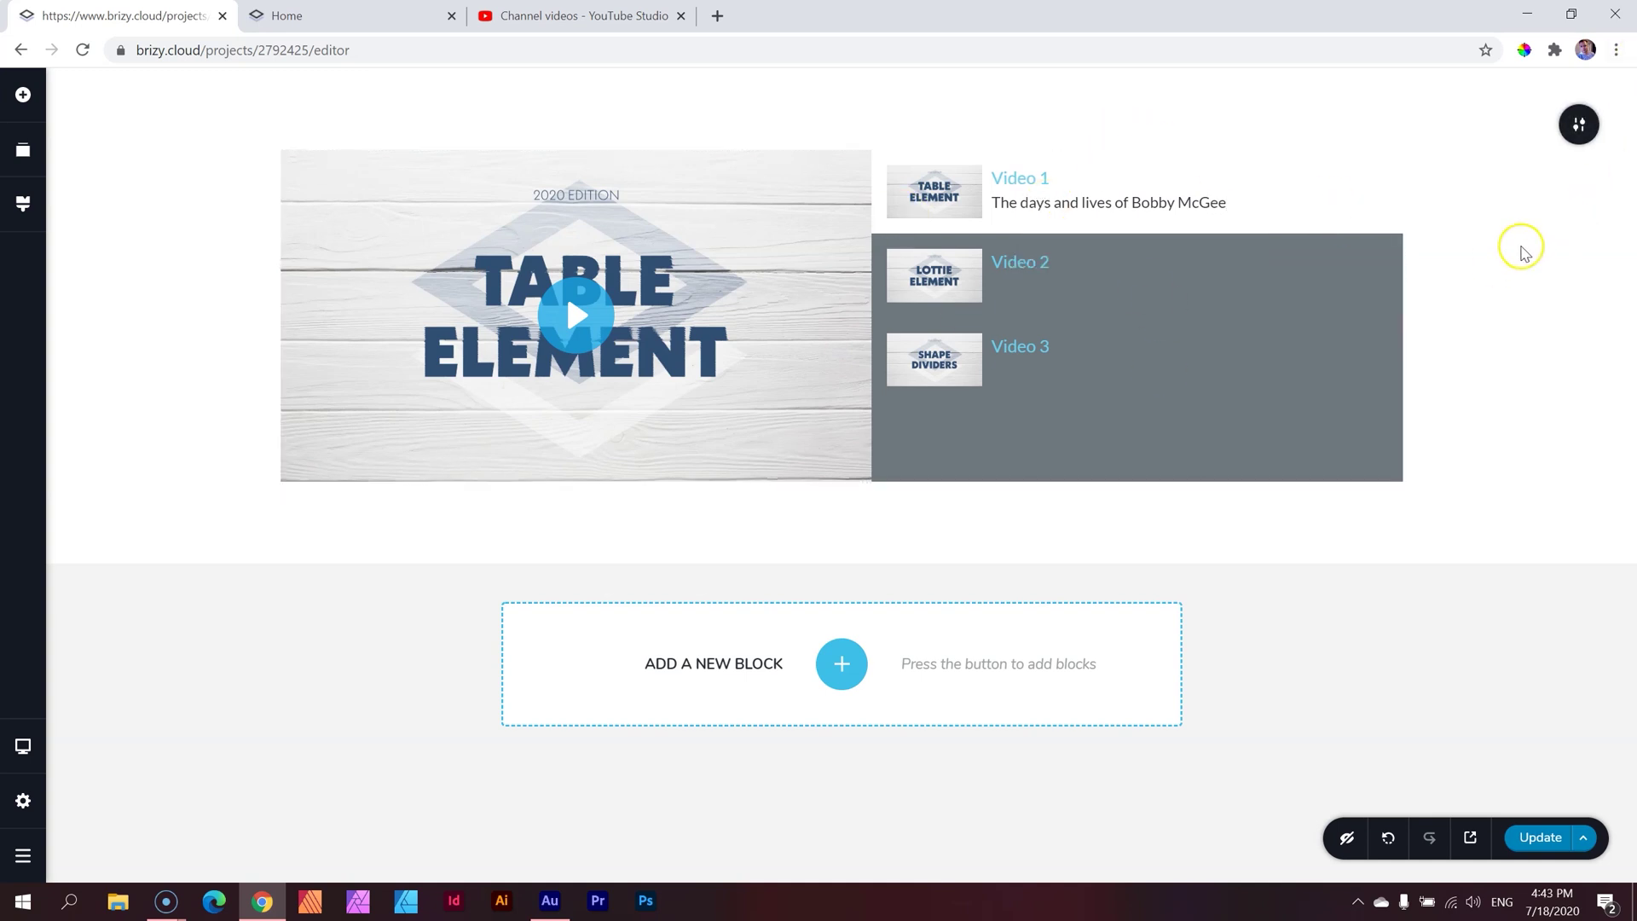
Narrow the playlist Sidebar from 510 px via 415 px to about 381 px.
{"action": "left_click", "coordinate": [1403, 152]}
{"action": "left_click", "coordinate": [1421, 197]}
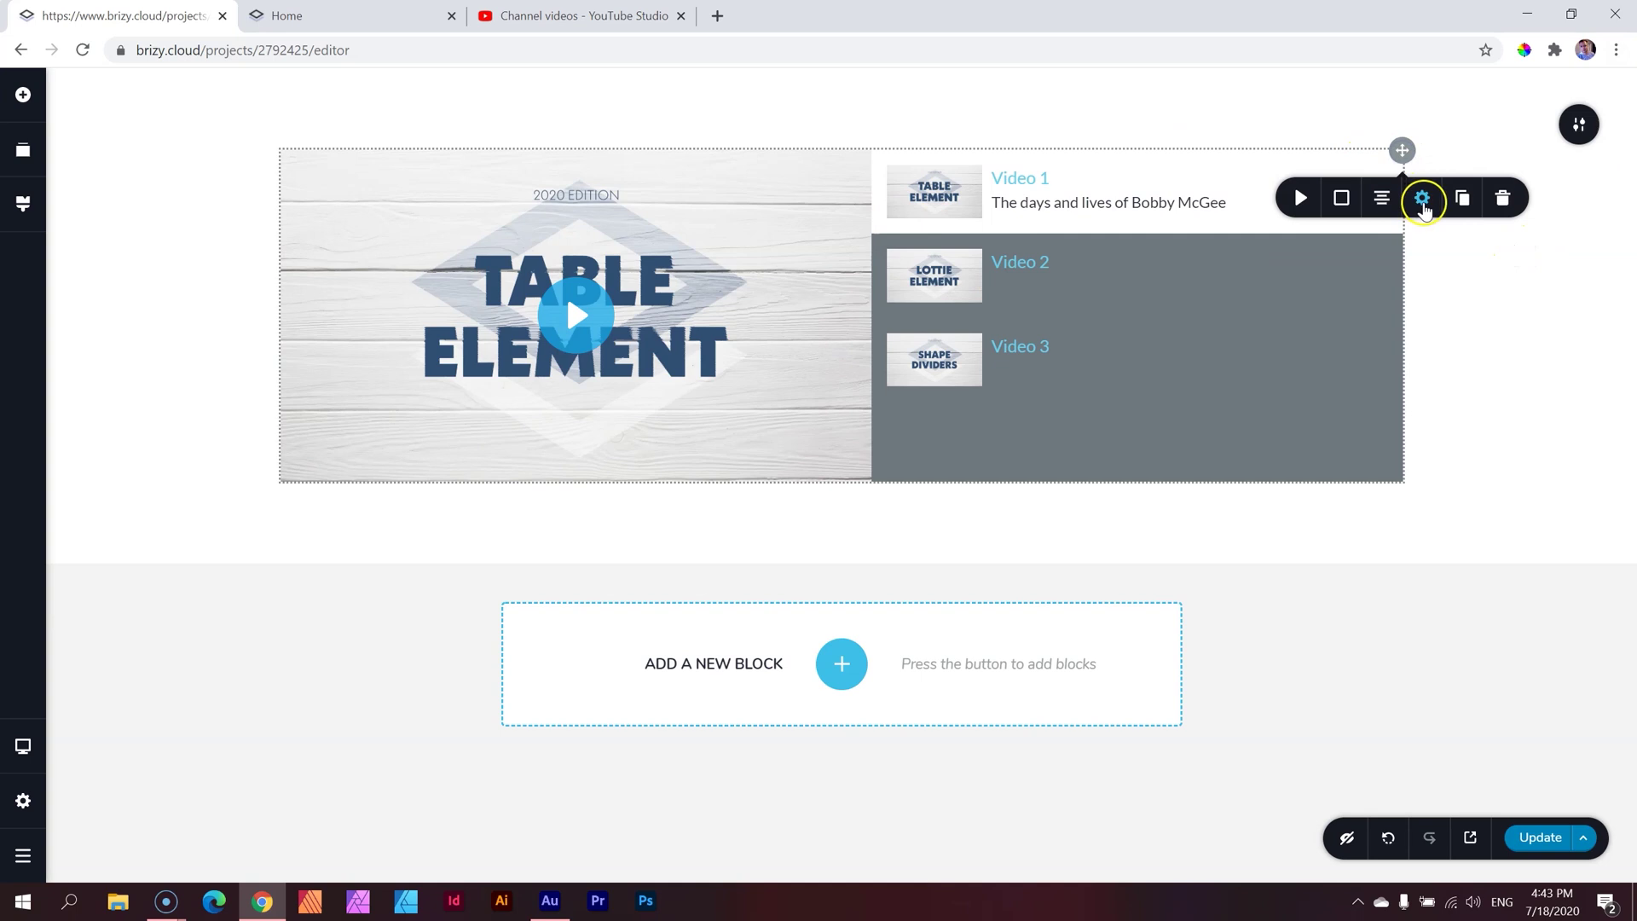
{"action": "mouse_move", "coordinate": [1428, 314]}
{"action": "left_mouse_down"}
{"action": "mouse_move", "coordinate": [1449, 305]}
{"action": "mouse_move", "coordinate": [1416, 307]}
{"action": "left_mouse_up"}
{"action": "left_click", "coordinate": [1372, 346]}
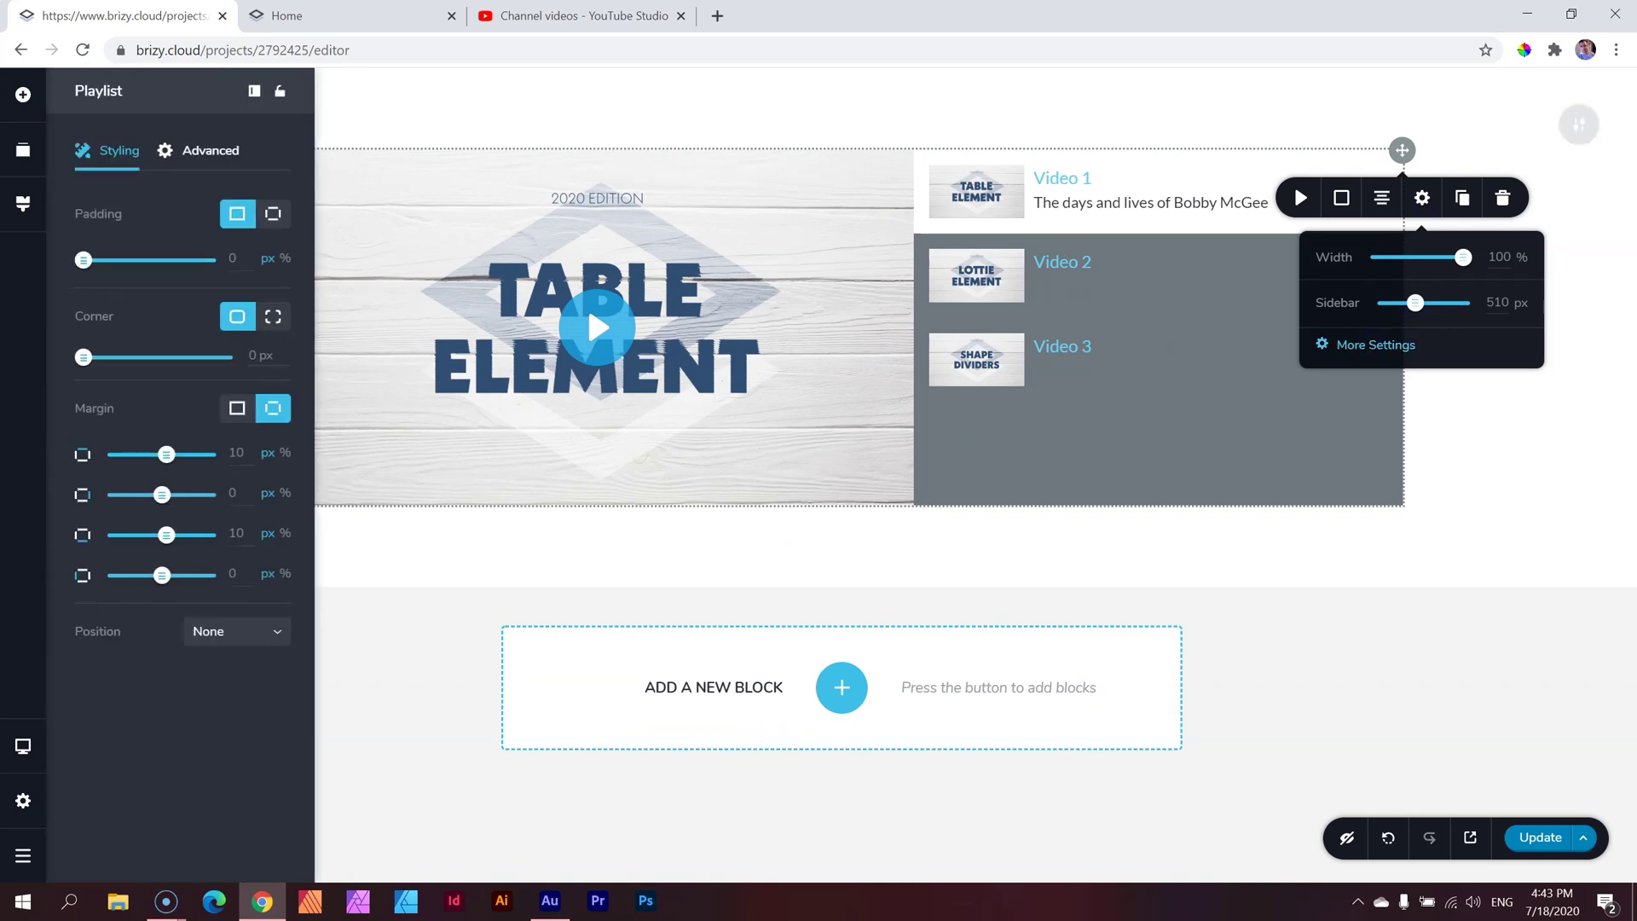
{"action": "left_click", "coordinate": [254, 92]}
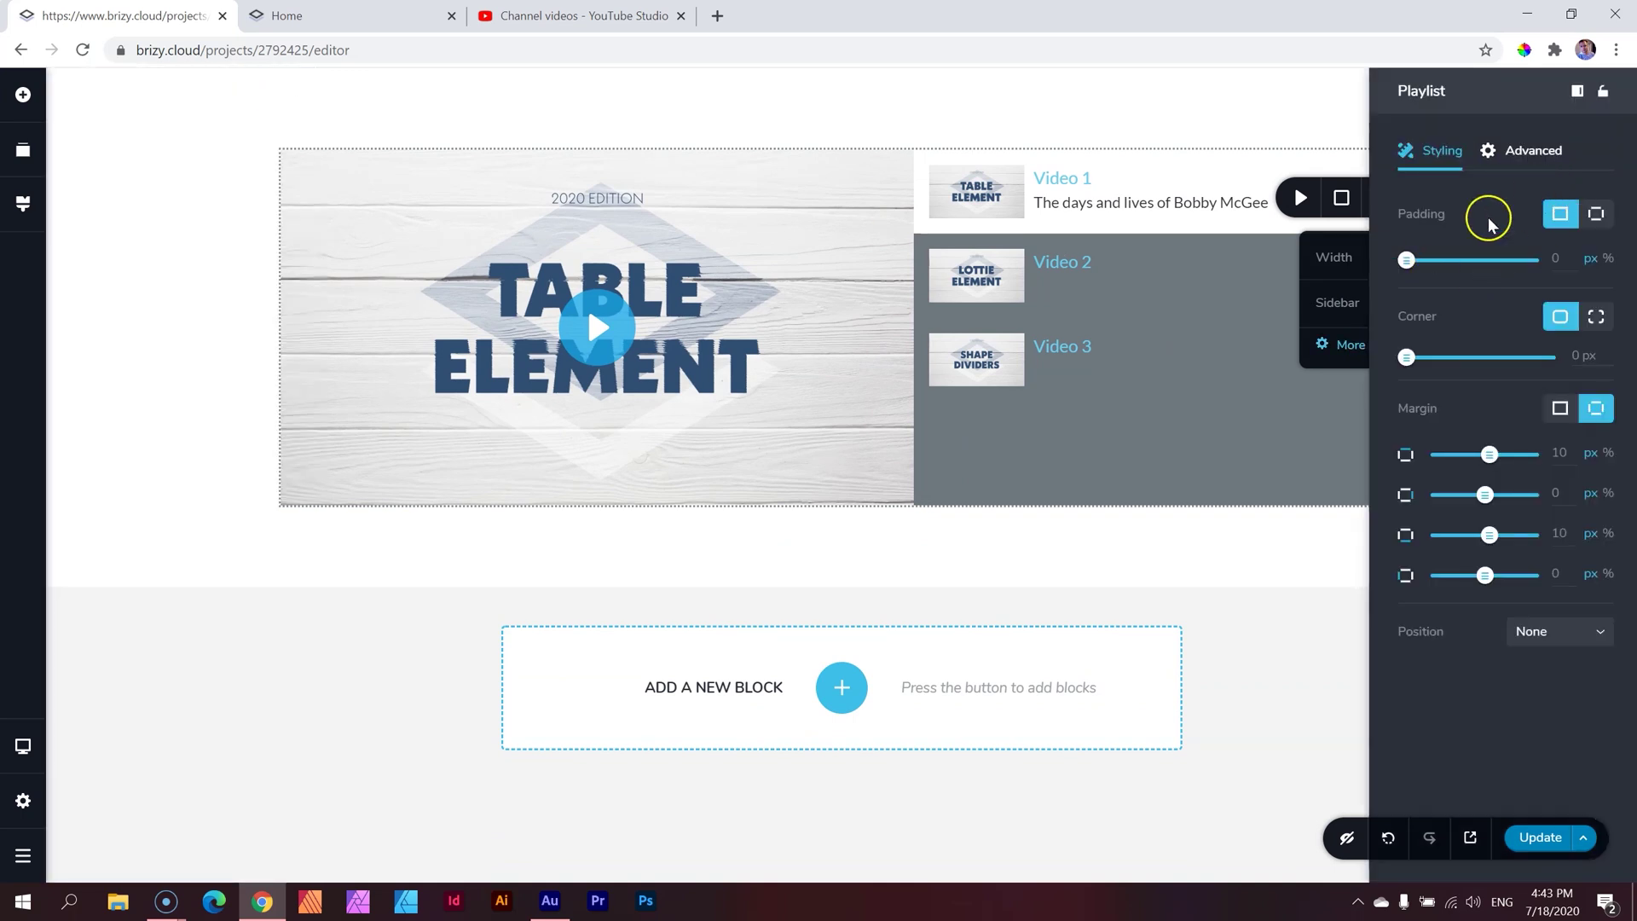
{"action": "left_click", "coordinate": [1213, 106]}
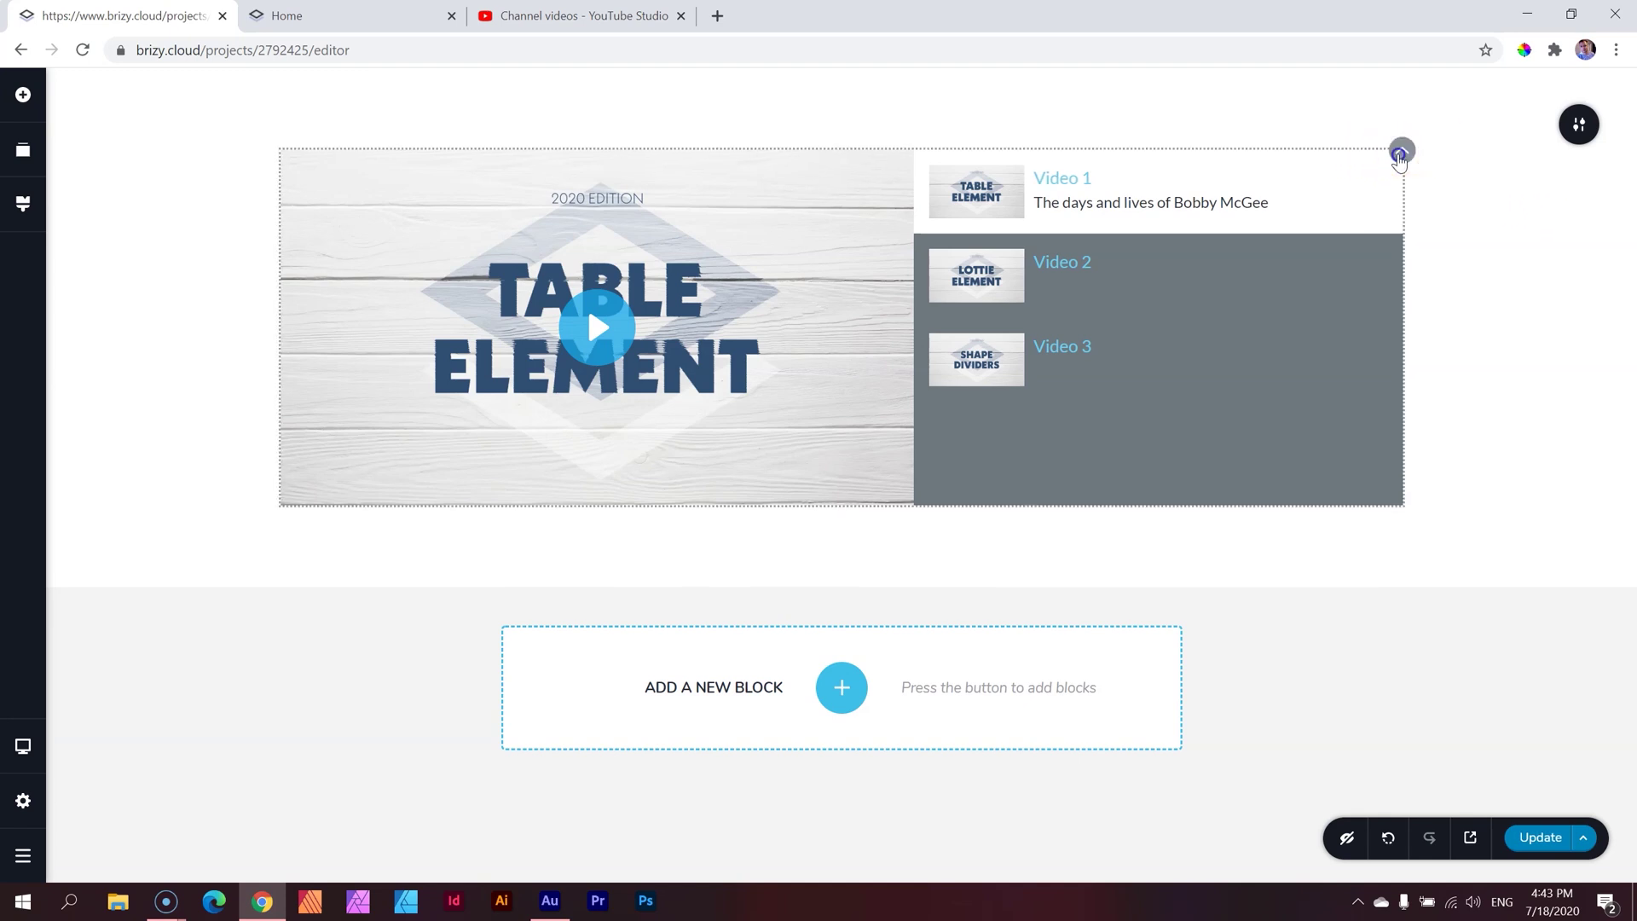
{"action": "left_click", "coordinate": [1399, 160]}
{"action": "left_click", "coordinate": [1421, 198]}
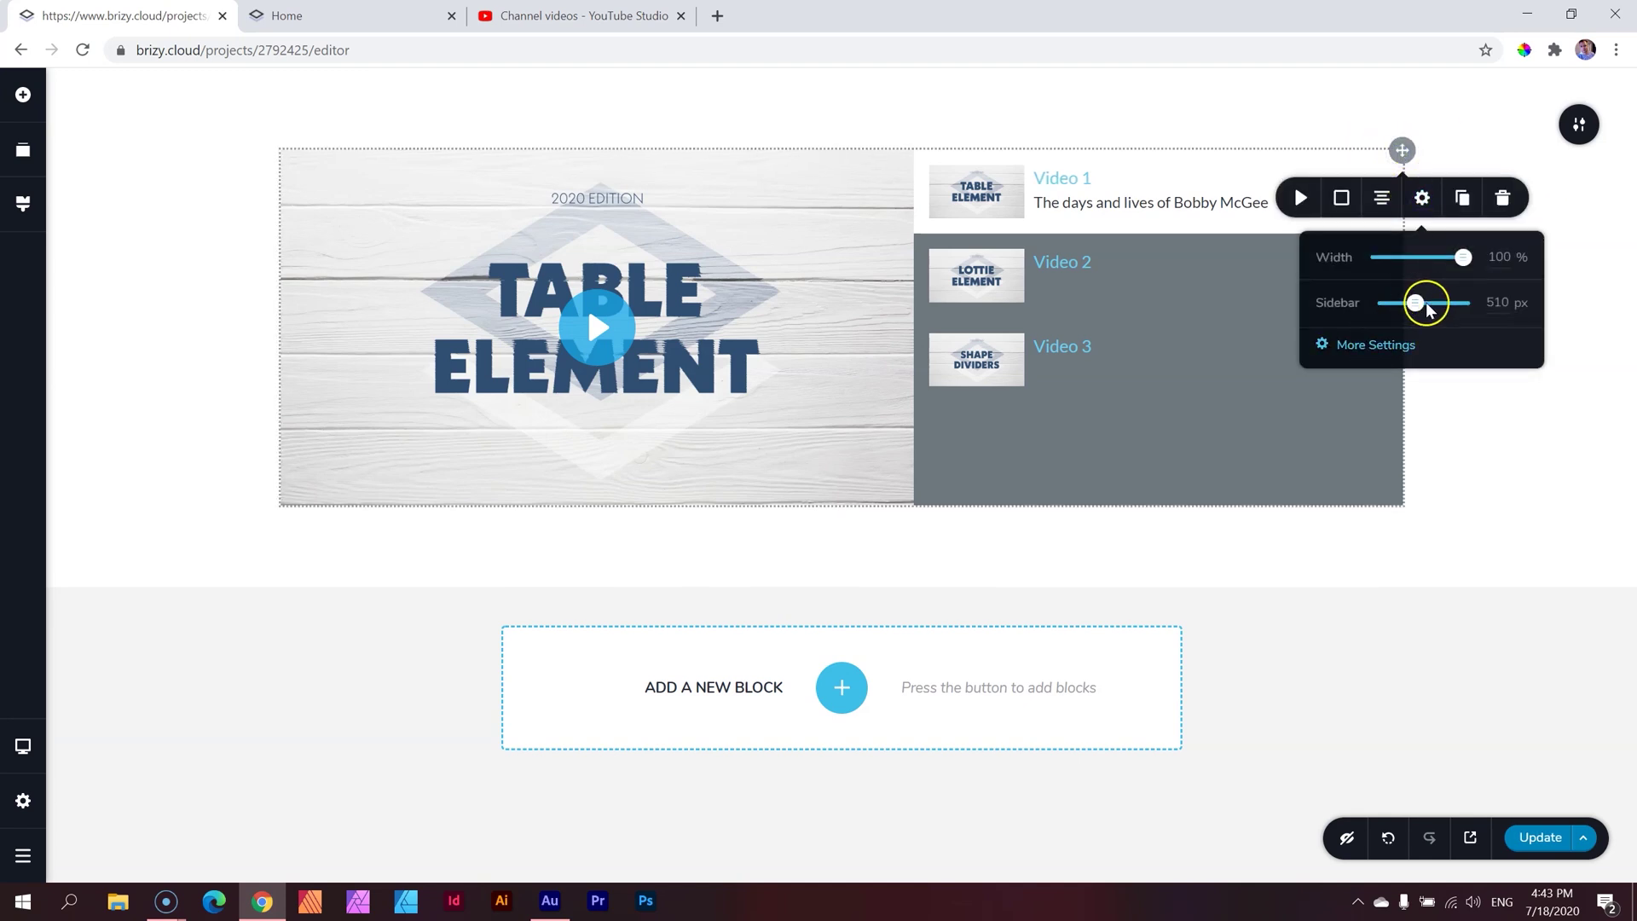
{"action": "mouse_move", "coordinate": [1428, 309]}
{"action": "left_mouse_down"}
{"action": "mouse_move", "coordinate": [1390, 309]}
{"action": "mouse_move", "coordinate": [1407, 307]}
{"action": "left_mouse_up"}
Deselect the playlist and switch the editor to the Tablet layout.
{"action": "left_click", "coordinate": [1543, 479]}
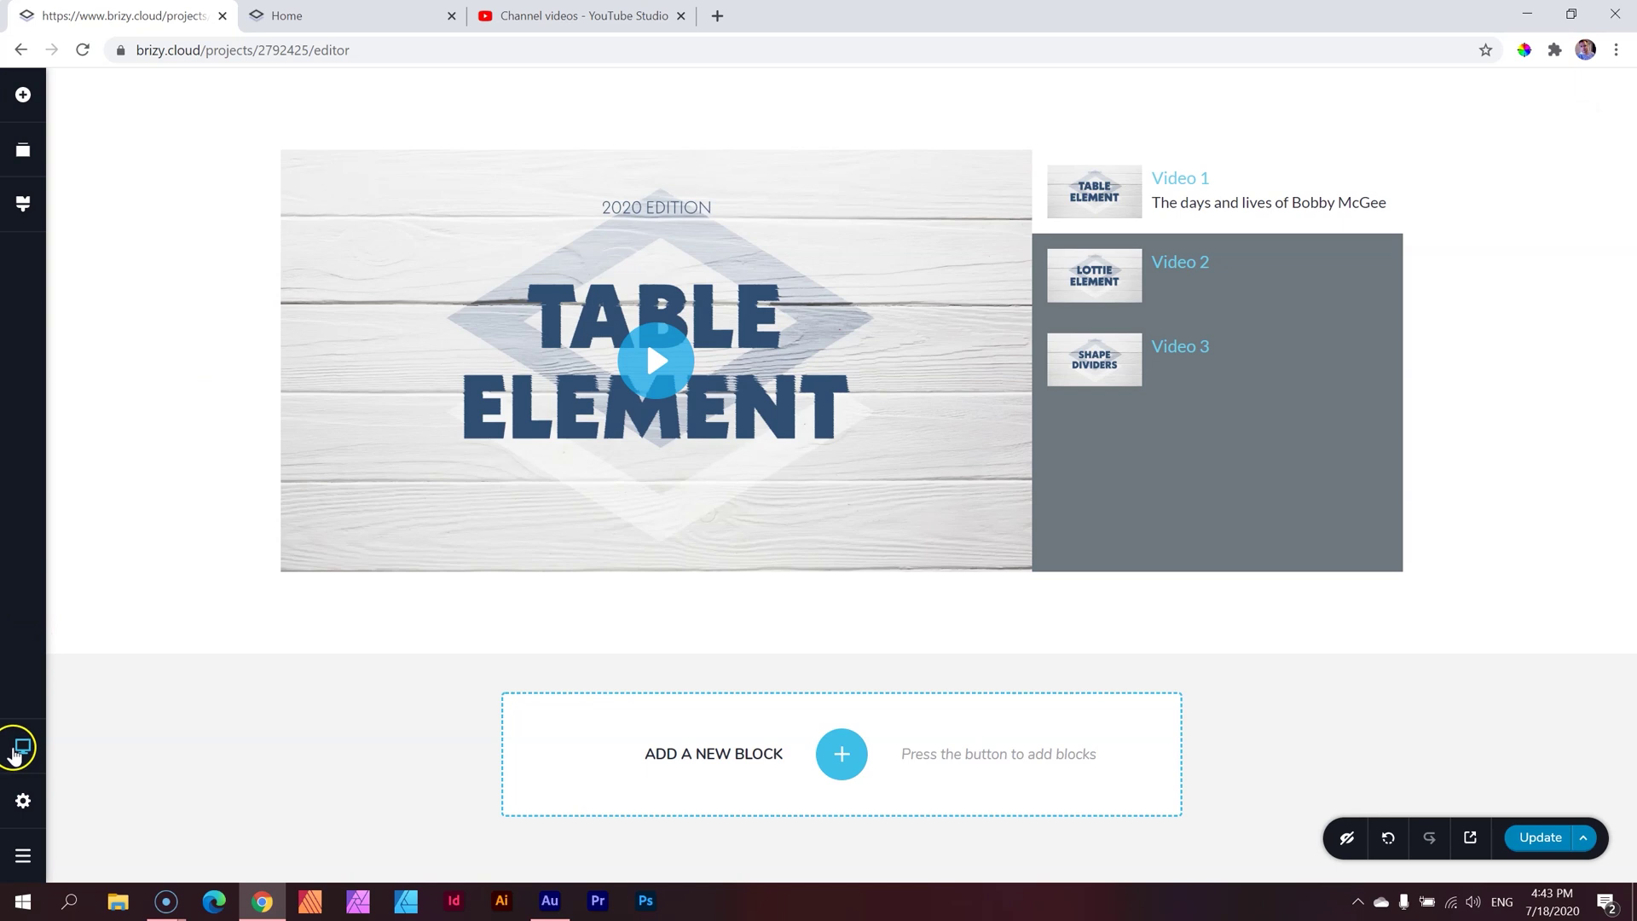
{"action": "left_click", "coordinate": [19, 751]}
{"action": "left_click", "coordinate": [94, 723]}
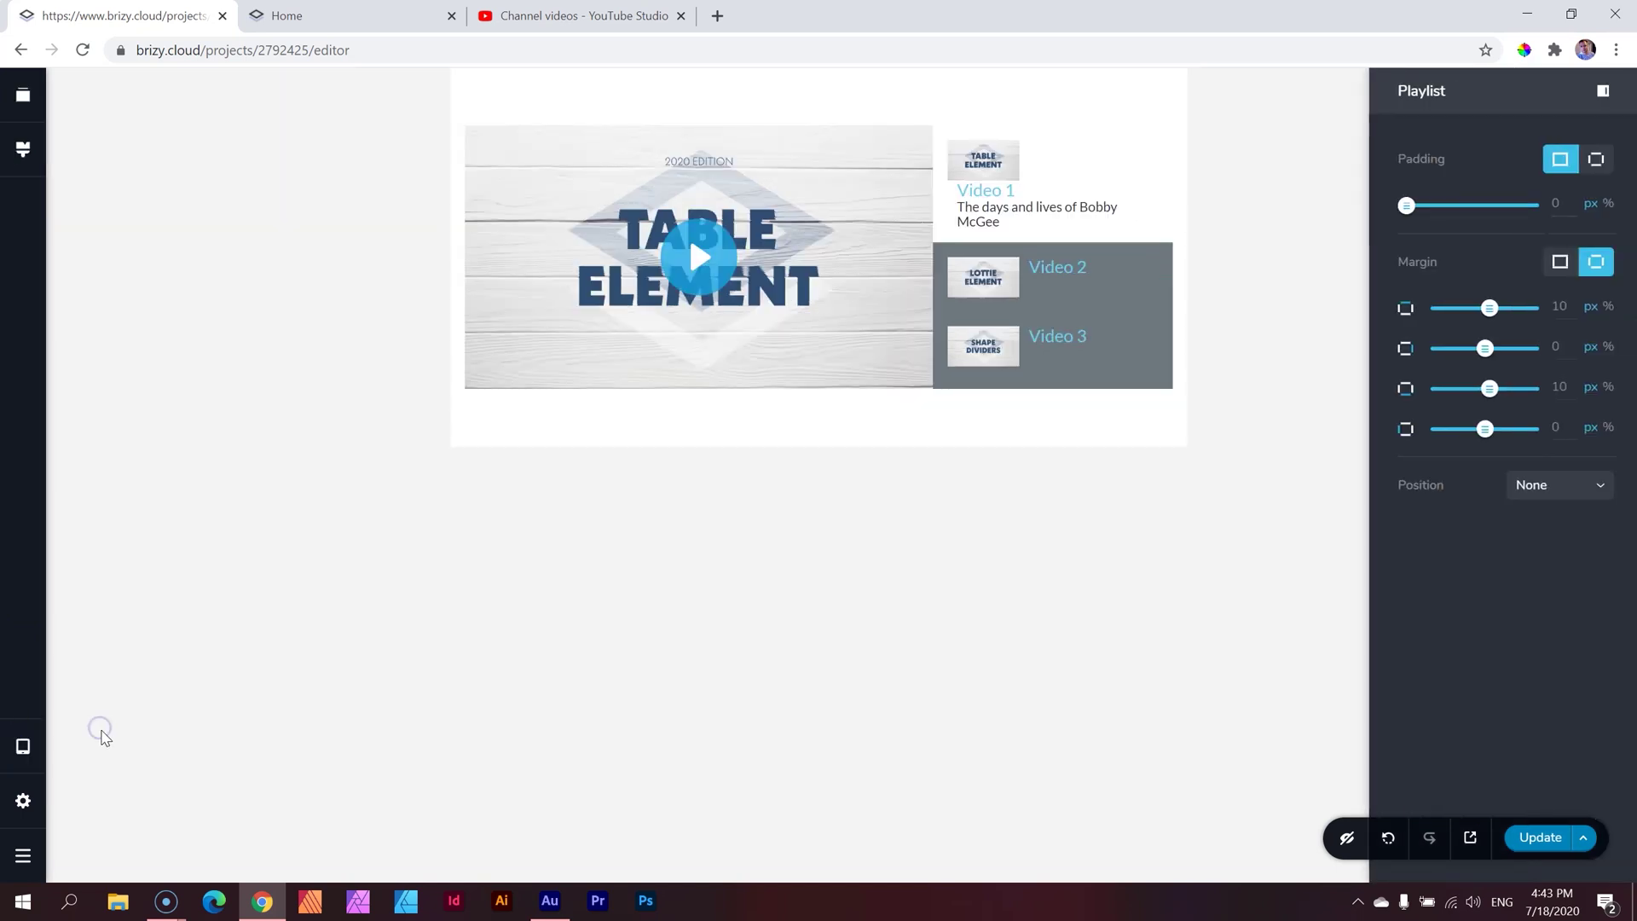
Change the tablet playlist Sidebar from 250 px to 364 px.
{"action": "left_click", "coordinate": [1172, 209]}
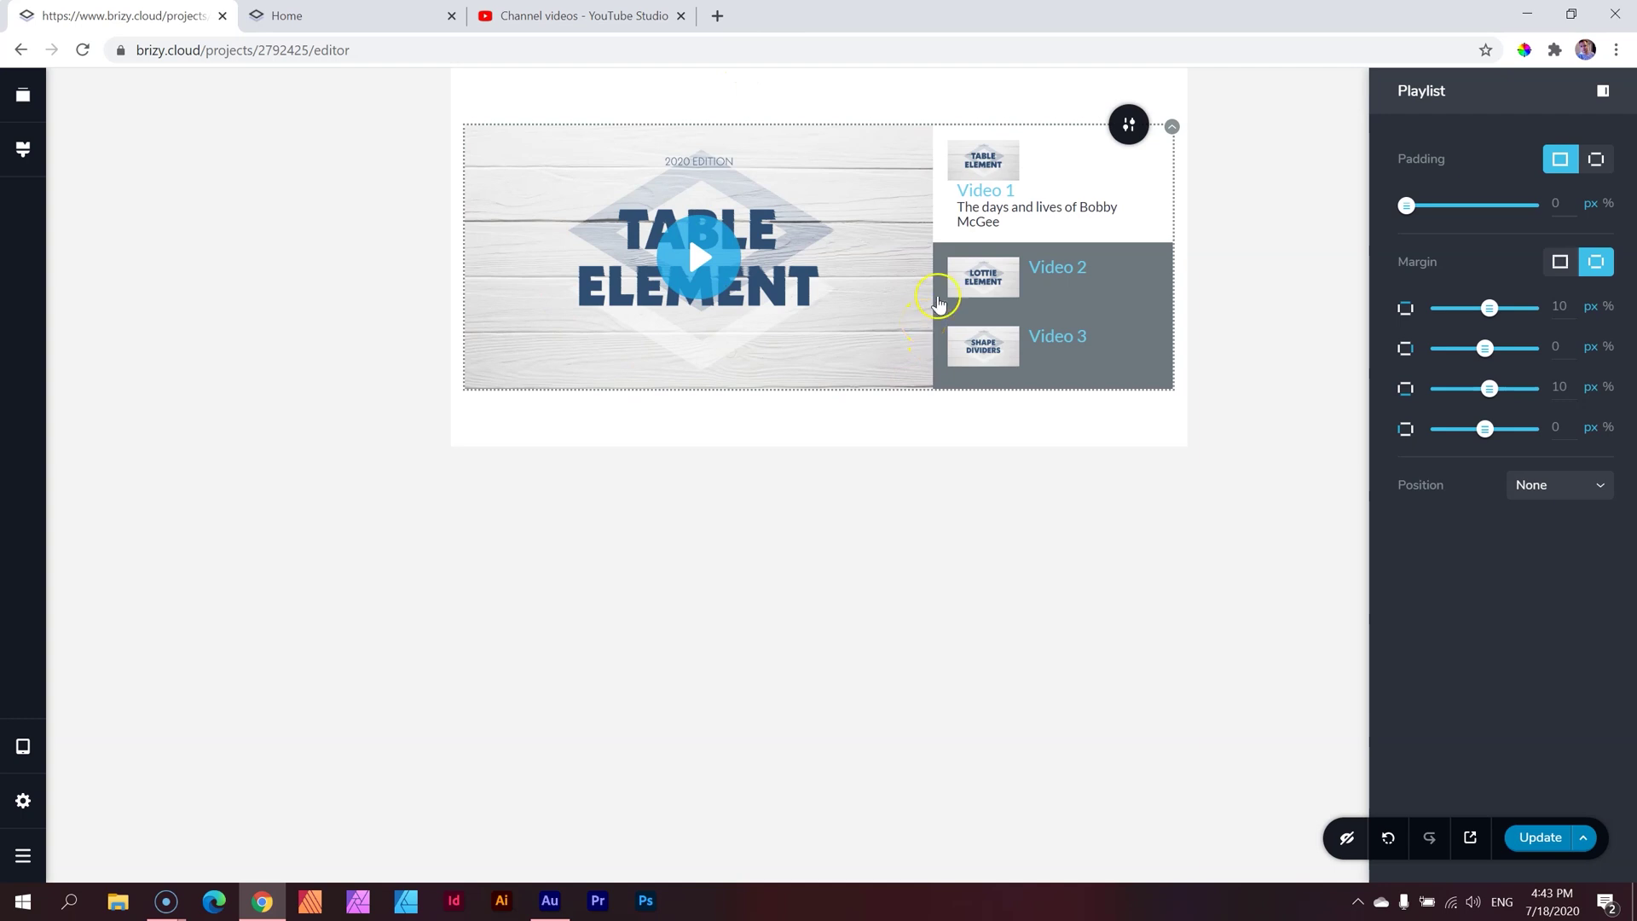
{"action": "left_click", "coordinate": [1171, 127]}
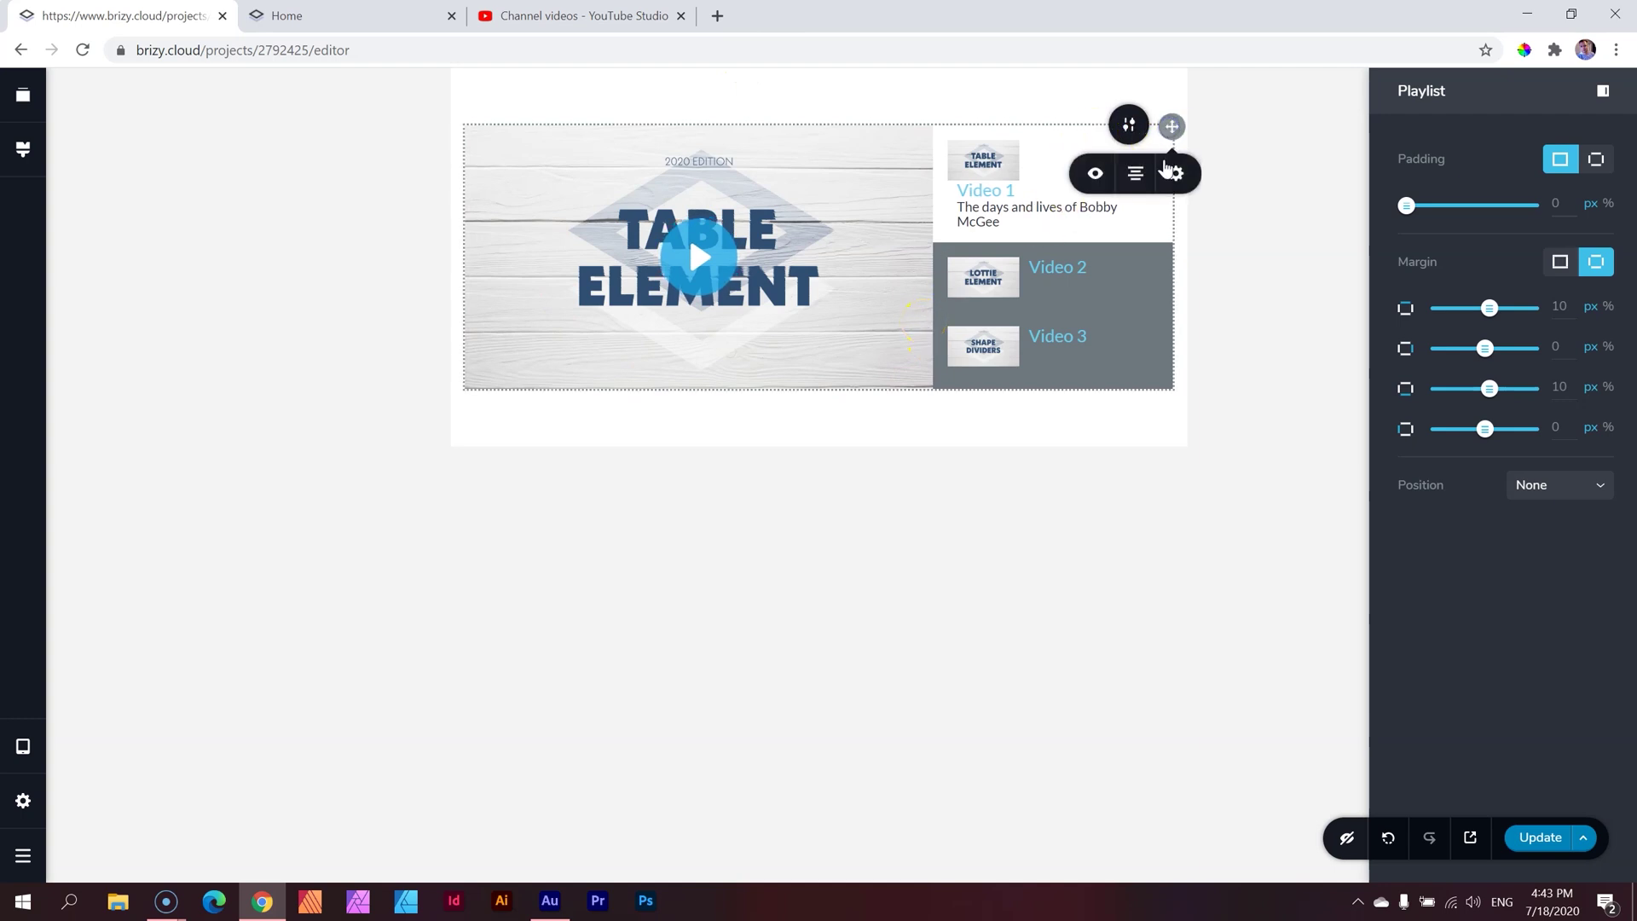
{"action": "left_click", "coordinate": [1172, 171]}
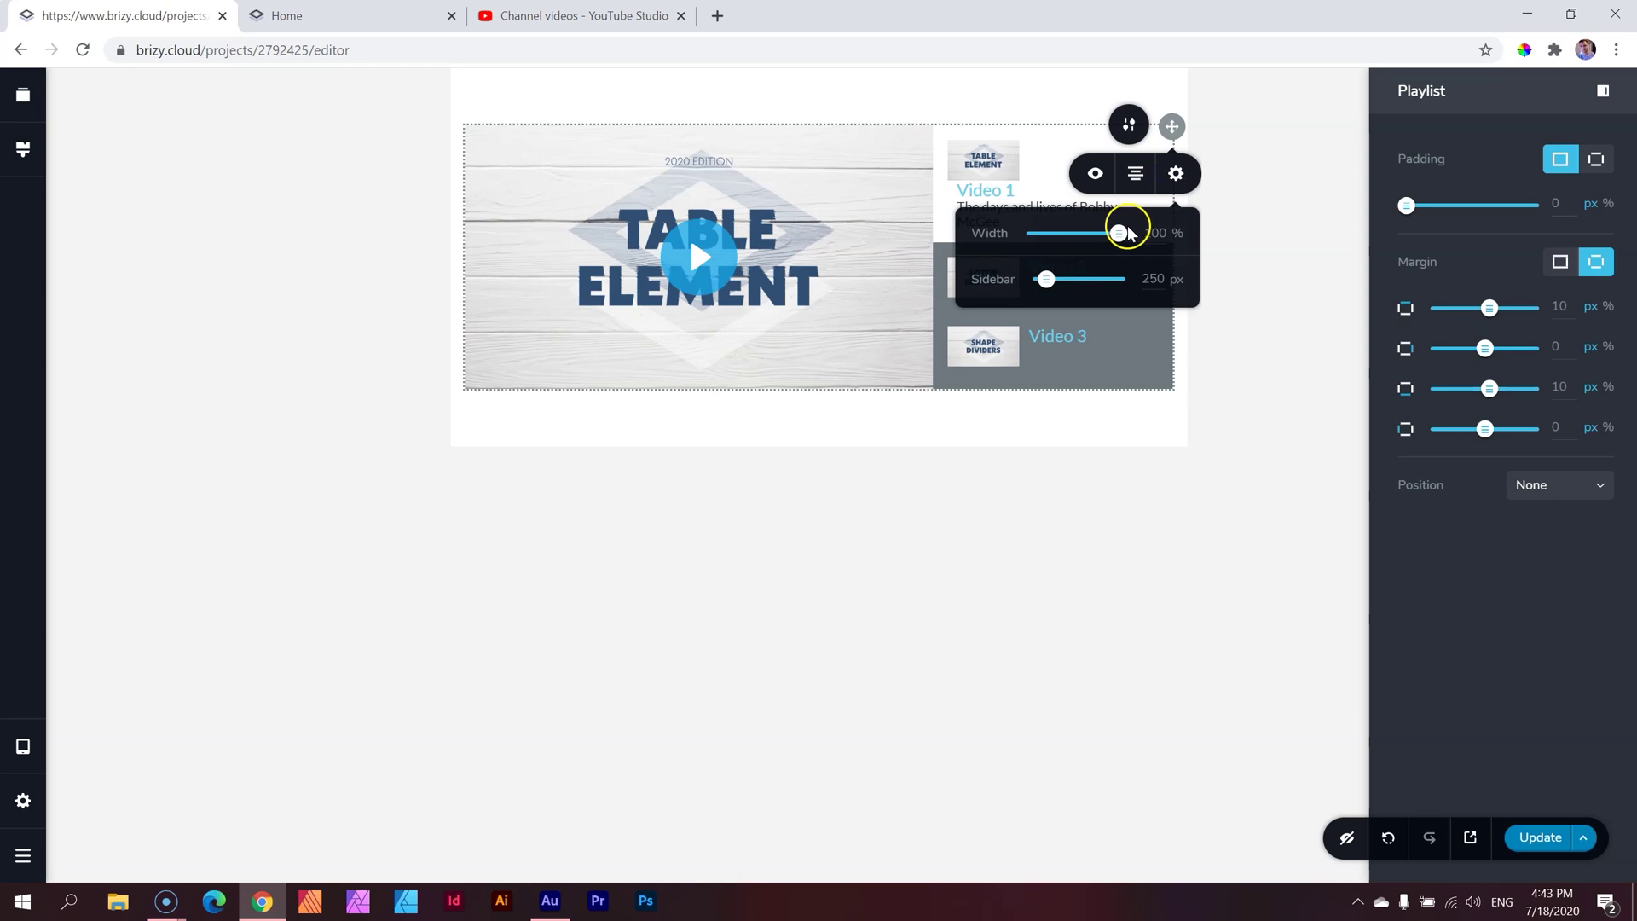
{"action": "left_click_drag", "start_coordinate": [1048, 281], "coordinate": [1058, 286]}
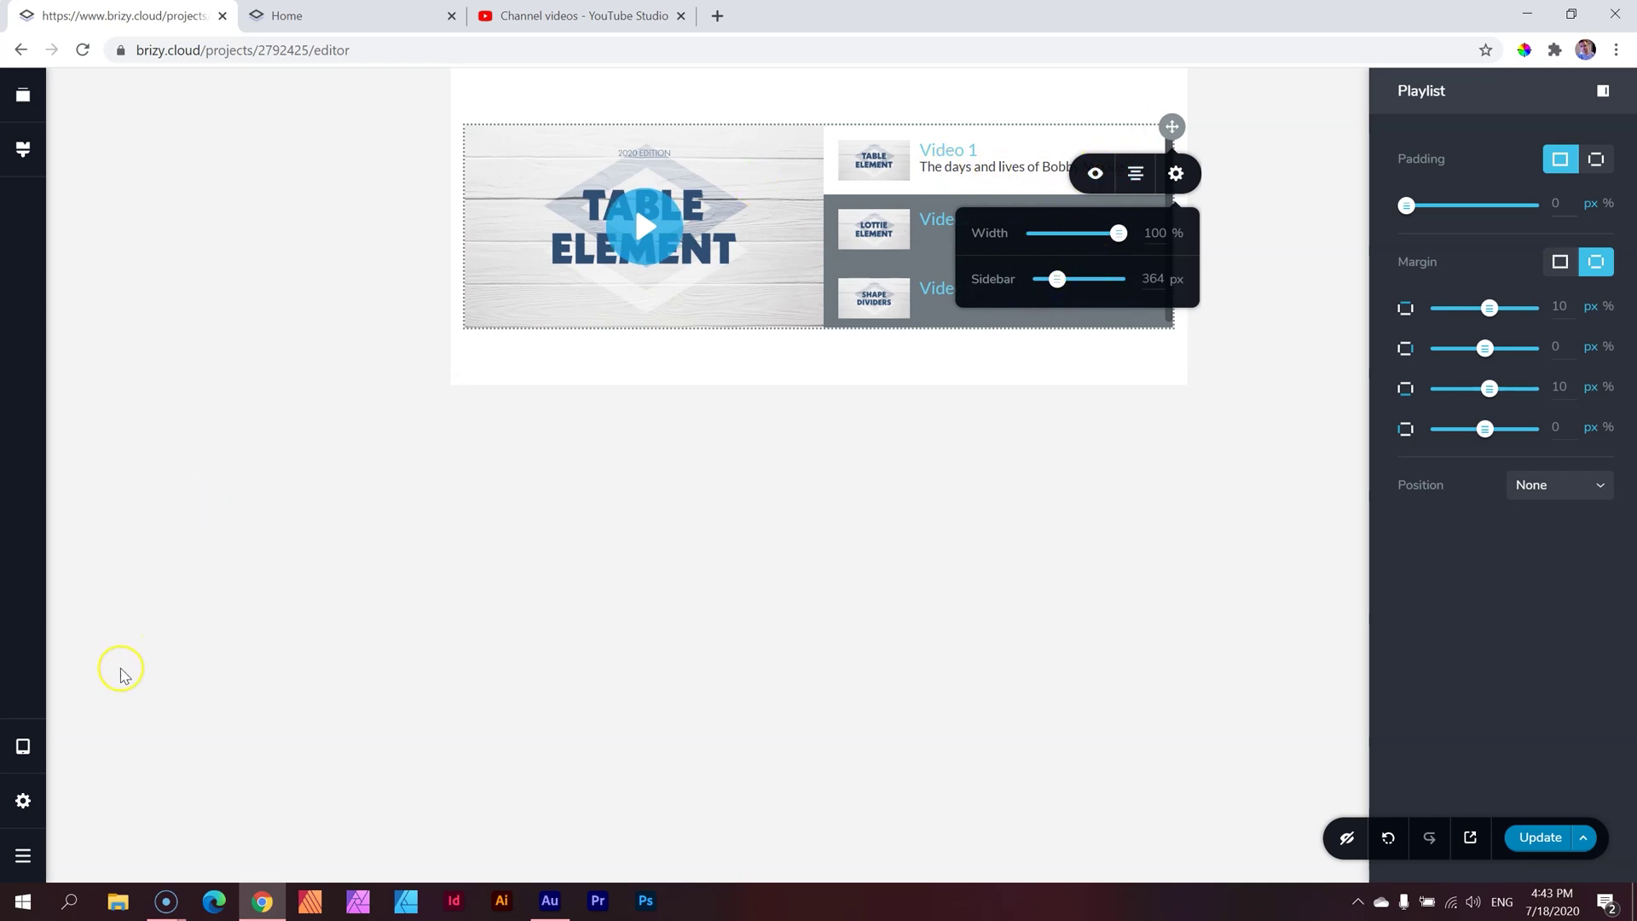
{"action": "left_click", "coordinate": [21, 747]}
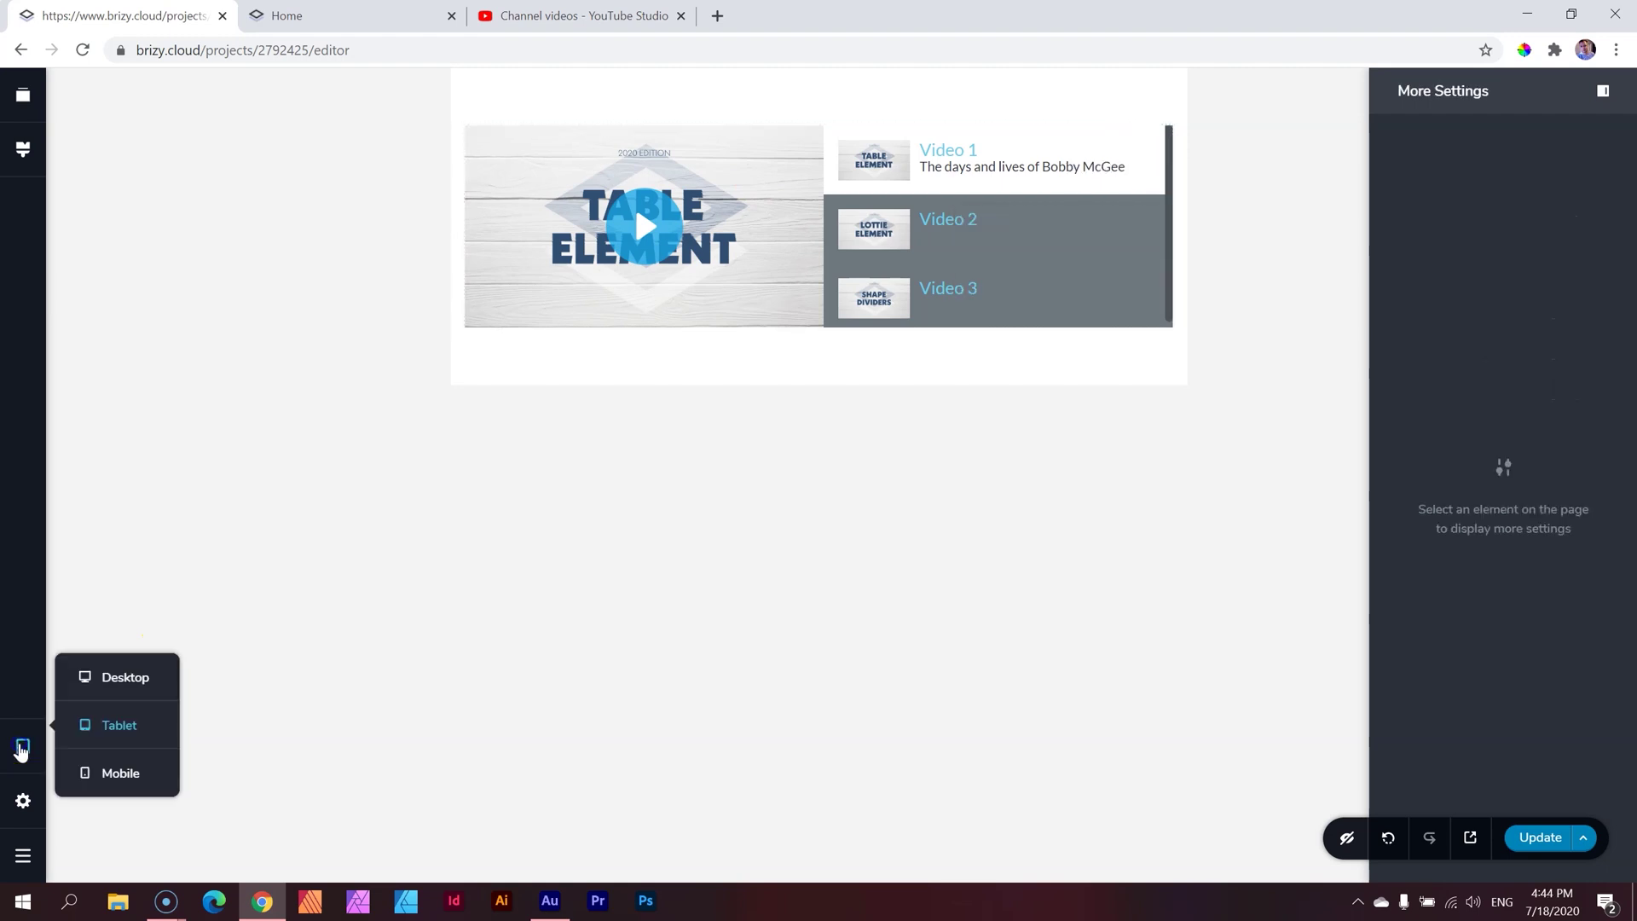
Check the Mobile layout, publish with Update, and view the live variouspage.brizy.site page.
{"action": "left_click", "coordinate": [115, 773]}
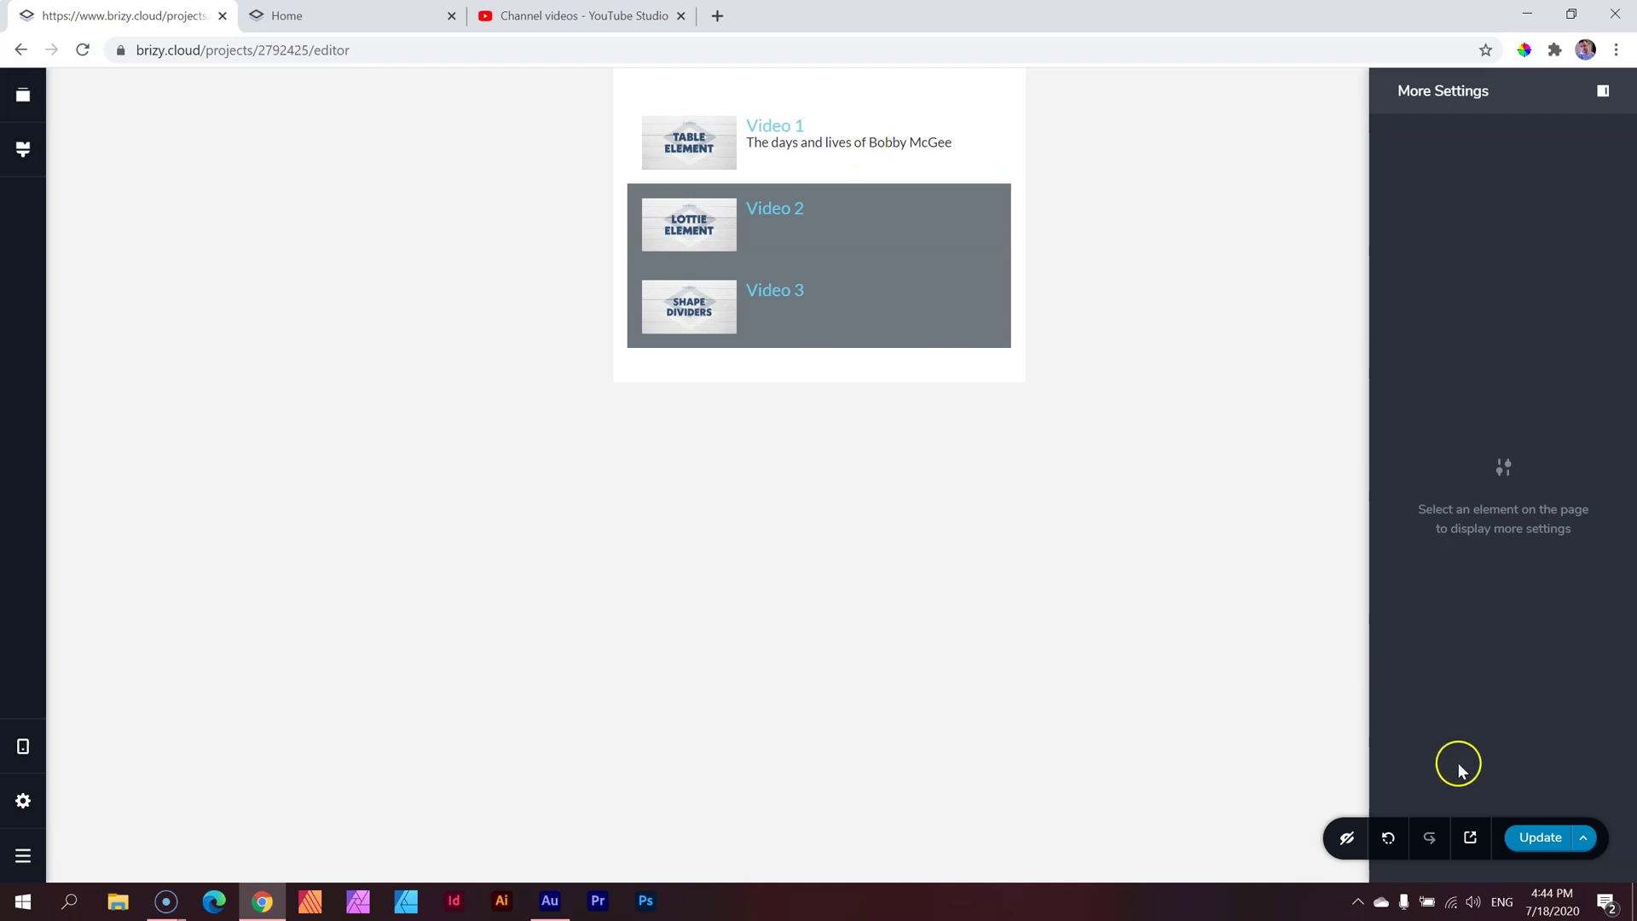
{"action": "left_click", "coordinate": [1536, 839]}
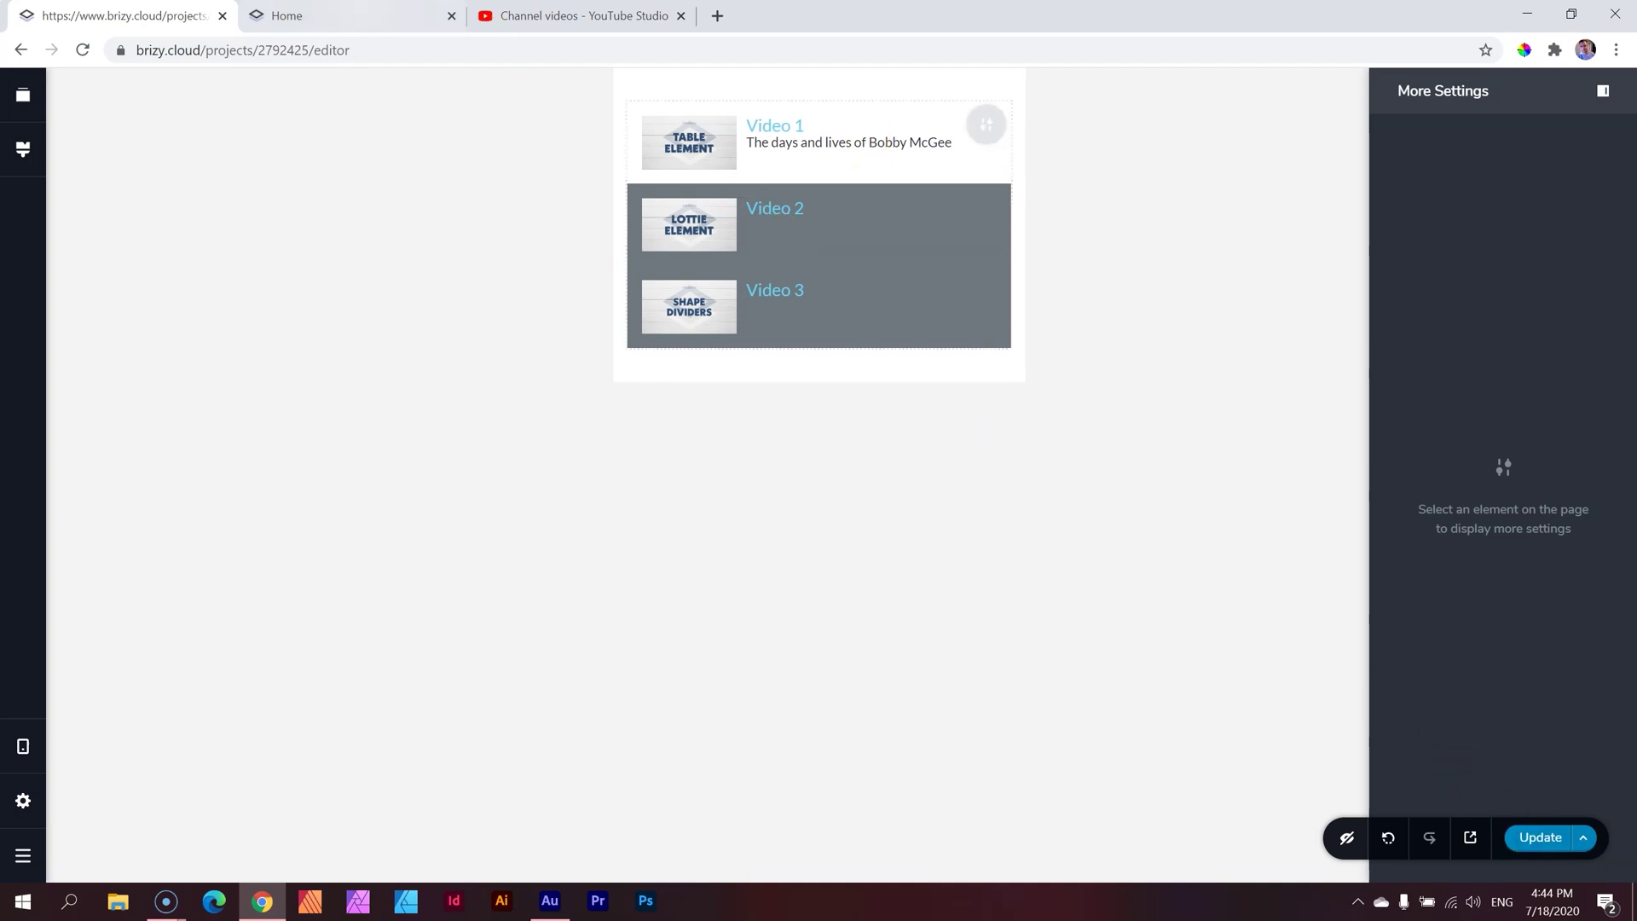
{"action": "left_click", "coordinate": [341, 15]}
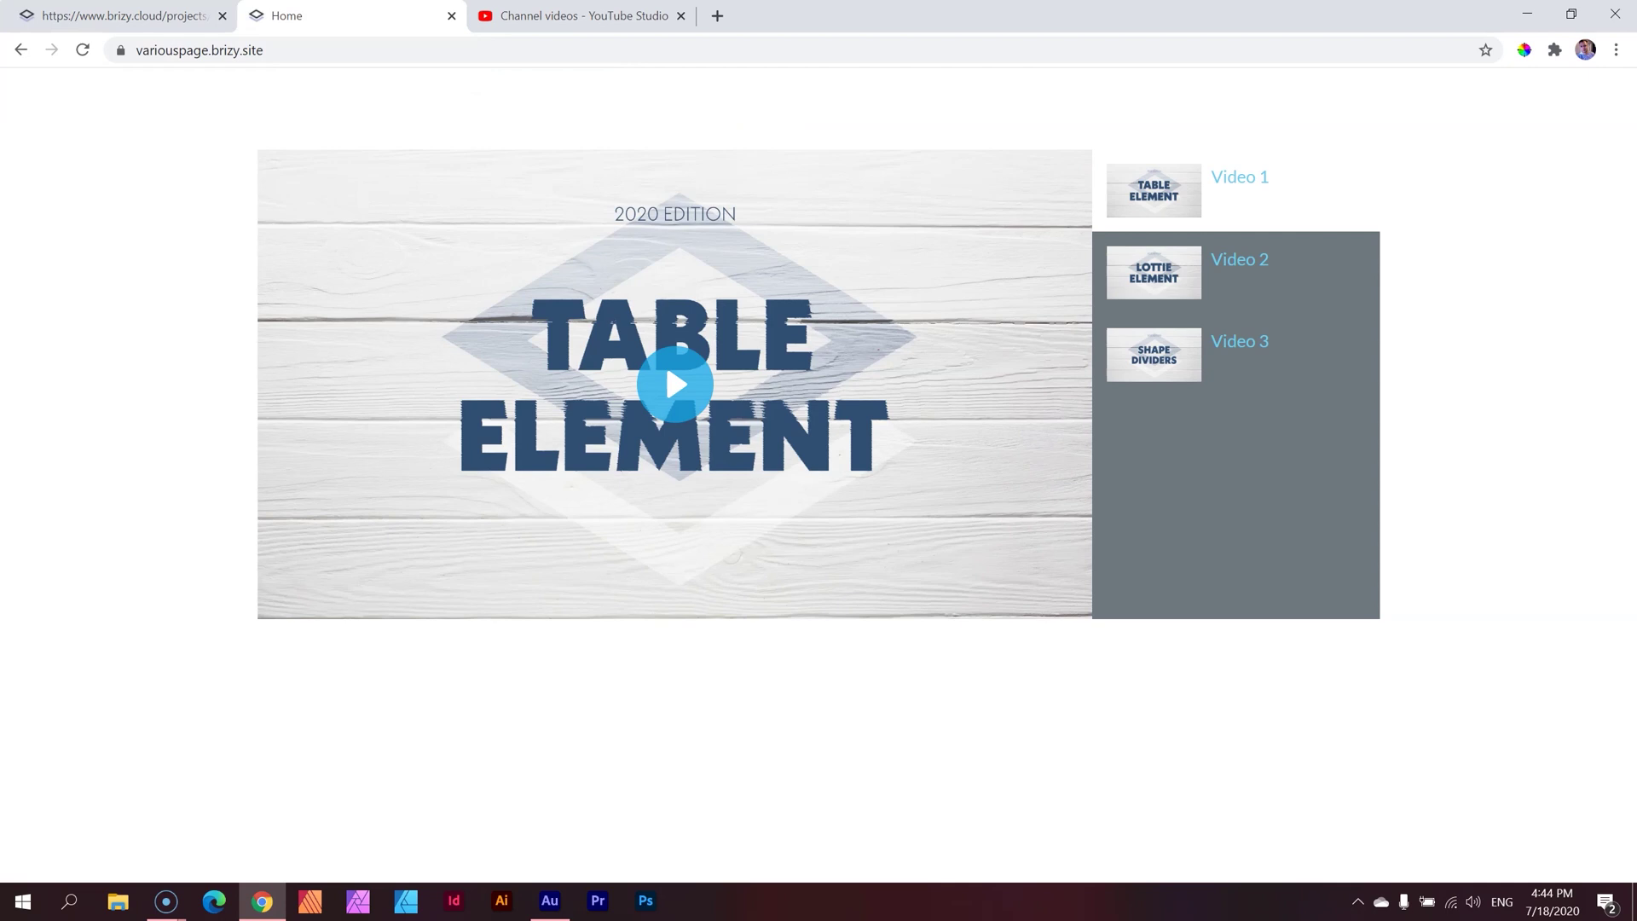
Preview the published page as an iPhone X in Chrome DevTools and reload it.
{"action": "key", "text": "ctrl+shift+i"}
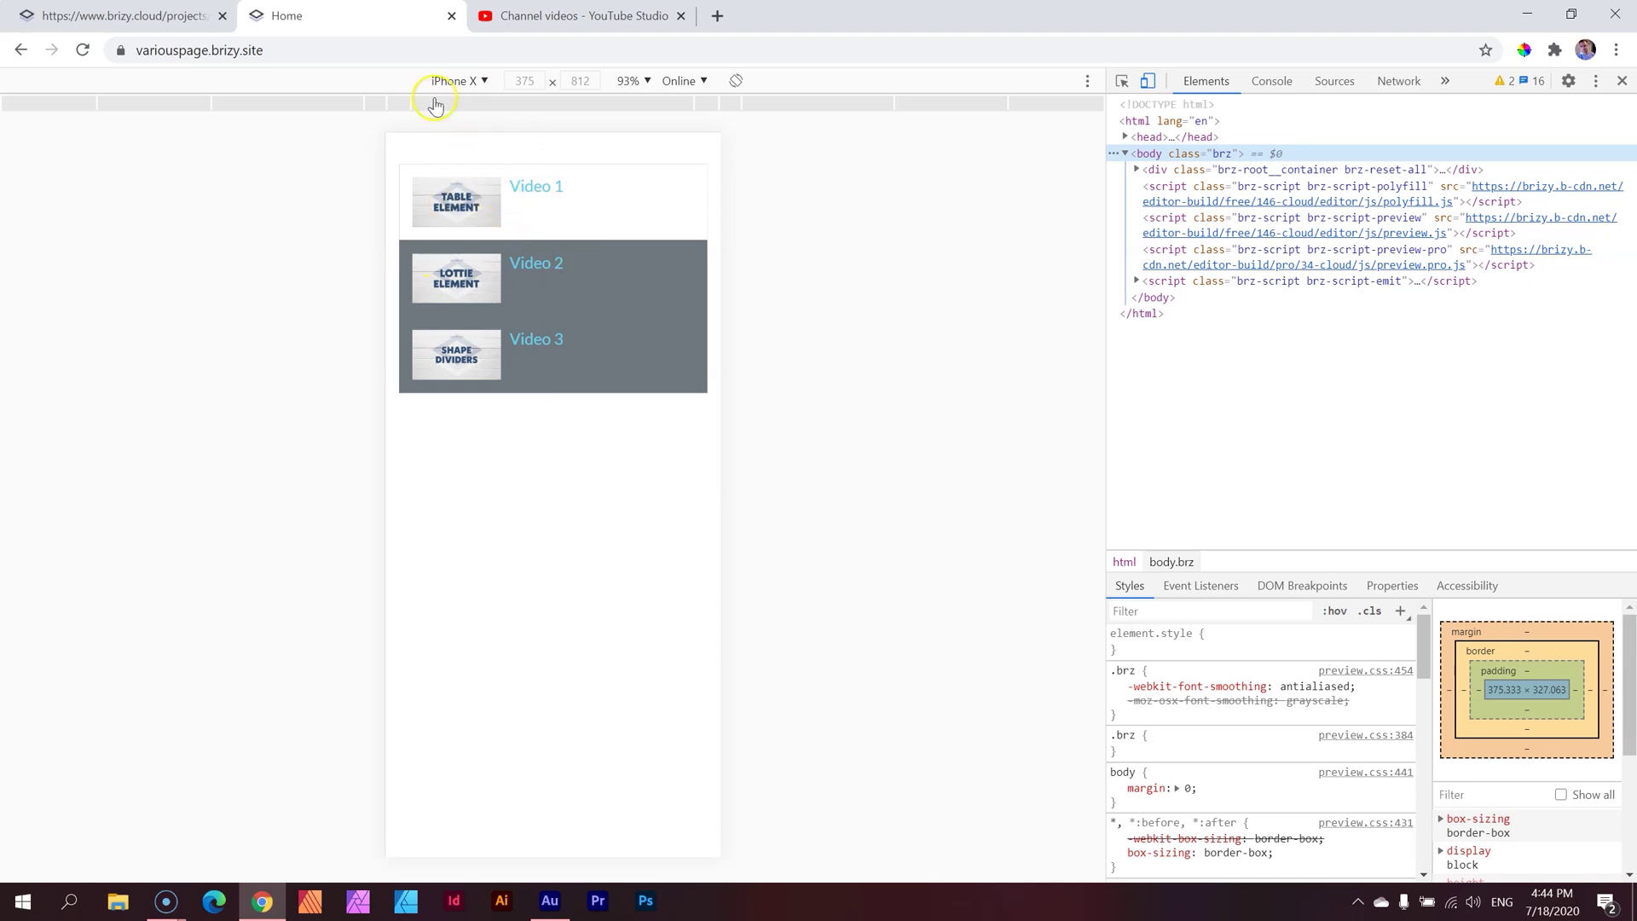
{"action": "left_click", "coordinate": [483, 151]}
{"action": "left_click", "coordinate": [83, 49]}
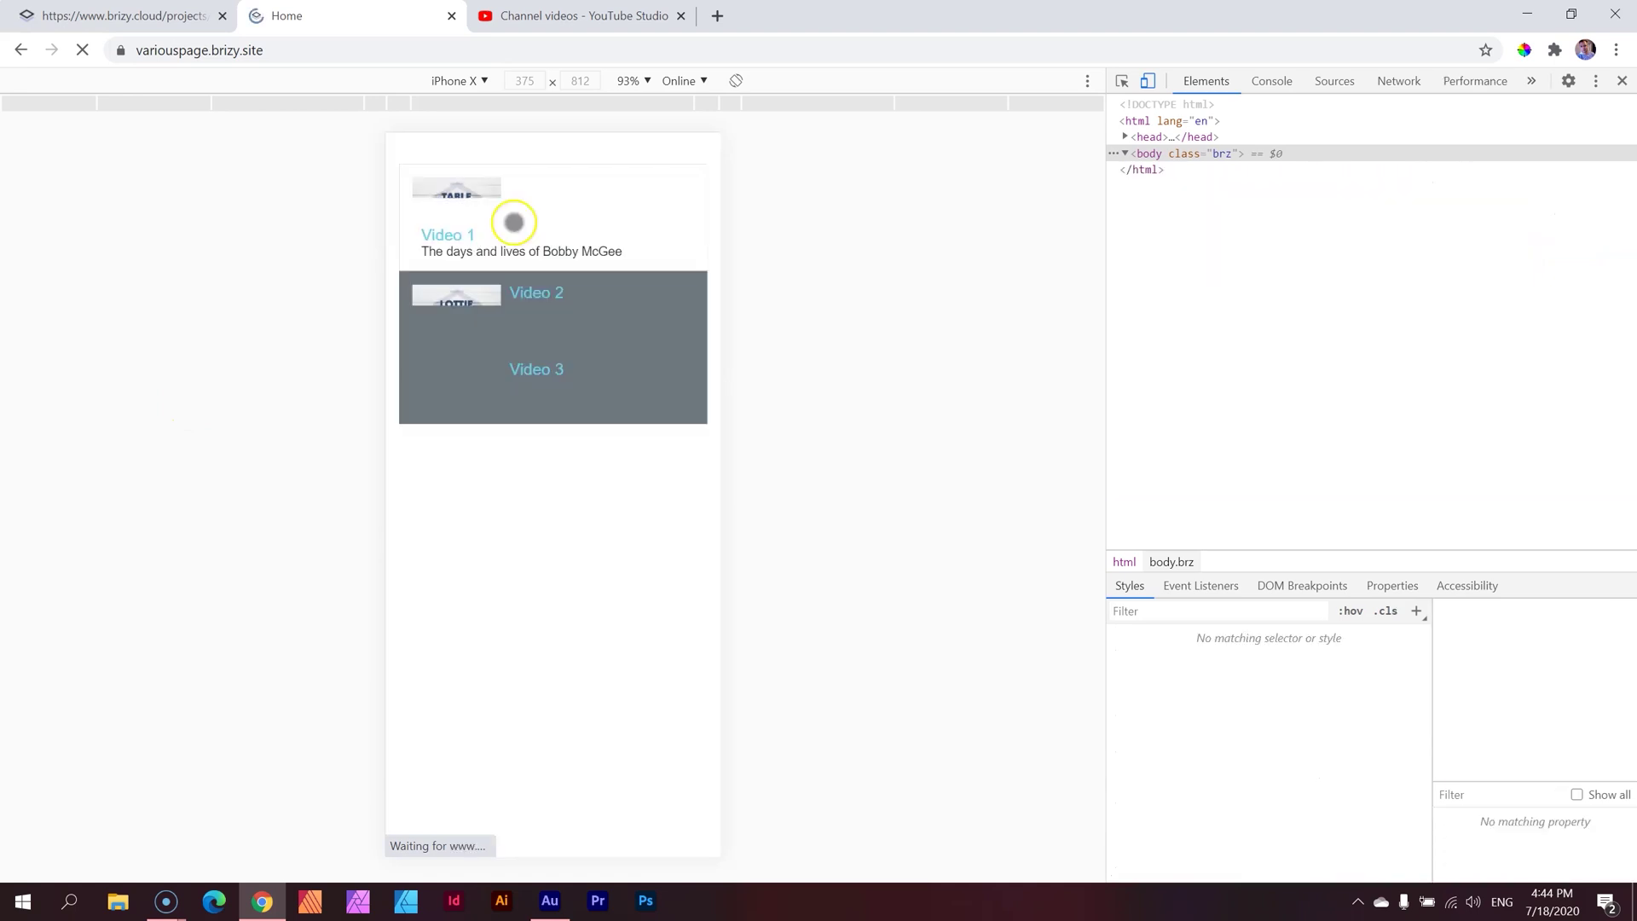
Play the Lottie Element video on the phone preview, rotate it to landscape and back, then return to the Brizy editor.
{"action": "left_click", "coordinate": [478, 309]}
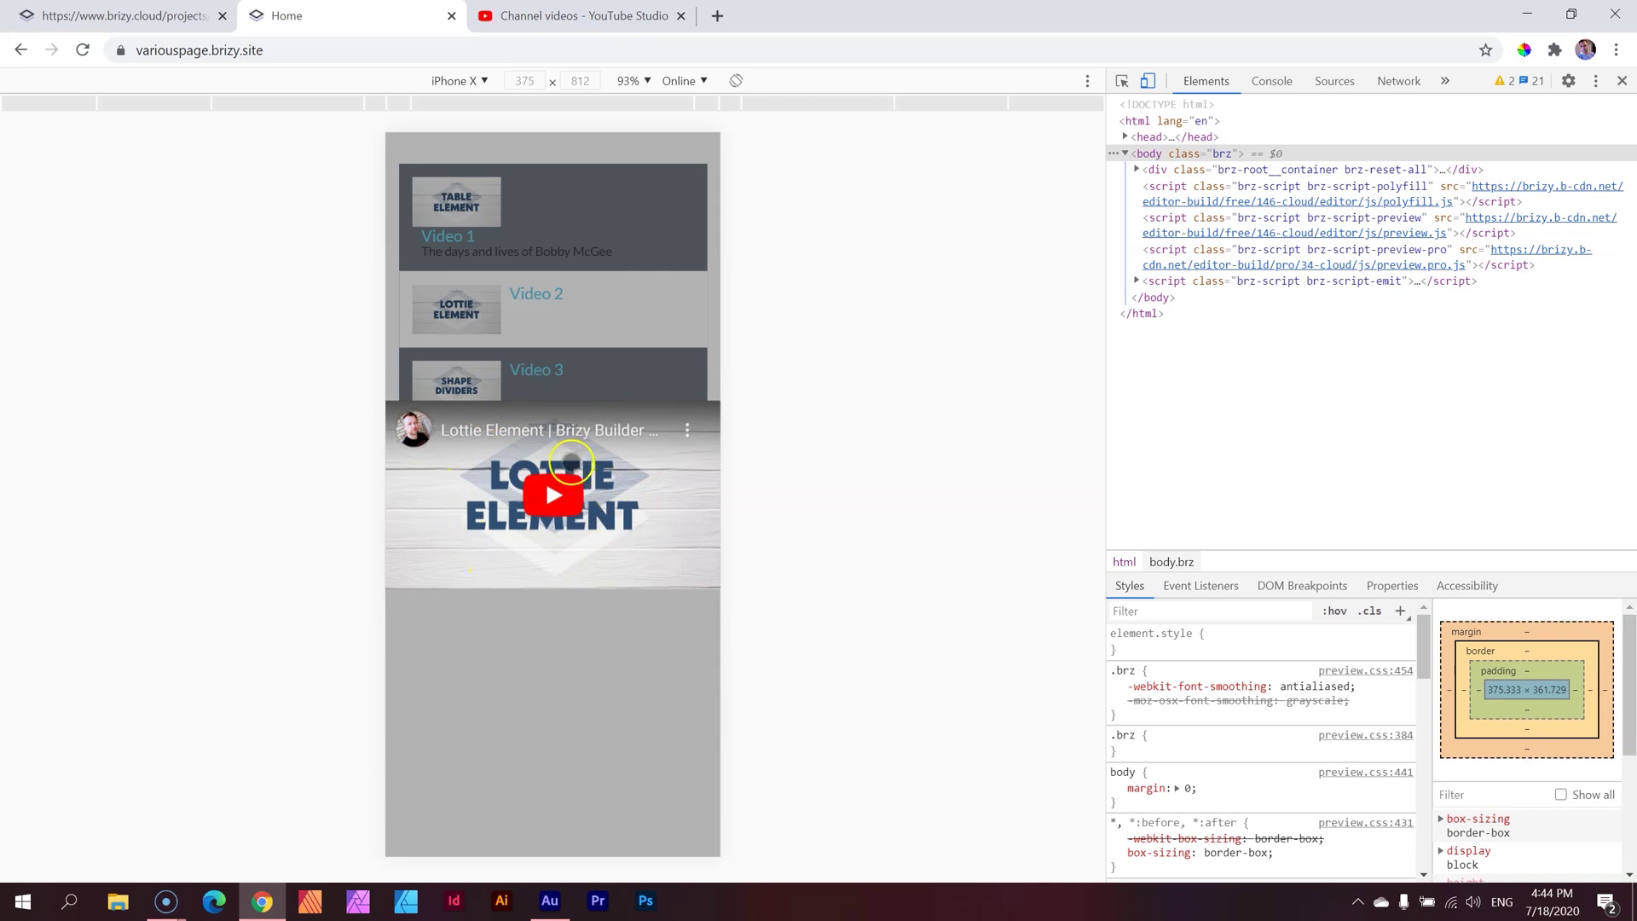
{"action": "left_click", "coordinate": [737, 80]}
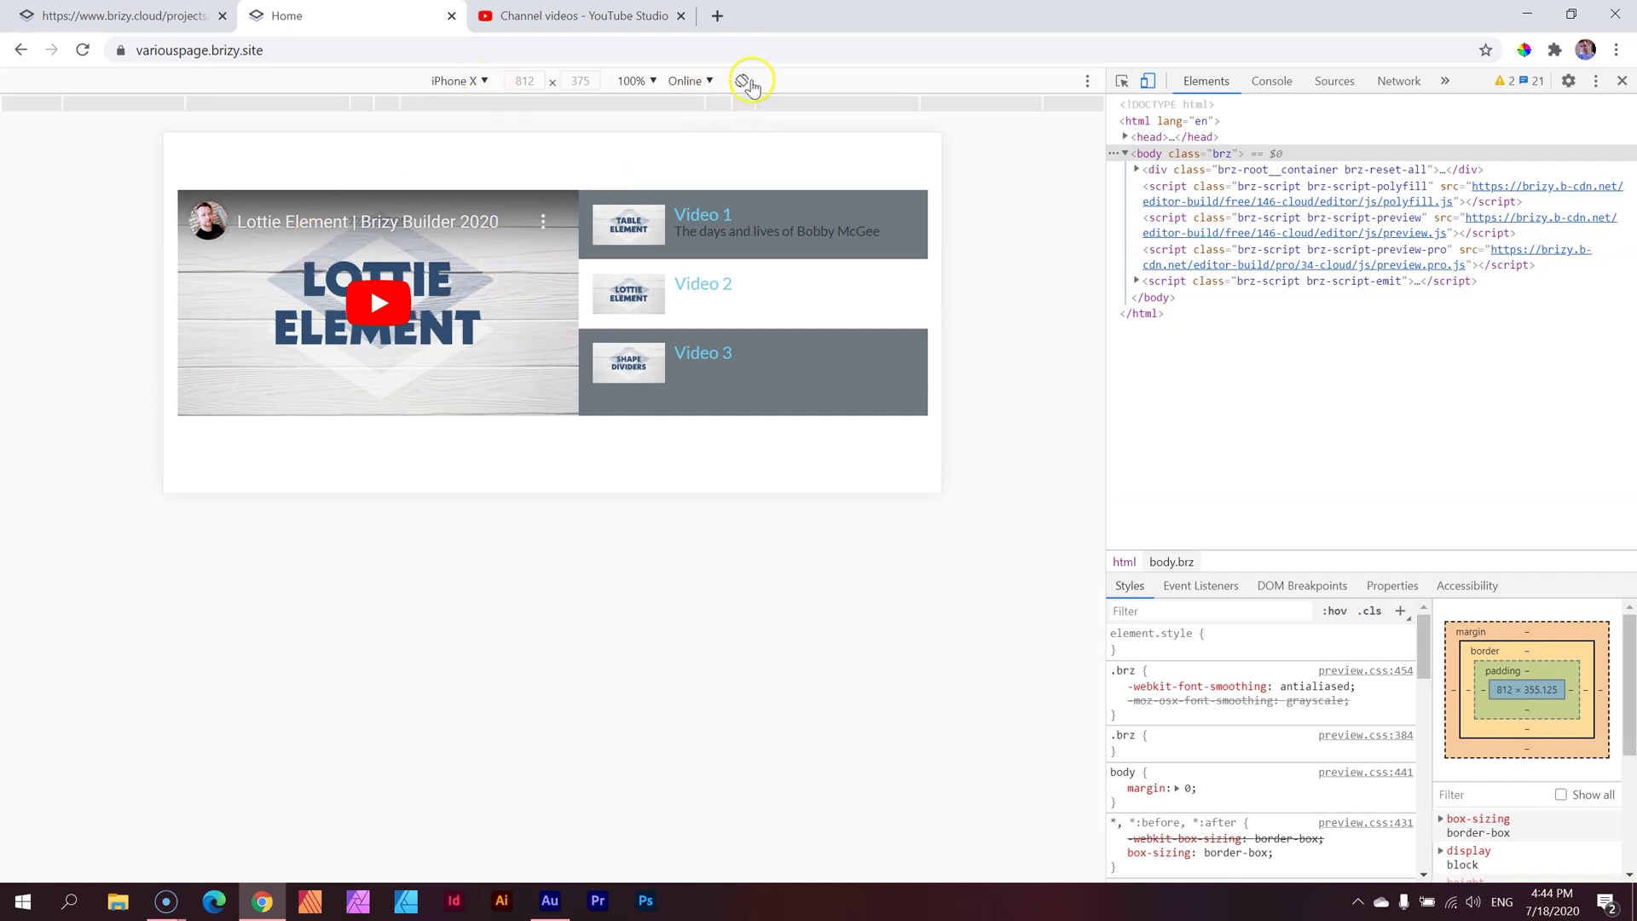
{"action": "left_click", "coordinate": [742, 81]}
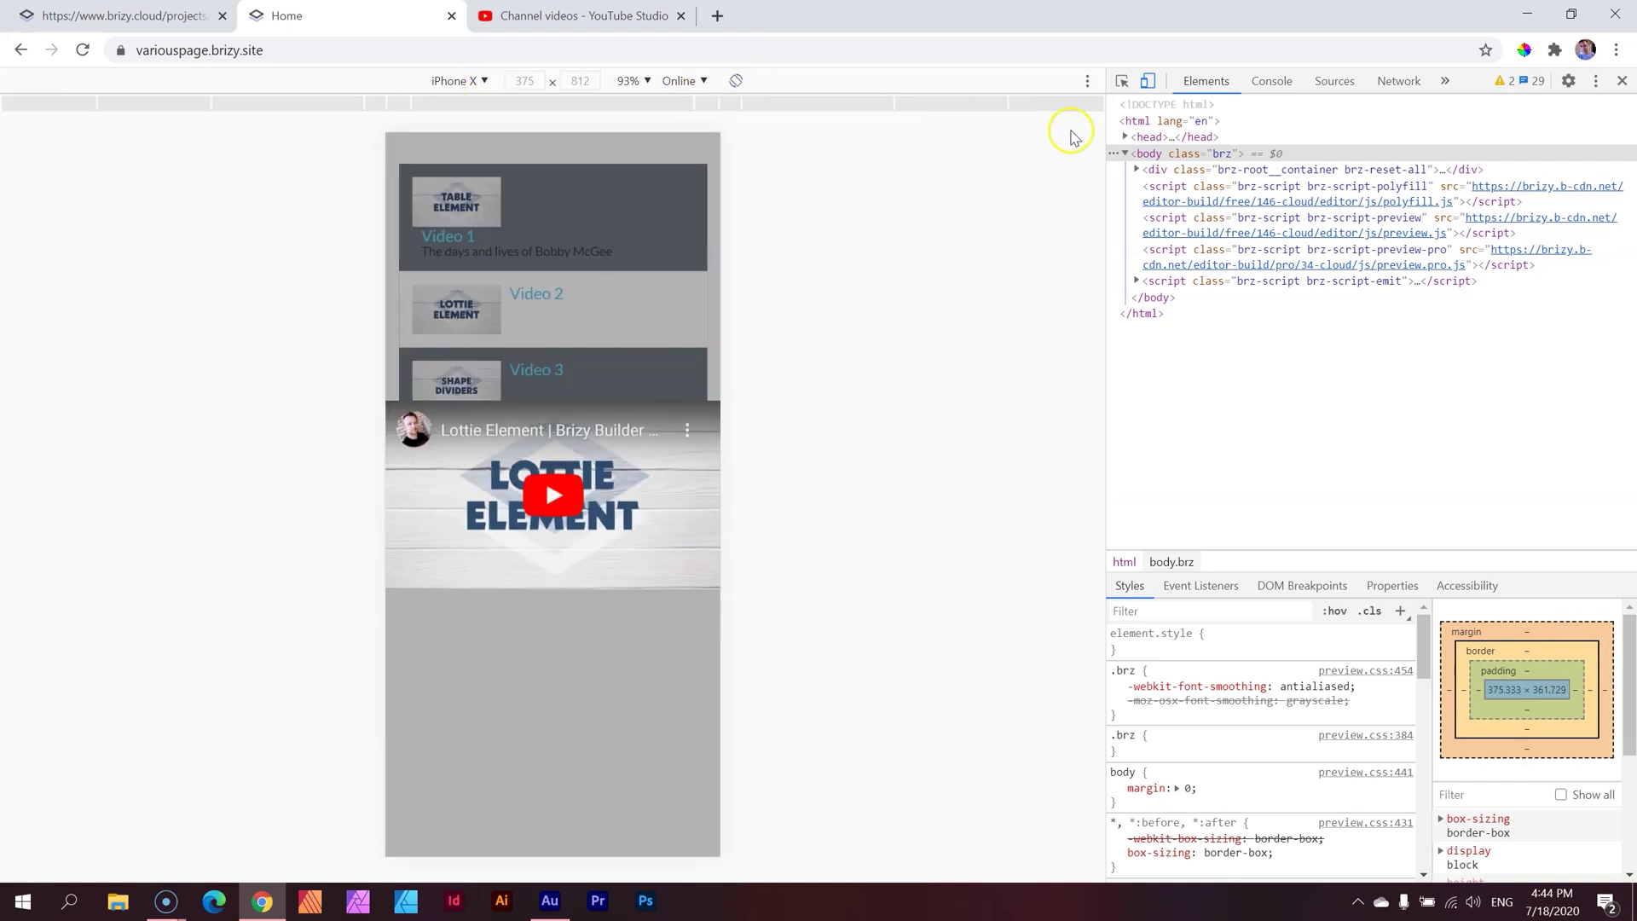
{"action": "left_click", "coordinate": [188, 15]}
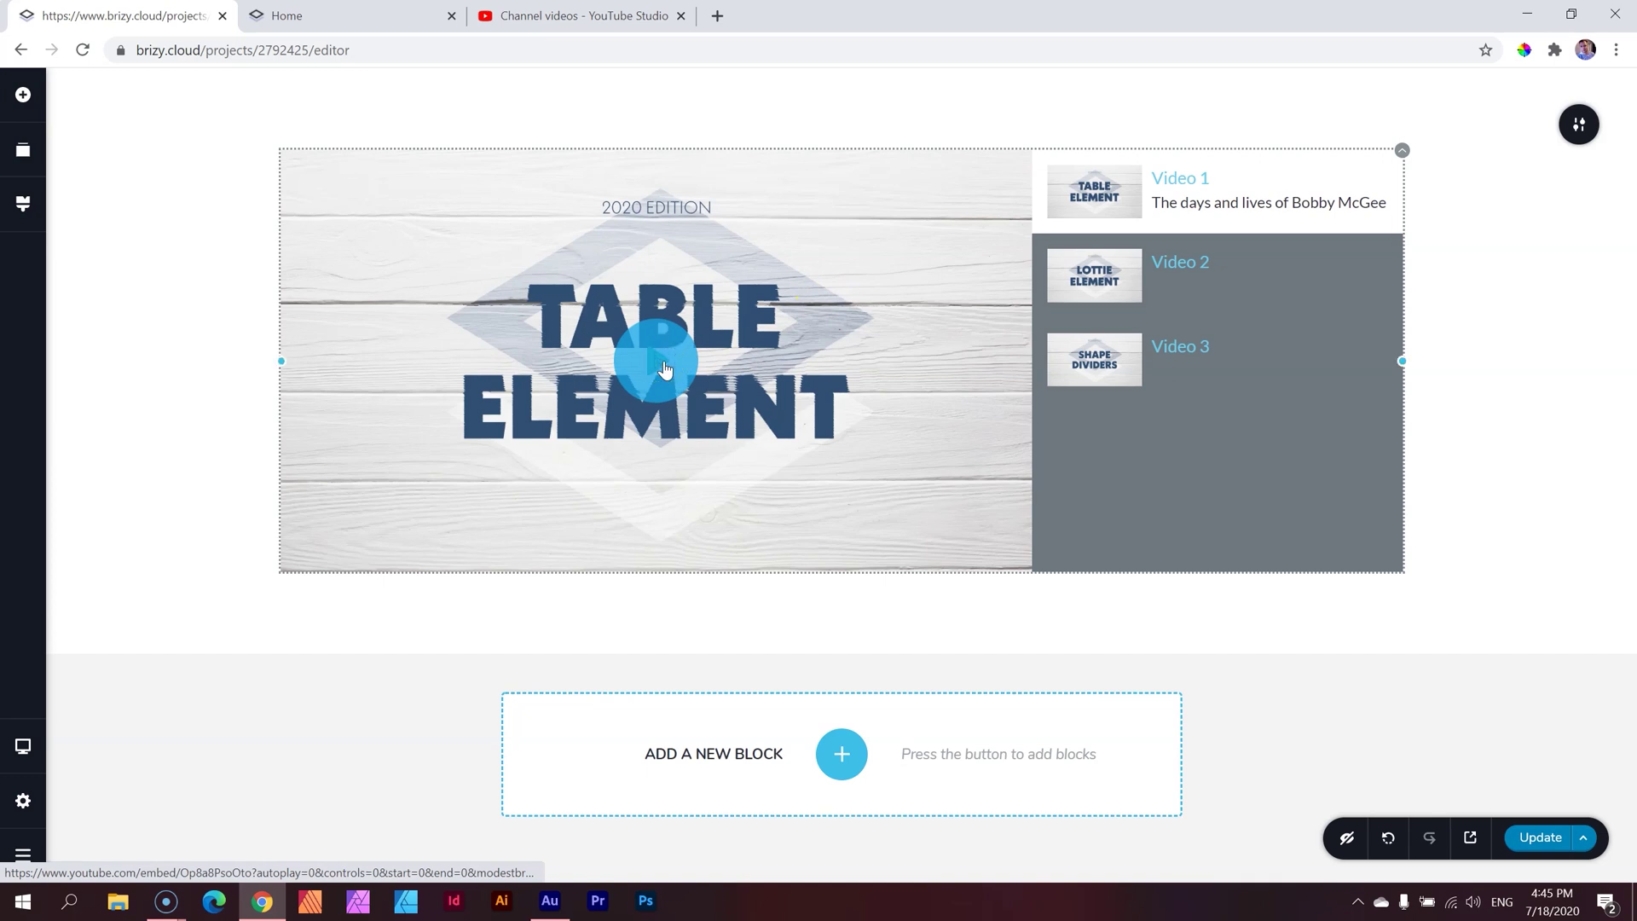
{"action": "left_click", "coordinate": [1094, 189]}
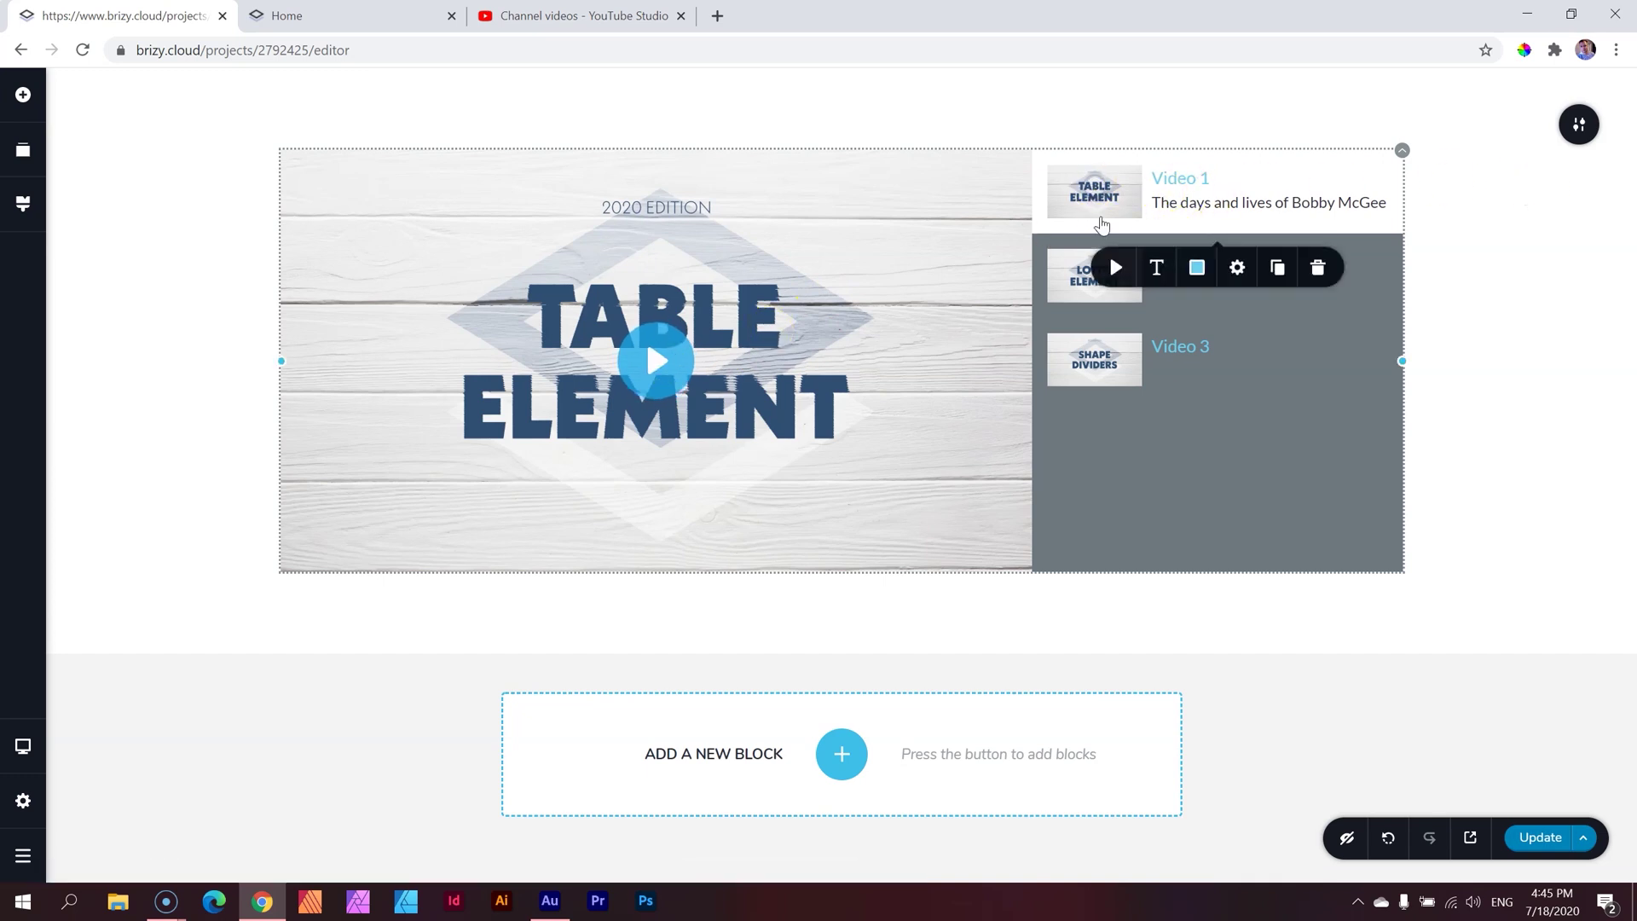
{"action": "left_click", "coordinate": [1115, 267]}
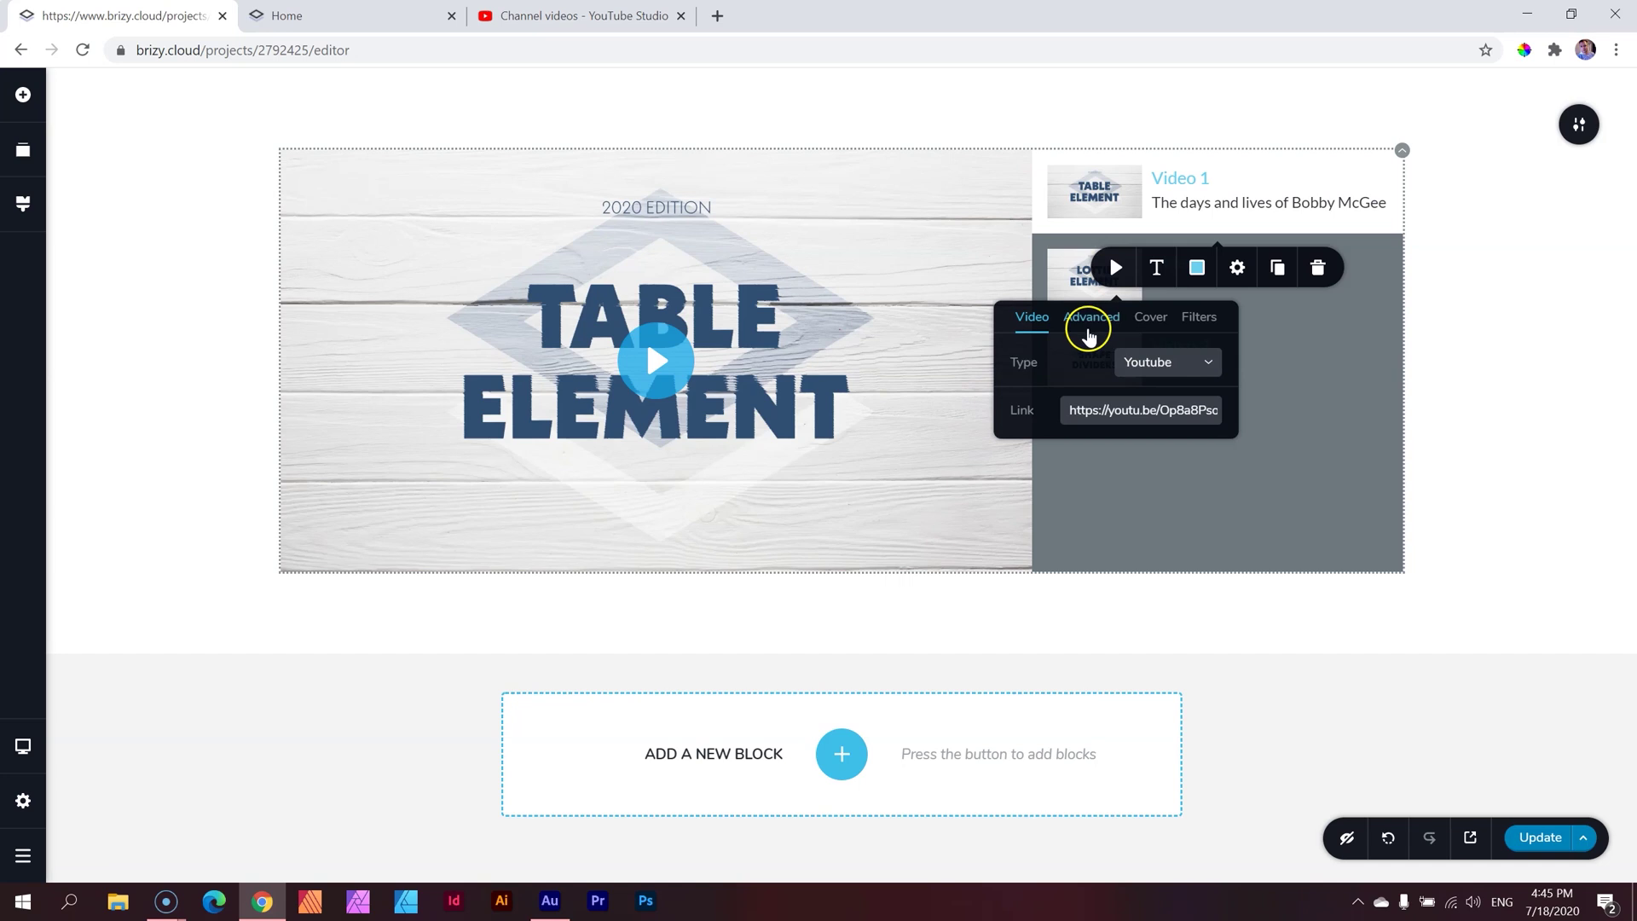
{"action": "left_click", "coordinate": [1089, 328]}
{"action": "left_click", "coordinate": [1159, 322]}
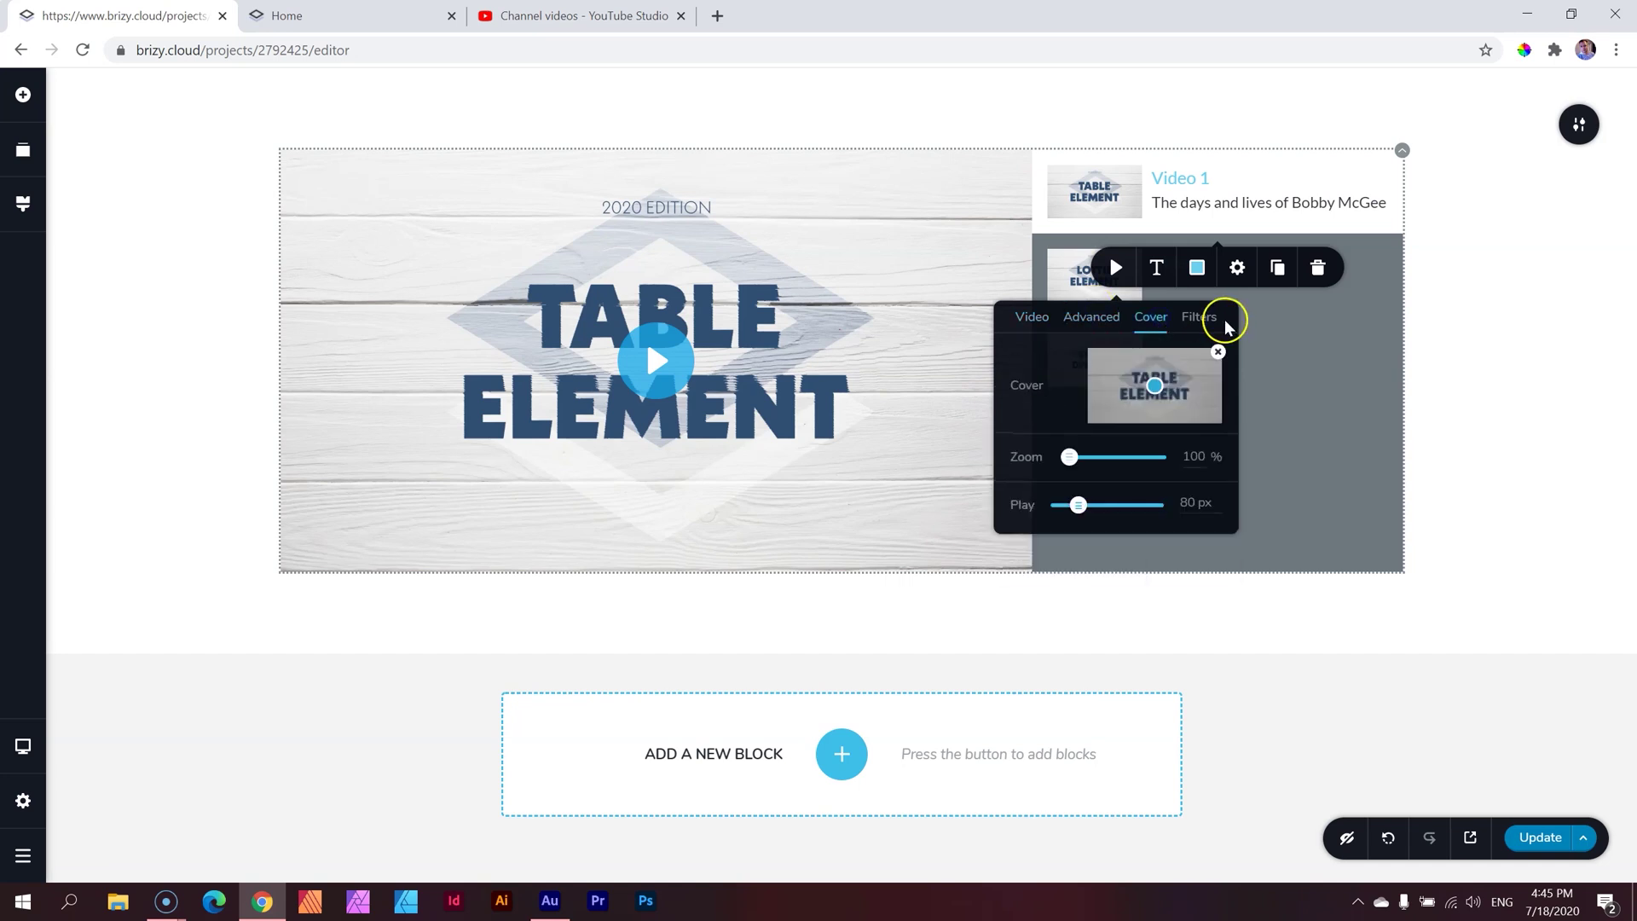
{"action": "left_click", "coordinate": [1194, 325]}
{"action": "left_click", "coordinate": [1142, 322]}
{"action": "left_click", "coordinate": [1084, 322]}
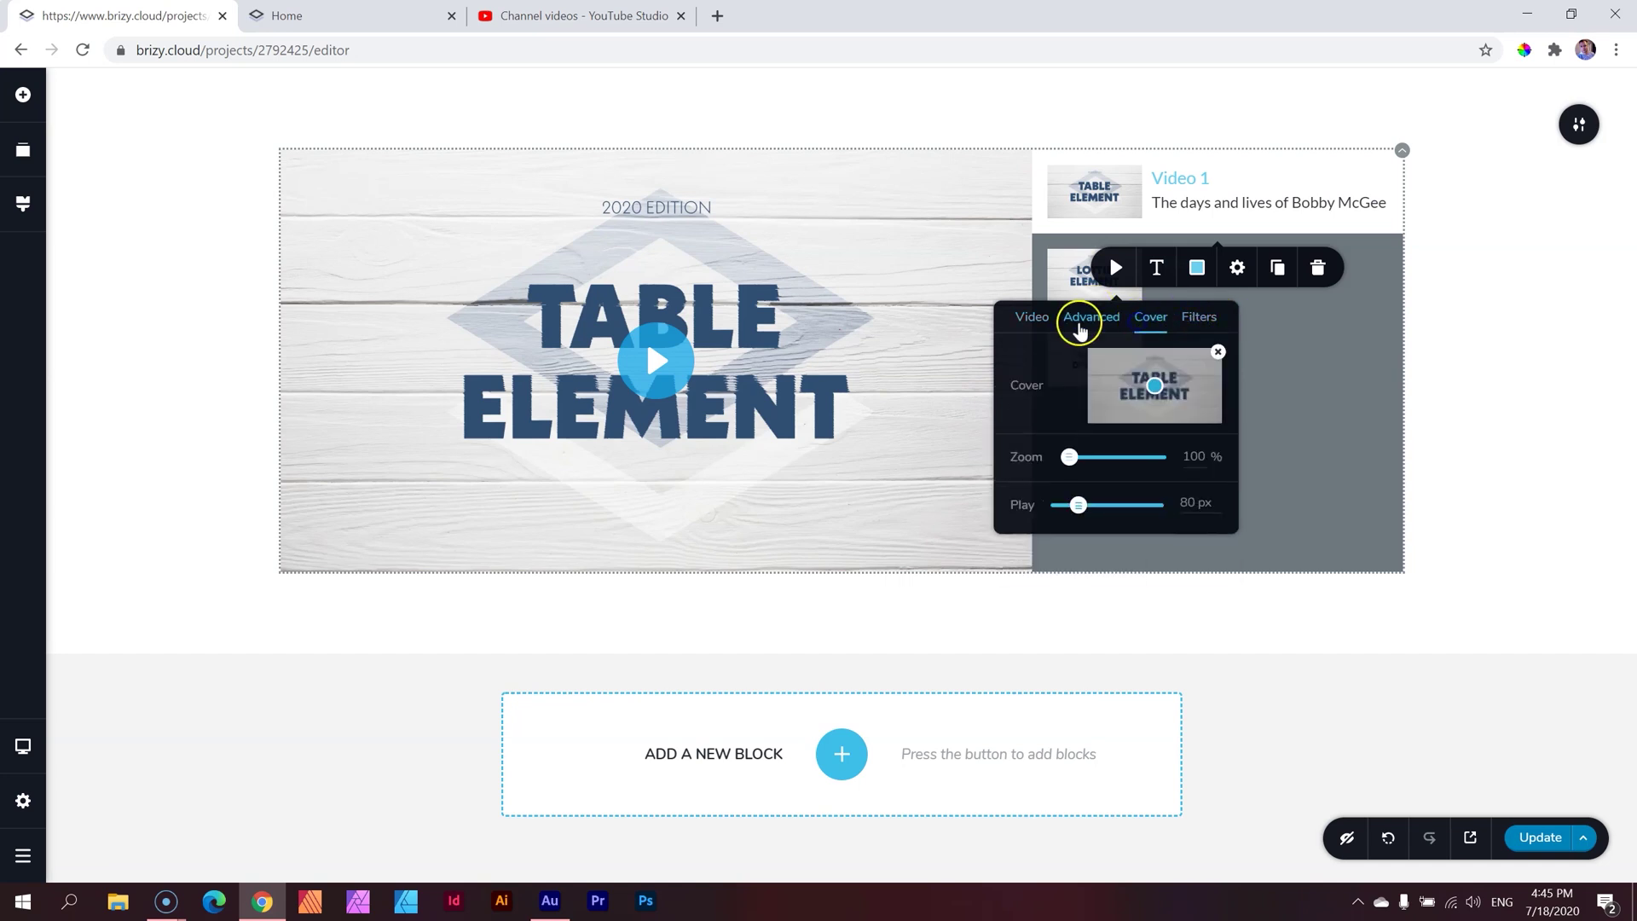
{"action": "left_click", "coordinate": [1036, 324]}
{"action": "left_click", "coordinate": [623, 350]}
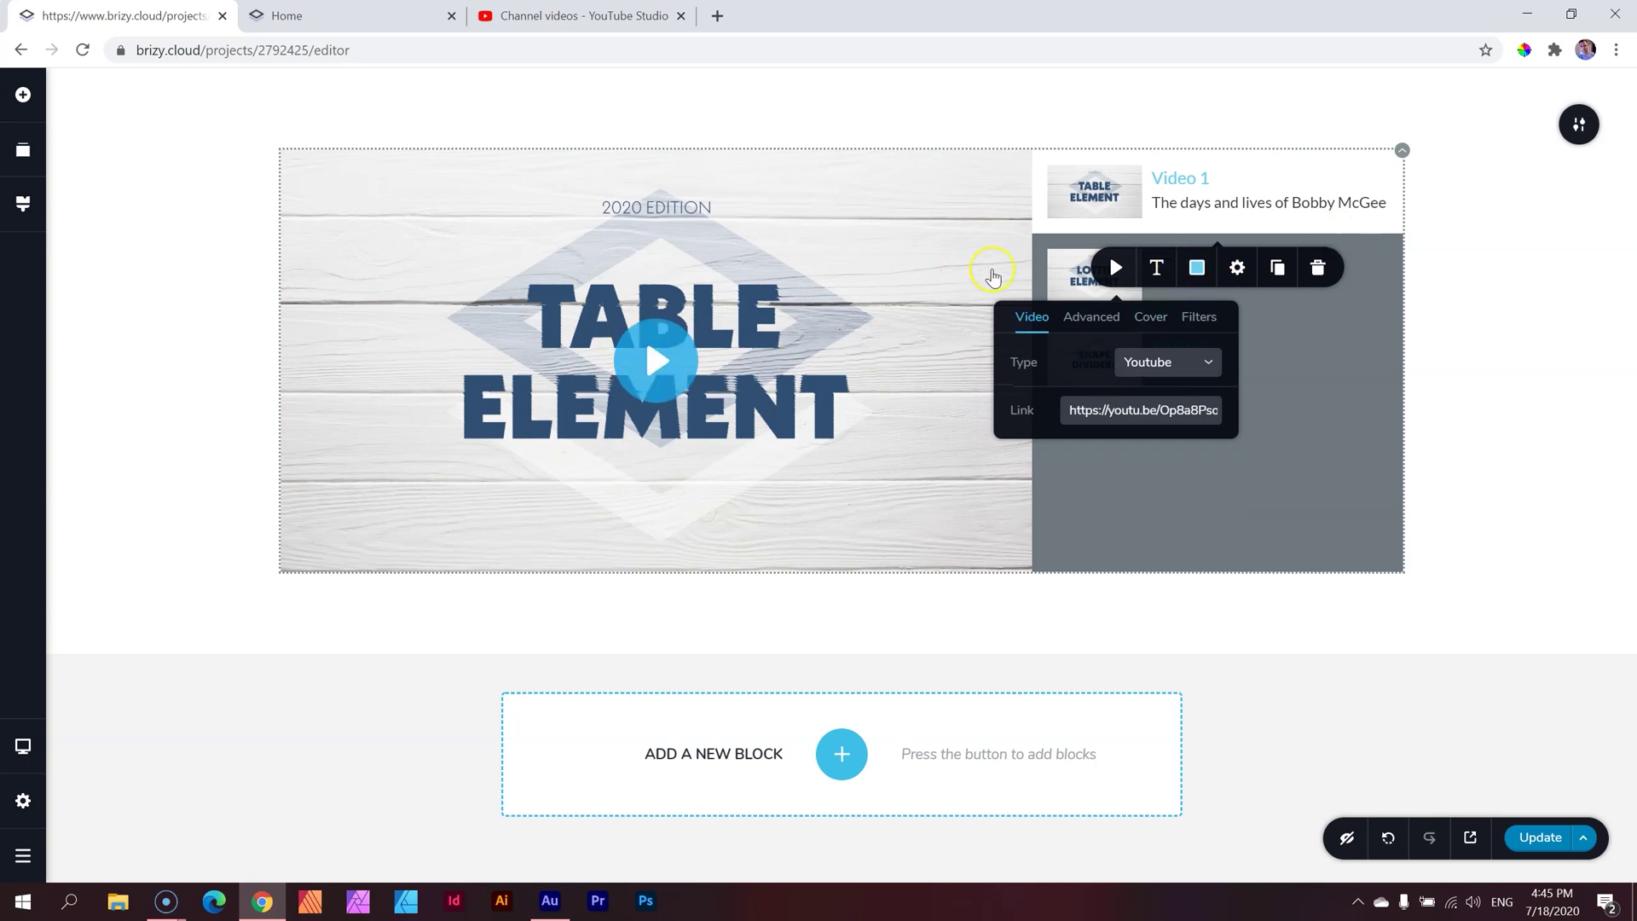
{"action": "left_click", "coordinate": [1196, 269]}
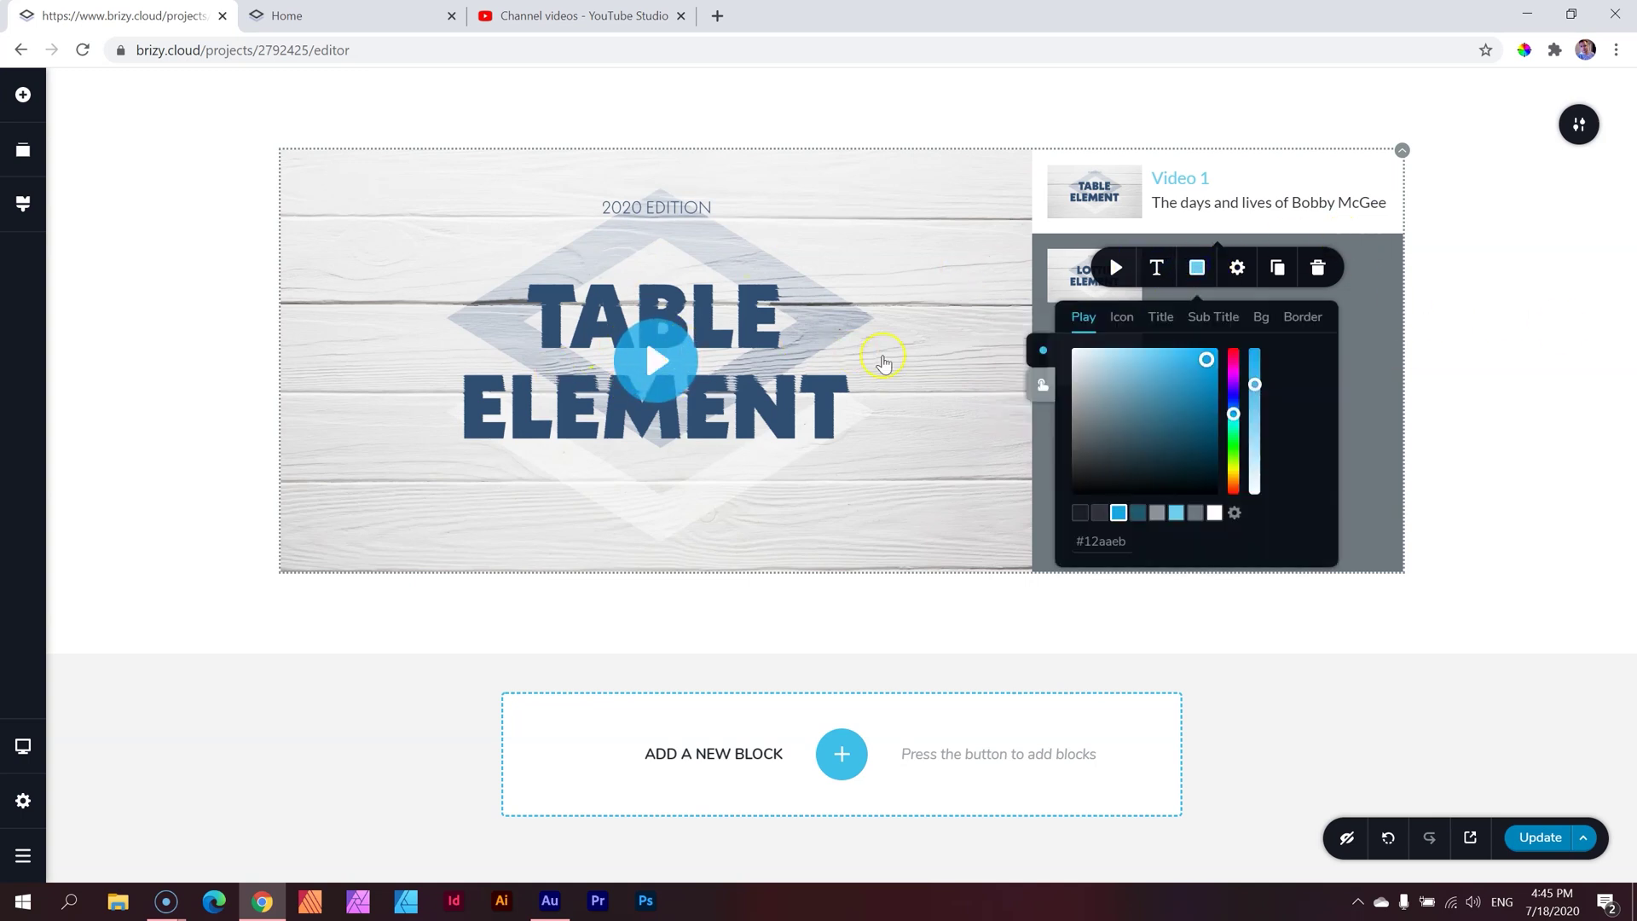
{"action": "left_click", "coordinate": [1546, 348]}
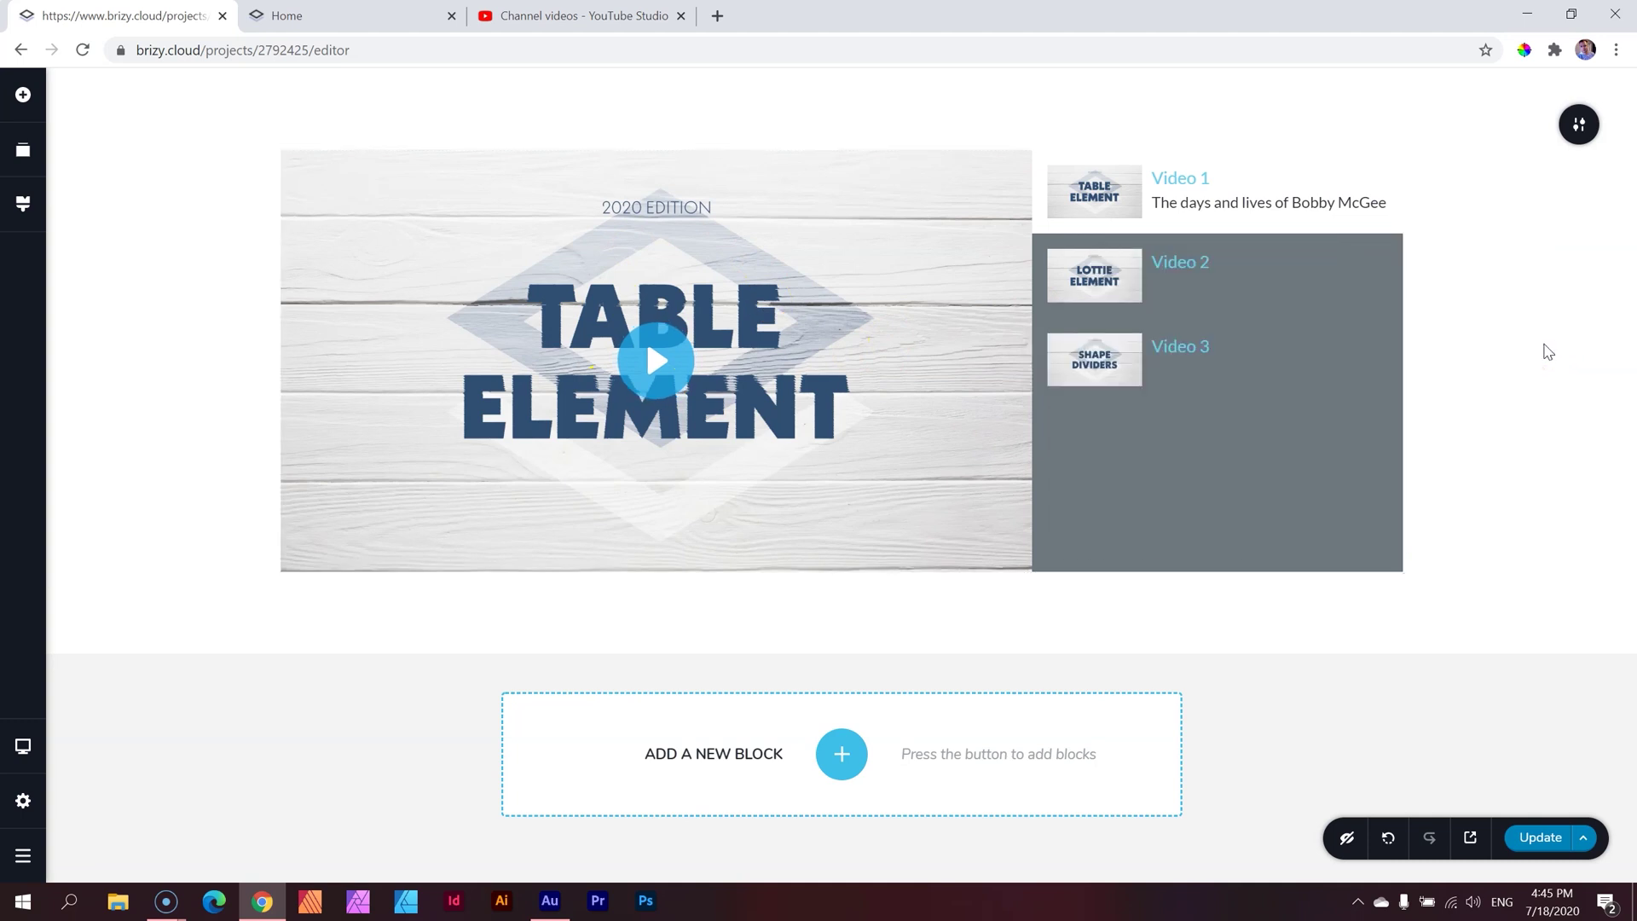